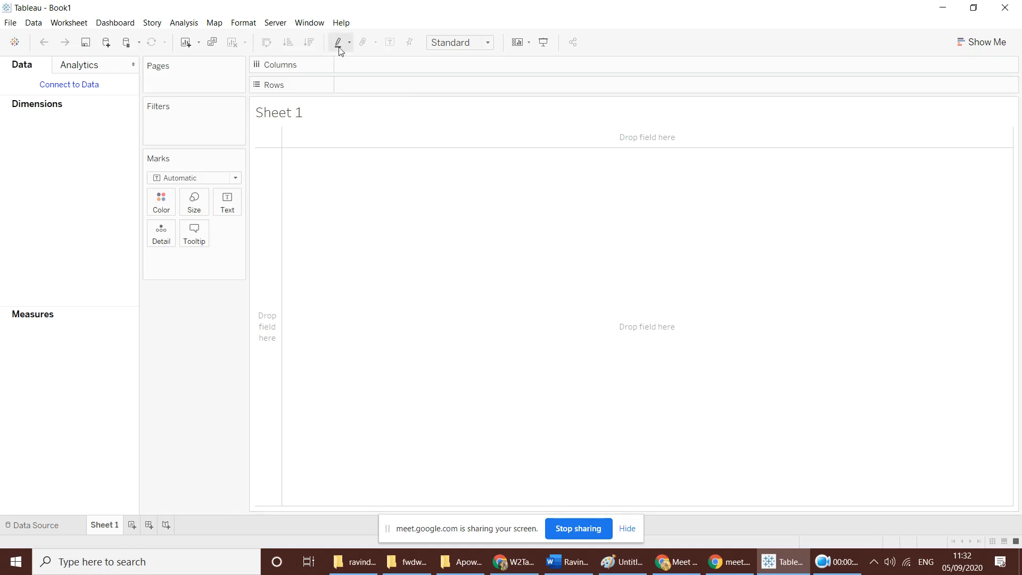
left_click(284, 25)
mouse_move(315, 124)
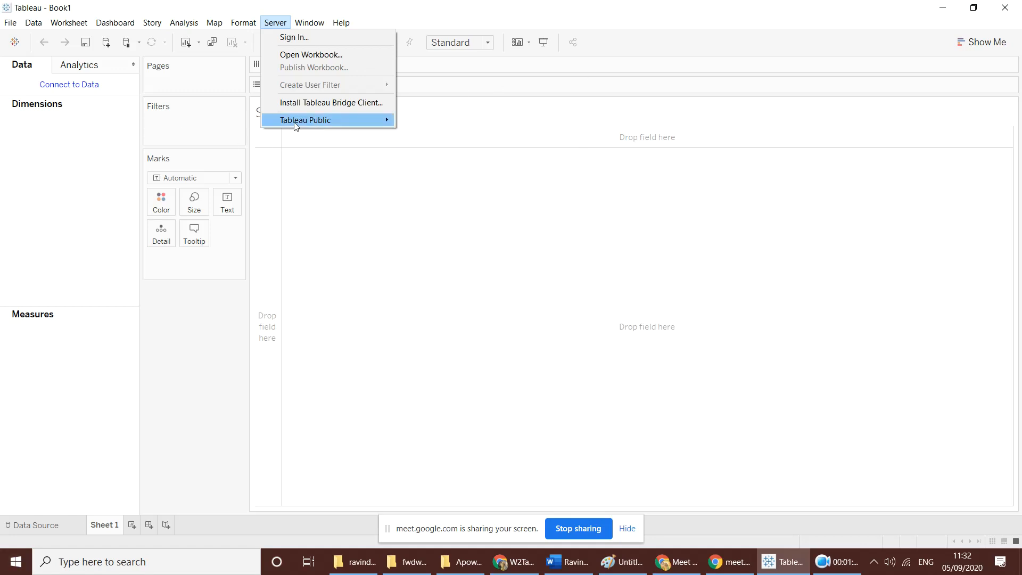
mouse_move(6, 21)
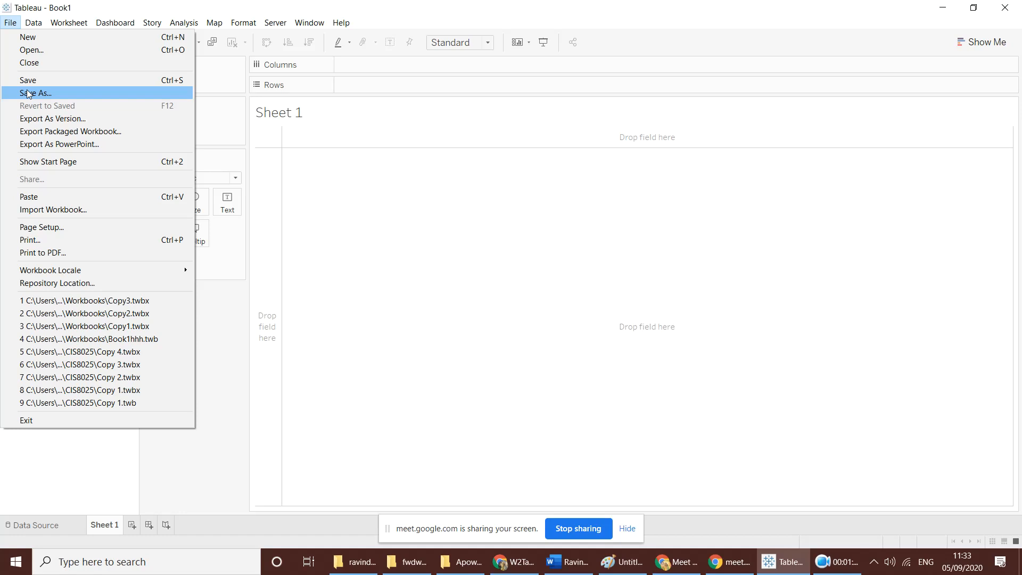
left_click(737, 2)
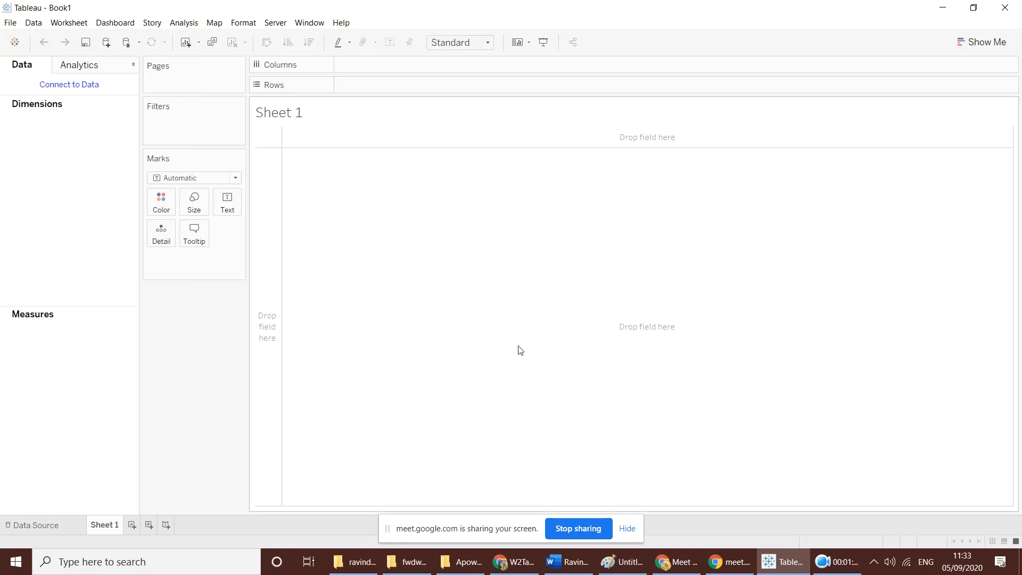
- Switch to File Explorer and fit the Name column of the fwdw2tableau folder to its full file names
left_click(418, 565)
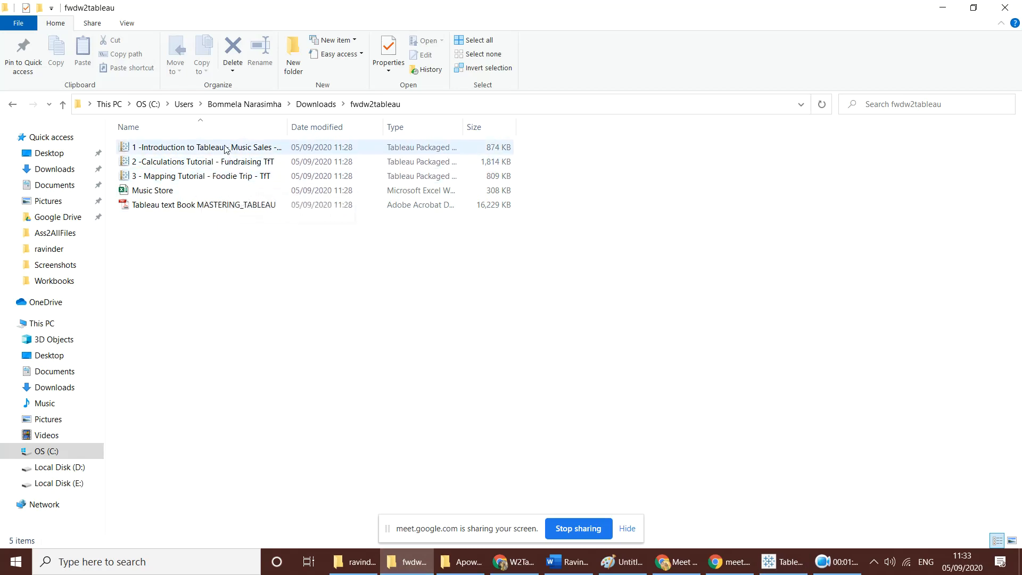
double_click(288, 131)
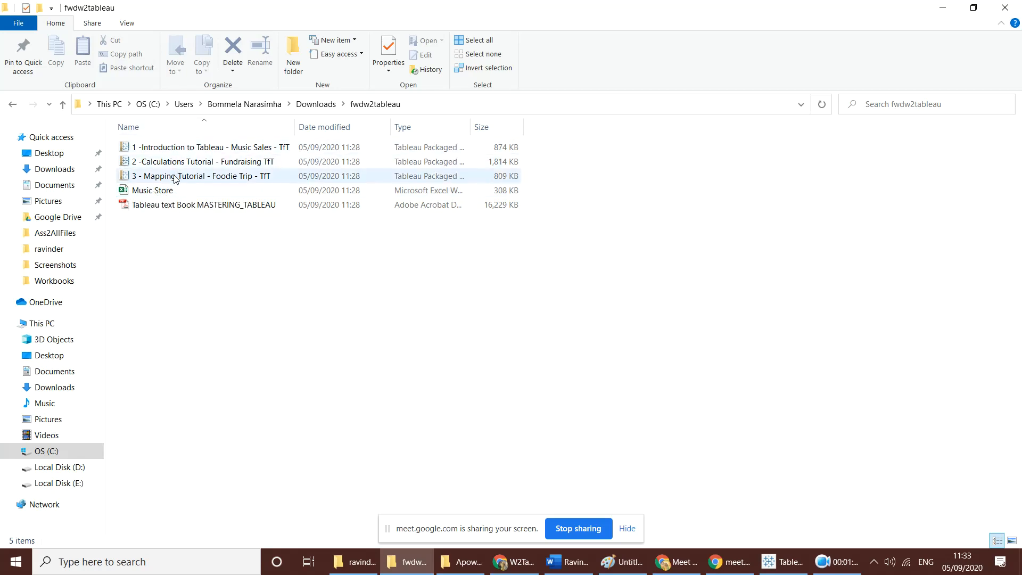
left_click(779, 563)
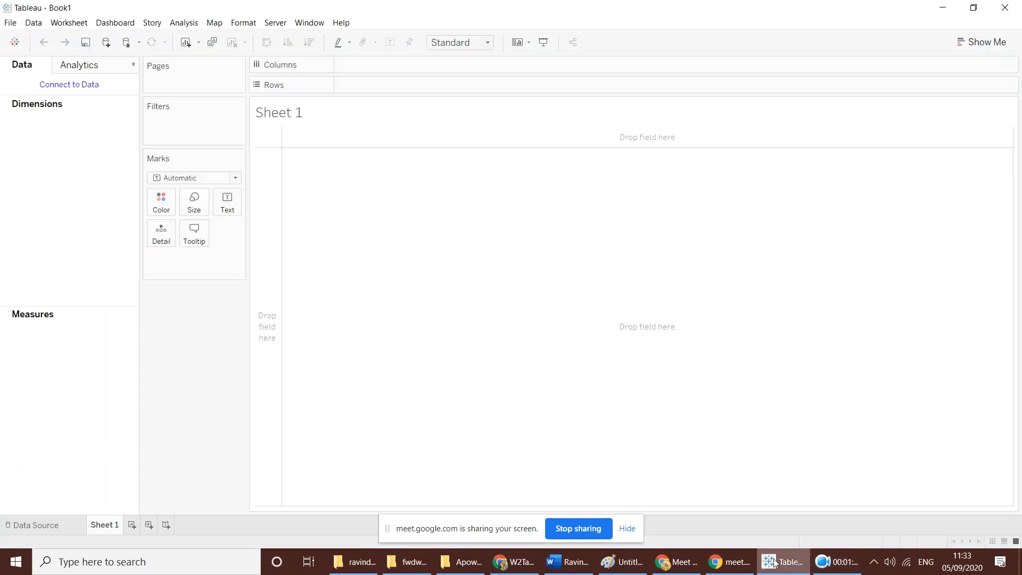
left_click(676, 563)
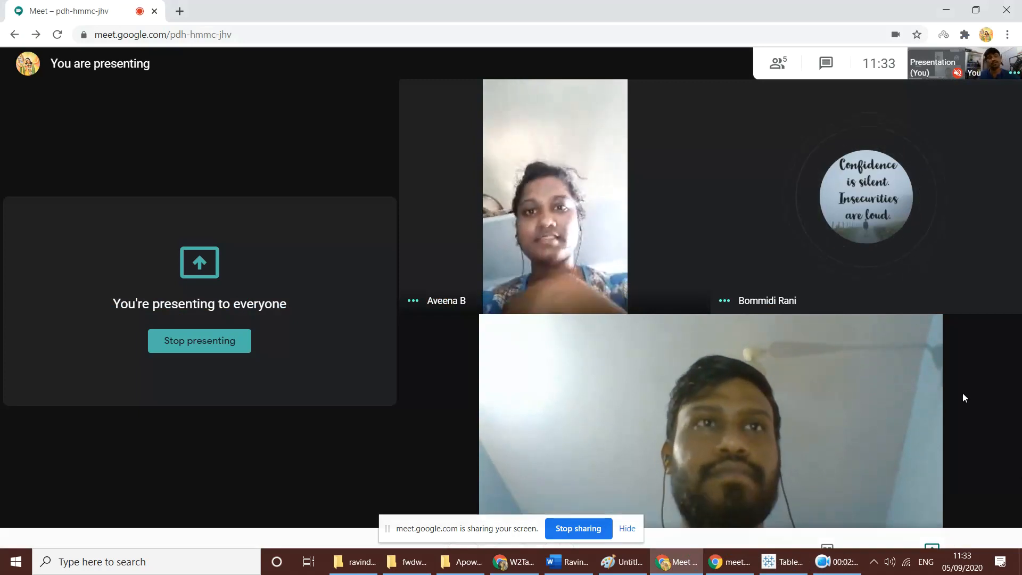
left_click(771, 567)
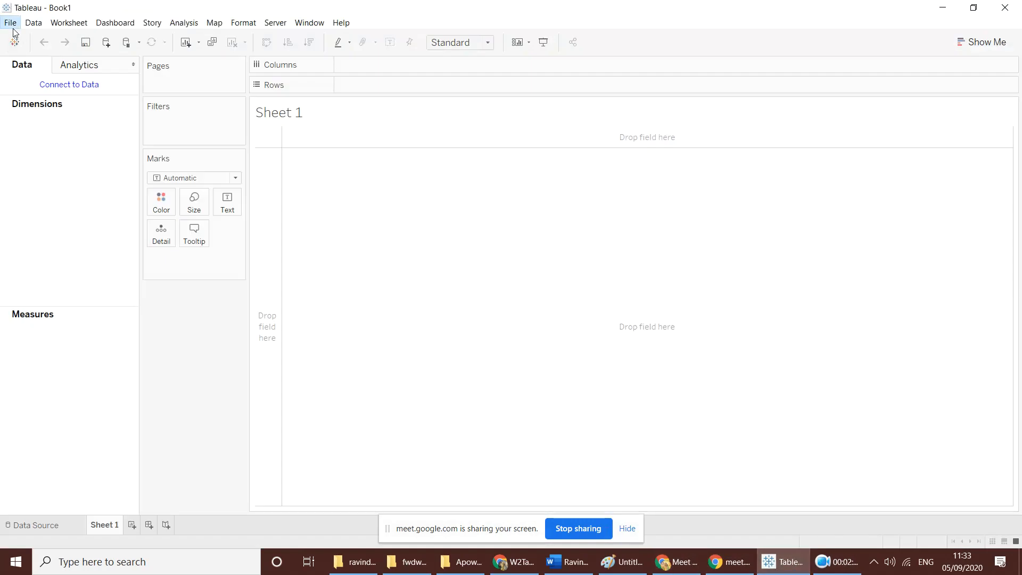
- Open the packaged workbook "1 -Introduction to Tableau - Music Sales - TfT" from the fwdw2tableau folder in Downloads
left_click(12, 25)
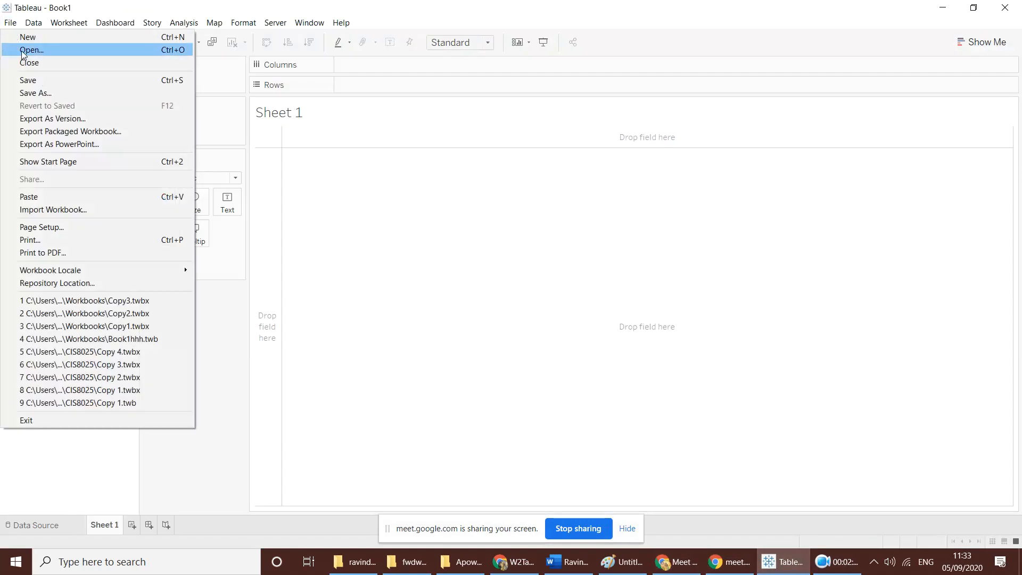
left_click(19, 53)
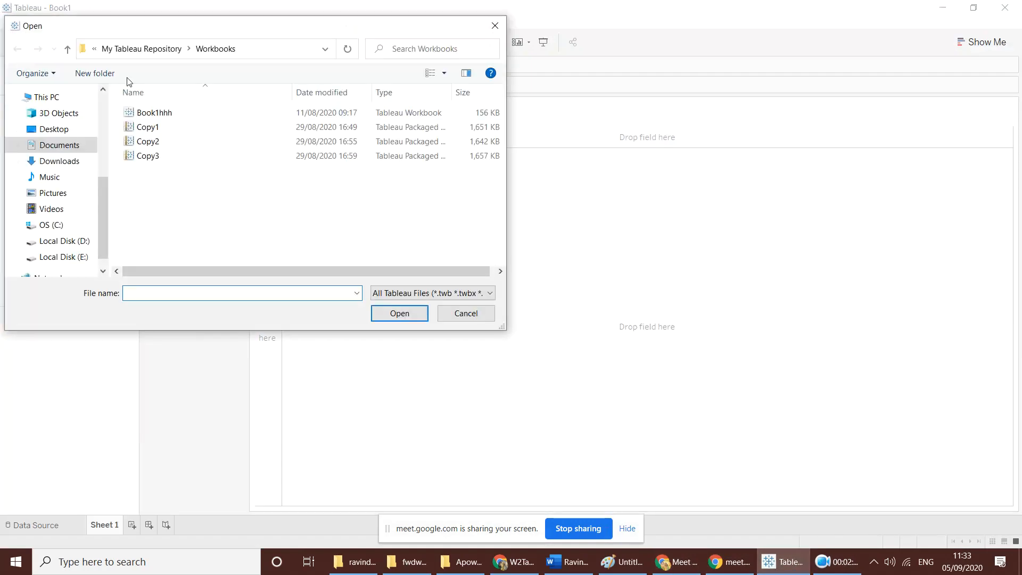
left_click(59, 161)
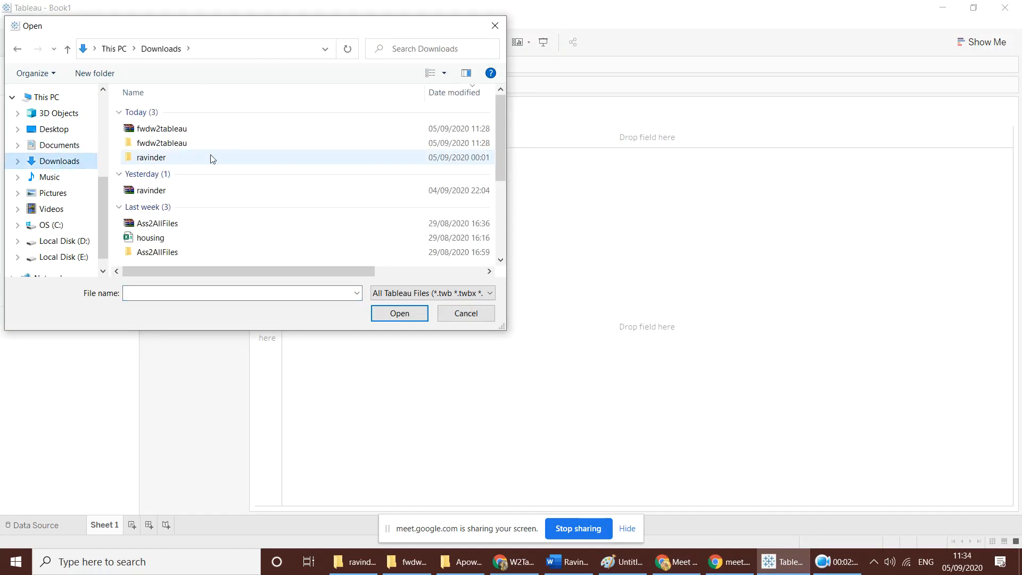
double_click(178, 145)
left_click(212, 113)
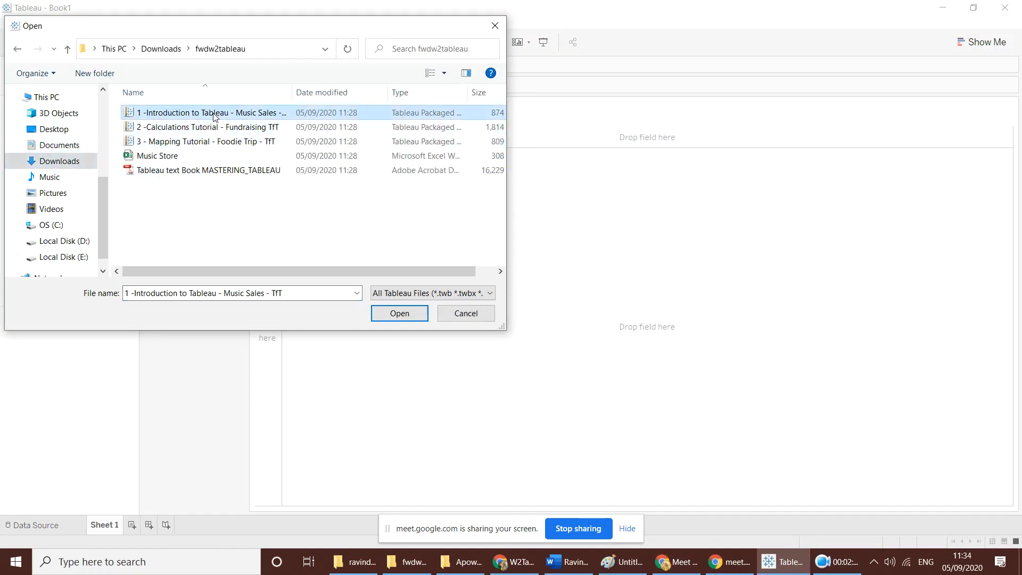
left_click(410, 313)
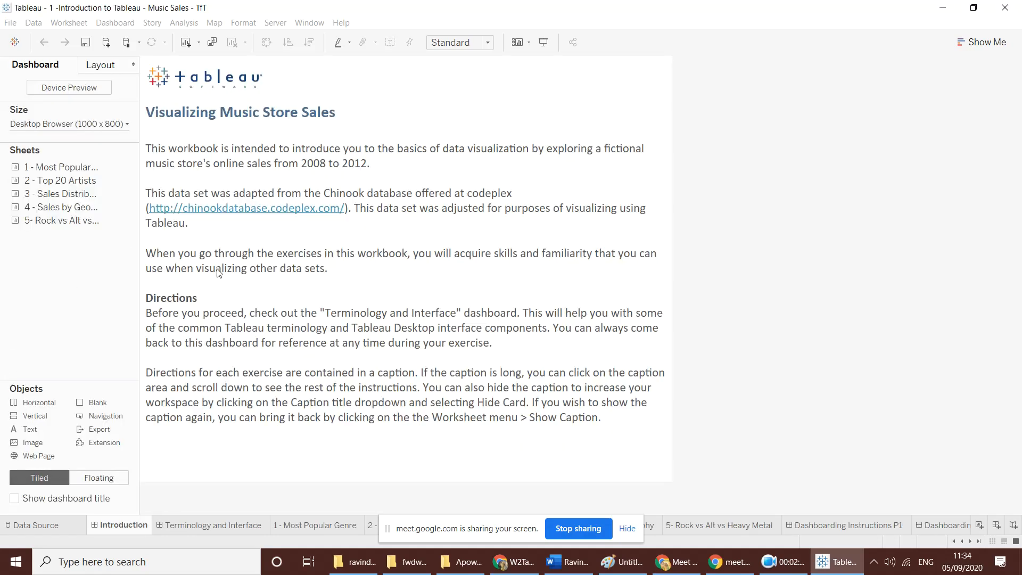
left_click(288, 254)
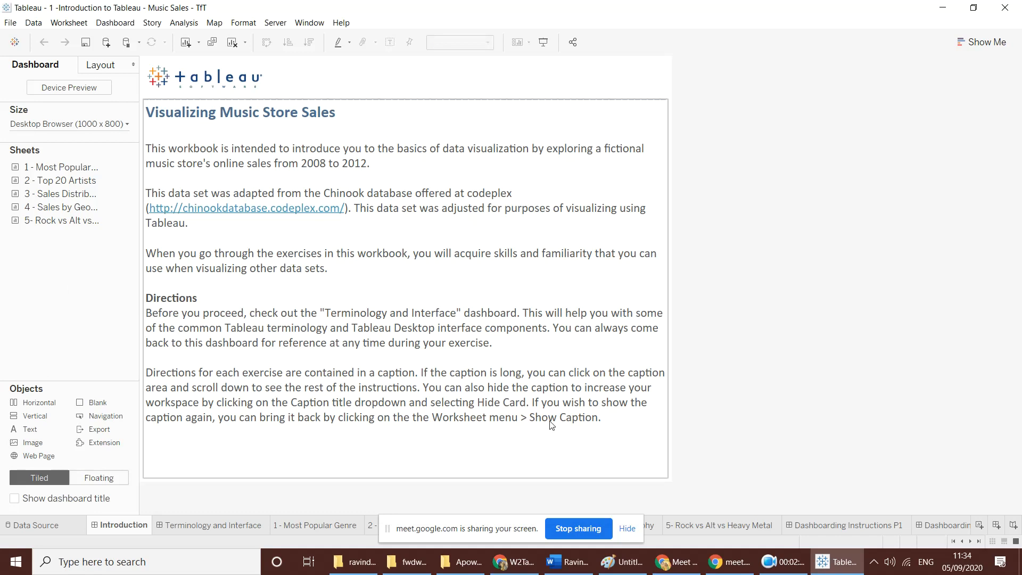
mouse_move(44, 167)
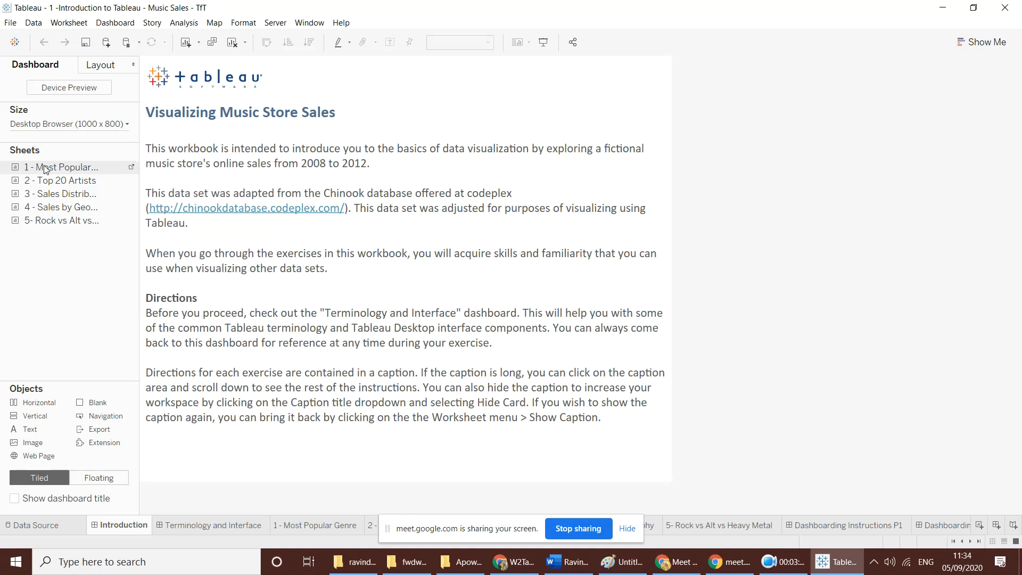
left_click(44, 166)
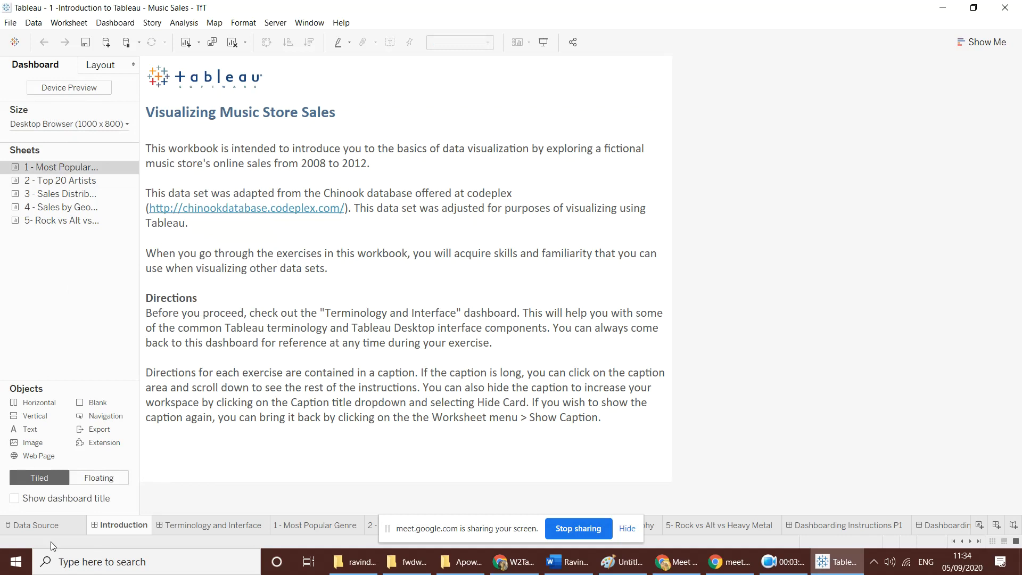
- Examine the fields and rows of the Music Sales data source, and check its Music Store source file in the fwdw2tableau folder
left_click(49, 529)
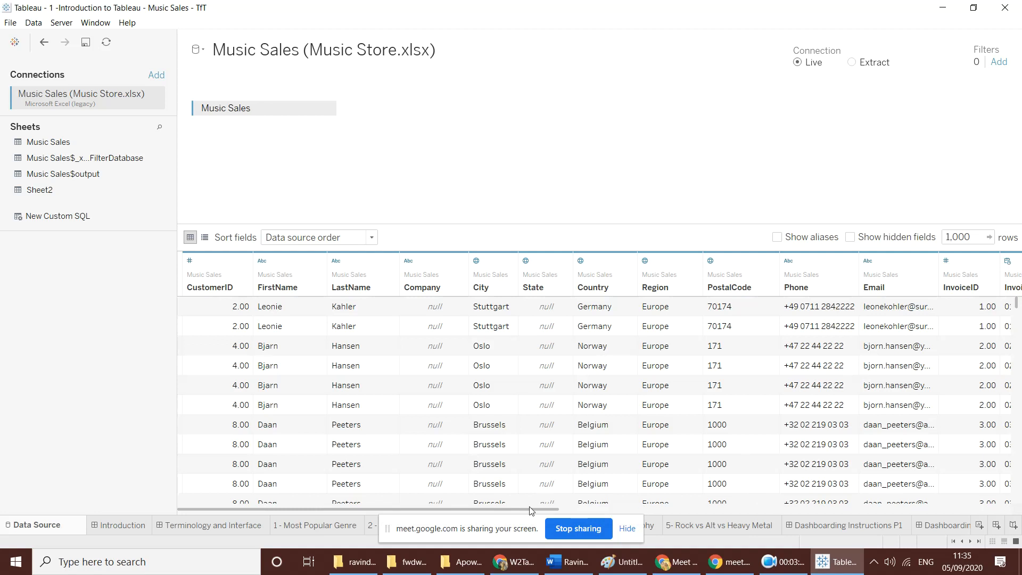
left_click_drag(535, 511, 569, 526)
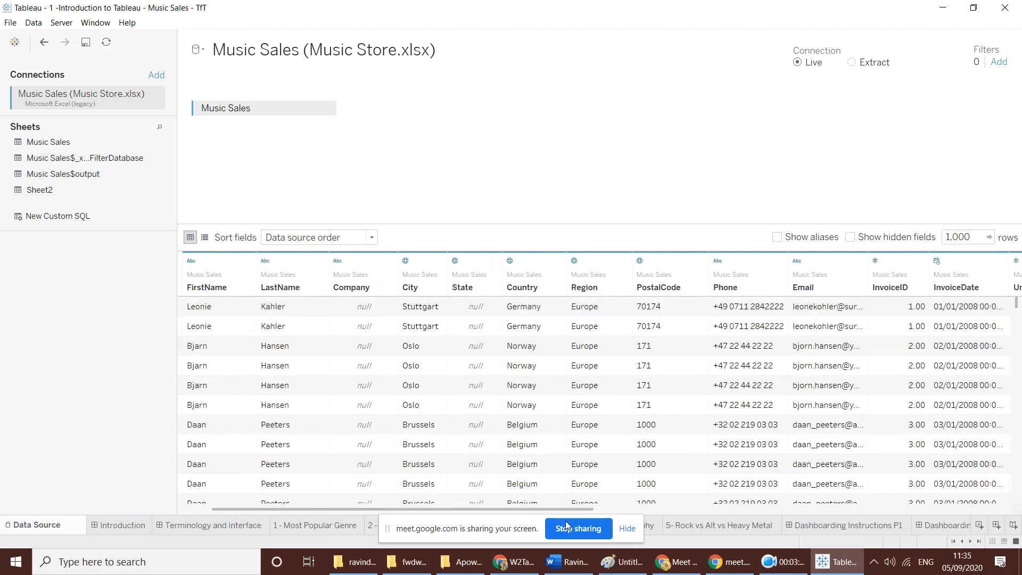
scroll(410, 400, "down", 10)
scroll(372, 400, "up", 7)
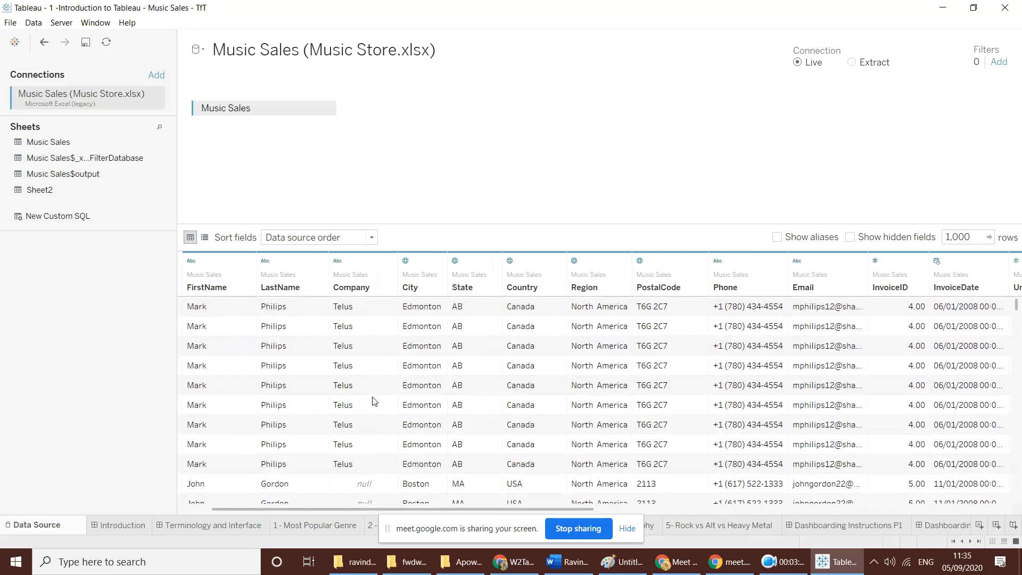
scroll(371, 399, "up", 4)
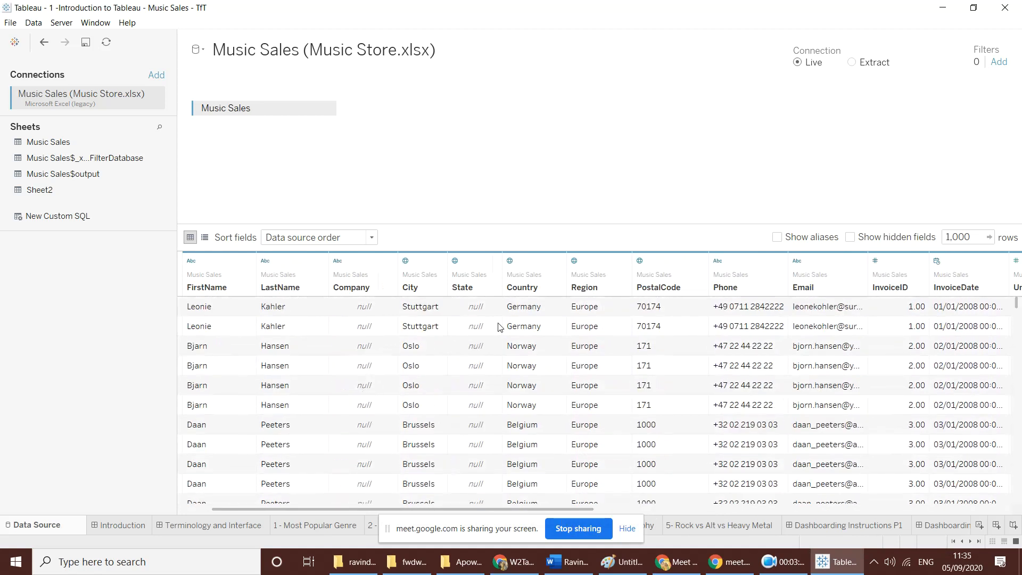
scroll(463, 370, "down", 6)
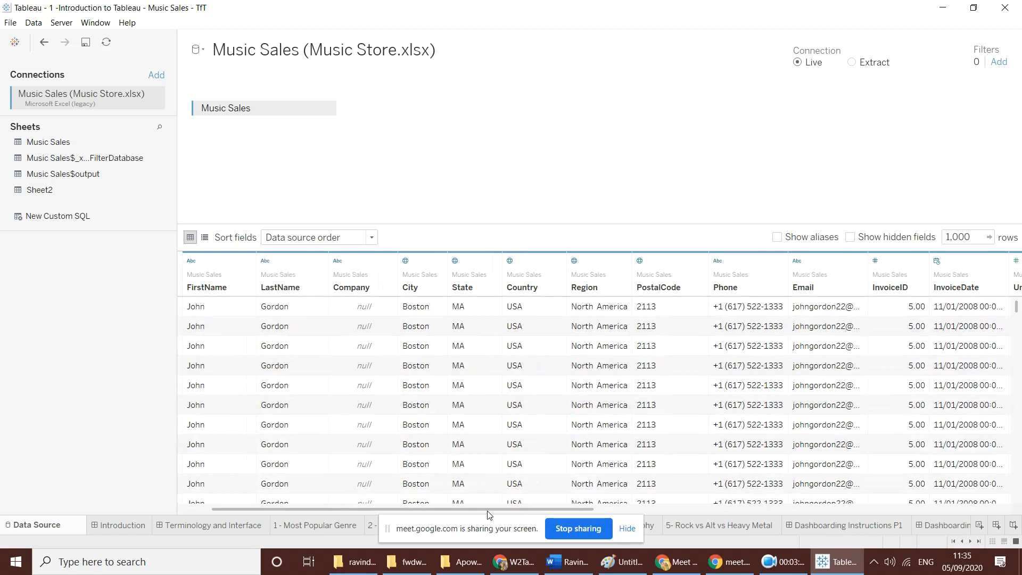
scroll(499, 512, "right", 2)
left_click_drag(499, 512, 283, 504)
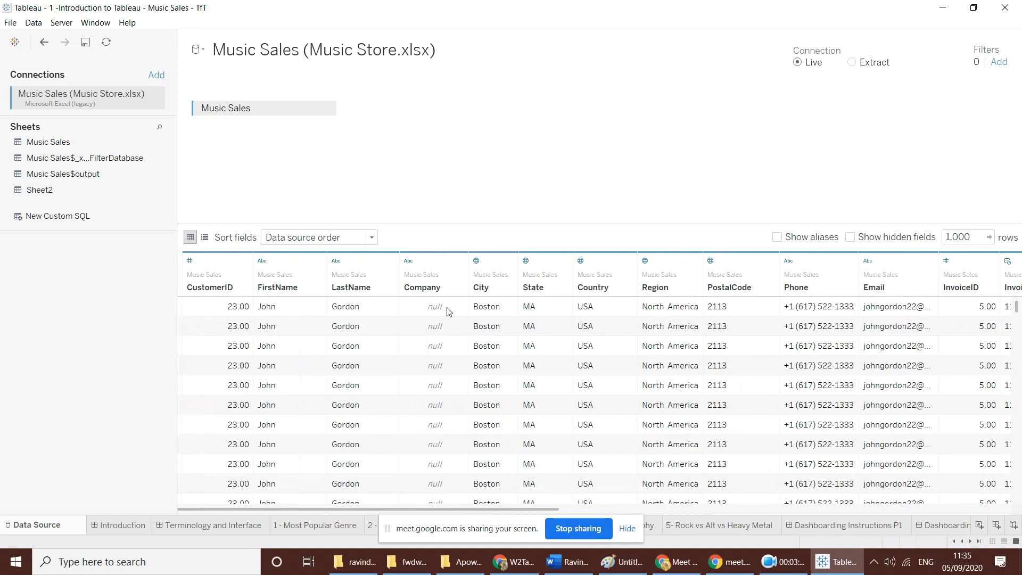
left_click(417, 565)
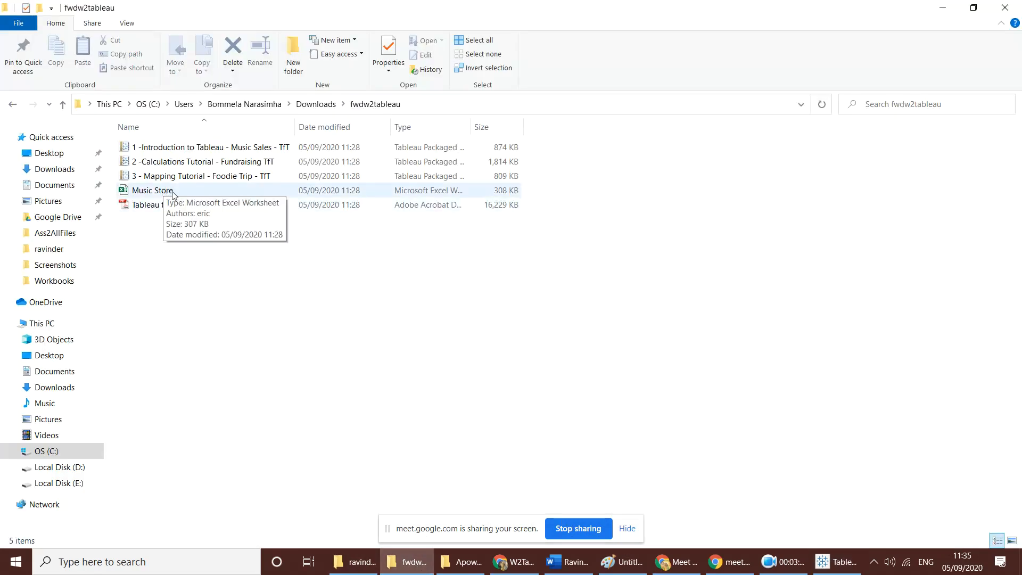
key("alt+Tab")
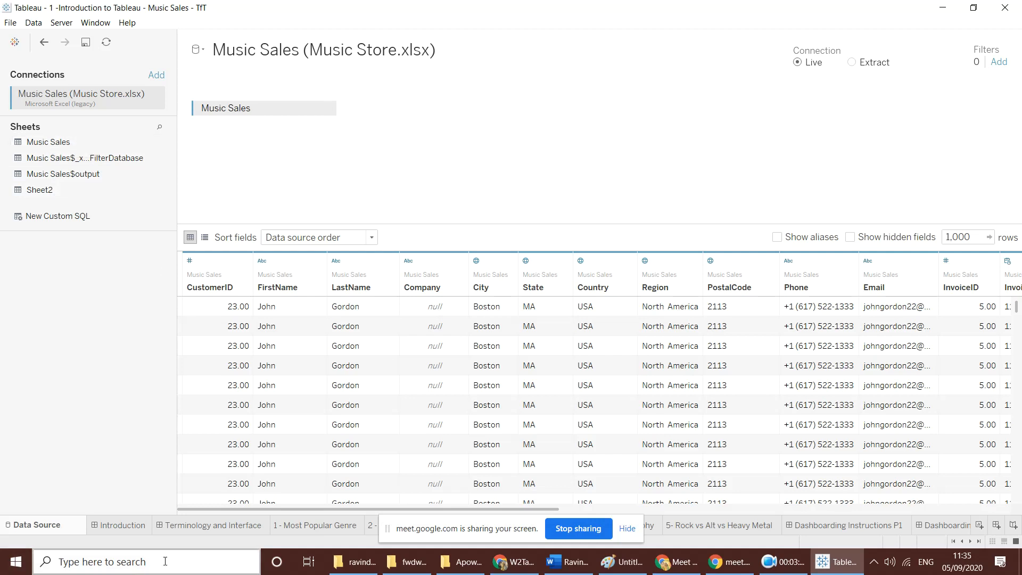
- Add the "1 - Most Popular Genre" sheet to the Introduction dashboard, beside the introductory text
left_click(135, 524)
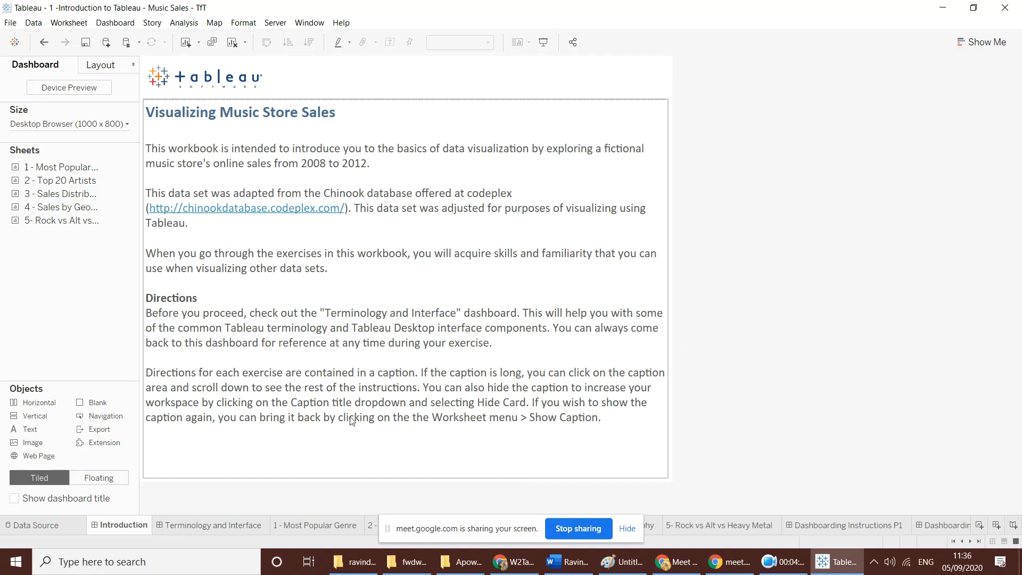
mouse_move(53, 172)
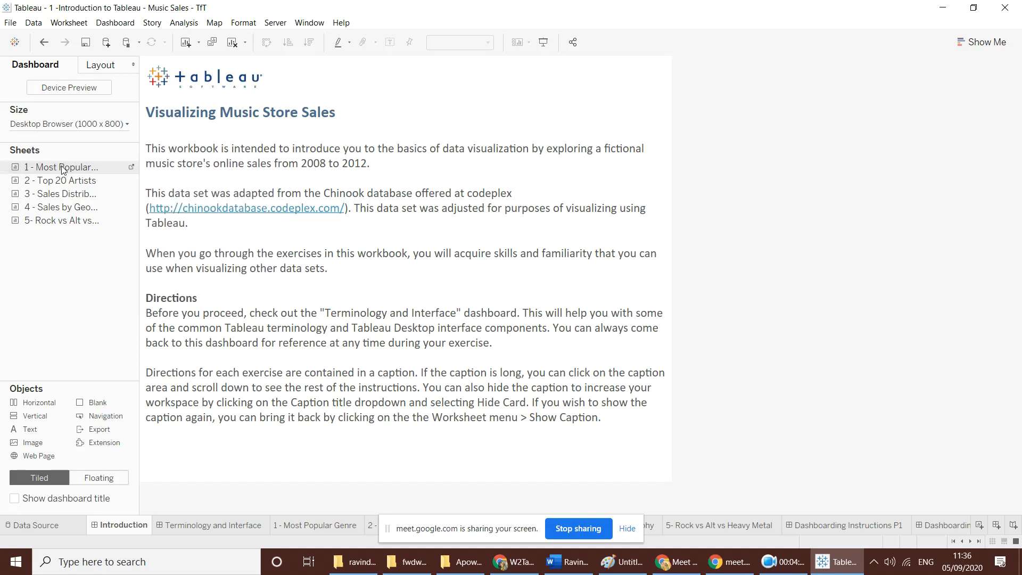
left_click_drag(61, 168, 585, 469)
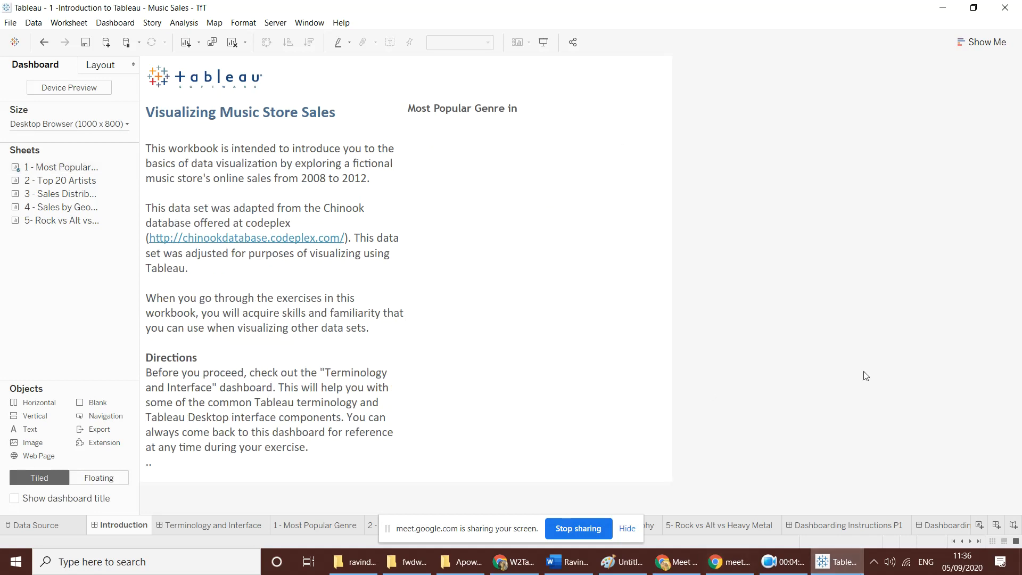
- On the "1 - Most Popular Genre" worksheet, read the caption's exercise directions and place the Genre dimension on Rows
left_click(323, 530)
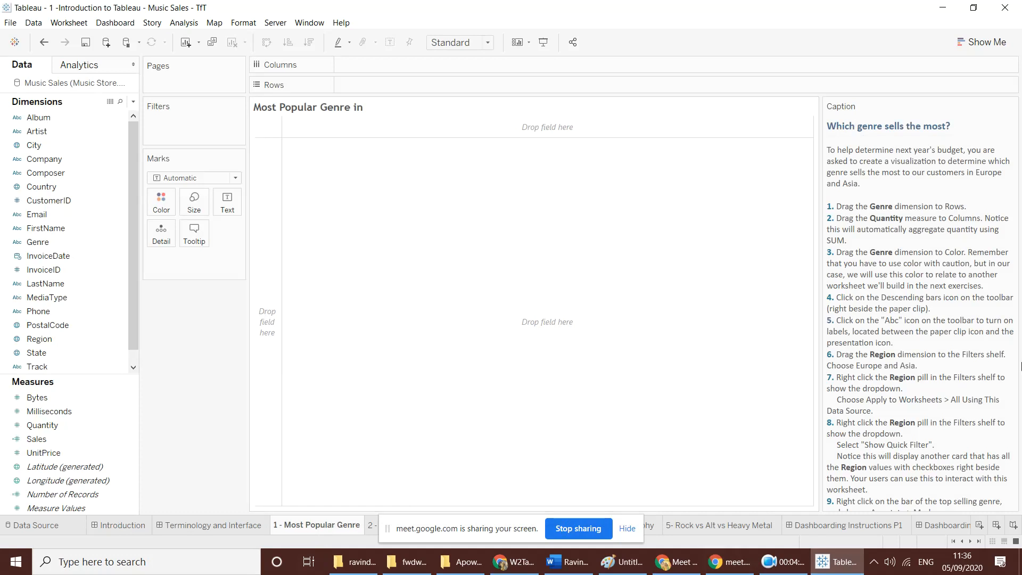
scroll(908, 216, "down", 4)
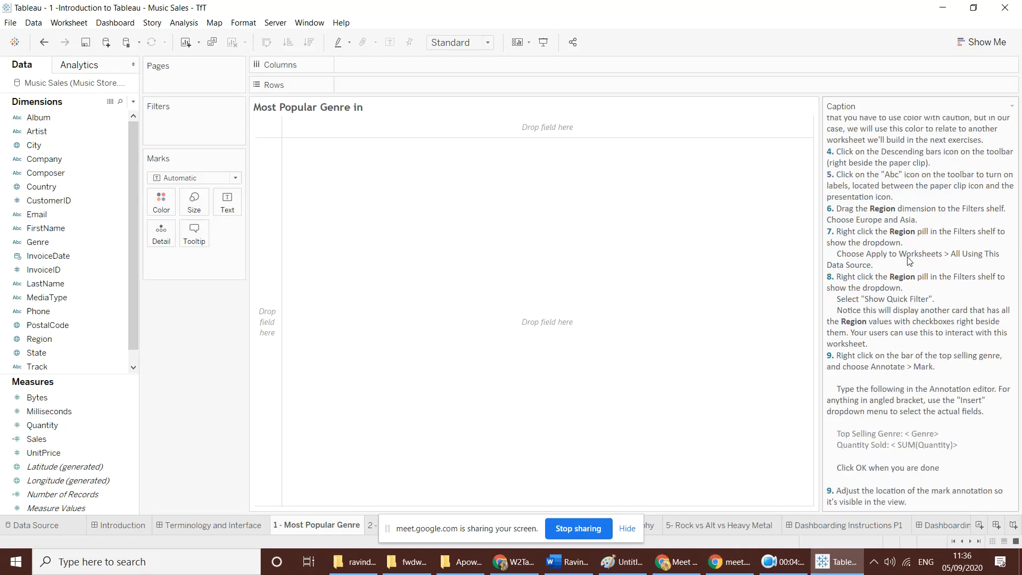
scroll(907, 419, "up", 4)
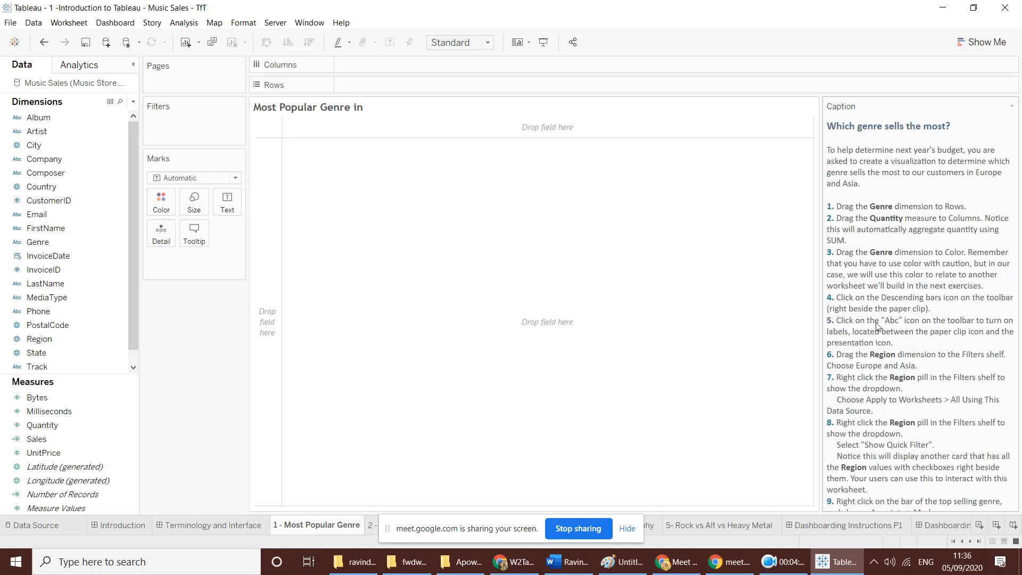
scroll(894, 399, "down", 4)
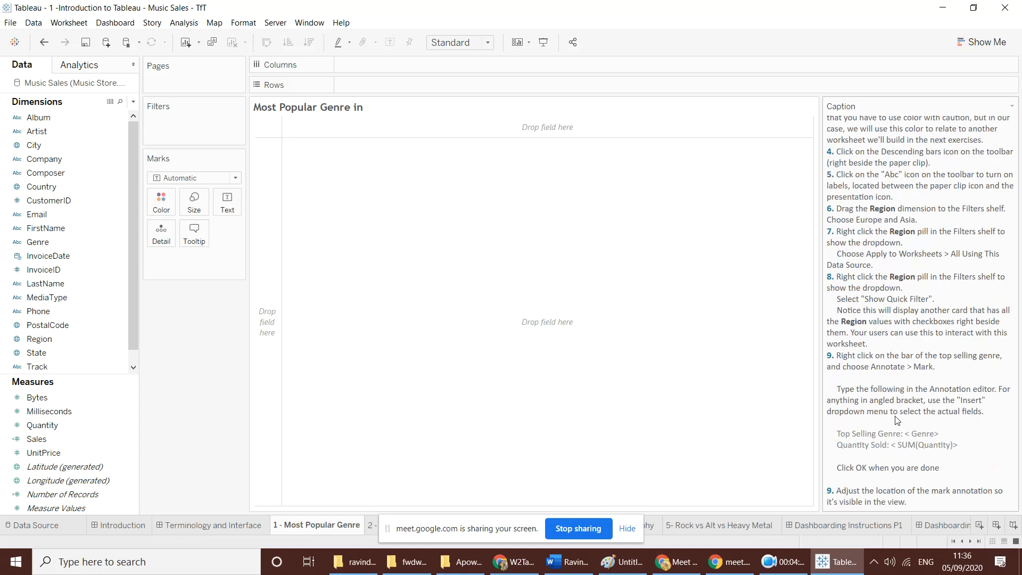
scroll(901, 410, "up", 4)
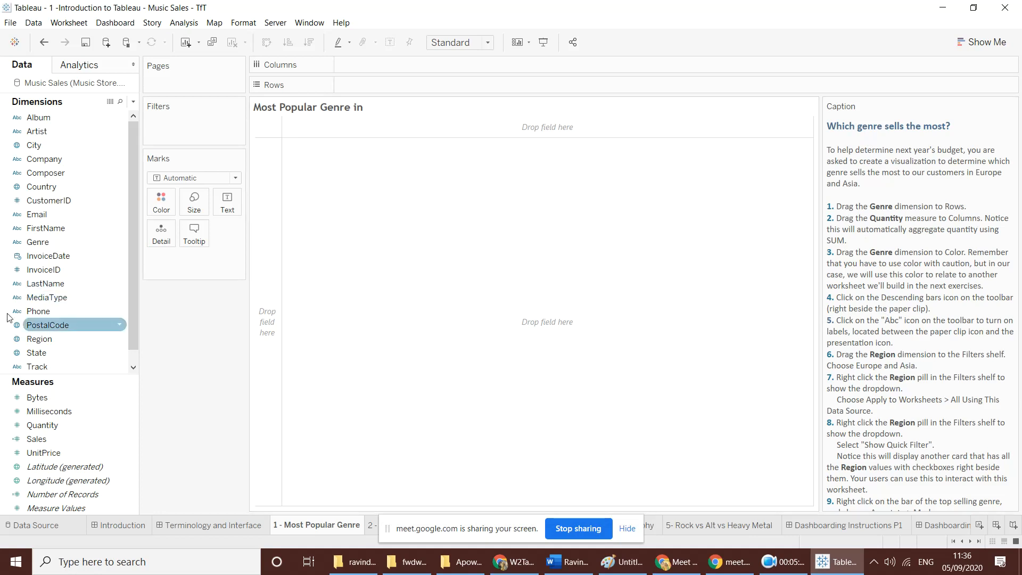
left_click_drag(33, 242, 405, 89)
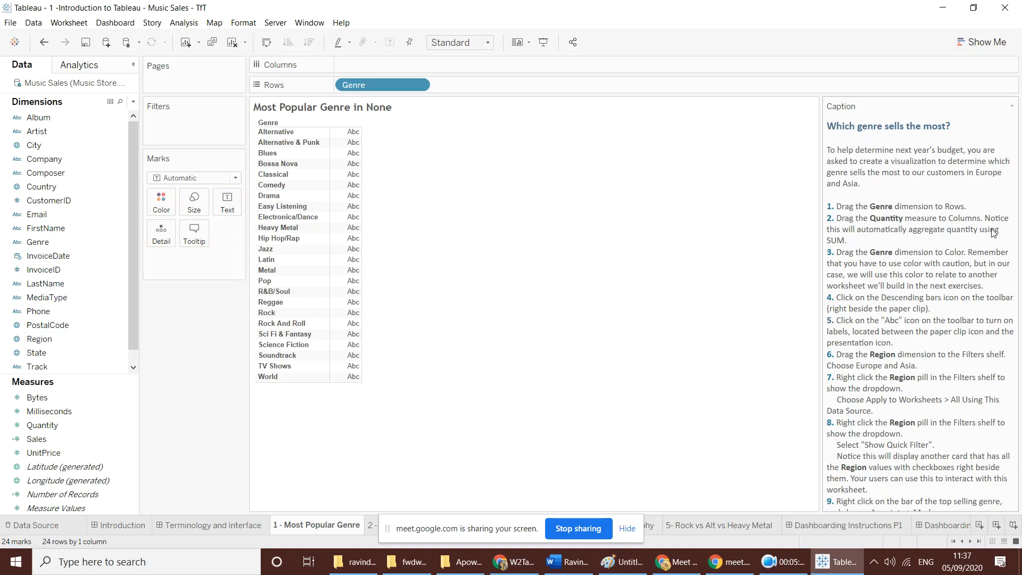
- Place the Quantity measure on Columns as a sum and color the bars by Genre
left_click(38, 427)
left_click_drag(42, 432, 437, 63)
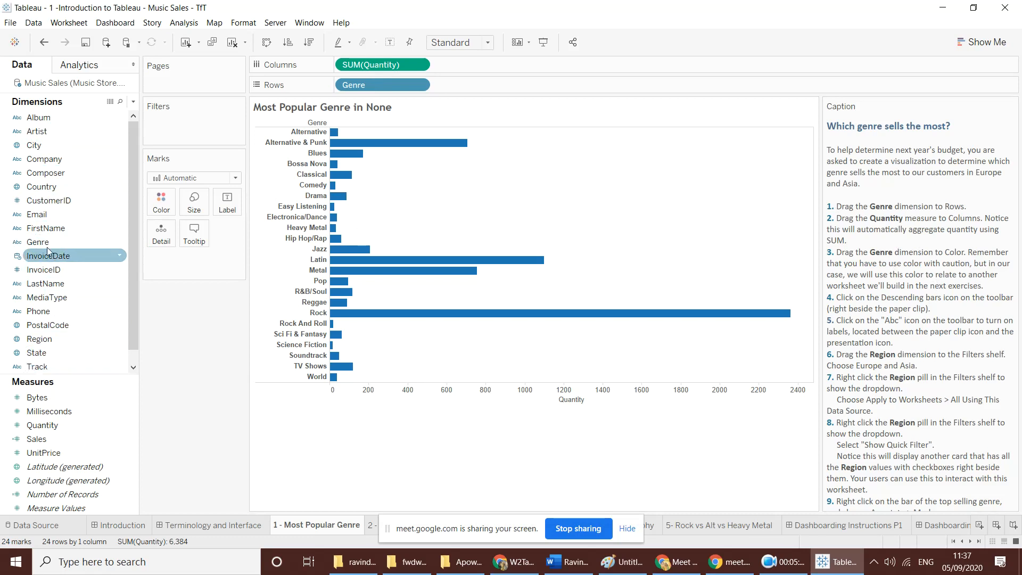
left_click_drag(48, 245, 161, 202)
scroll(1005, 221, "down", 1)
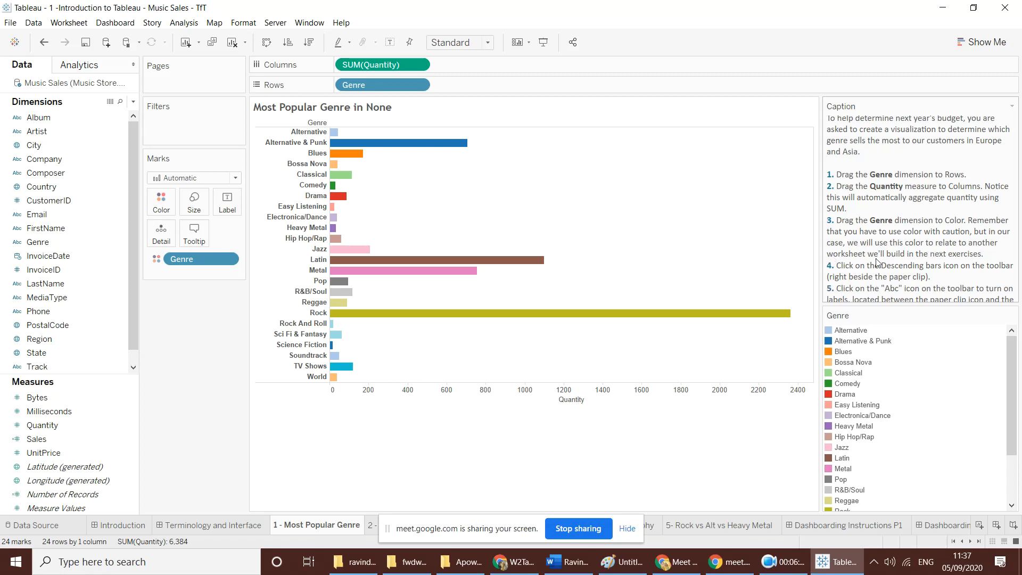
- Sort the genre bars in descending order of quantity and turn on their mark labels
scroll(877, 262, "down", 1)
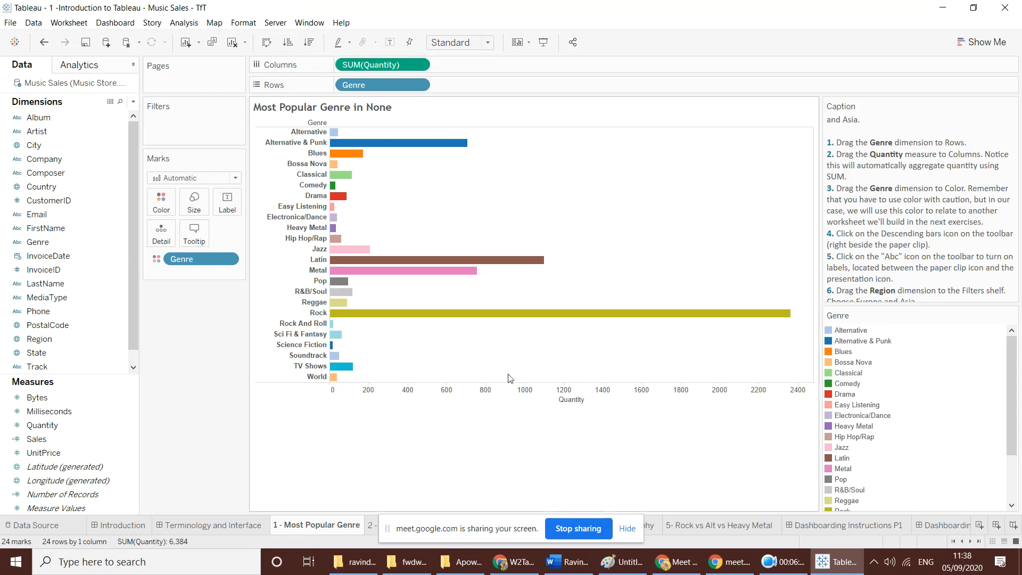
left_click(309, 42)
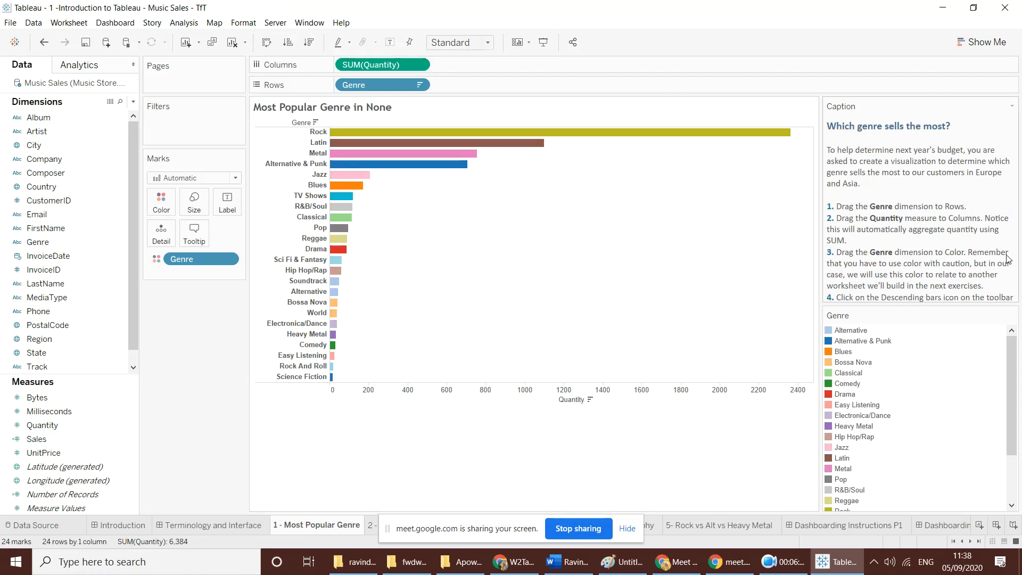
scroll(940, 264, "down", 2)
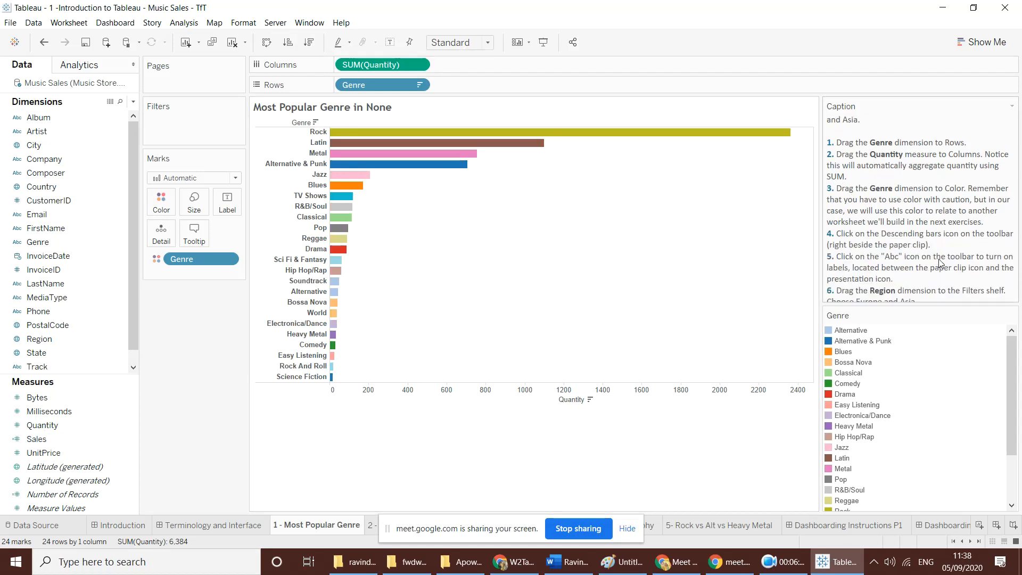
scroll(887, 266, "down", 1)
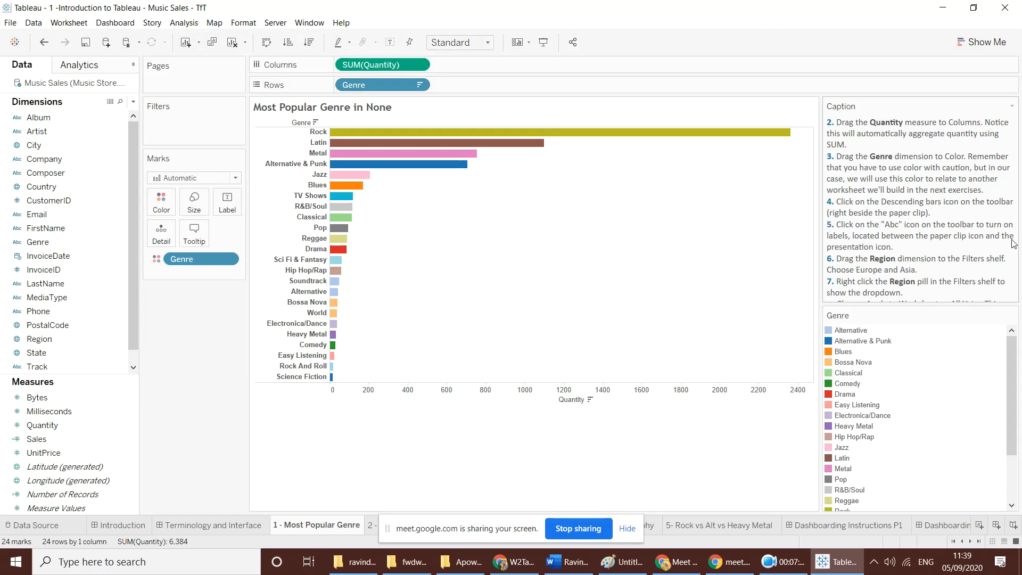
left_click(323, 122)
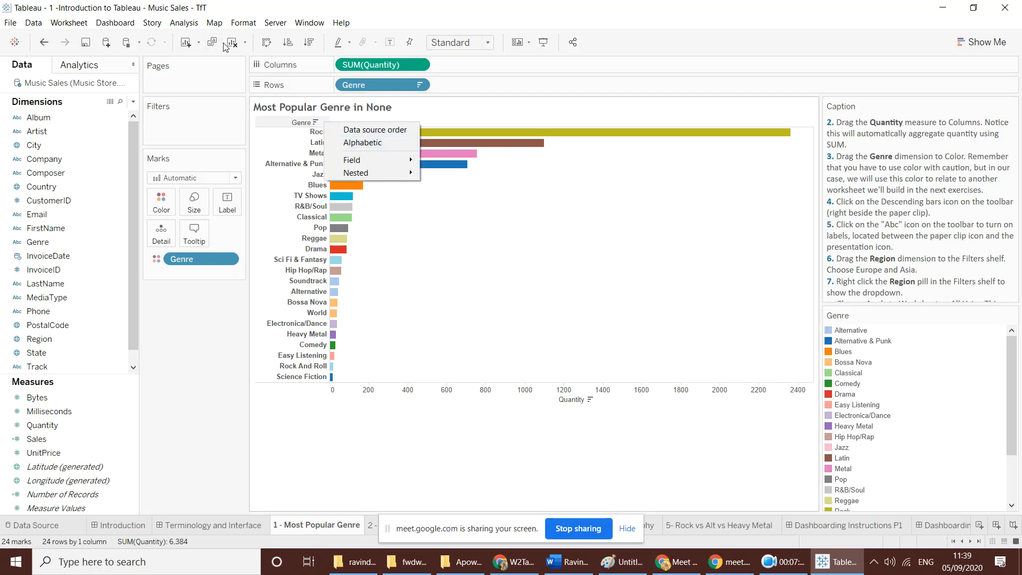
left_click(235, 79)
left_click(243, 44)
left_click(240, 43)
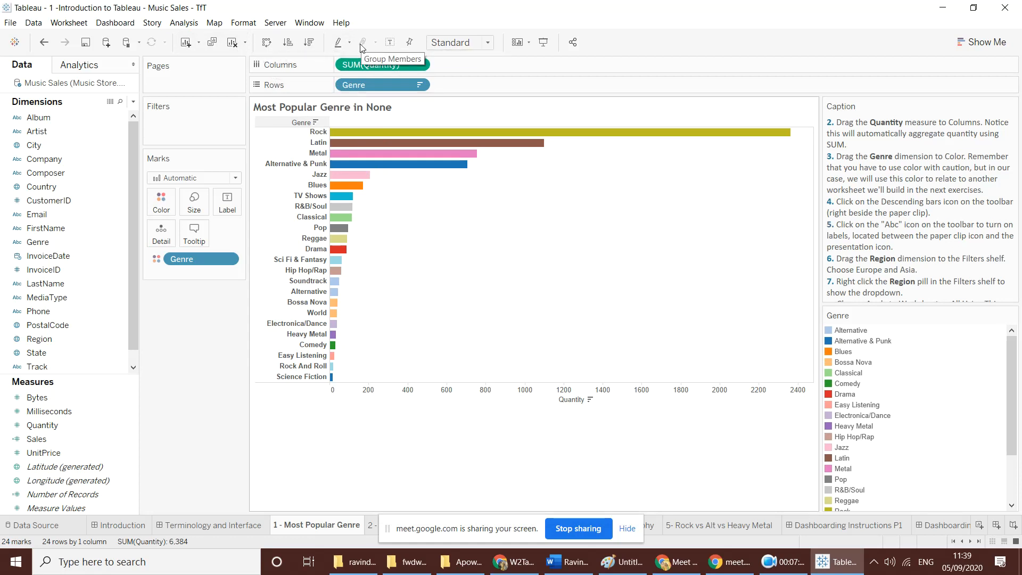
left_click(389, 44)
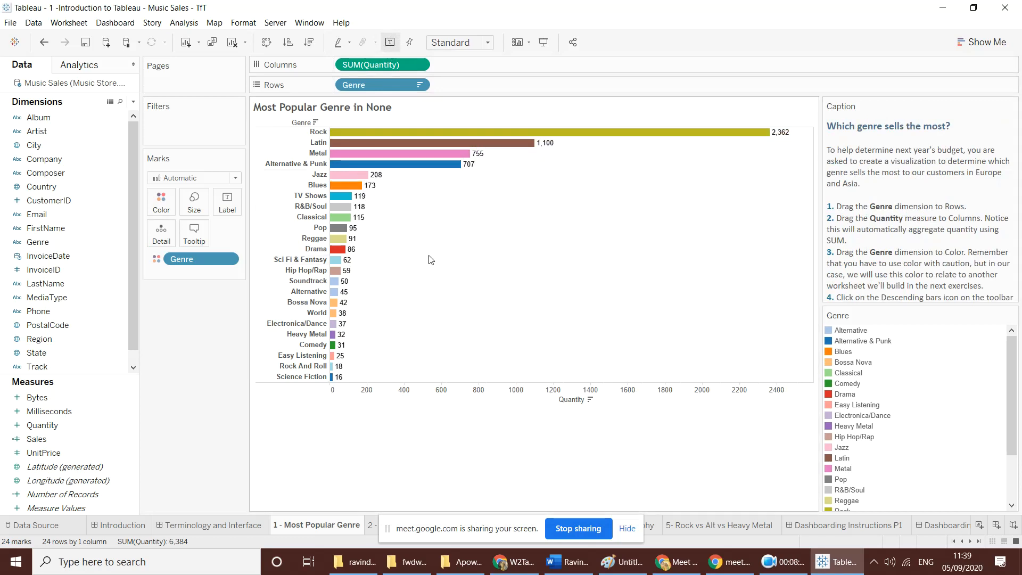
- Filter the worksheet by the Region dimension, keeping only Asia and Europe
scroll(965, 290, "down", 3)
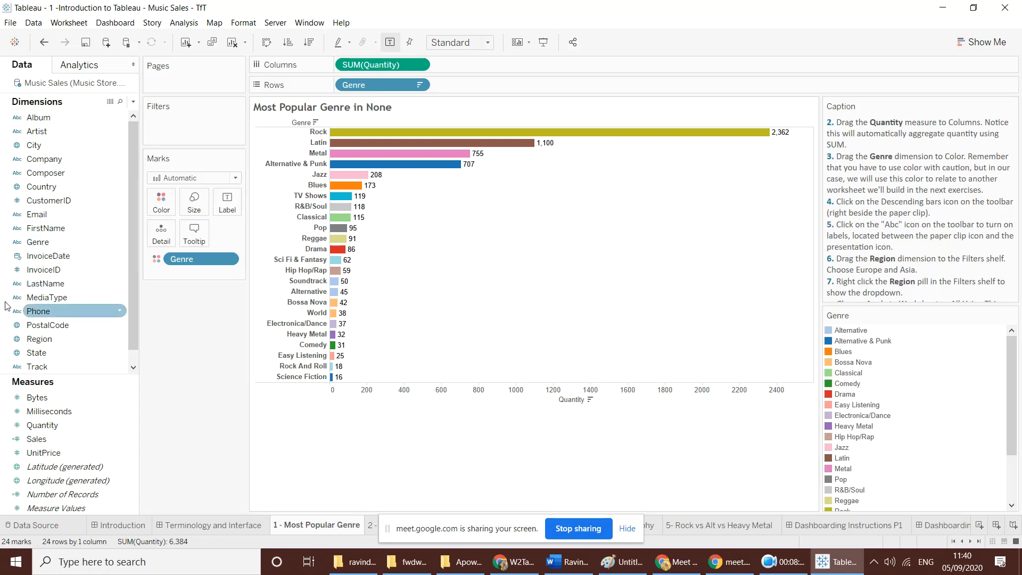
left_click_drag(38, 338, 193, 127)
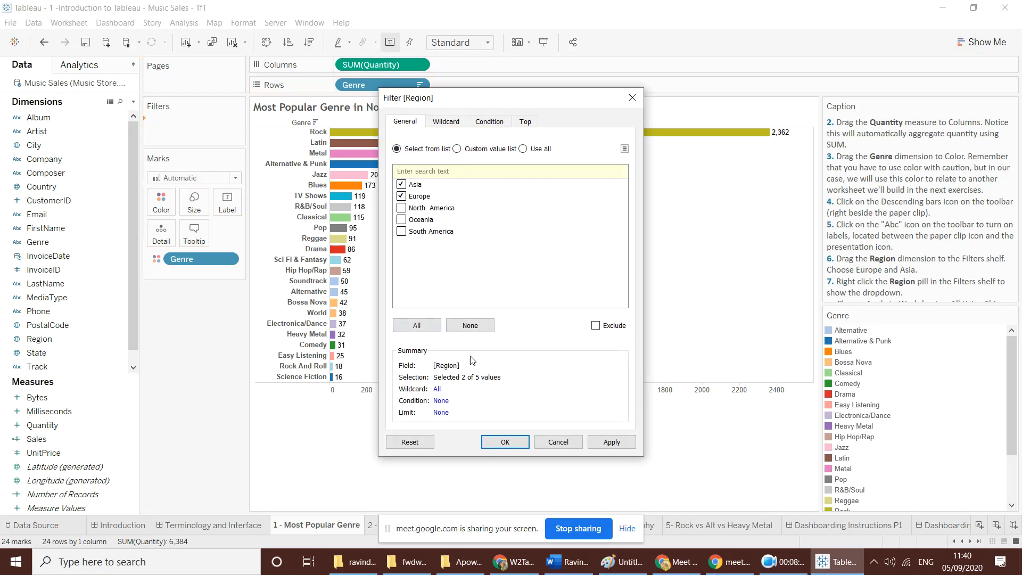
left_click(506, 443)
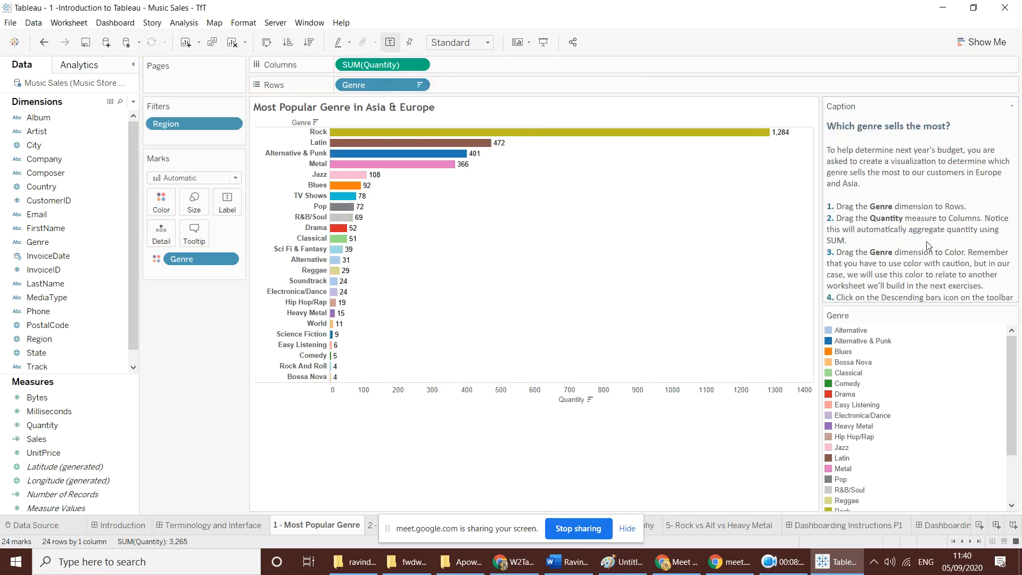
- Apply the Region filter to all worksheets using this data source
scroll(933, 232, "down", 4)
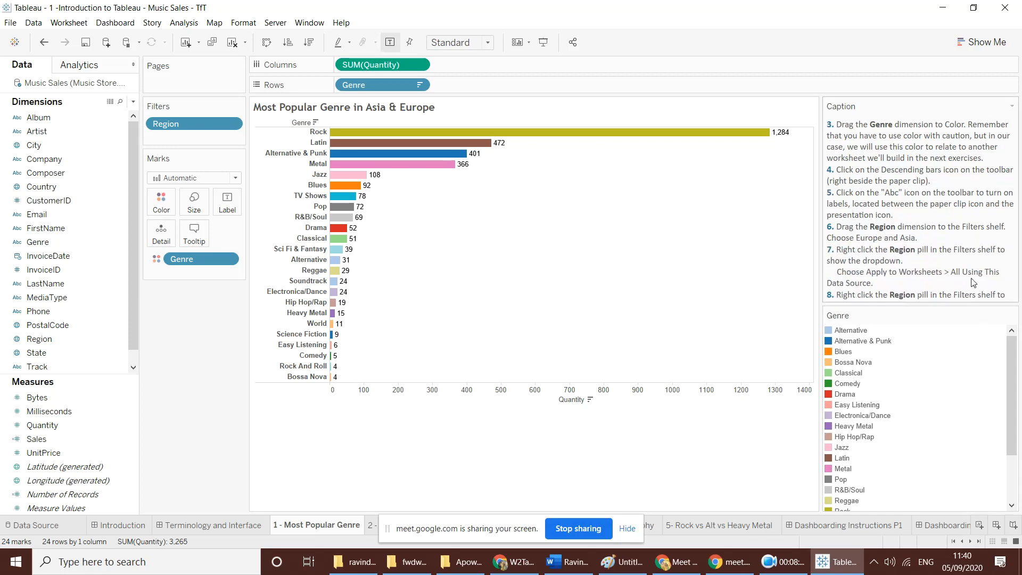
scroll(965, 250, "down", 1)
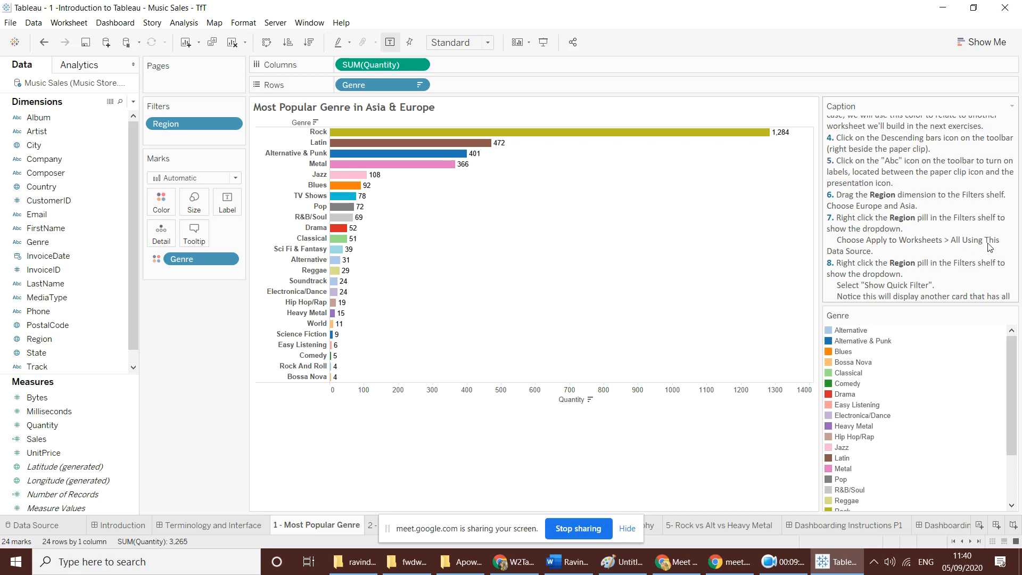
left_click(232, 125)
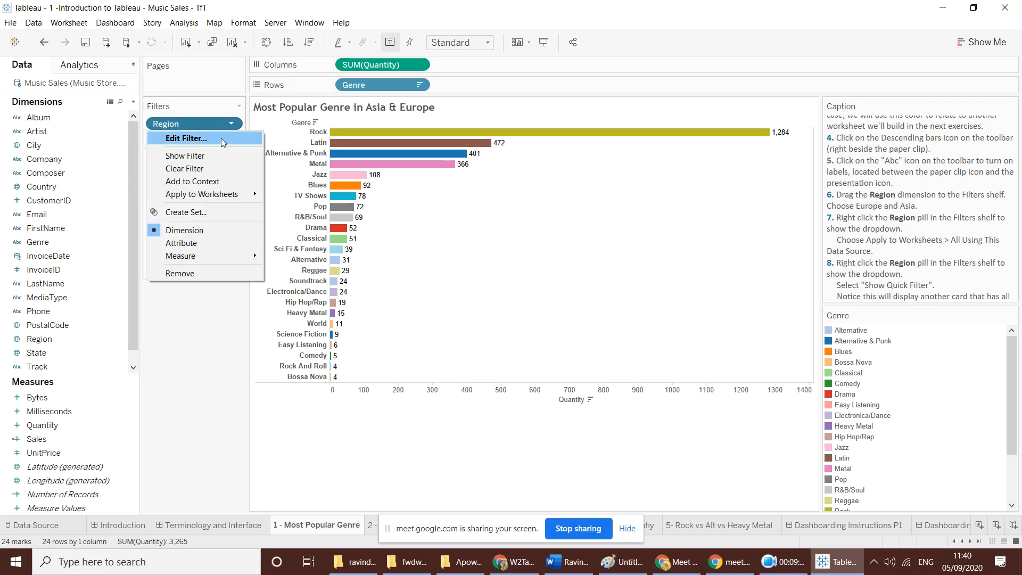
mouse_move(229, 199)
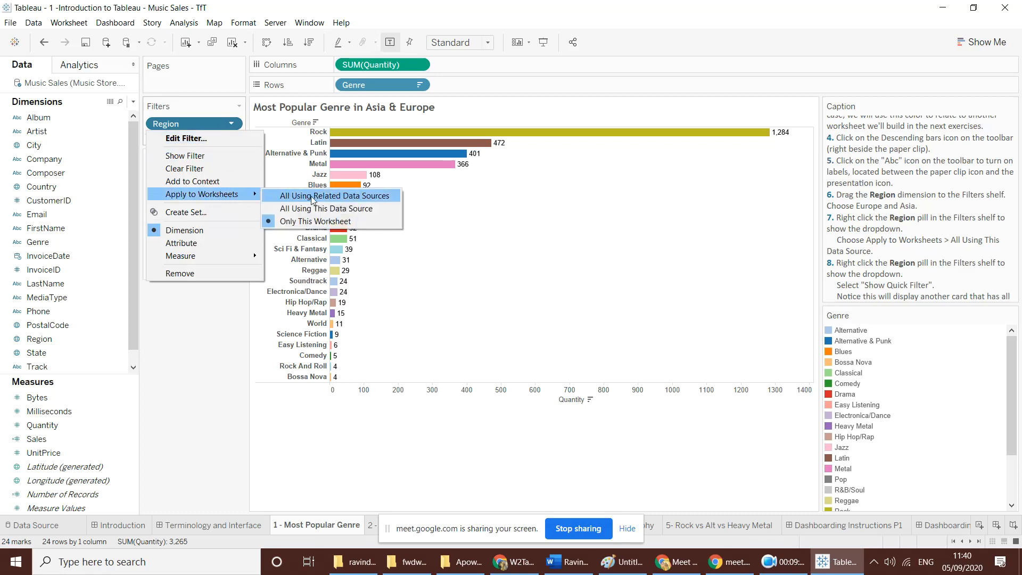
left_click(333, 207)
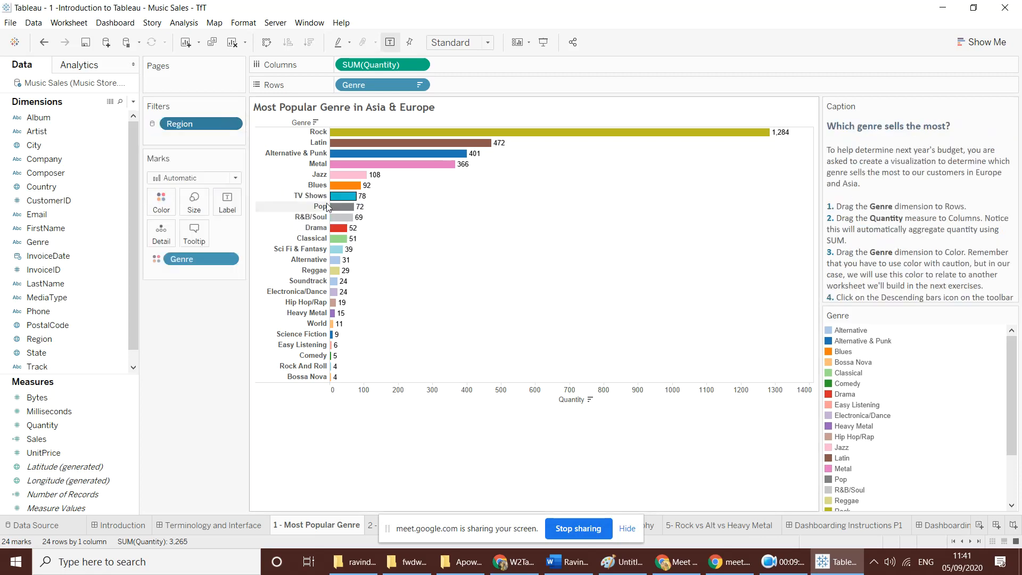
- Show the Region filter card with its checkboxes beside the chart
scroll(905, 224, "down", 10)
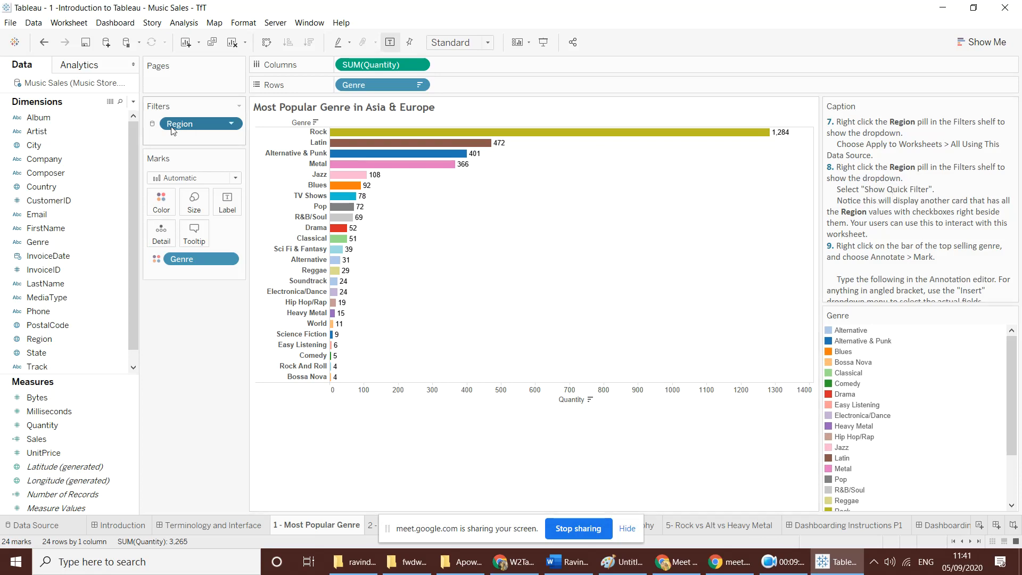
left_click(229, 126)
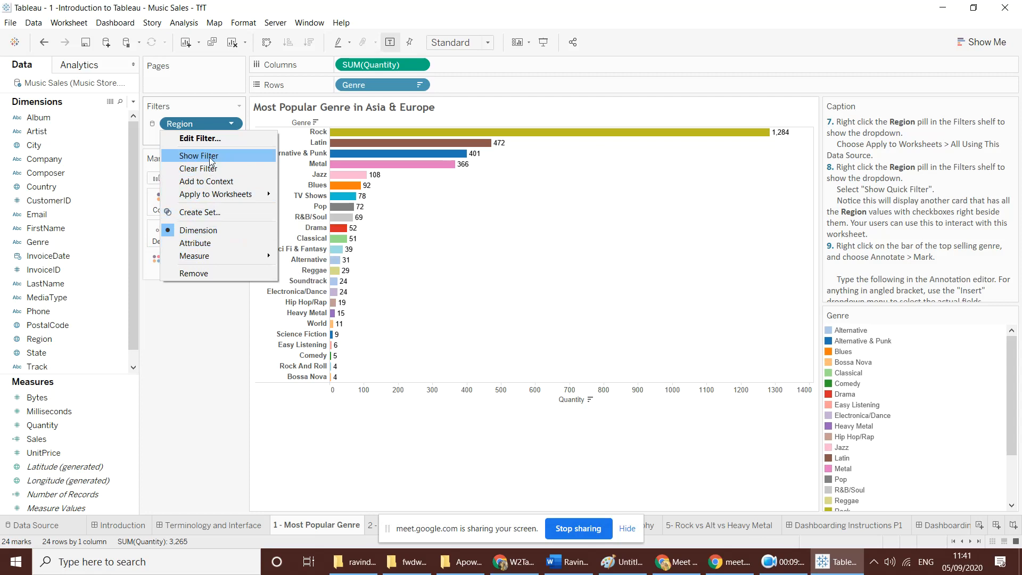
right_click(197, 121)
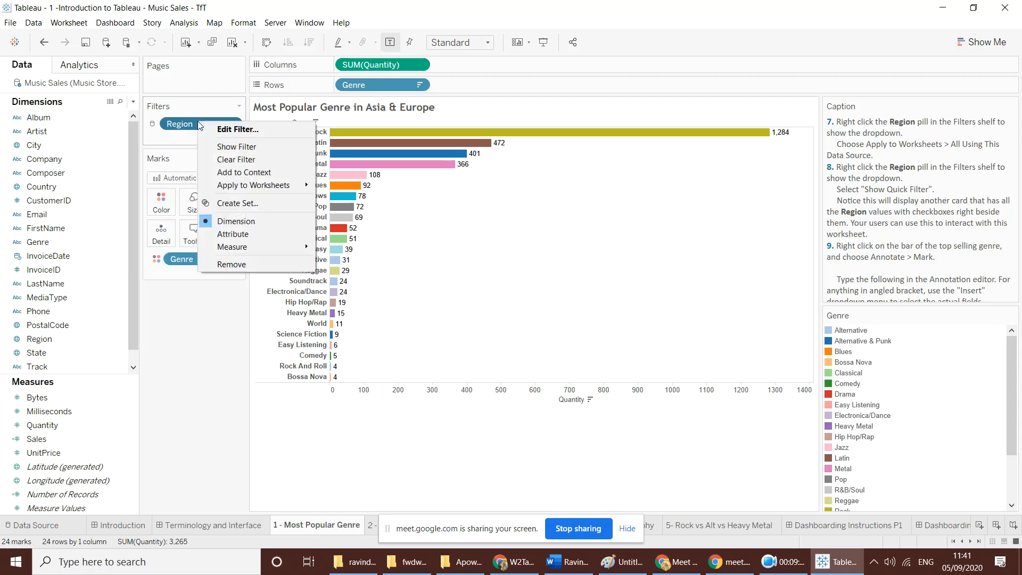
left_click(241, 146)
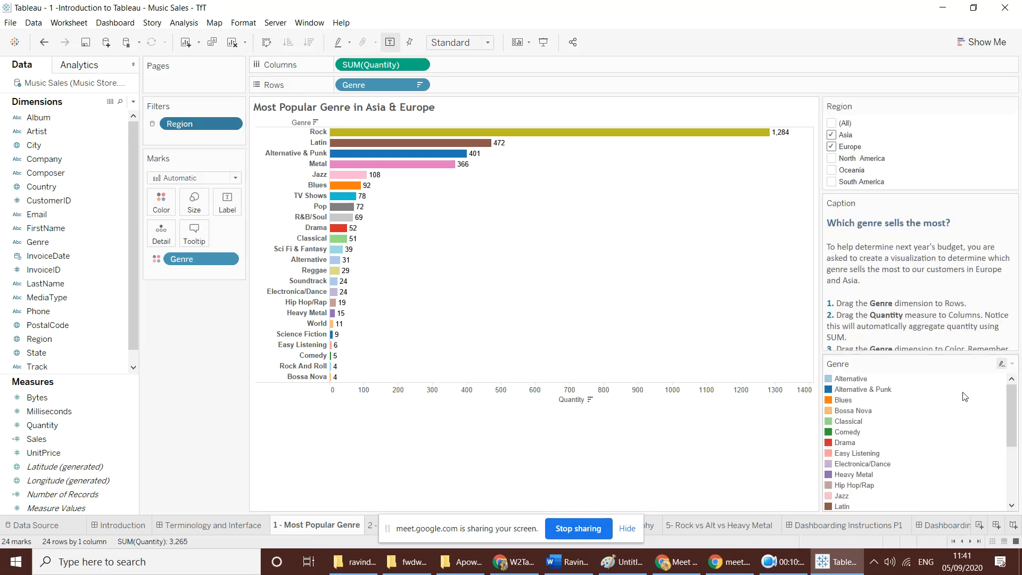
scroll(917, 304, "down", 10)
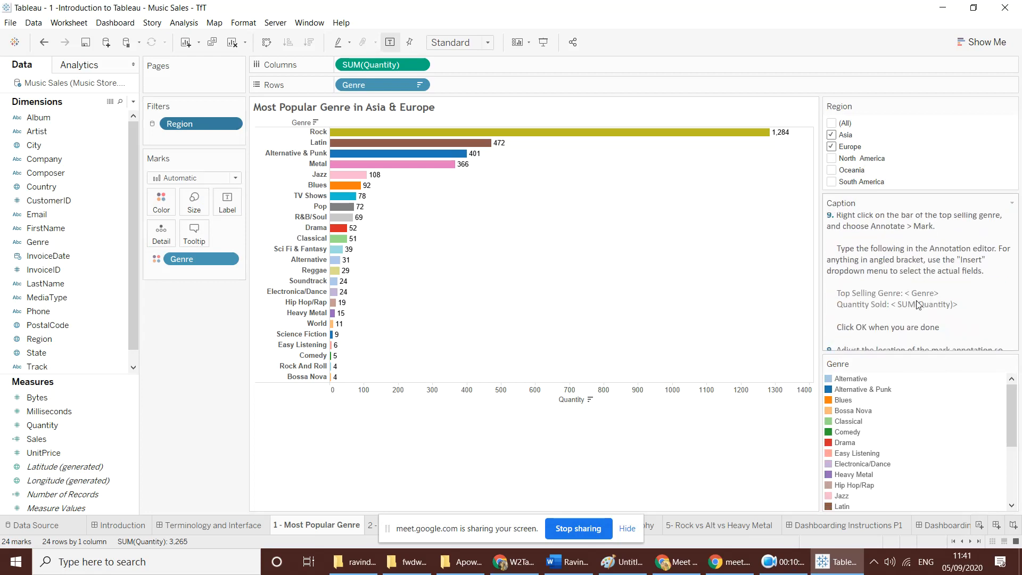
scroll(916, 304, "up", 2)
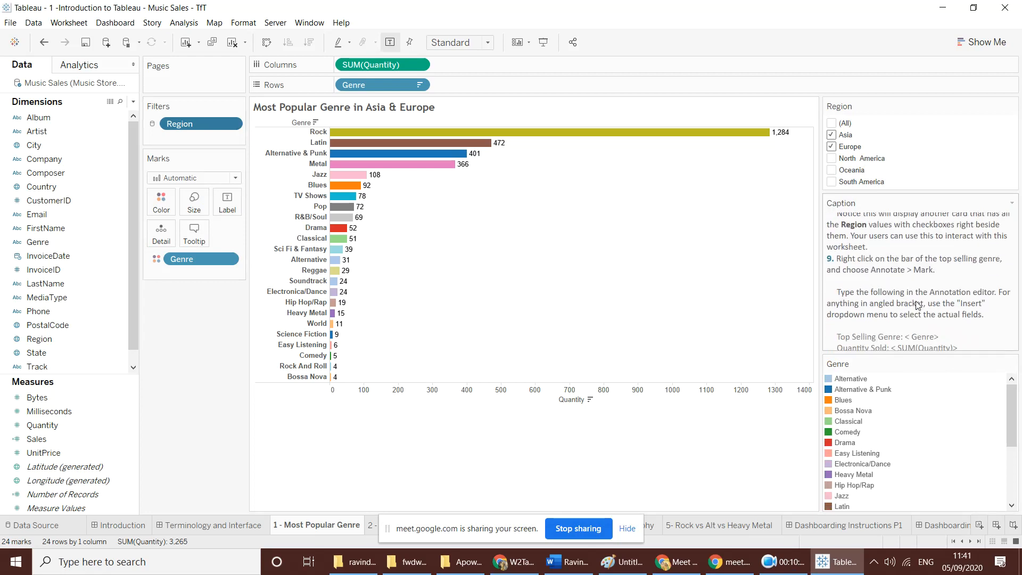
scroll(917, 304, "up", 1)
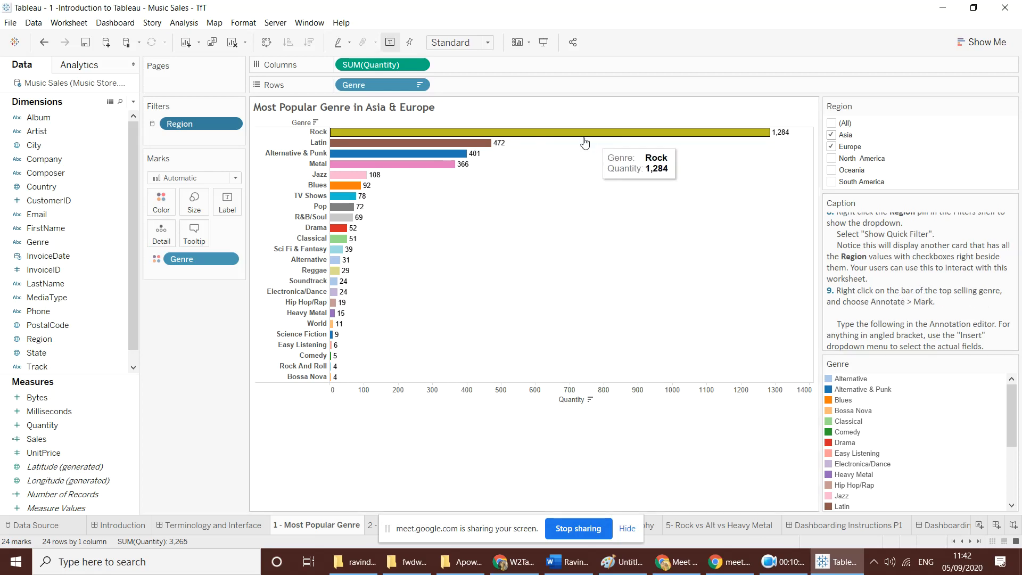
right_click(639, 140)
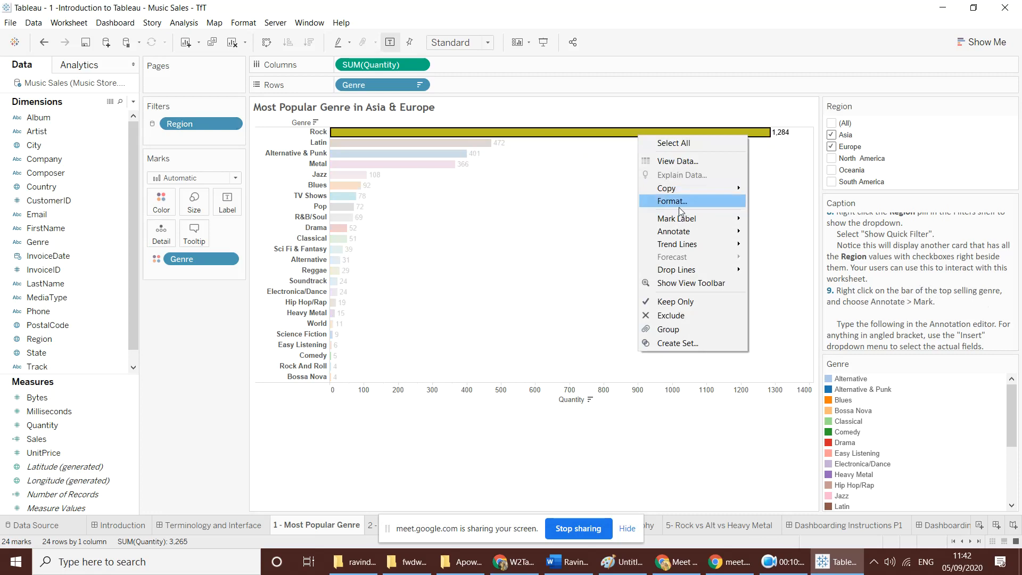
mouse_move(693, 221)
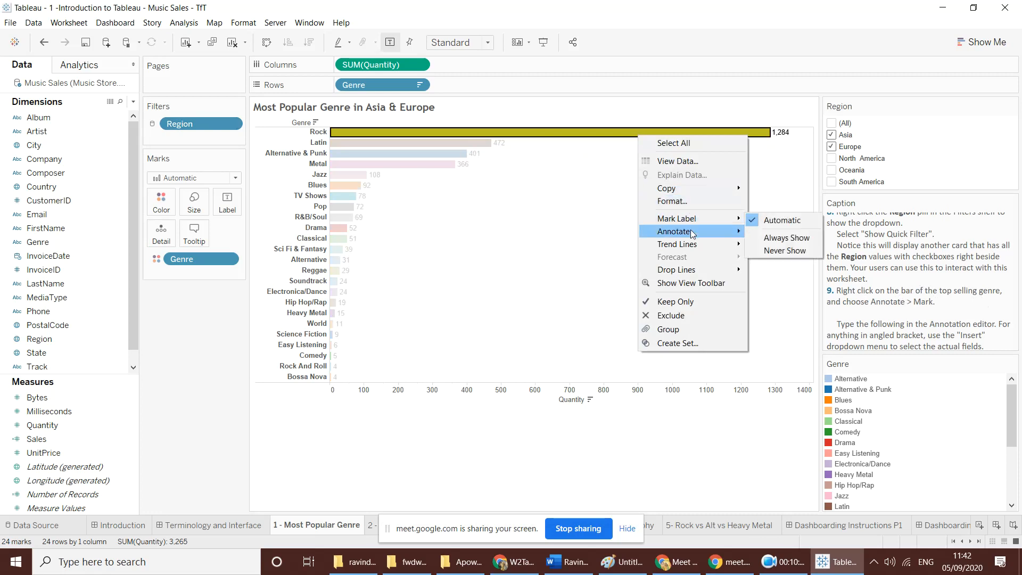
left_click(782, 234)
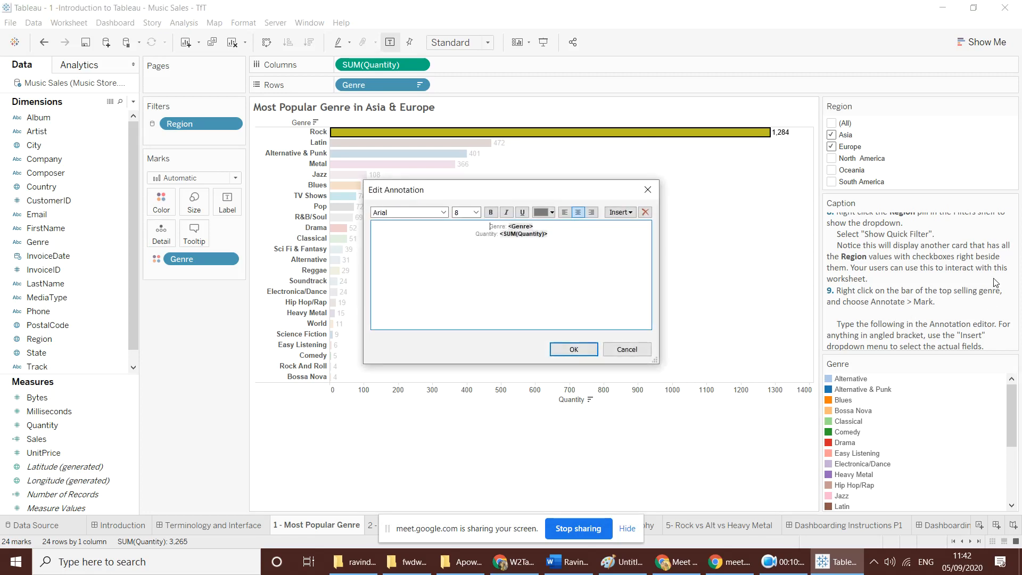
left_click(631, 349)
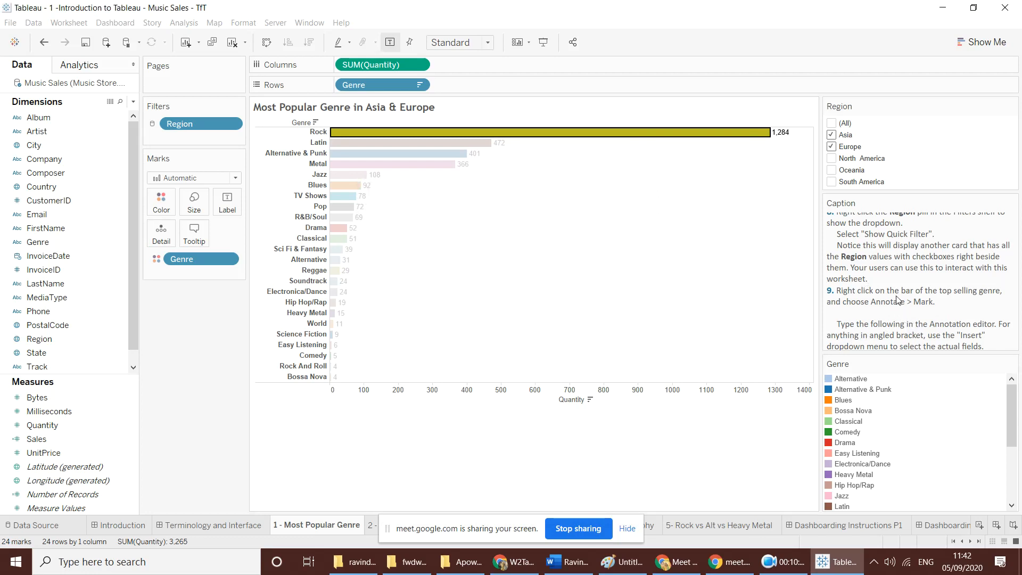
- Annotate the Rock bar's mark with the lines "Top Selling Genre: <Genre>" and "Quantity Sold: <SUM(Quantity)>"
scroll(937, 308, "up", 3)
scroll(904, 314, "down", 5)
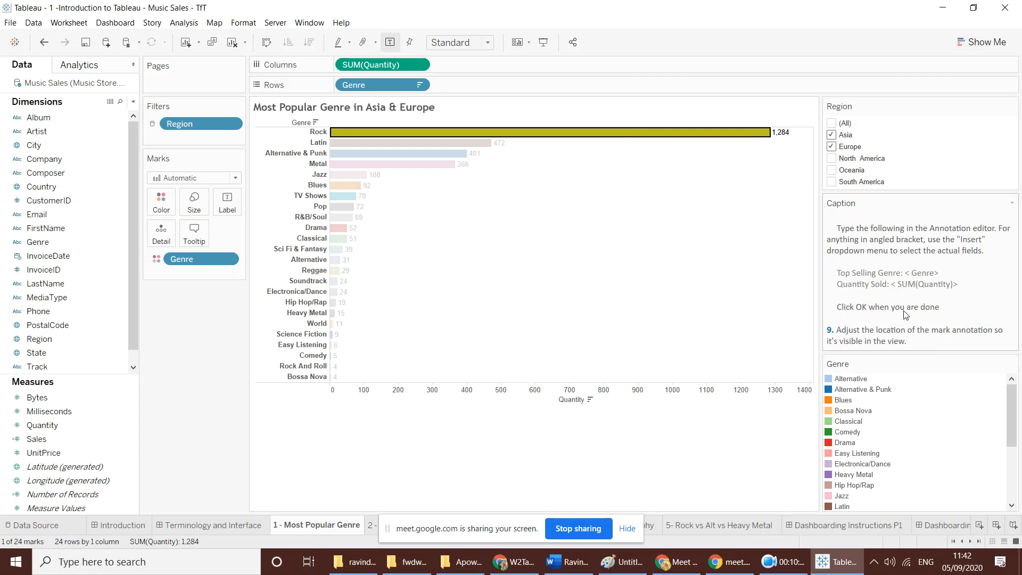
scroll(875, 284, "up", 1)
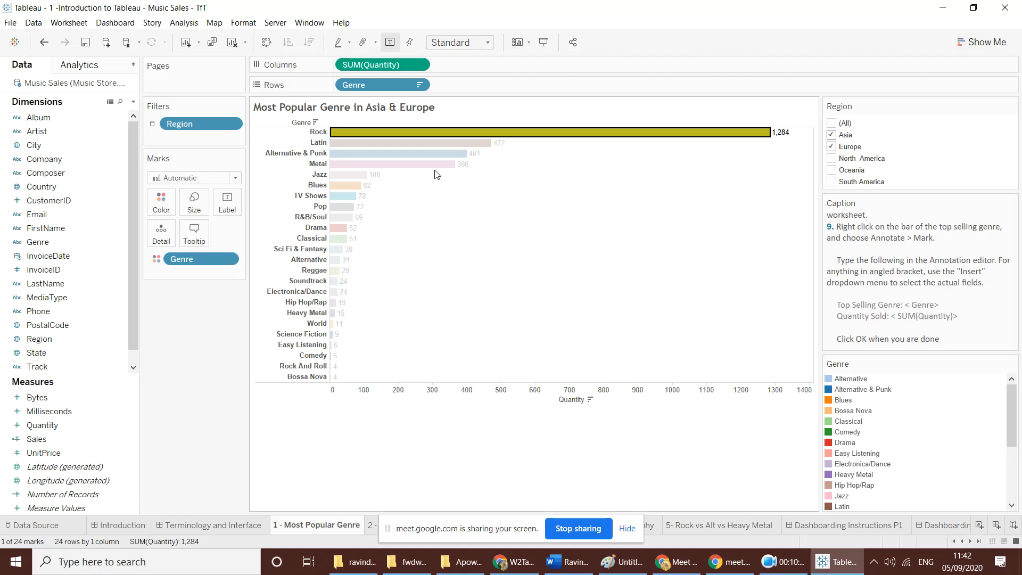
right_click(561, 134)
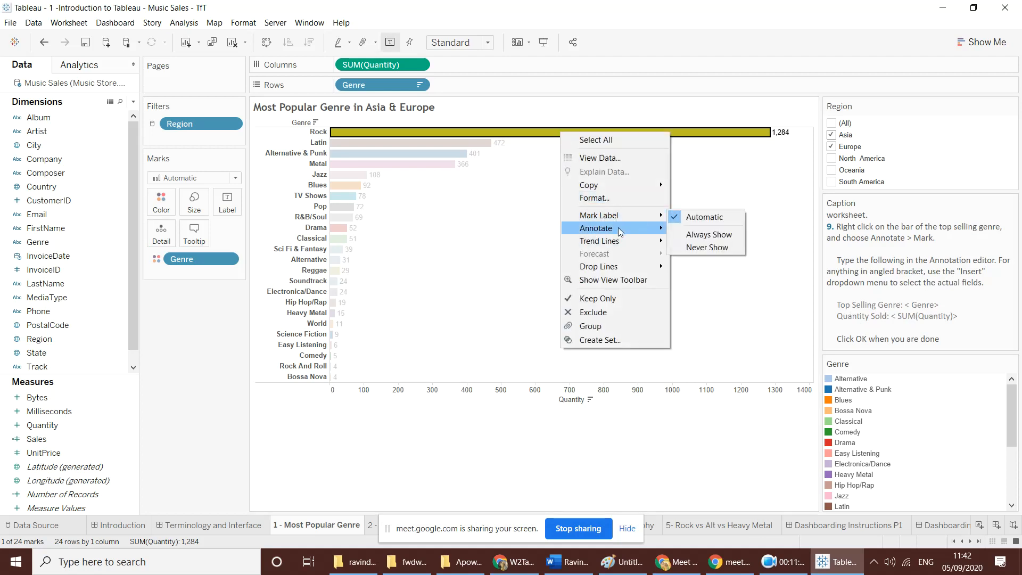
mouse_move(617, 228)
left_click(702, 229)
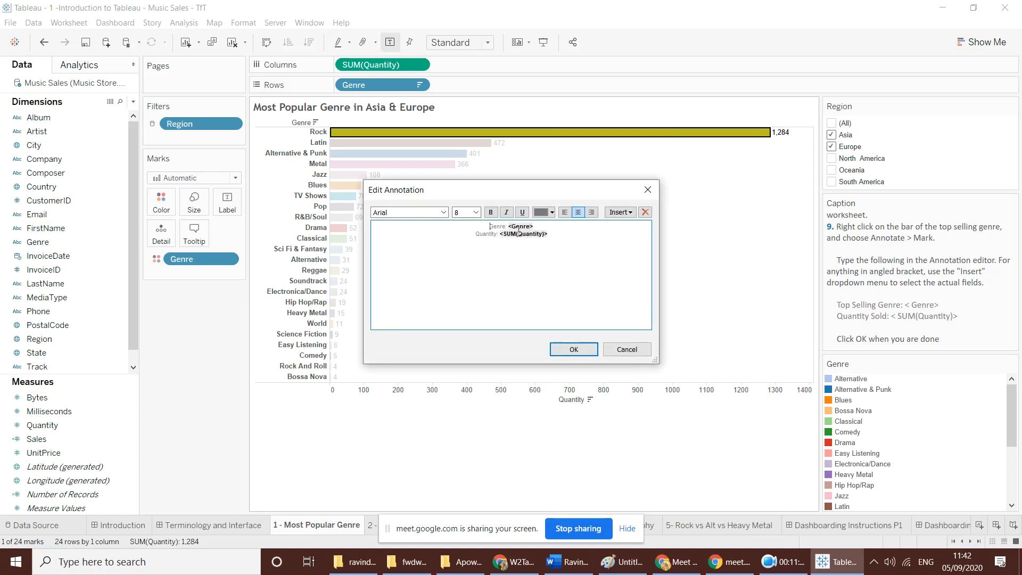
type("Top Selling")
key("Down")
type("Sold")
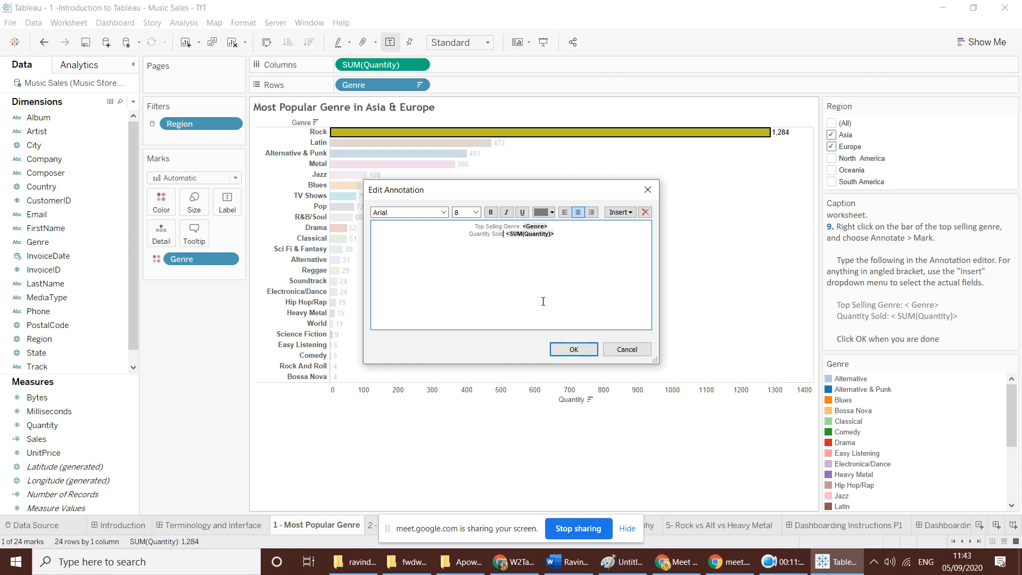
left_click(581, 350)
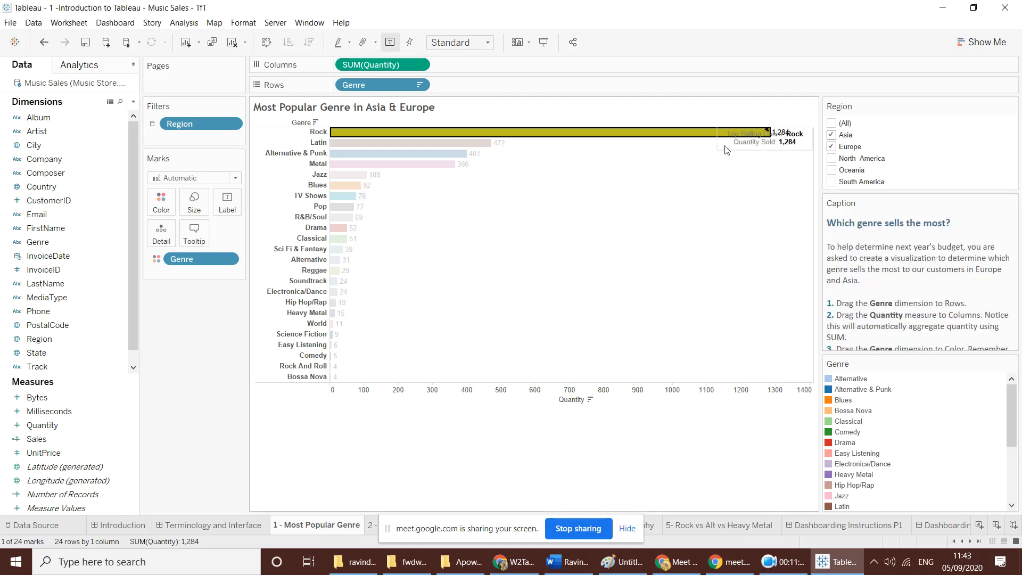
- Move the mark annotation into the empty area just below the end of the Rock bar
left_click(734, 168)
left_click_drag(788, 149, 755, 177)
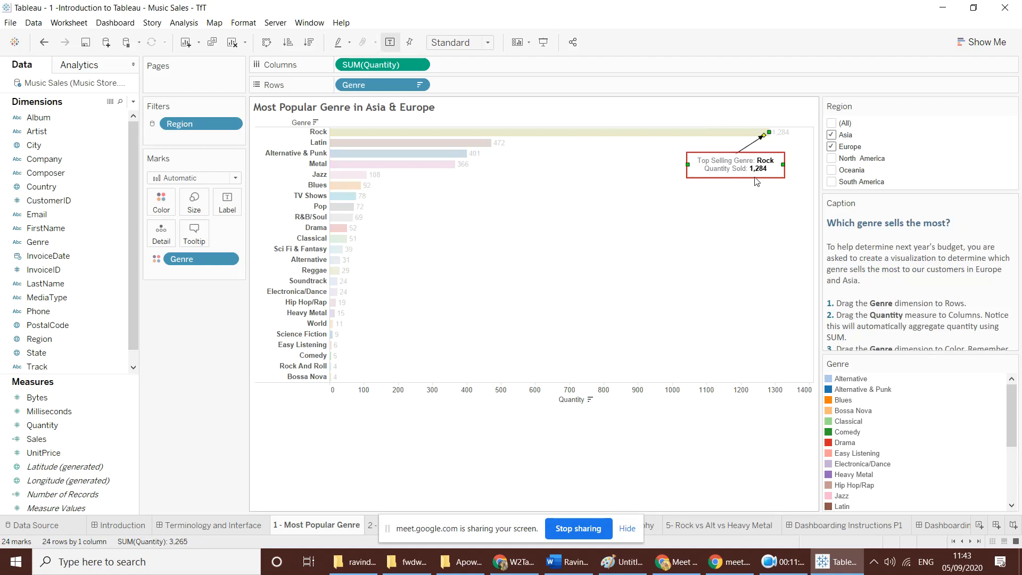
left_click(697, 235)
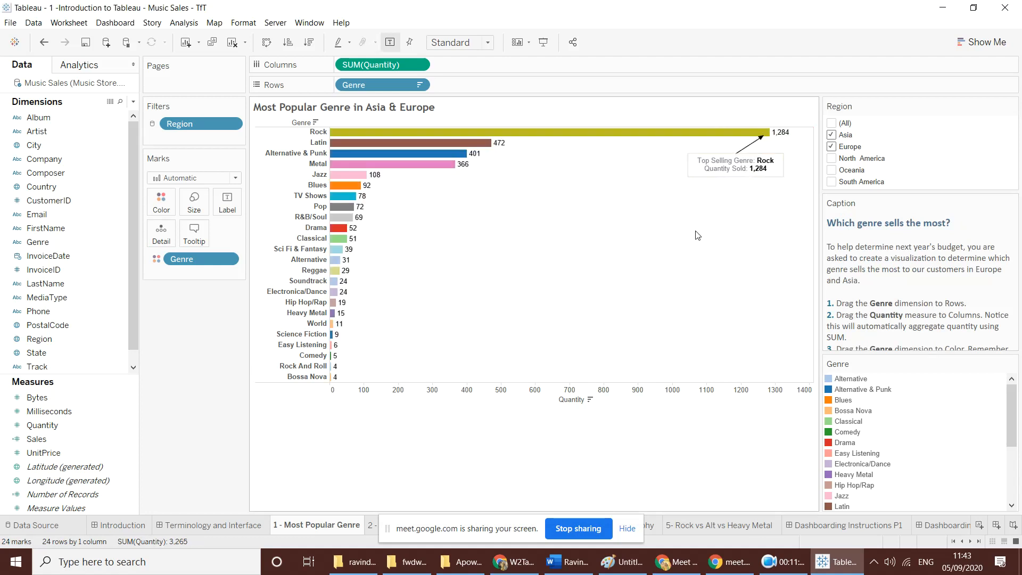
scroll(948, 290, "down", 10)
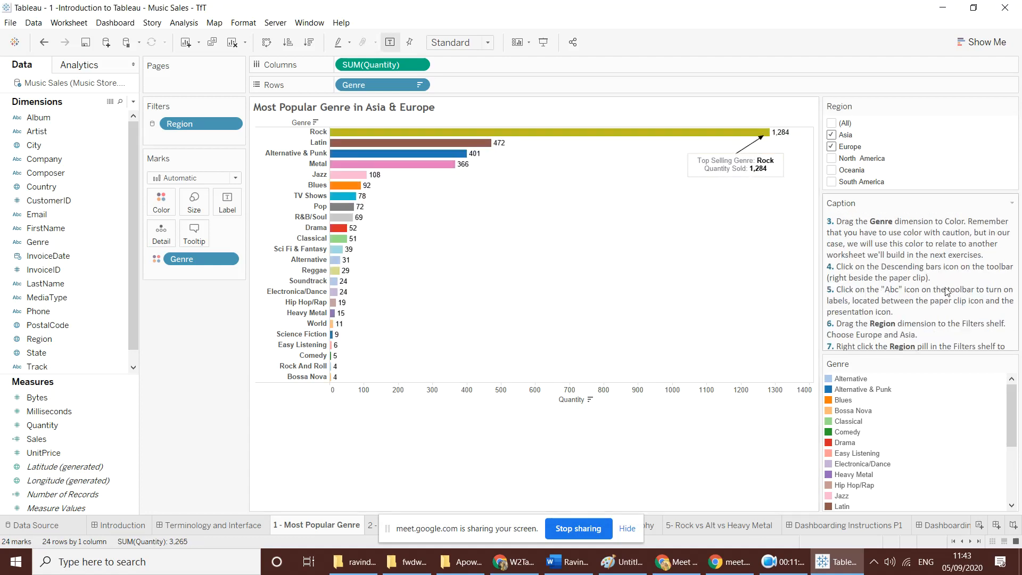
- Open the 2 - Top 20 Artists worksheet and build its bar chart with Artist on Rows and Quantity on Columns
scroll(947, 290, "down", 5)
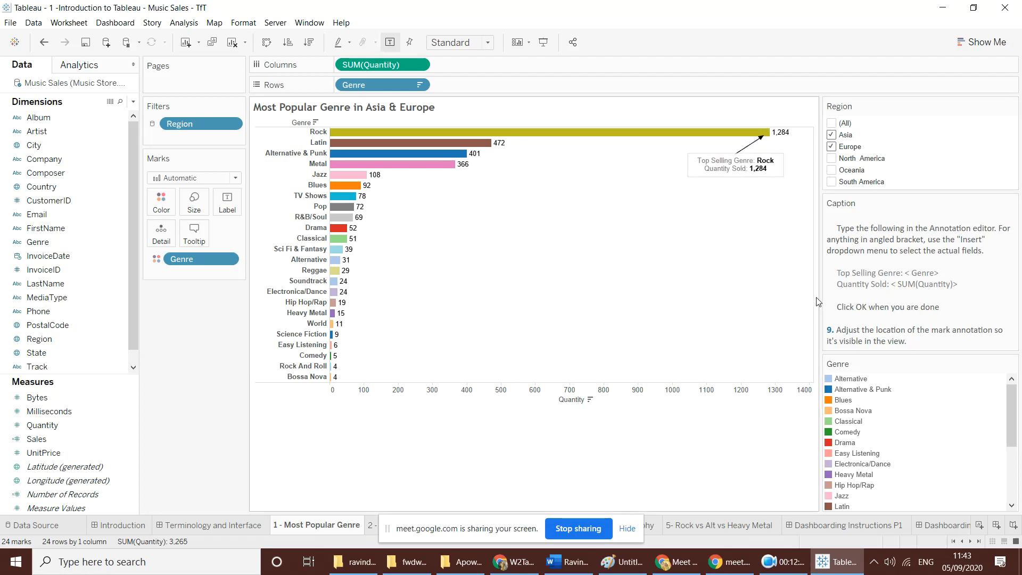
left_click(624, 539)
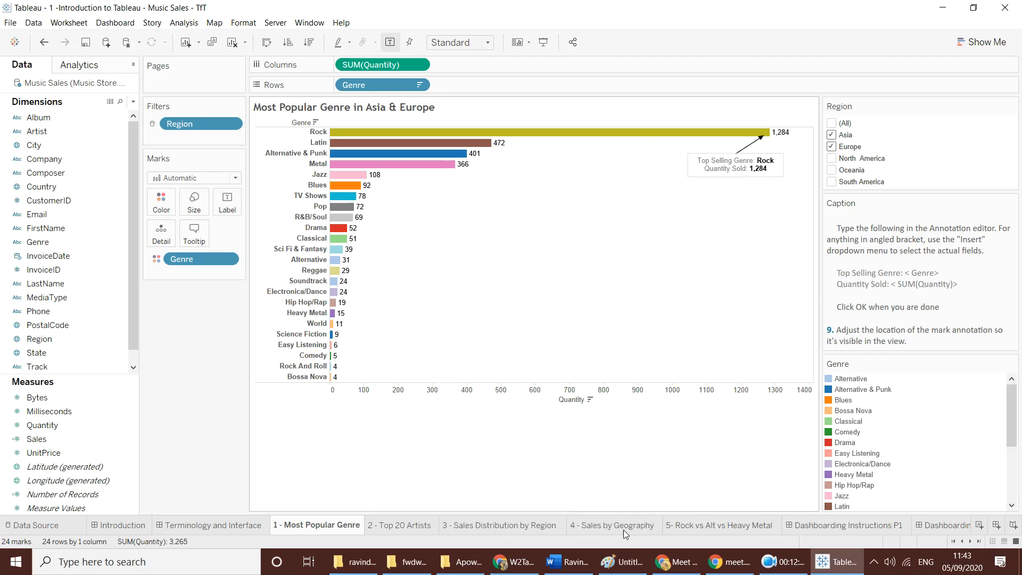
left_click(411, 524)
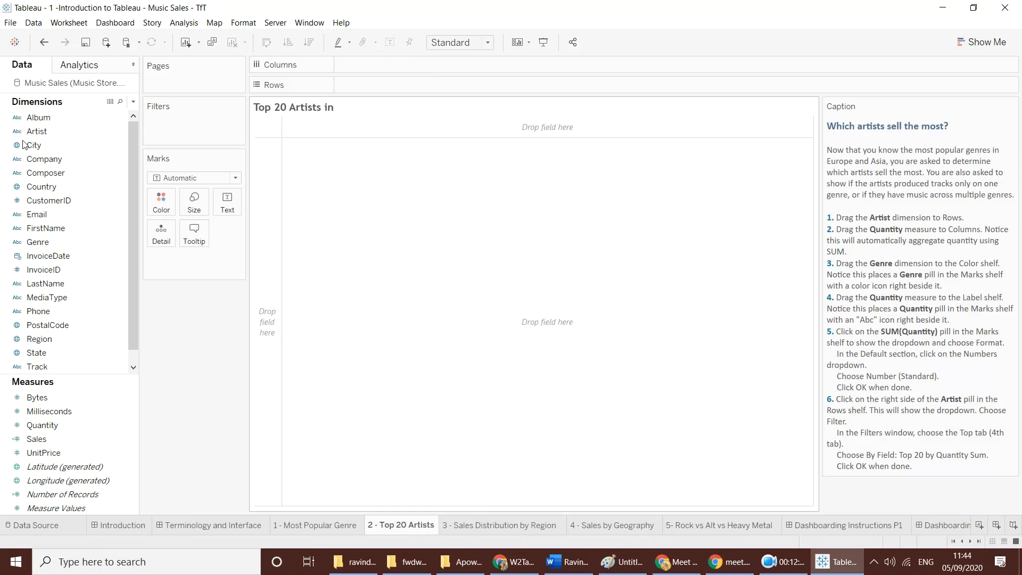
left_click_drag(30, 137, 145, 133)
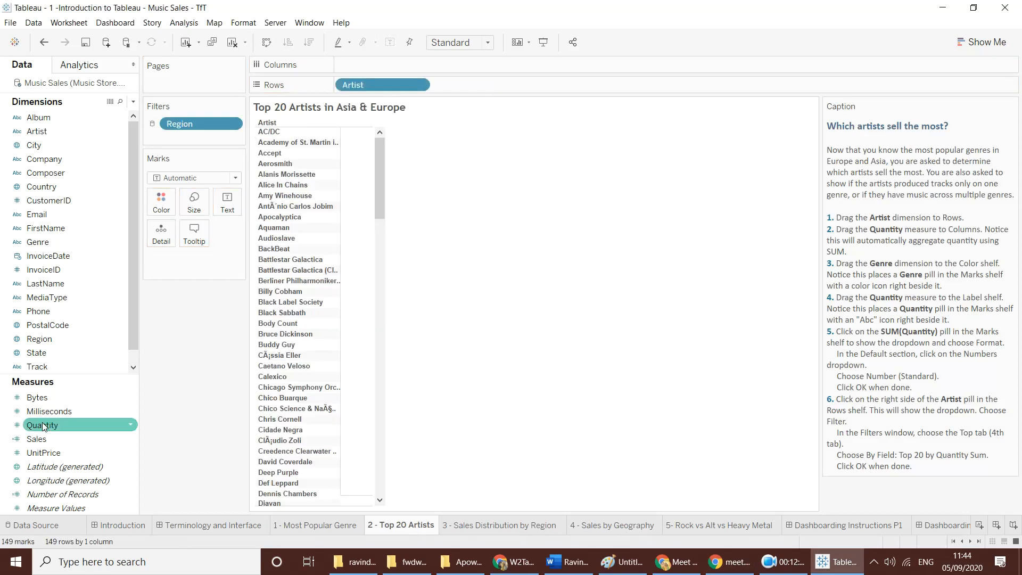
left_click_drag(43, 423, 437, 64)
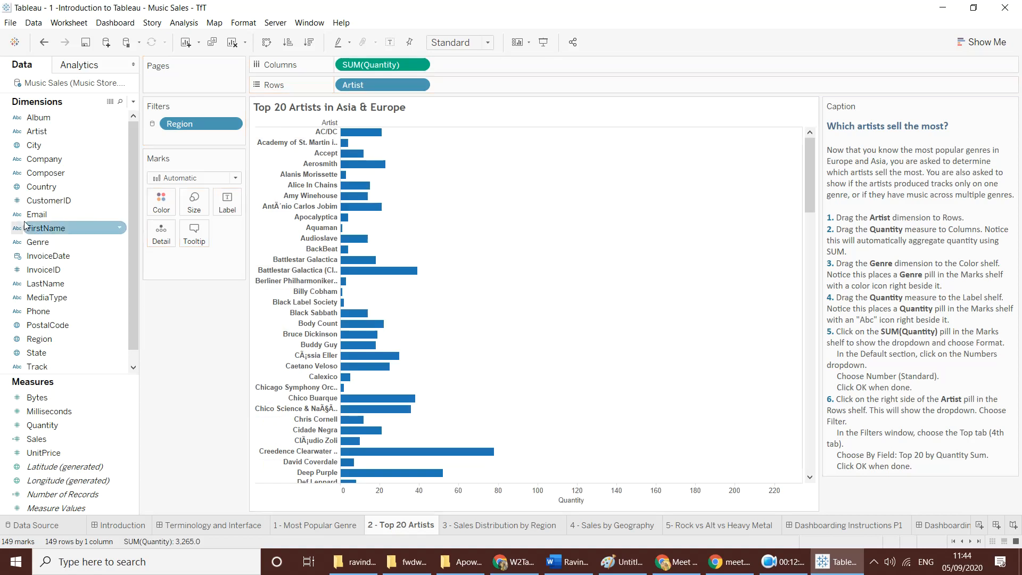
- Color the artist bars by the Genre dimension
left_click(34, 244)
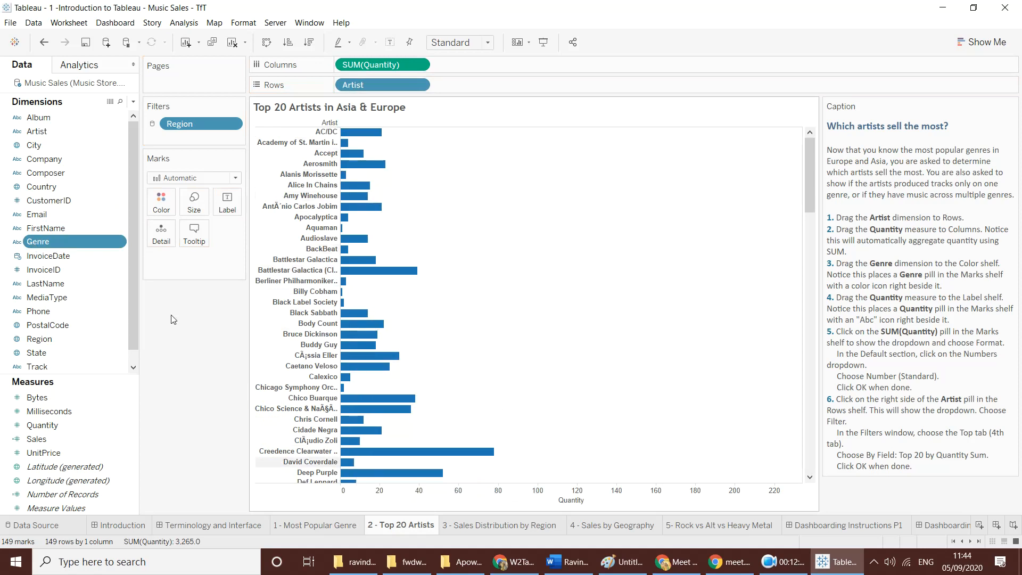
left_click_drag(28, 246, 164, 205)
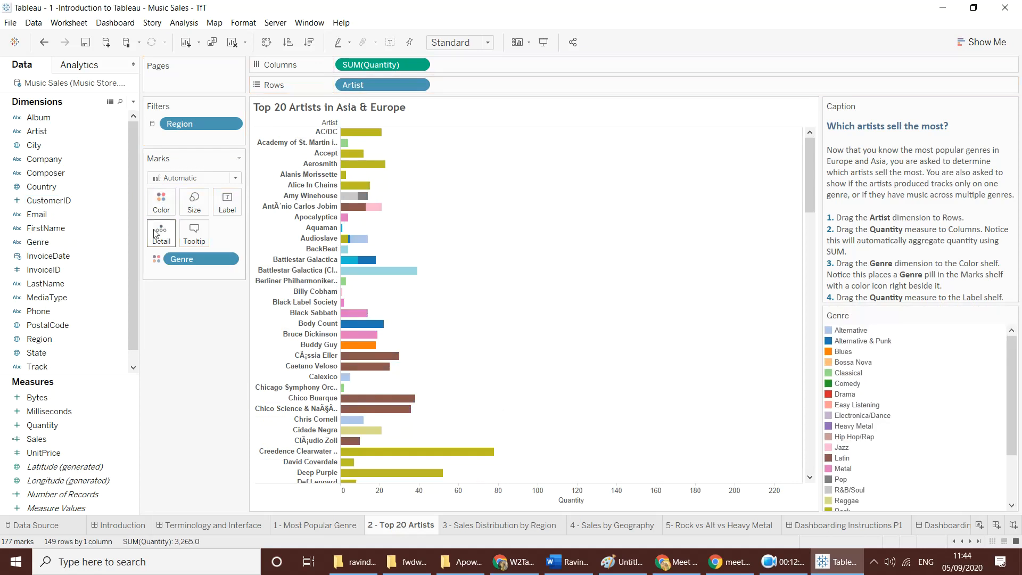
mouse_move(349, 199)
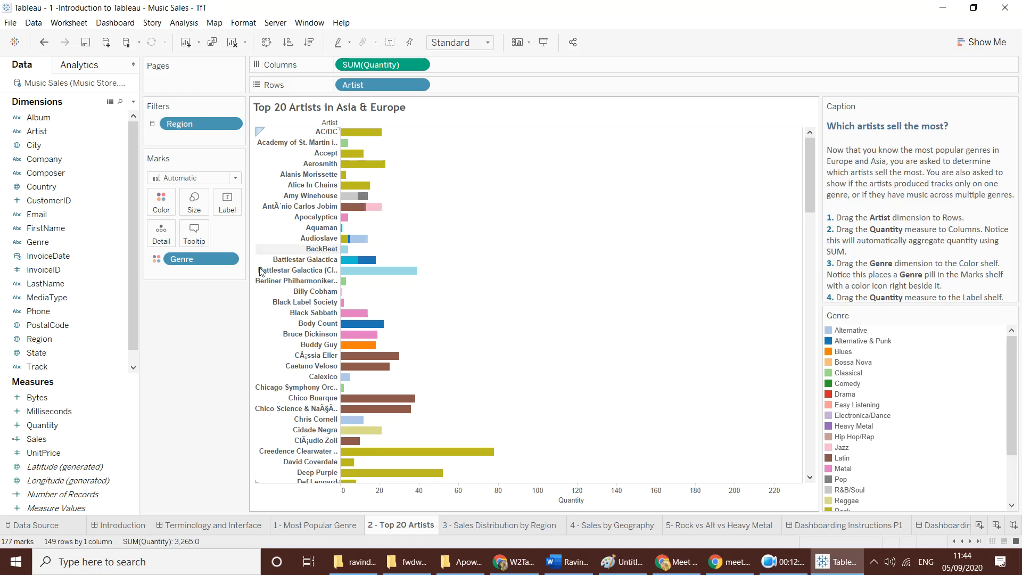
scroll(421, 346, "down", 5)
scroll(419, 348, "down", 3)
mouse_move(363, 336)
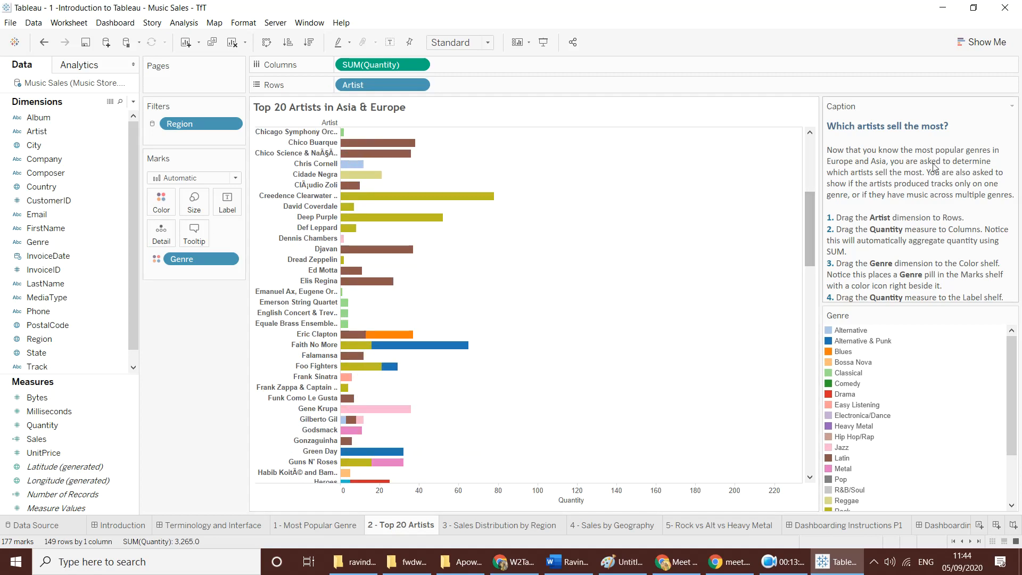
scroll(931, 171, "down", 1)
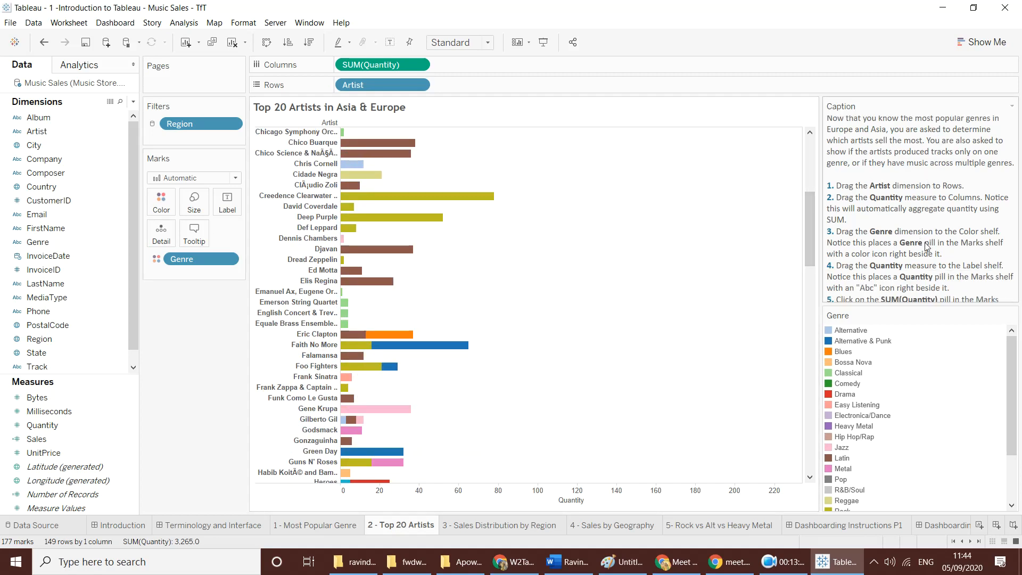
scroll(929, 246, "down", 1)
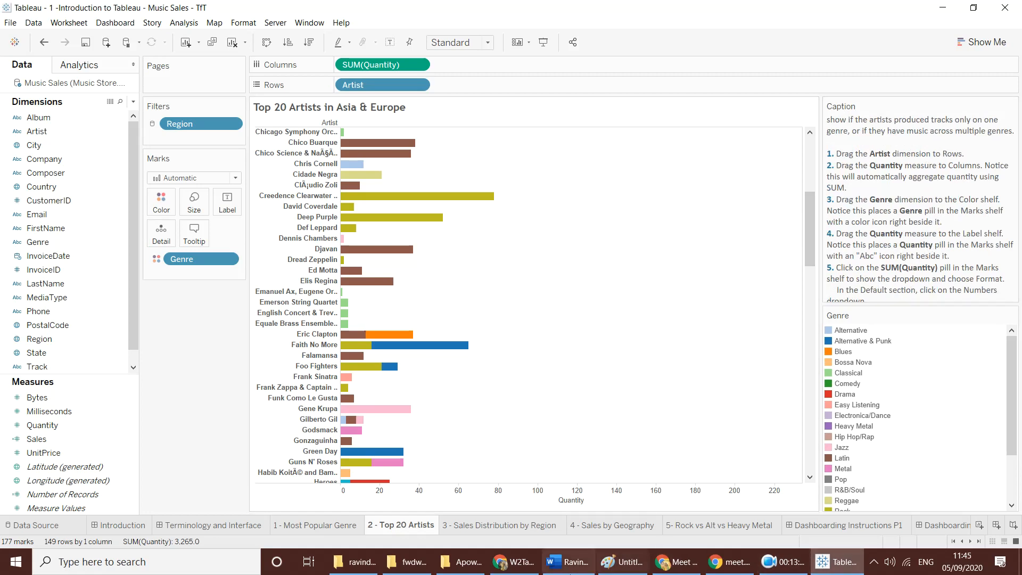
left_click(536, 570)
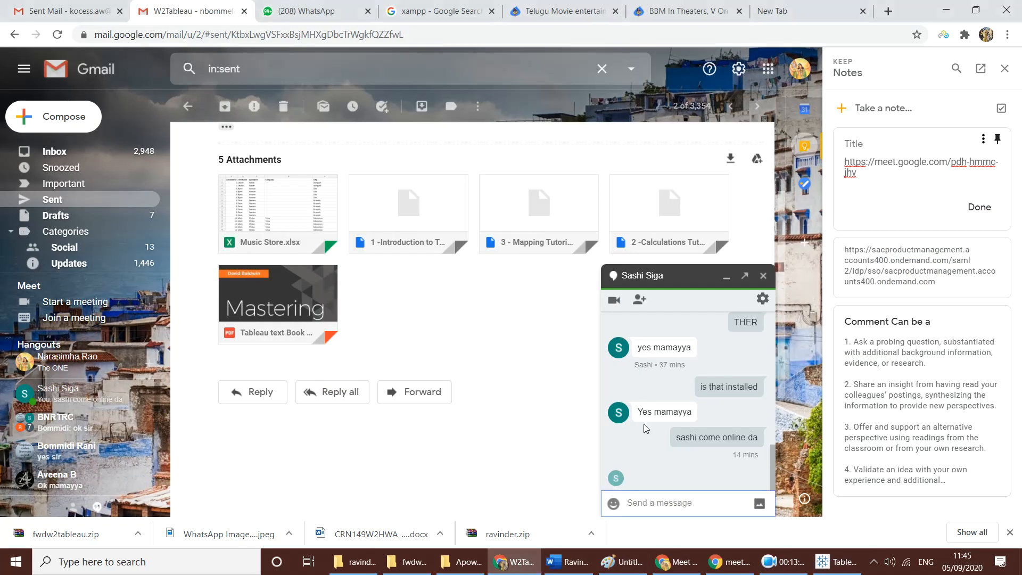
left_click(731, 566)
left_click(681, 566)
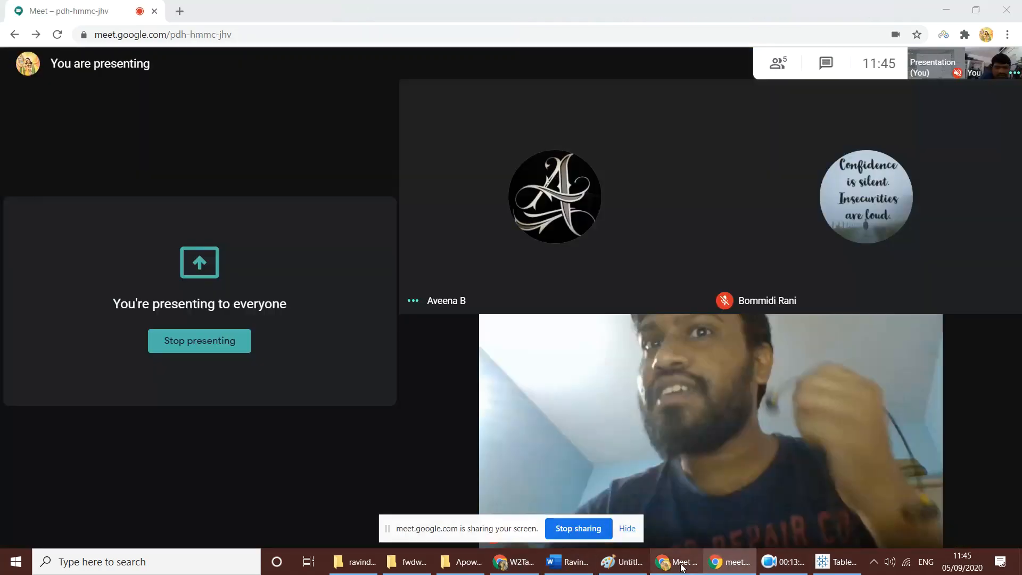
mouse_move(868, 168)
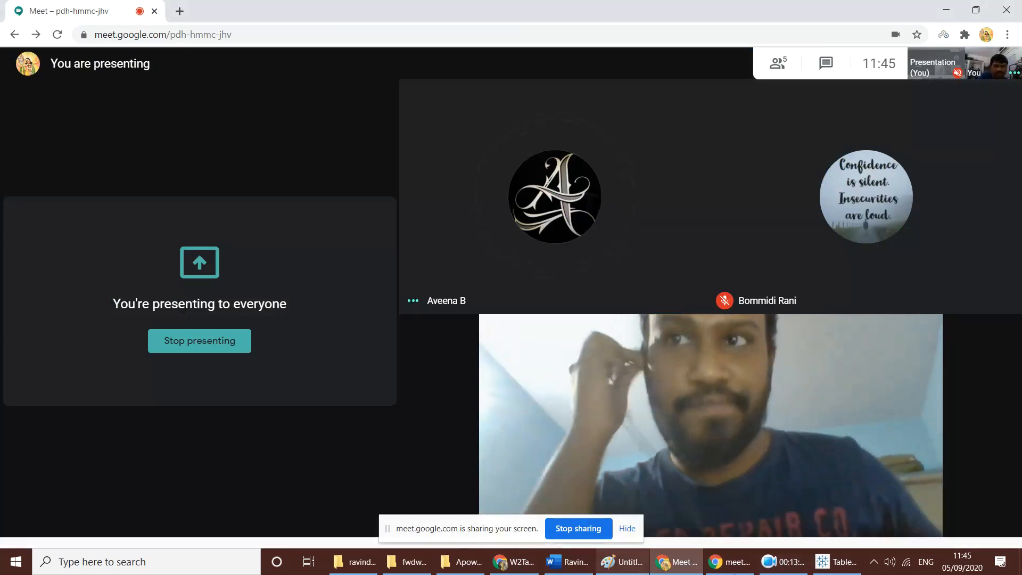
left_click(850, 572)
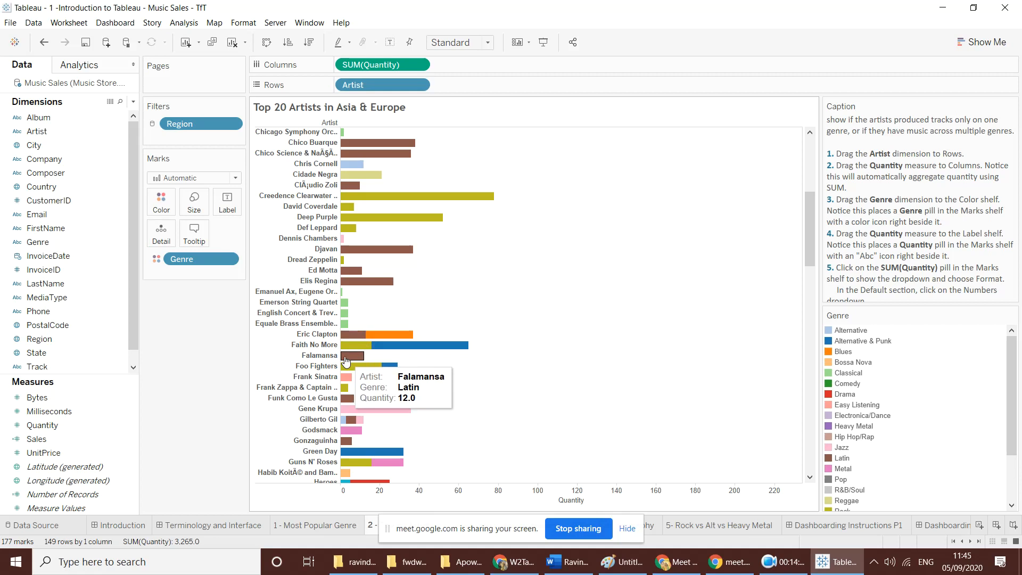
- Add the Quantity measure as a label on the artist bars
scroll(918, 234, "down", 1)
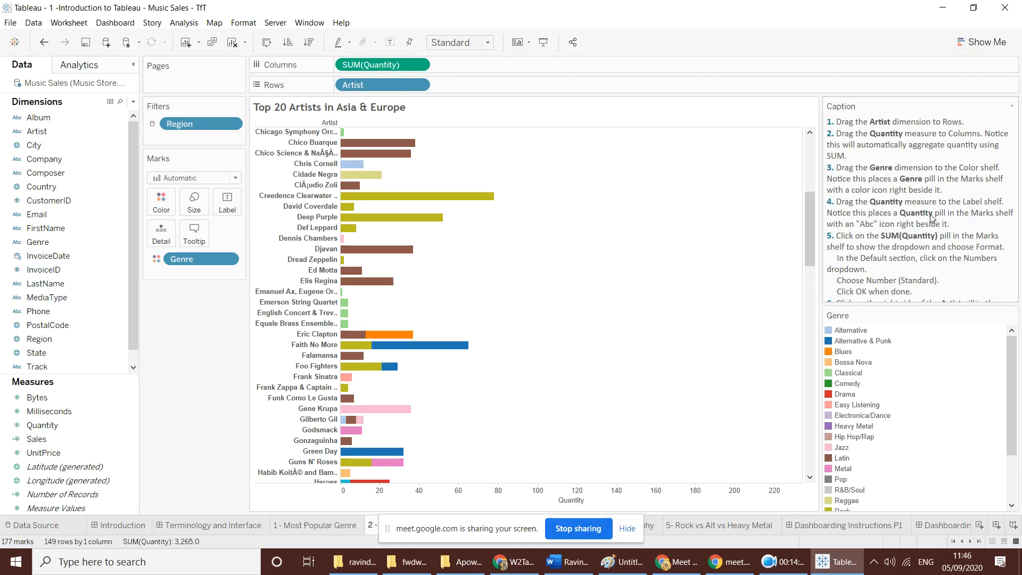
left_click_drag(37, 425, 212, 209)
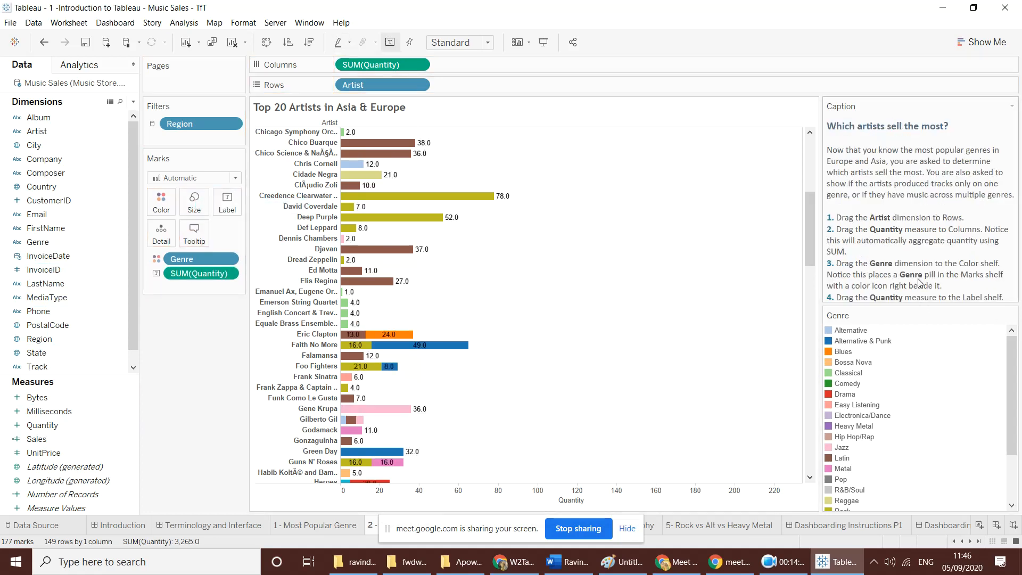
scroll(929, 266, "down", 1)
scroll(929, 266, "down", 1)
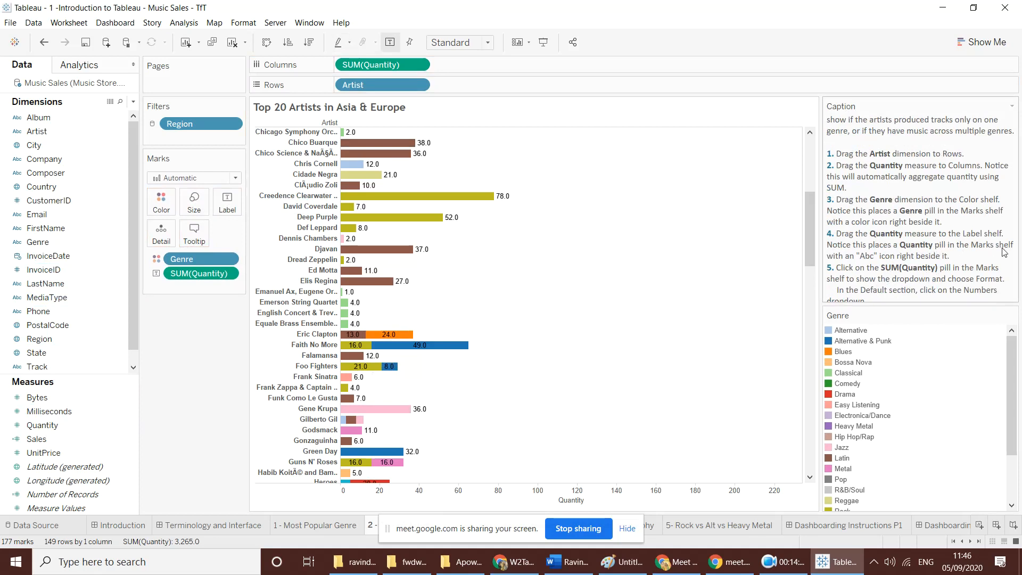
right_click(154, 276)
left_click(154, 275)
left_click(155, 274)
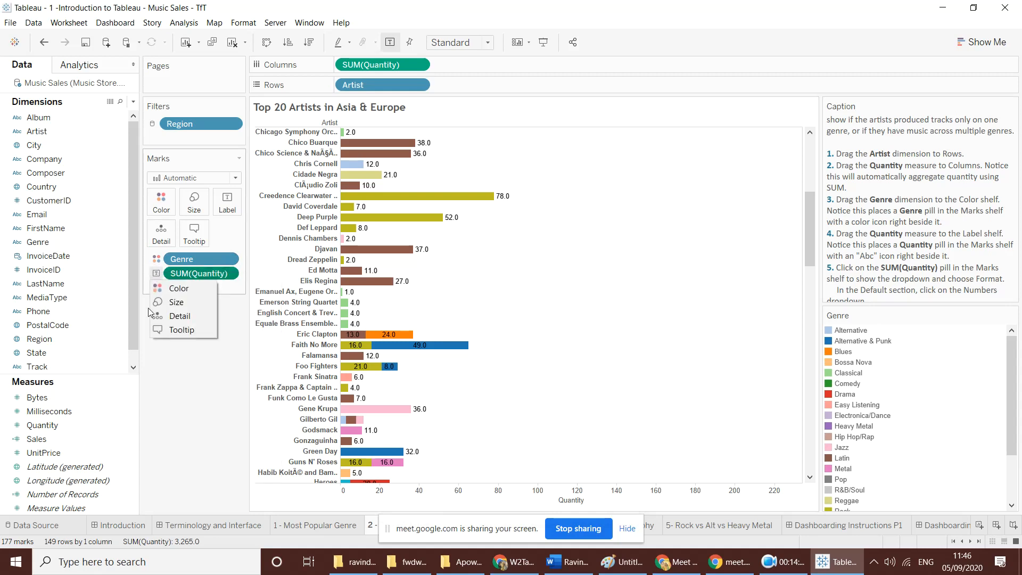
left_click(158, 316)
left_click(155, 276)
left_click(157, 306)
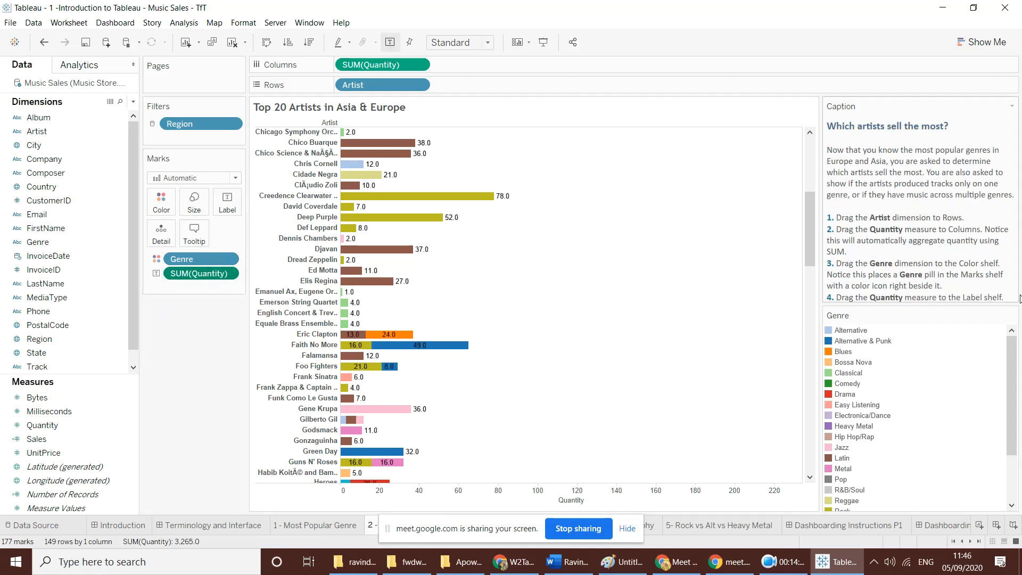
- Format the SUM(Quantity) field on Columns so its default pane numbers use Number (Standard)
scroll(884, 282, "down", 2)
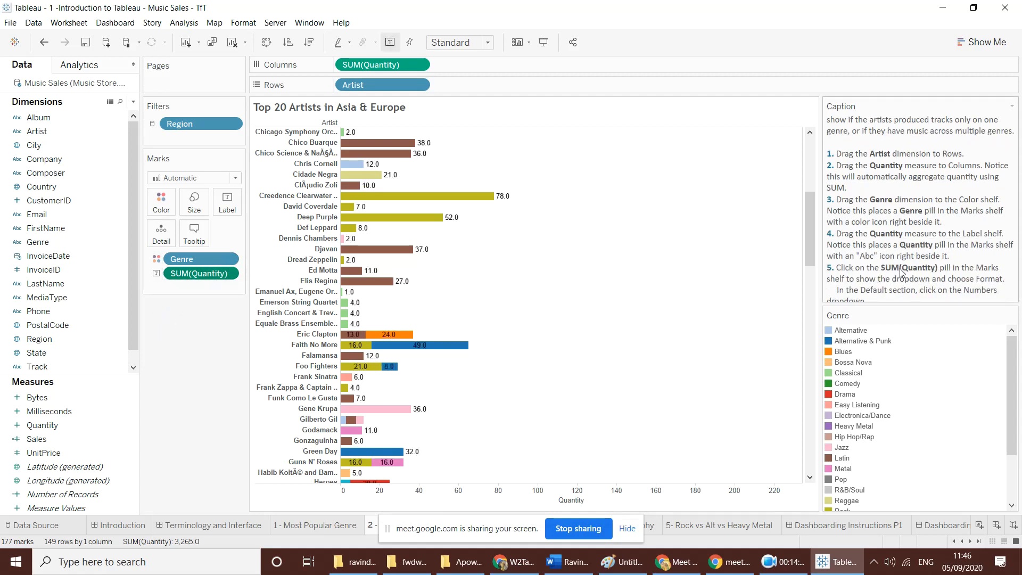
scroll(901, 273, "down", 1)
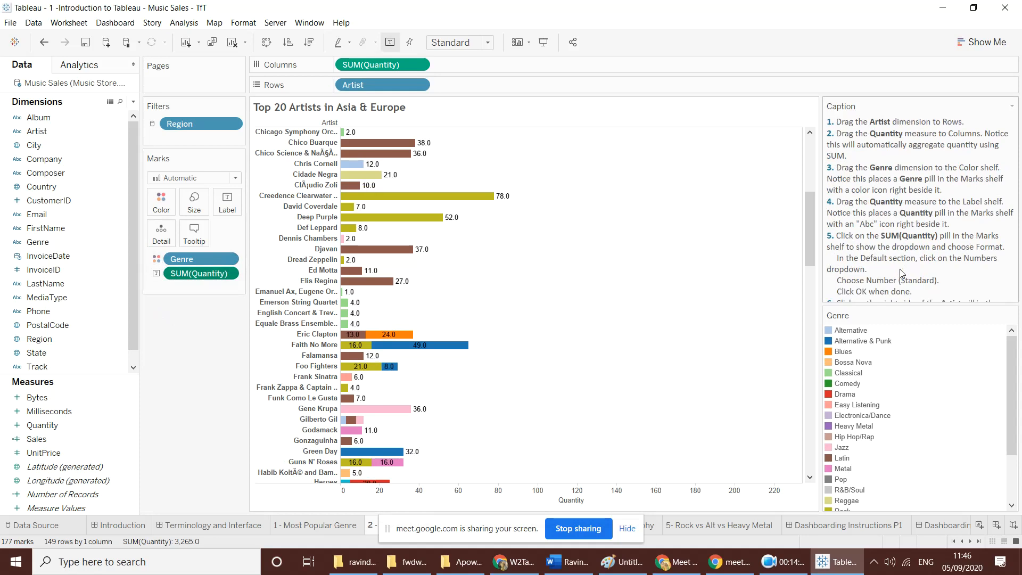
scroll(902, 271, "down", 1)
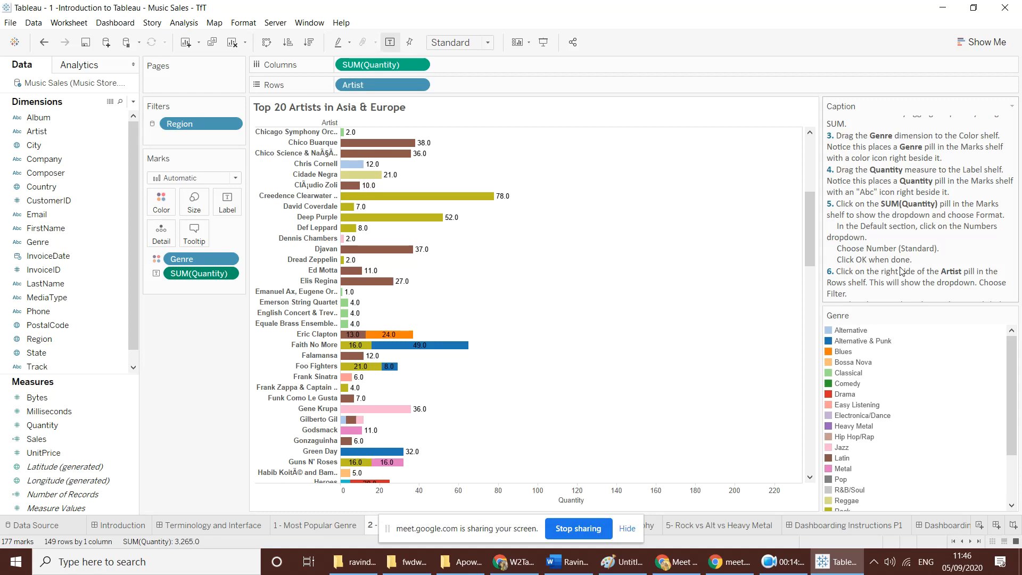
left_click(421, 65)
left_click(421, 65)
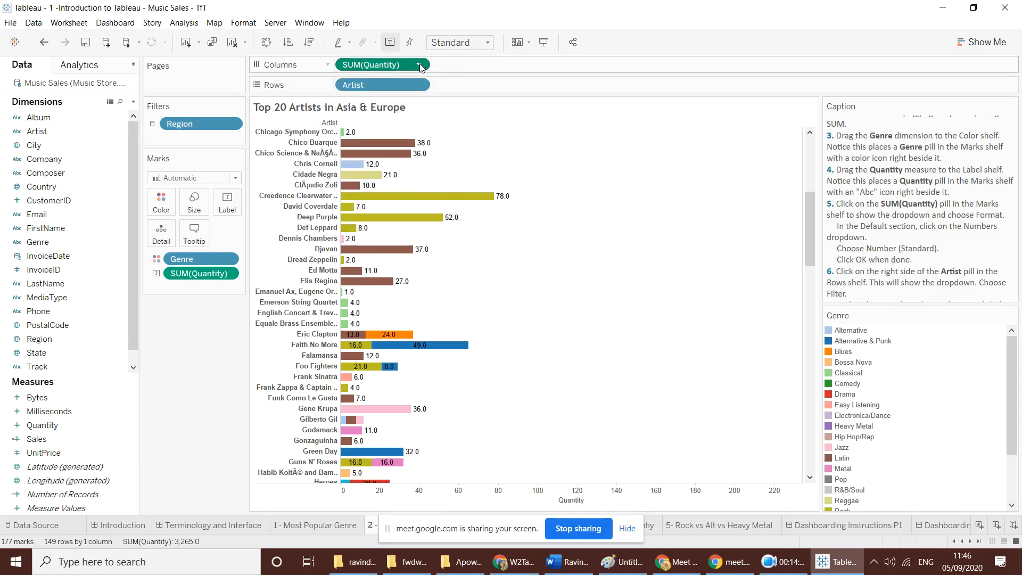
left_click(419, 65)
mouse_move(381, 262)
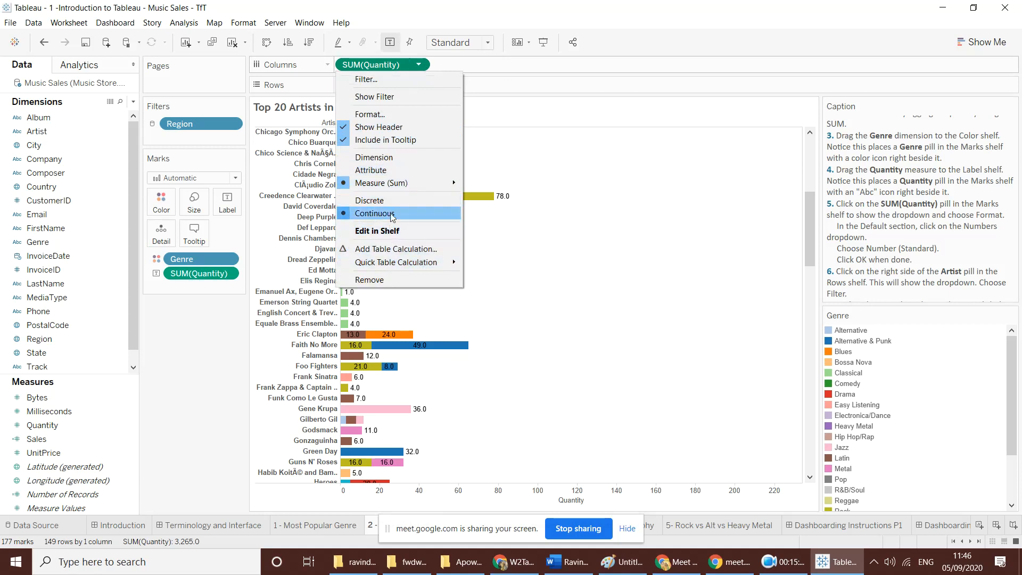
left_click(392, 115)
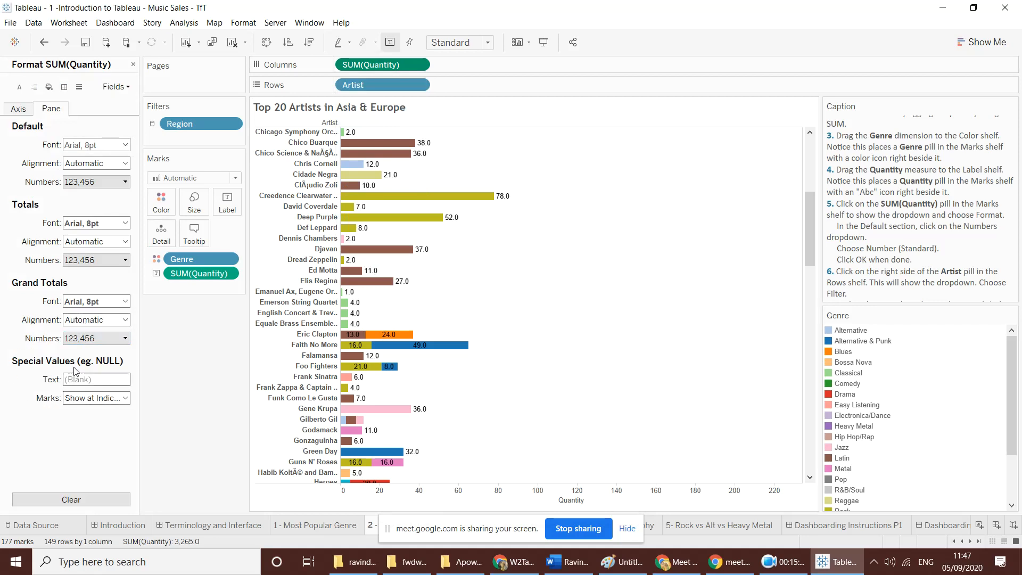
left_click(126, 338)
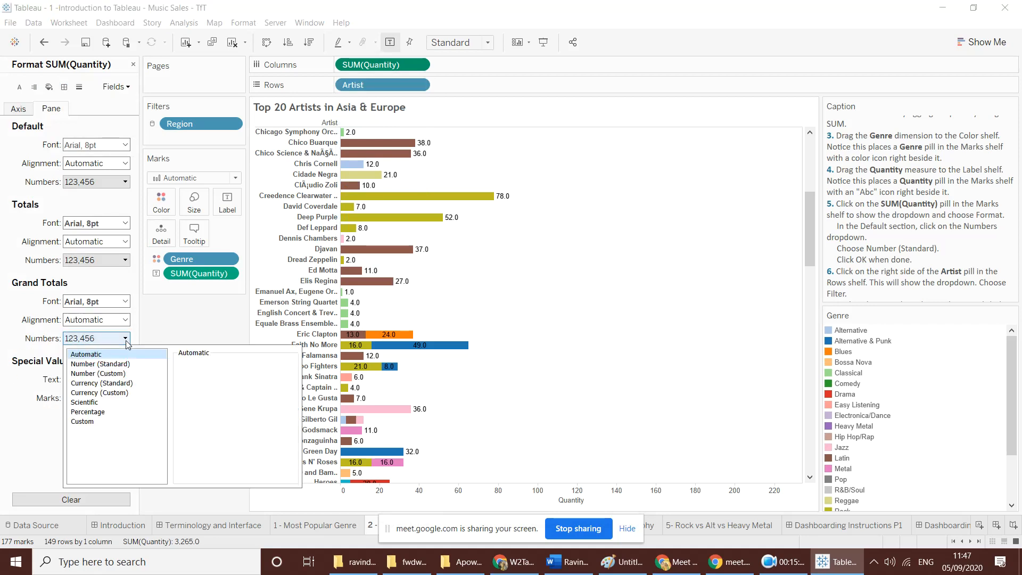
left_click(126, 341)
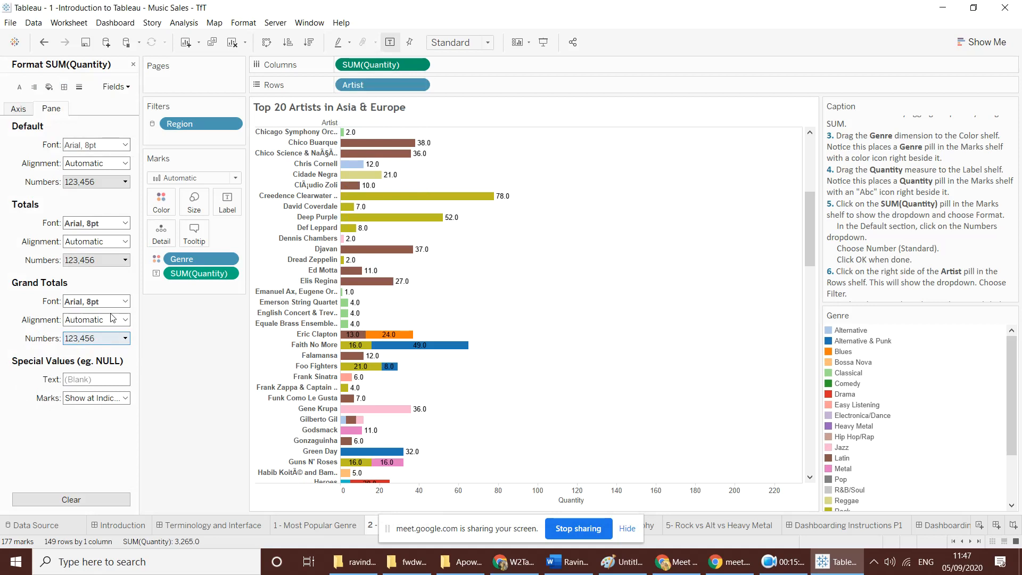
left_click(126, 182)
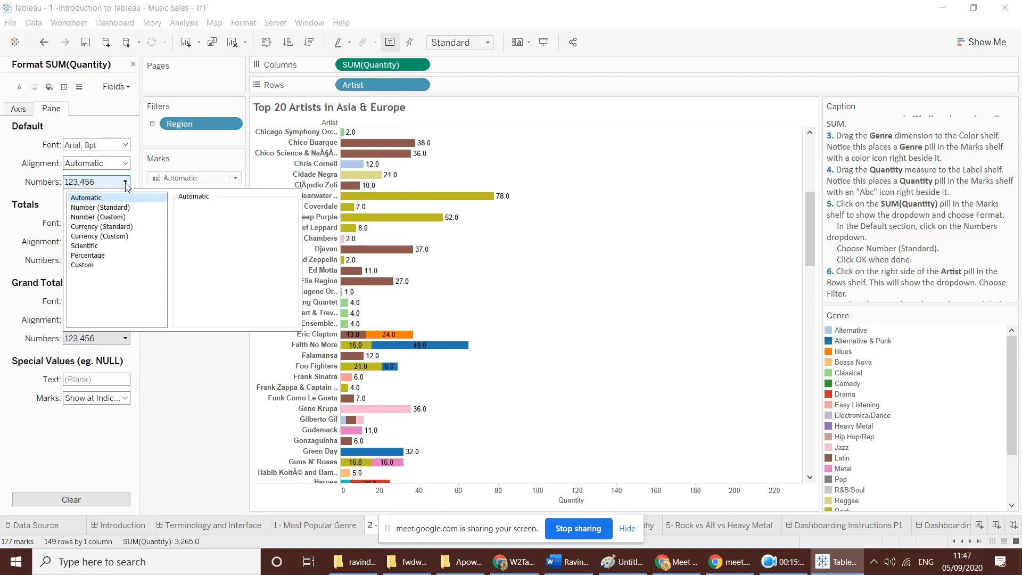
left_click(111, 208)
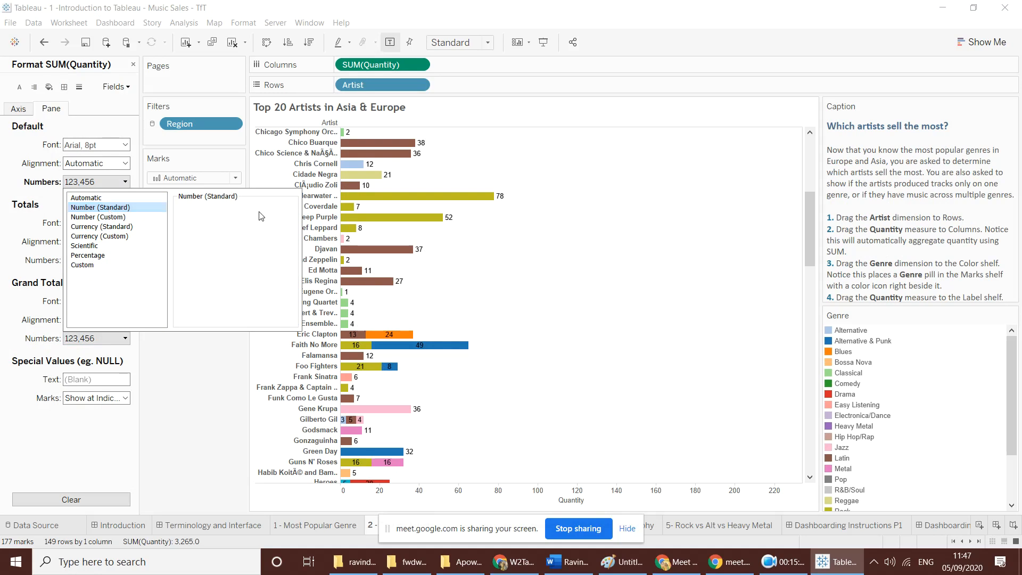
scroll(878, 223, "down", 3)
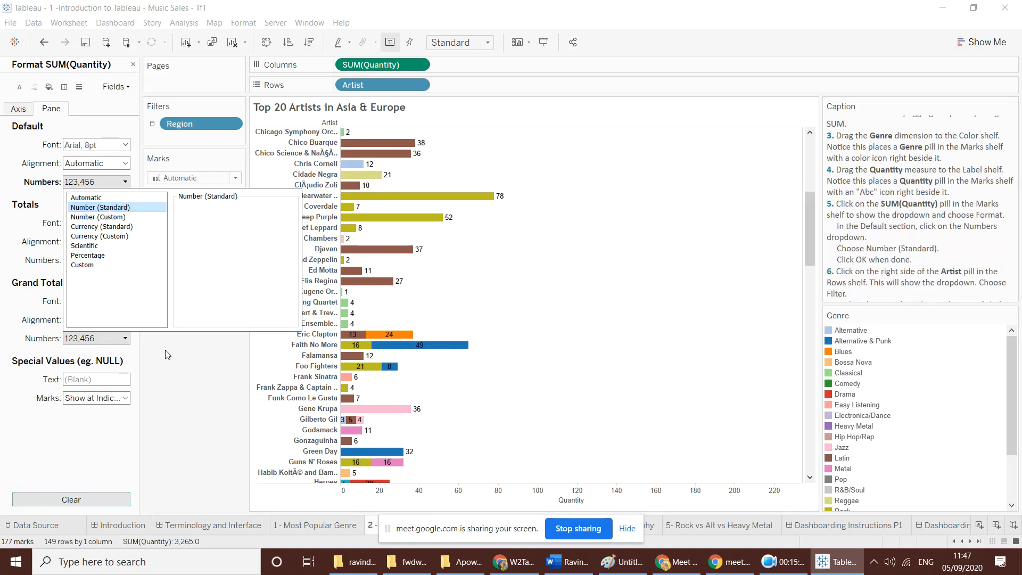
left_click(193, 397)
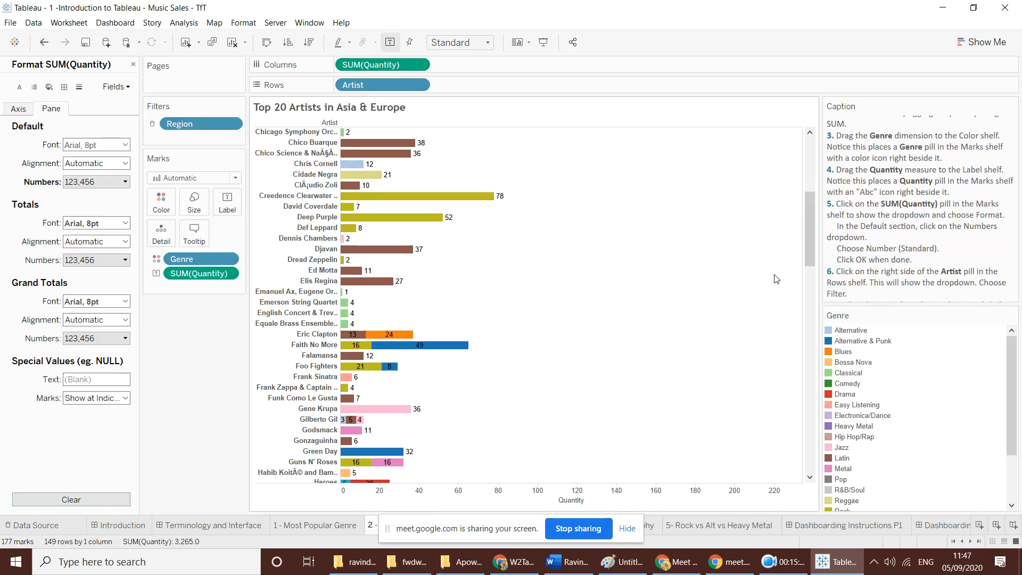
- Filter the Artist field on Rows to the Top 20 by the Sum of Quantity
scroll(881, 258, "down", 2)
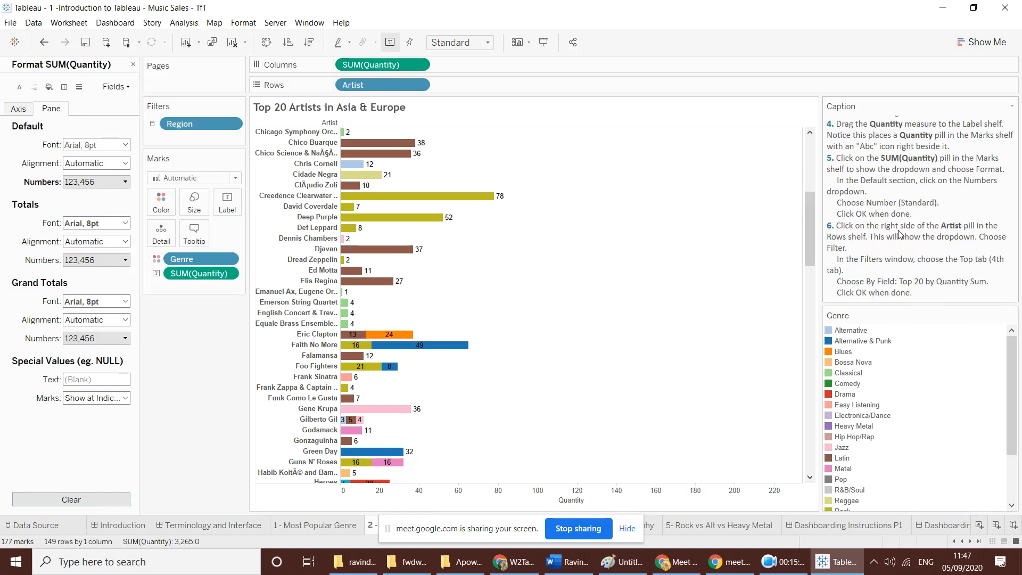
left_click(420, 85)
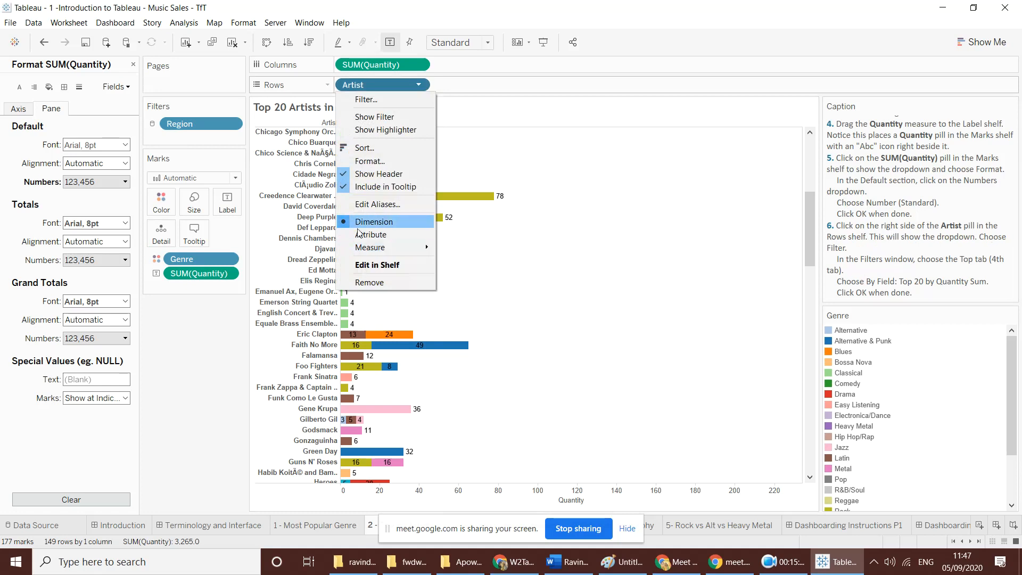
left_click(369, 103)
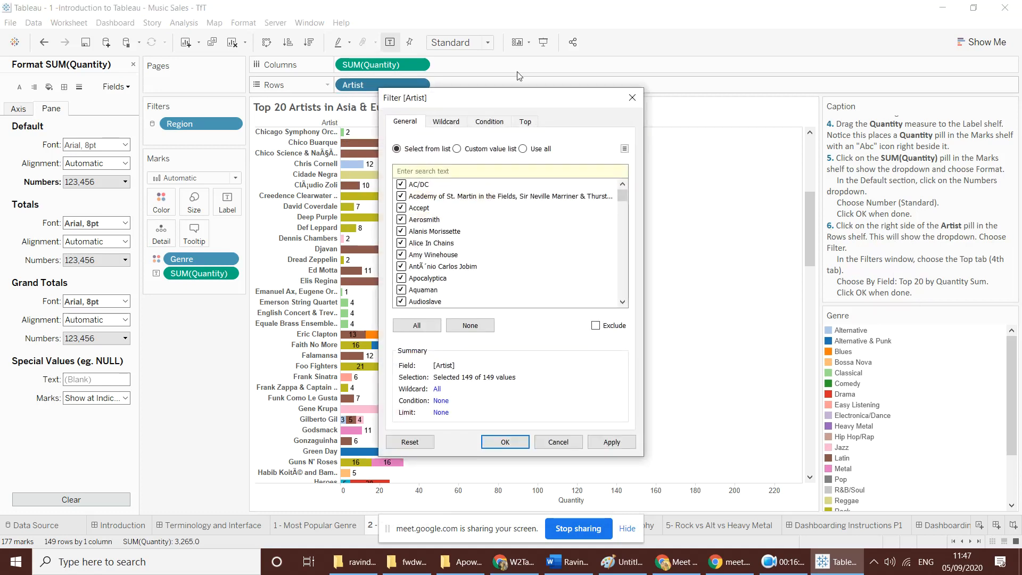
left_click(527, 122)
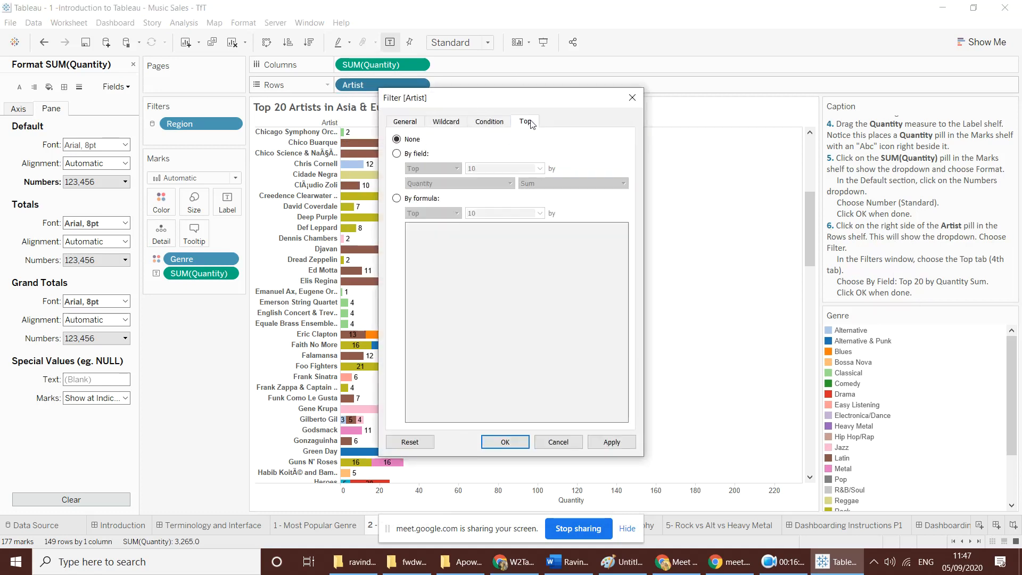
left_click(405, 155)
left_click(540, 169)
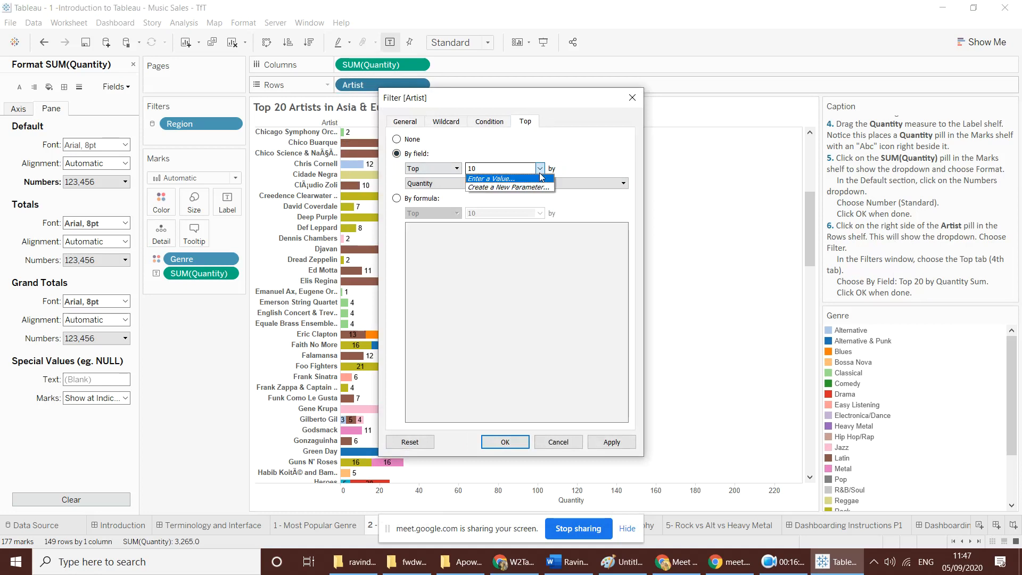
left_click(499, 172)
left_click_drag(487, 167, 456, 164)
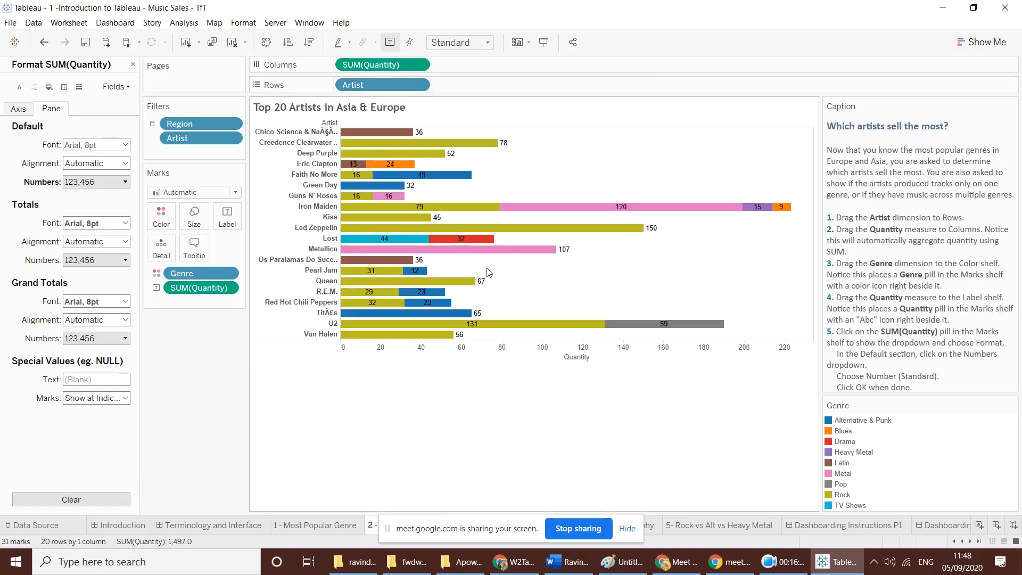
scroll(869, 321, "down", 3)
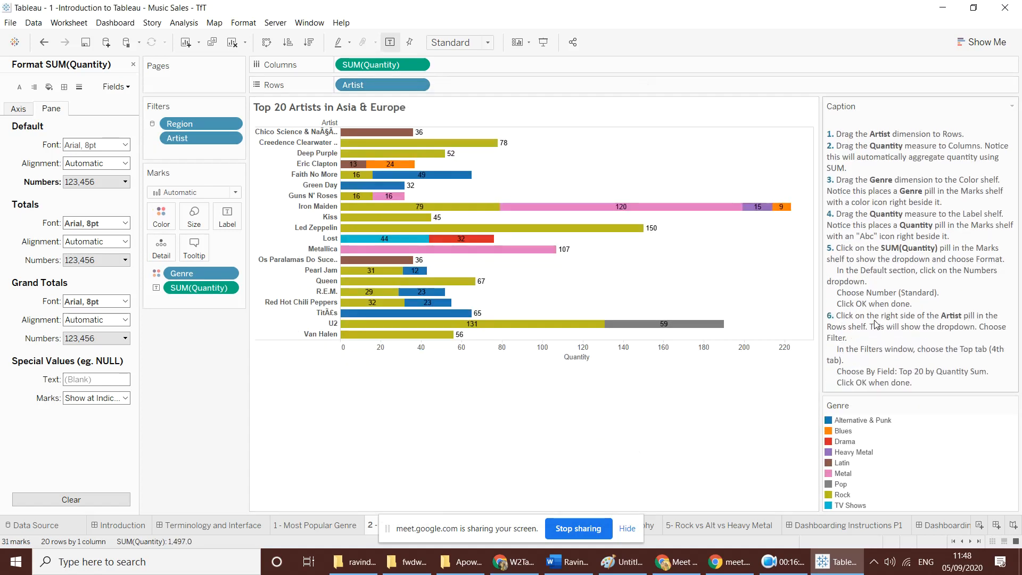
scroll(875, 324, "up", 3)
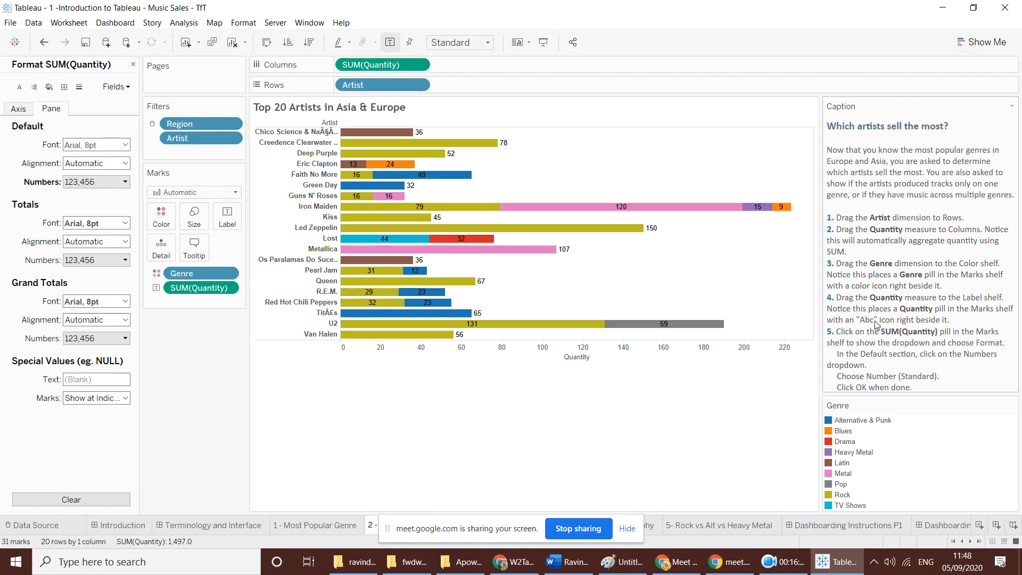
scroll(876, 325, "down", 2)
scroll(877, 324, "up", 1)
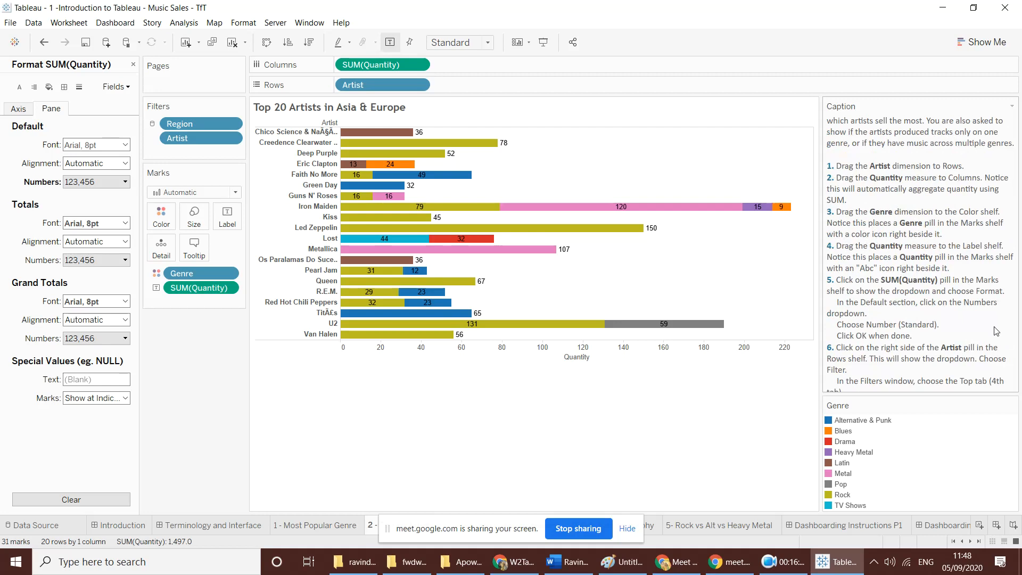
scroll(979, 339, "down", 3)
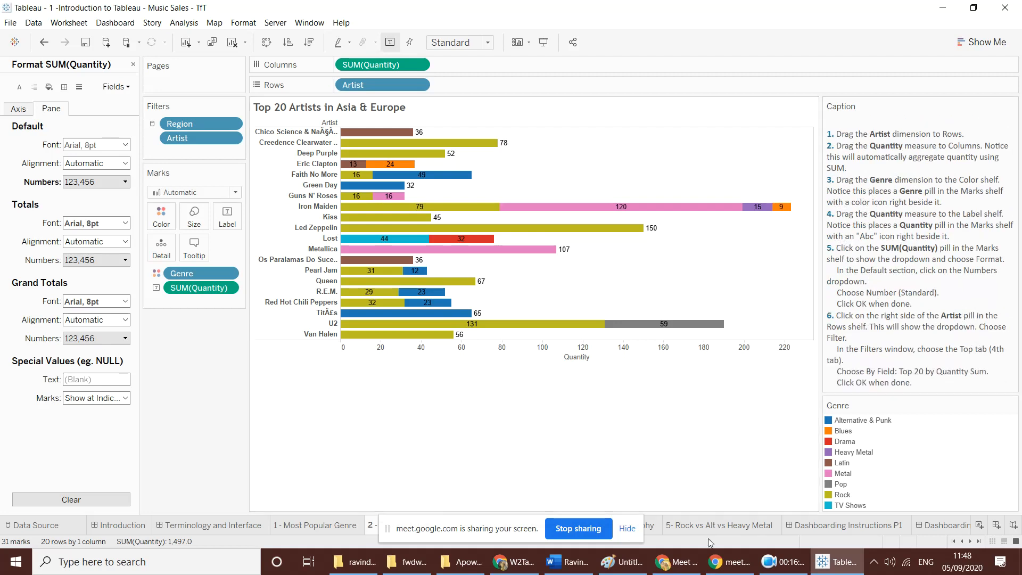
left_click(715, 570)
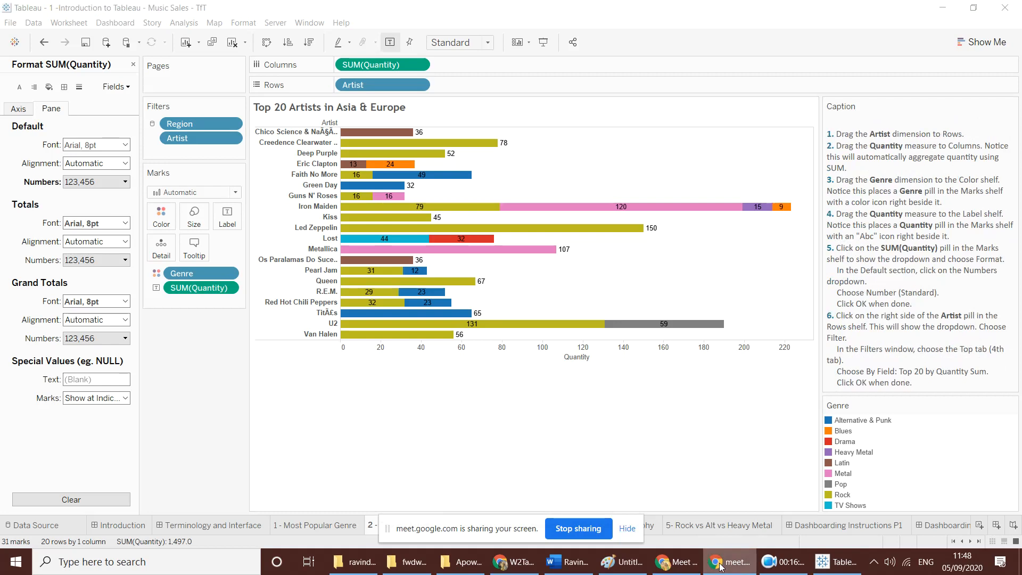
left_click(689, 569)
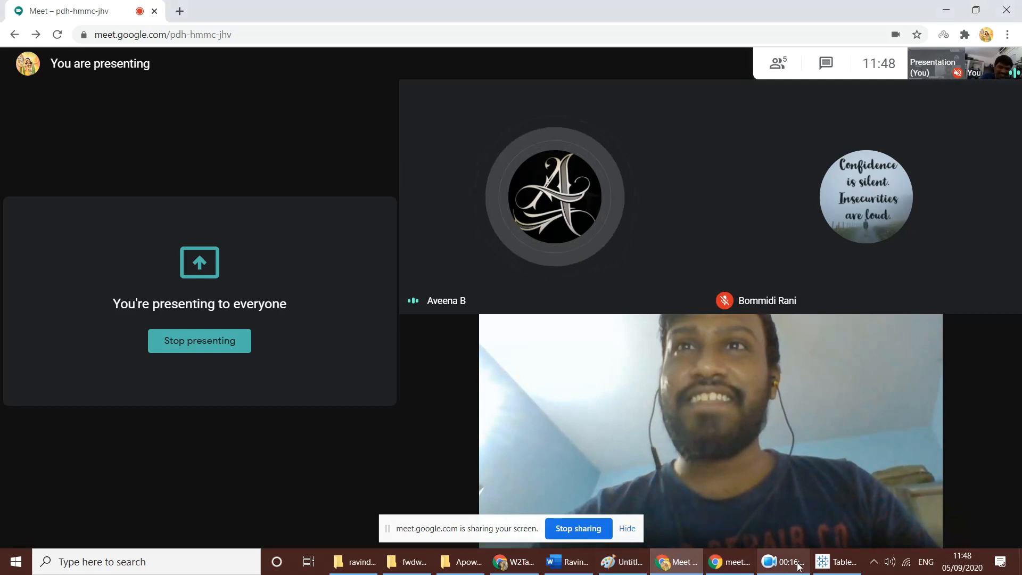
left_click(828, 569)
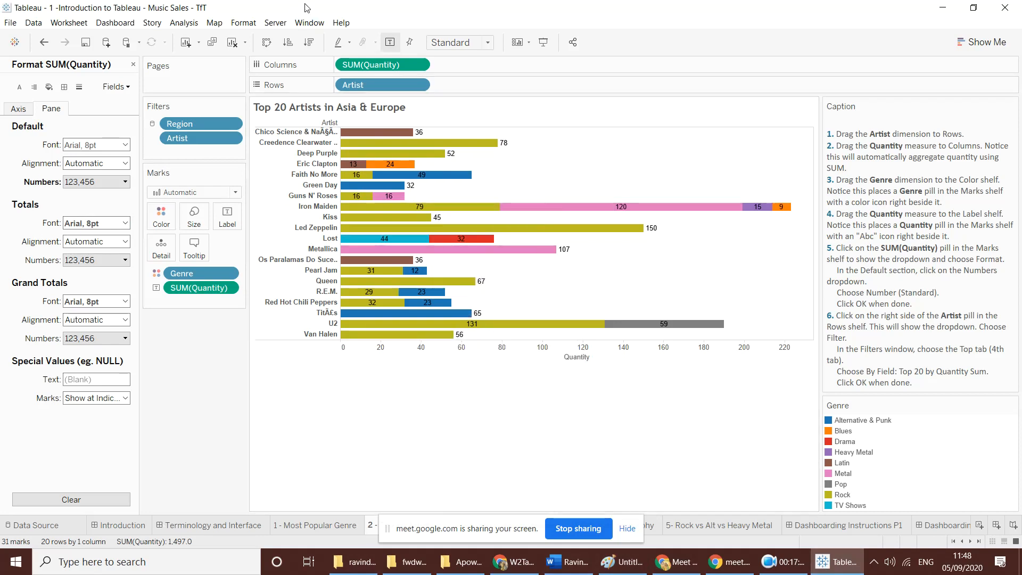
- Try sorting the artist bars in descending order of quantity and undo the sort
left_click(314, 42)
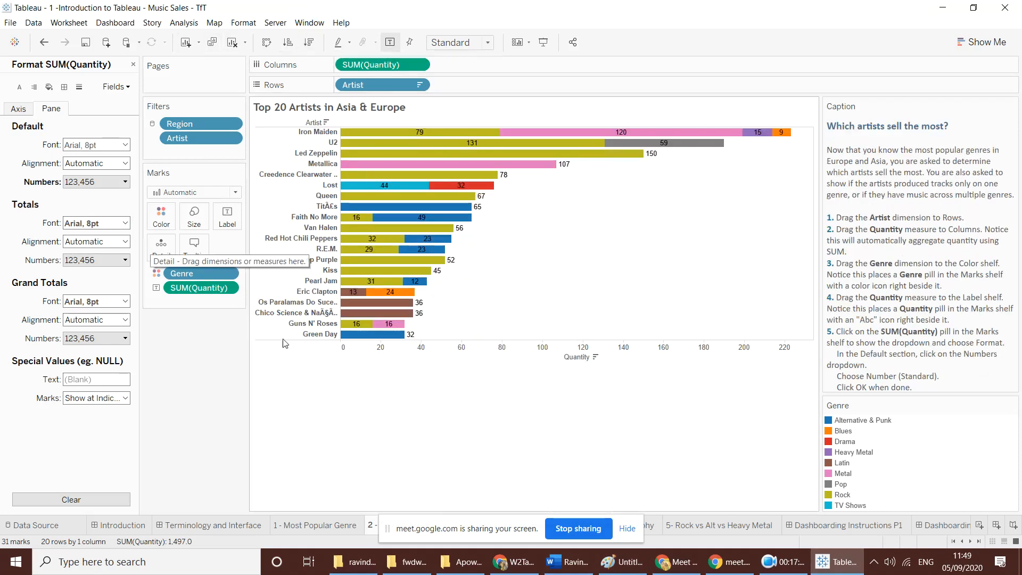
key("ctrl+z")
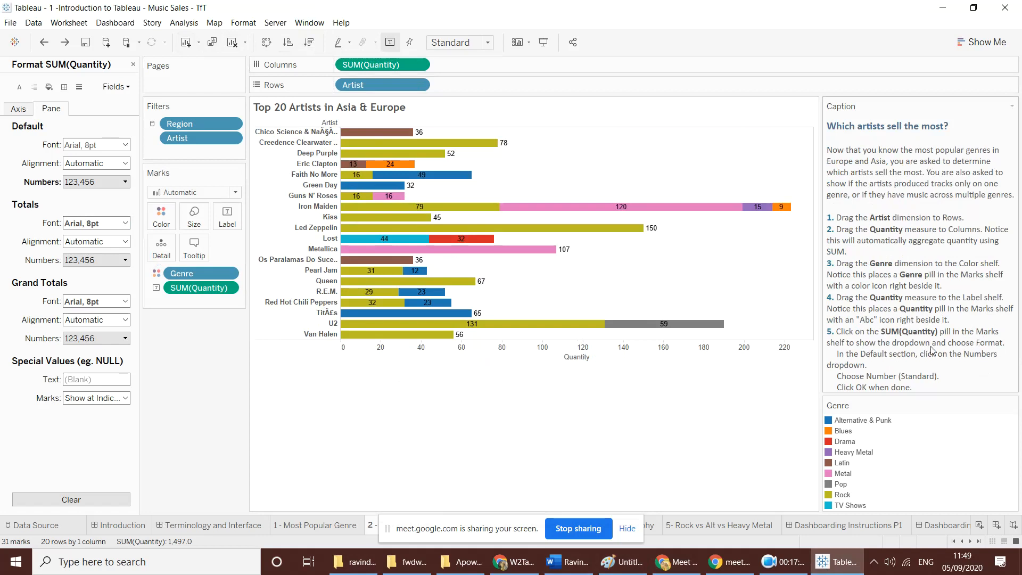
scroll(884, 358, "down", 3)
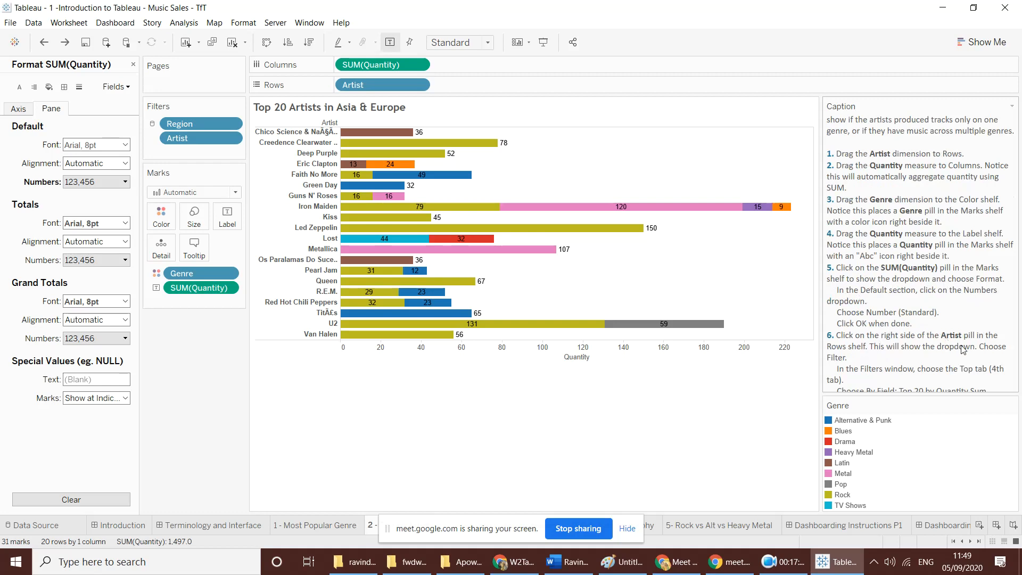
scroll(932, 367, "down", 1)
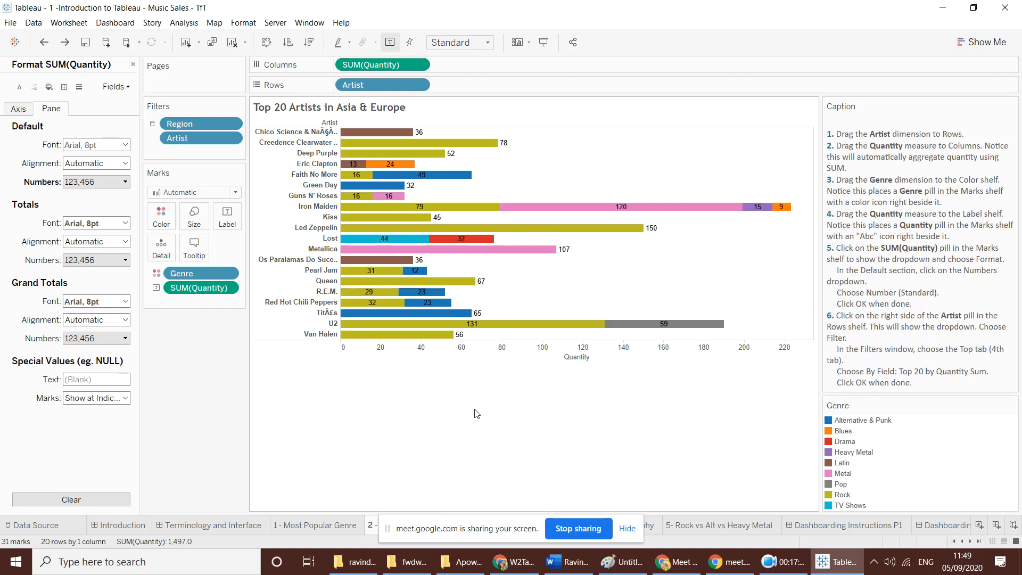
- Open the 3 - Sales Distribution by Region worksheet and close number formatting to bring back the data fields
left_click(627, 529)
left_click(523, 525)
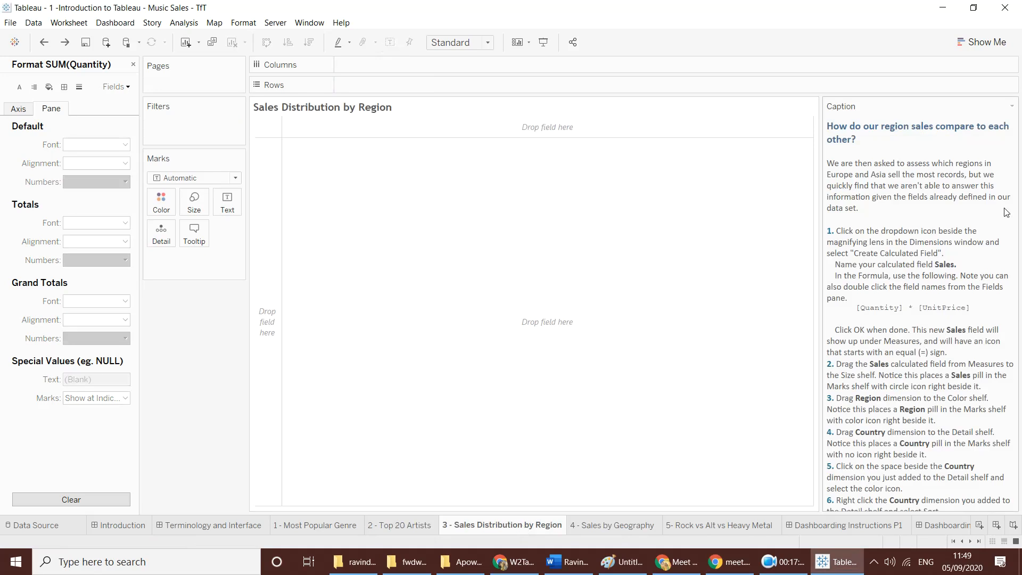
scroll(995, 235, "down", 4)
scroll(998, 239, "up", 4)
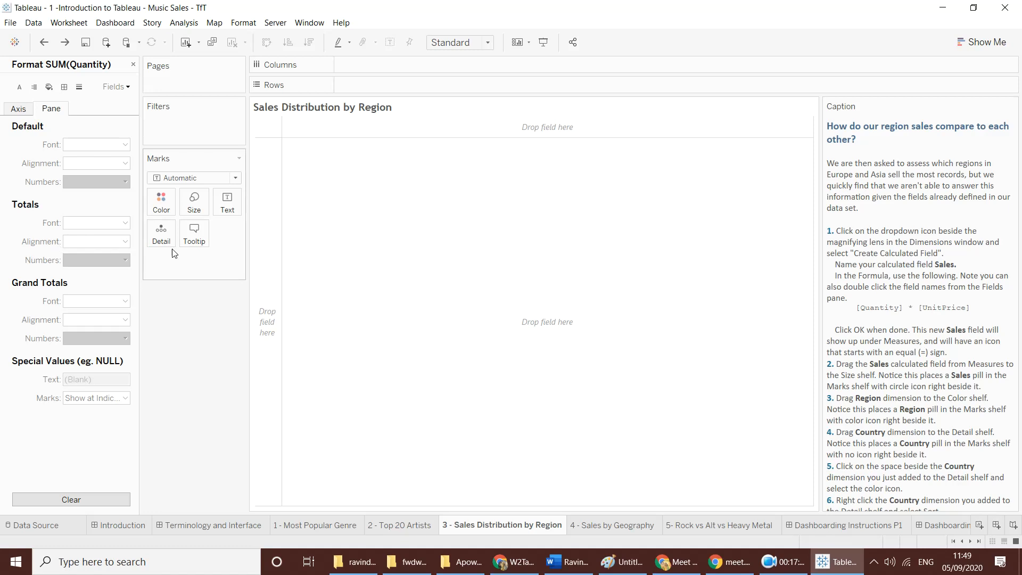
left_click(133, 65)
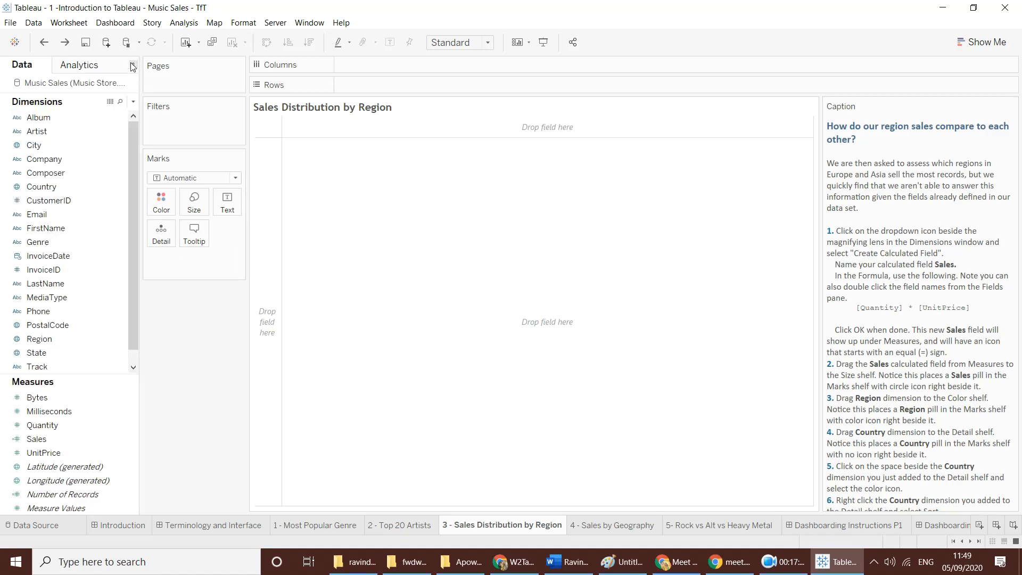
- Try to create a calculated field named Sales
left_click(134, 101)
left_click(134, 101)
left_click(134, 103)
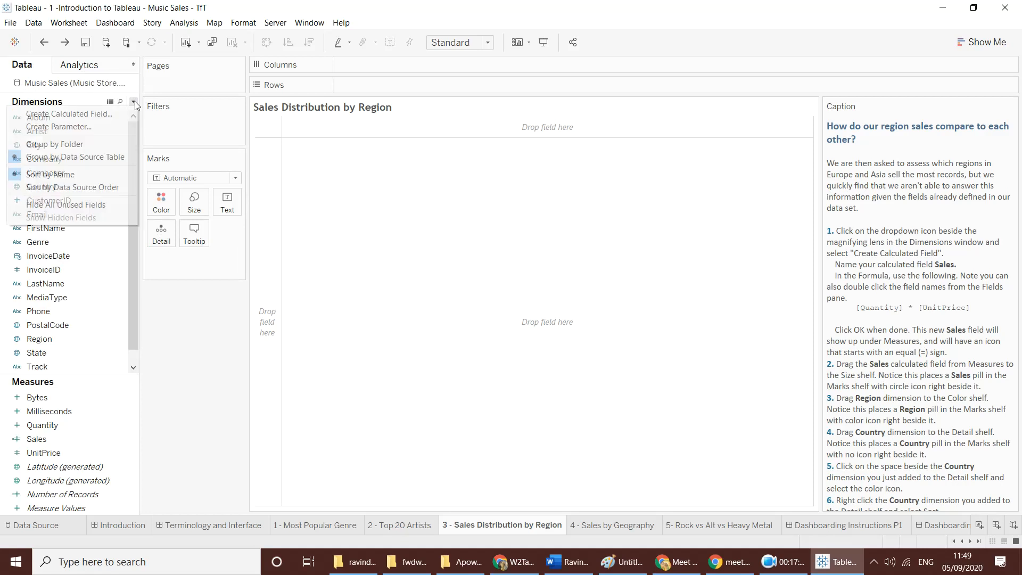
left_click(87, 111)
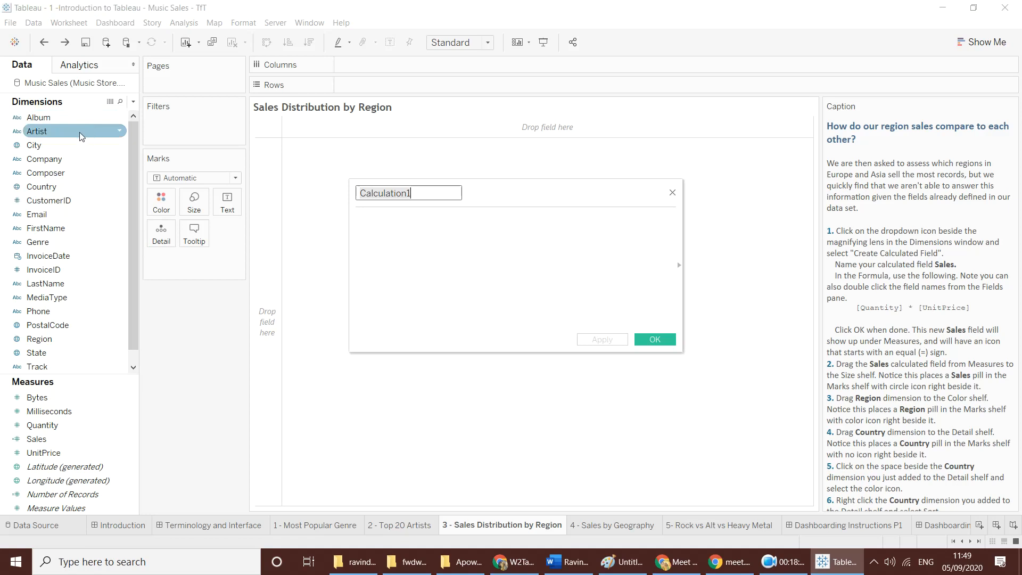
type("Slaes")
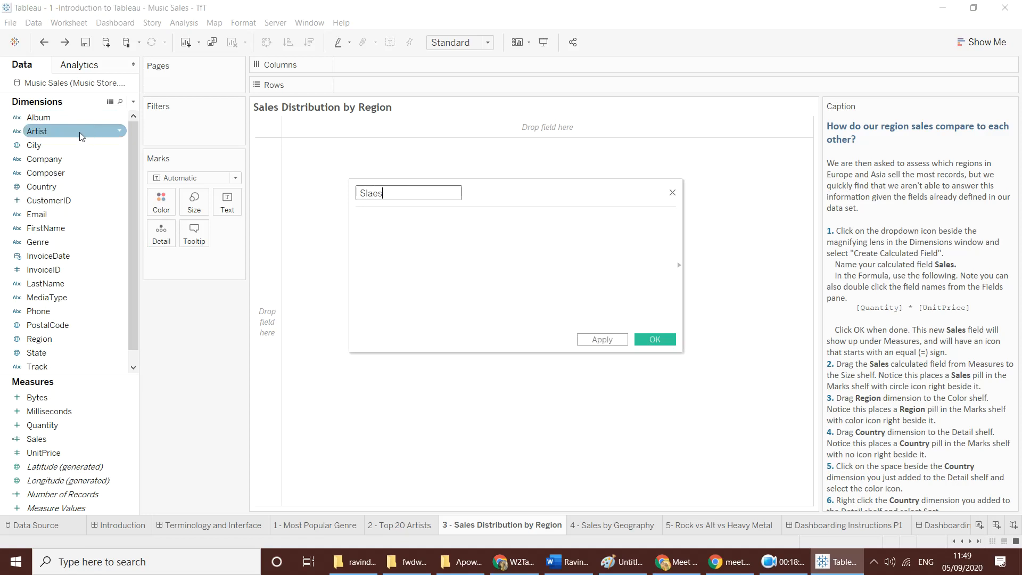
key("BackSpace")
key("BackSpace")
key("BackSpace")
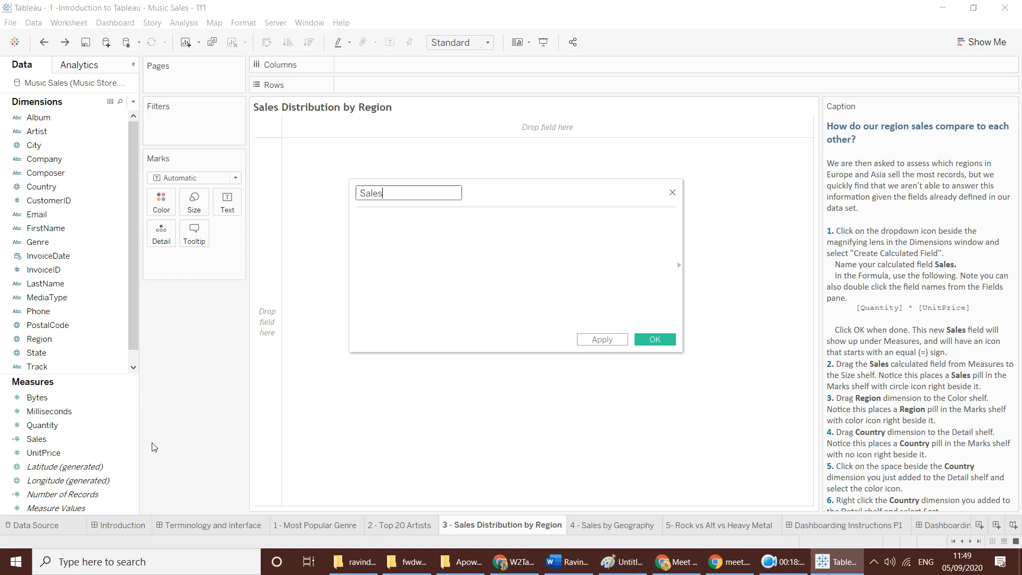
left_click(656, 340)
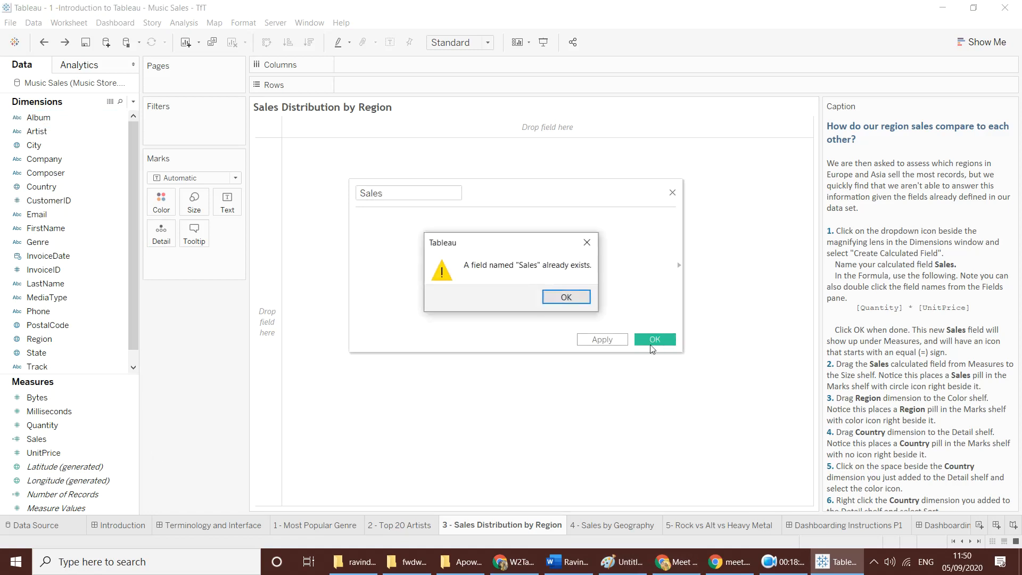
left_click(565, 300)
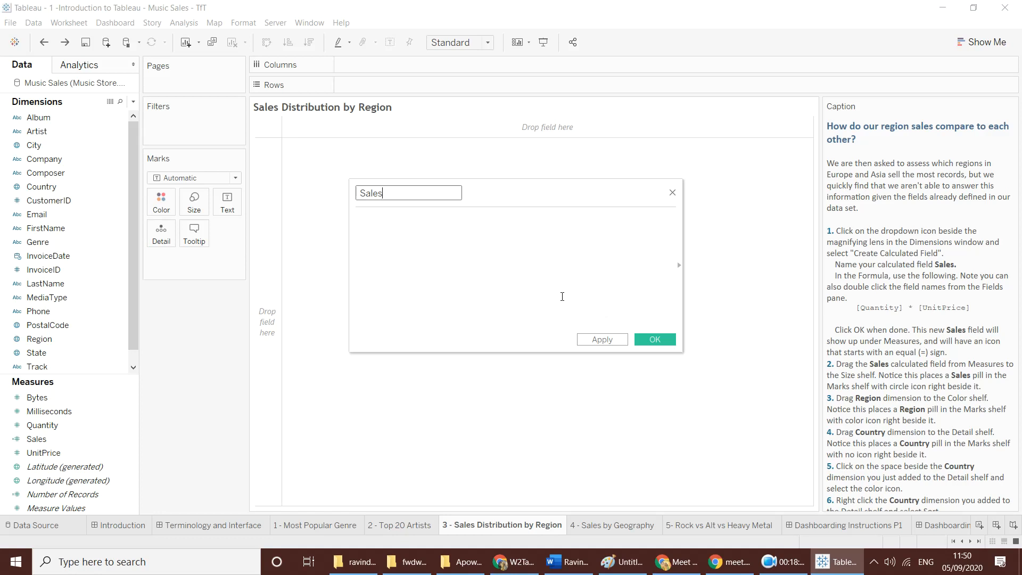
left_click(673, 193)
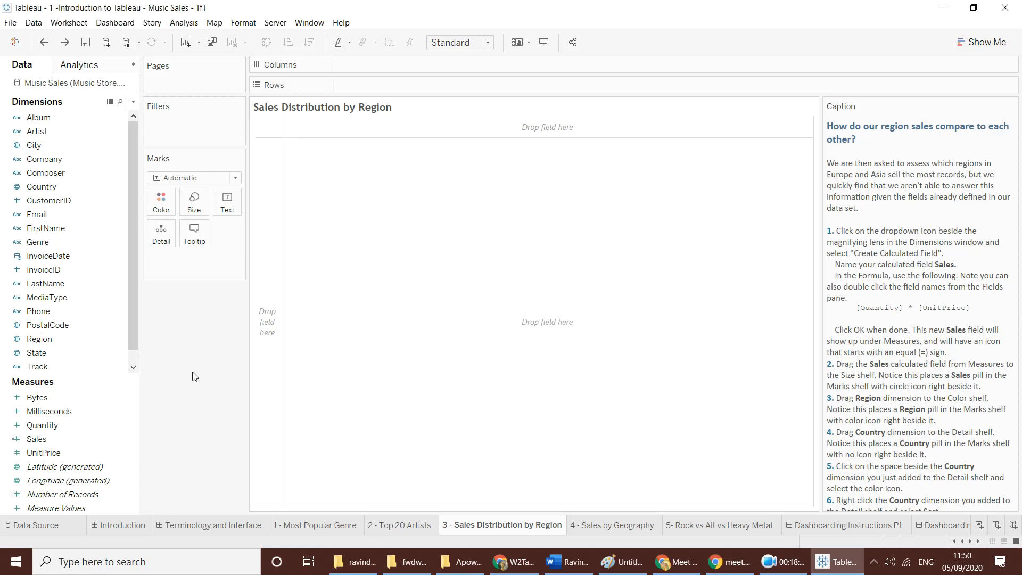
- Add the existing Sales measure to Rows in the Sales Distribution by Region worksheet
left_click(47, 440)
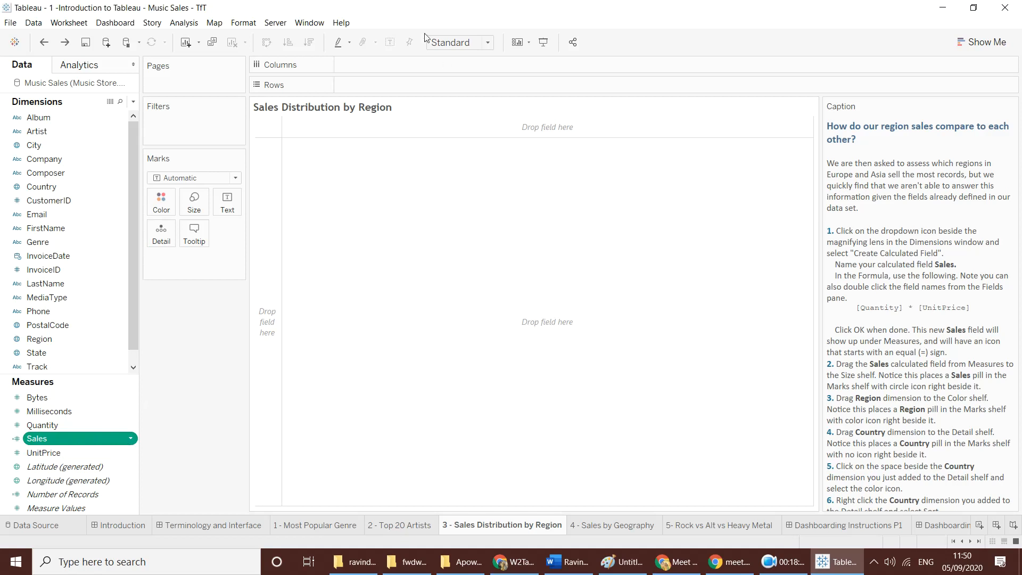
left_click_drag(80, 438, 389, 91)
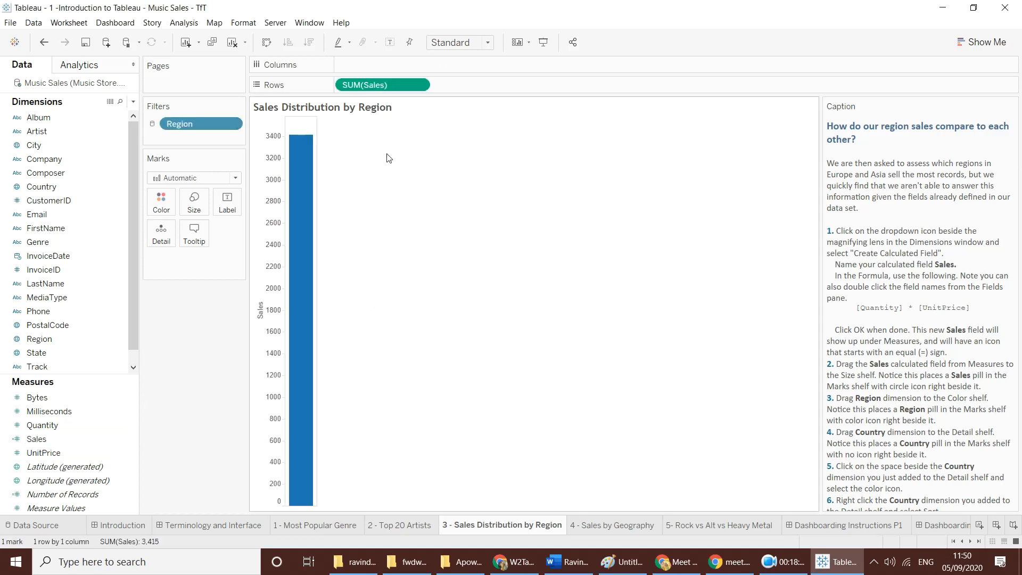
mouse_move(291, 186)
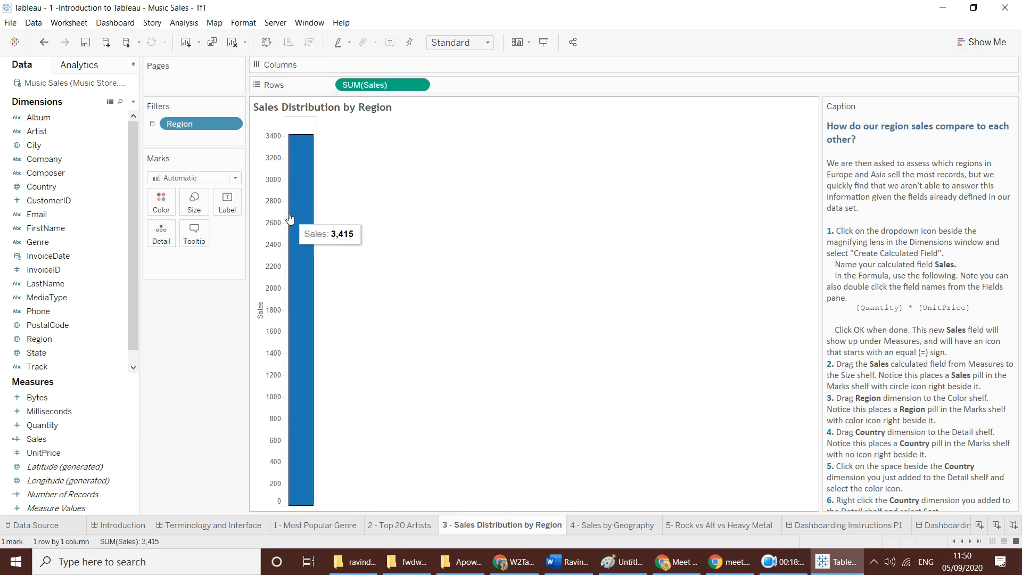
left_click(39, 451)
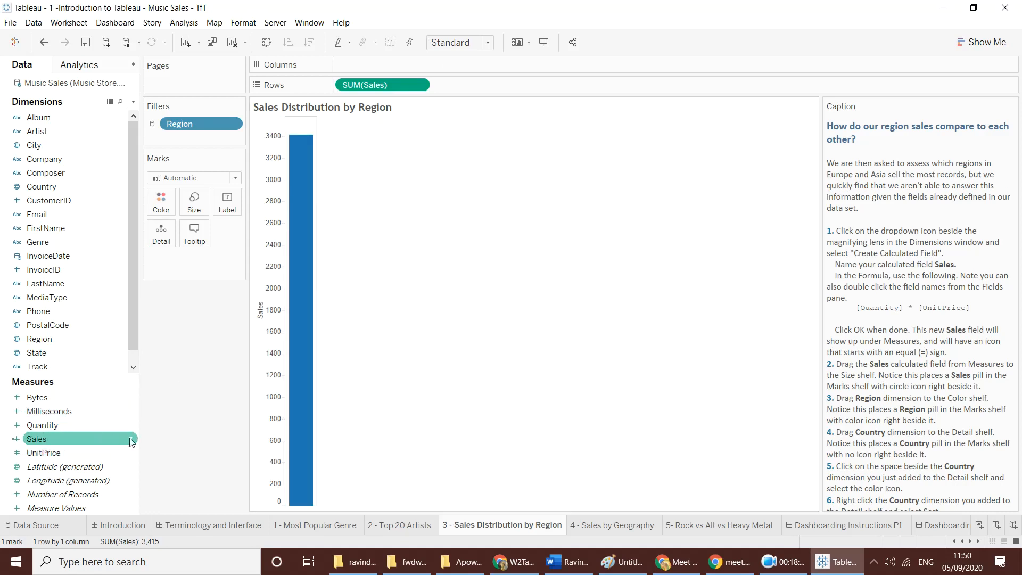
left_click(131, 439)
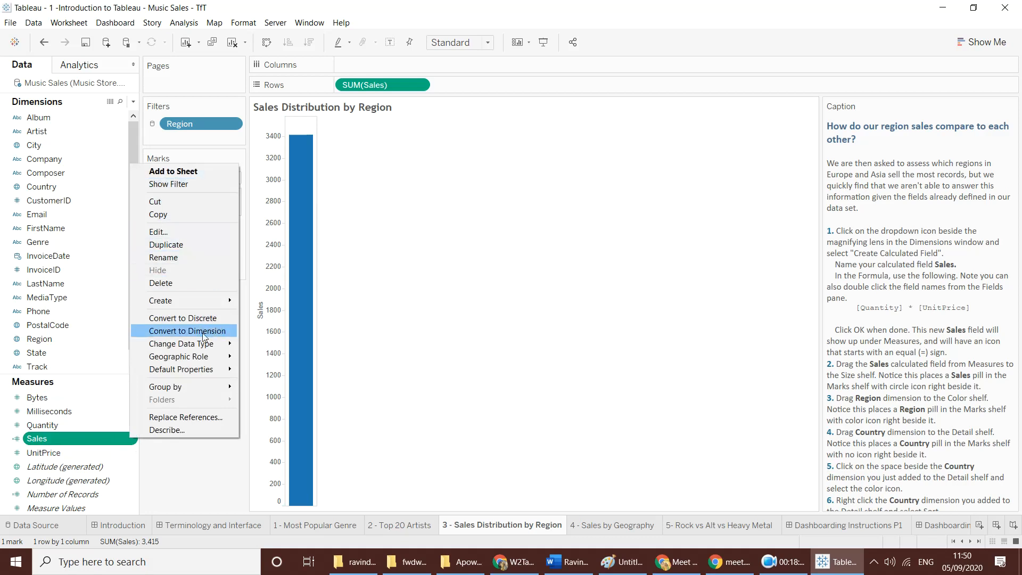
left_click(193, 455)
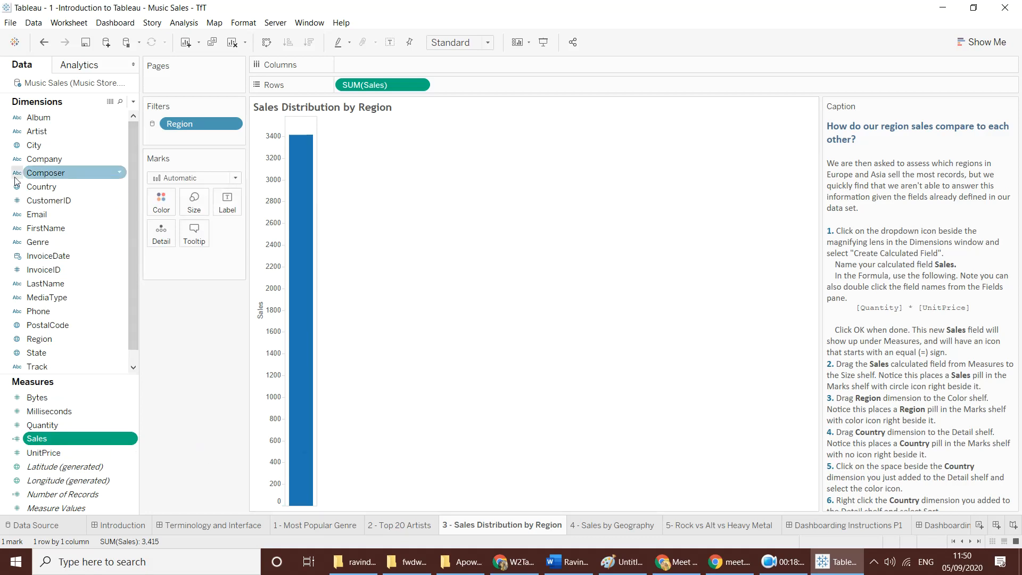
- Add the Quantity and UnitPrice measures to Rows after SUM(Sales)
left_click_drag(48, 438, 517, 90)
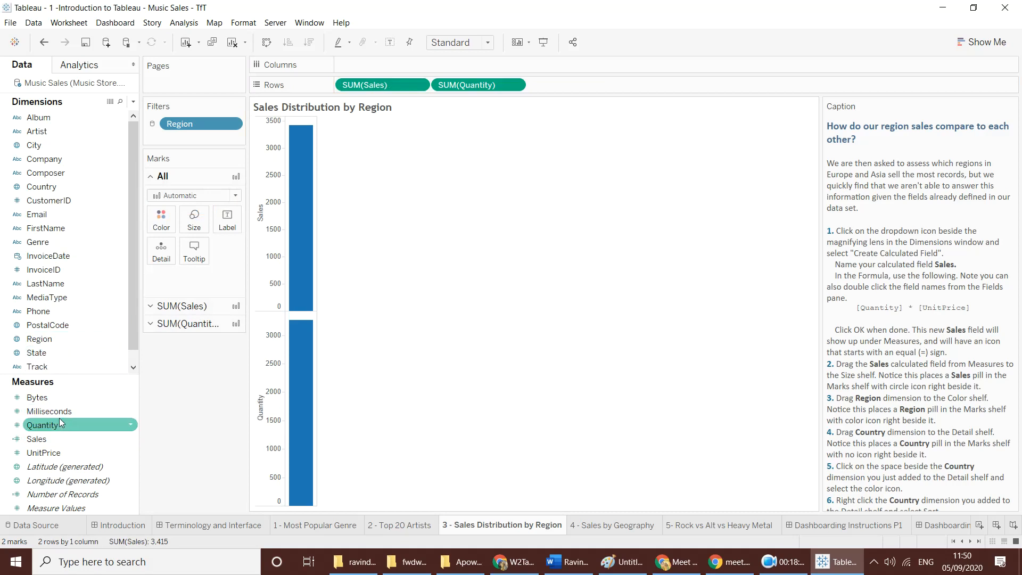
left_click_drag(52, 450, 599, 85)
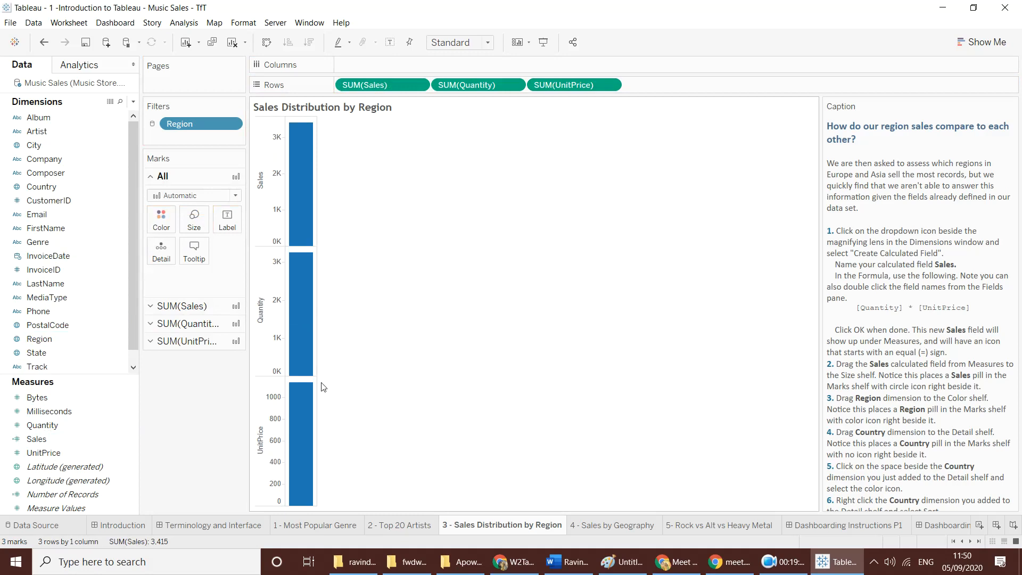
- Widen the Filters and Marks cards, and remove the Sales, Quantity and UnitPrice measures from the Sales Distribution by Region worksheet
mouse_move(308, 393)
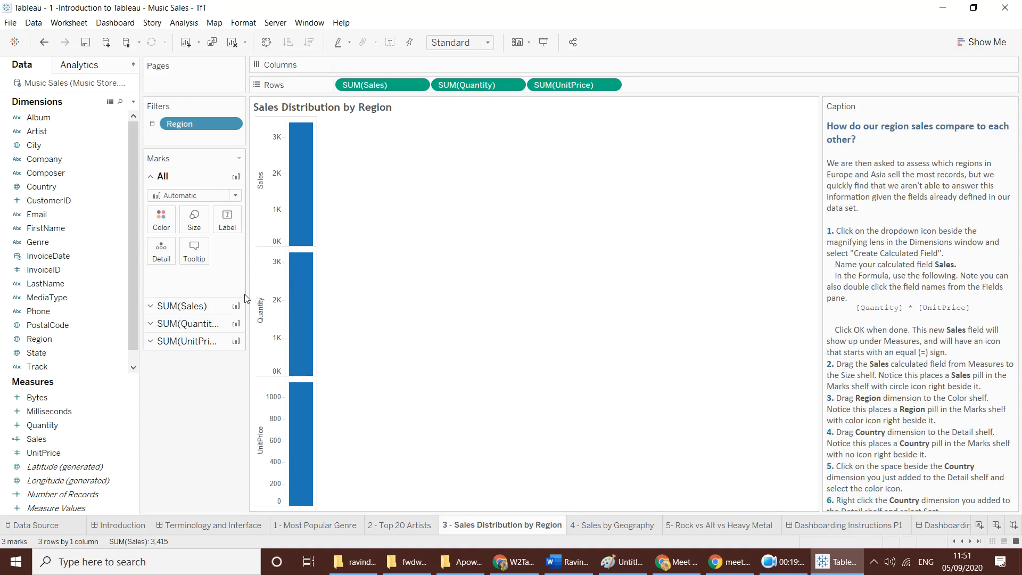
left_click_drag(250, 295, 313, 298)
left_click(365, 233)
left_click_drag(428, 85, 167, 286)
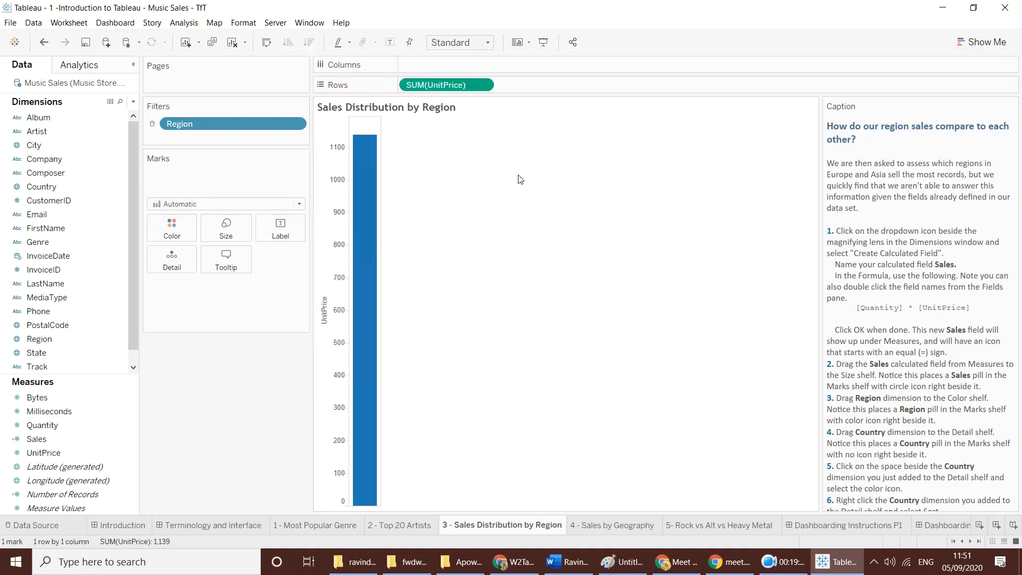
left_click_drag(463, 86, 219, 211)
left_click_drag(181, 258, 41, 375)
- Examine the calculated Sales column alongside UnitPrice and Quantity in the Music Sales data source
left_click(16, 440)
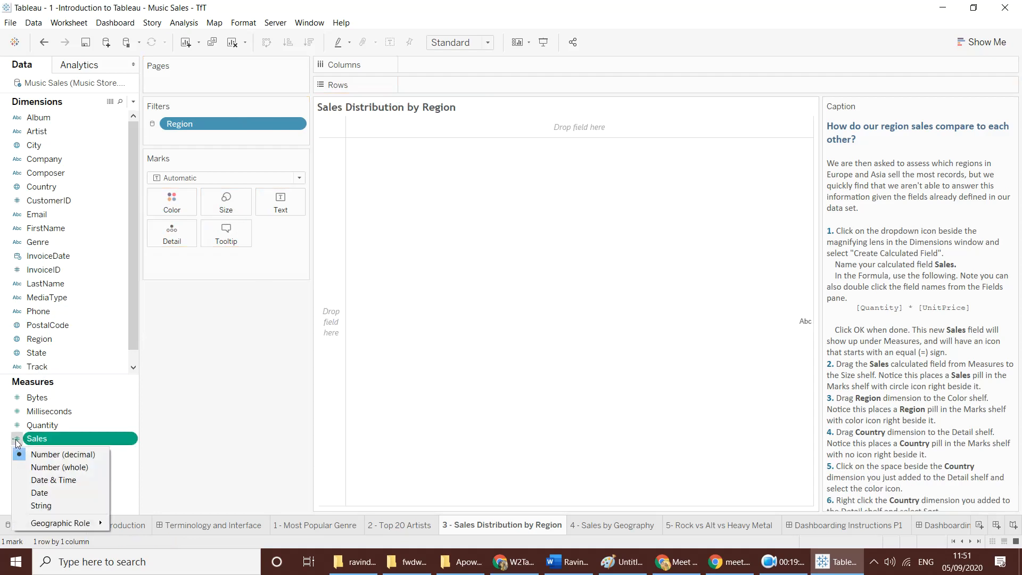
left_click(174, 449)
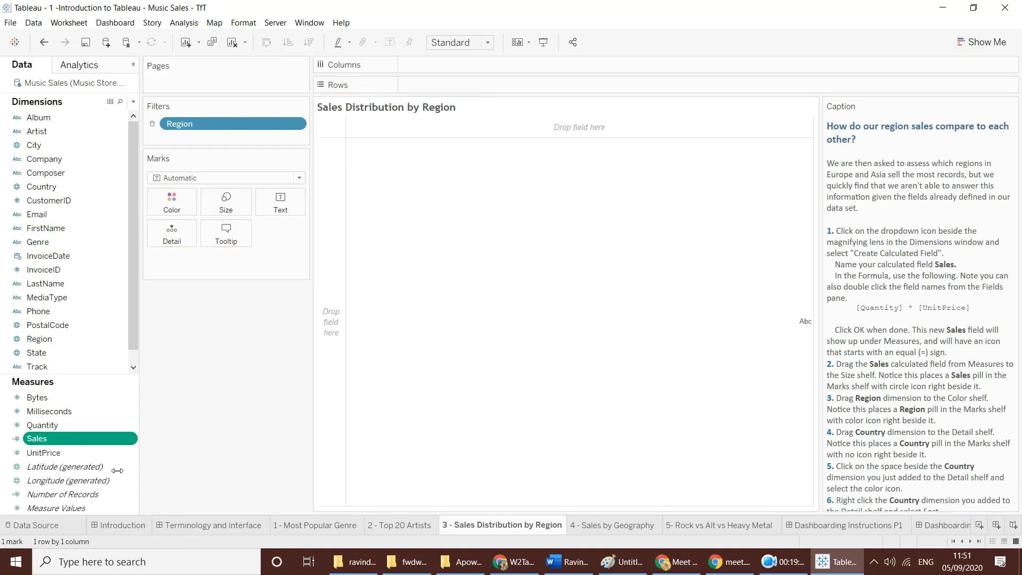
left_click(38, 525)
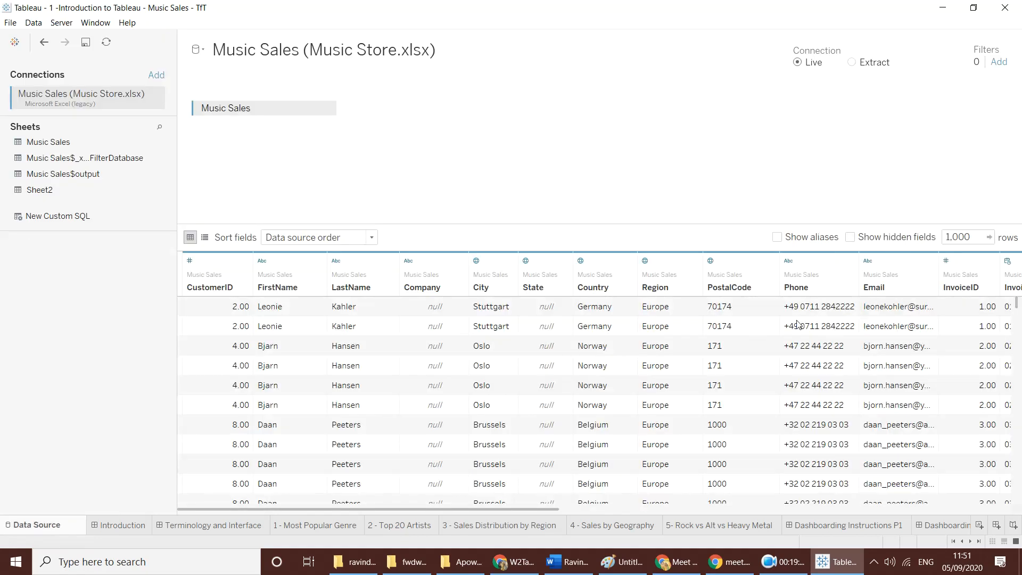
left_click_drag(536, 509, 1015, 523)
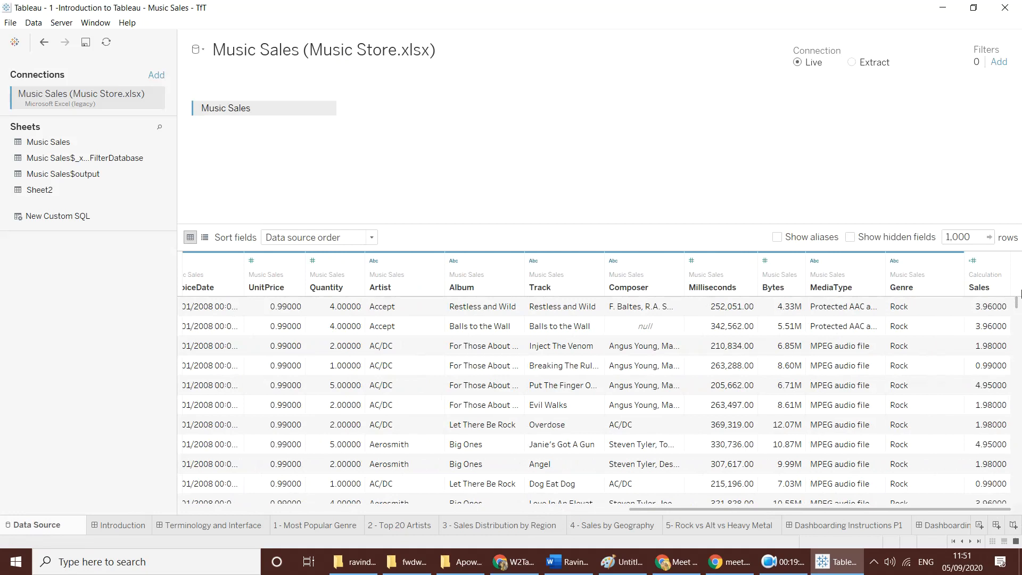
left_click(995, 309)
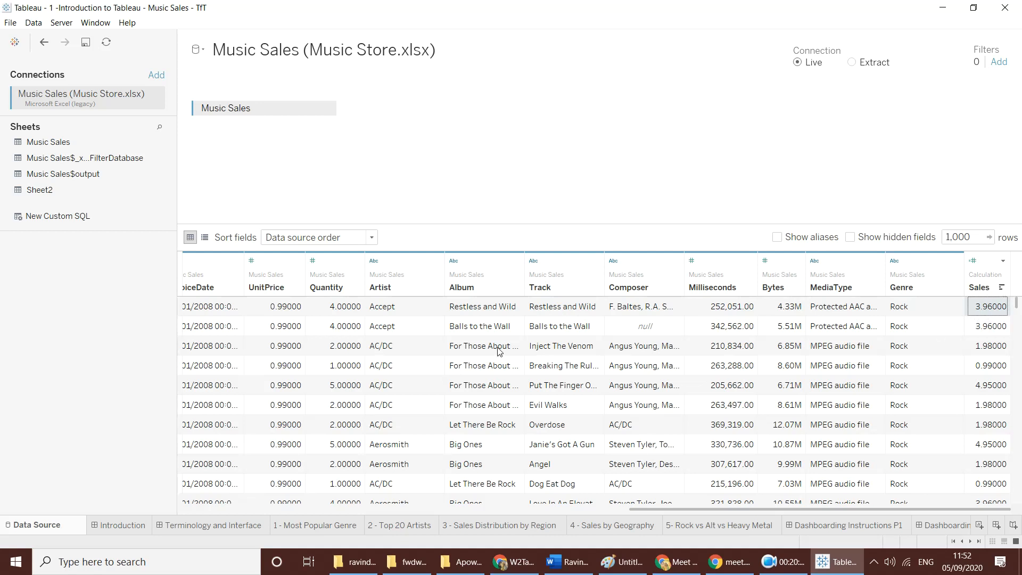
- Return to the 3 - Sales Distribution by Region worksheet and assign the Sales measure to mark size
left_click(521, 526)
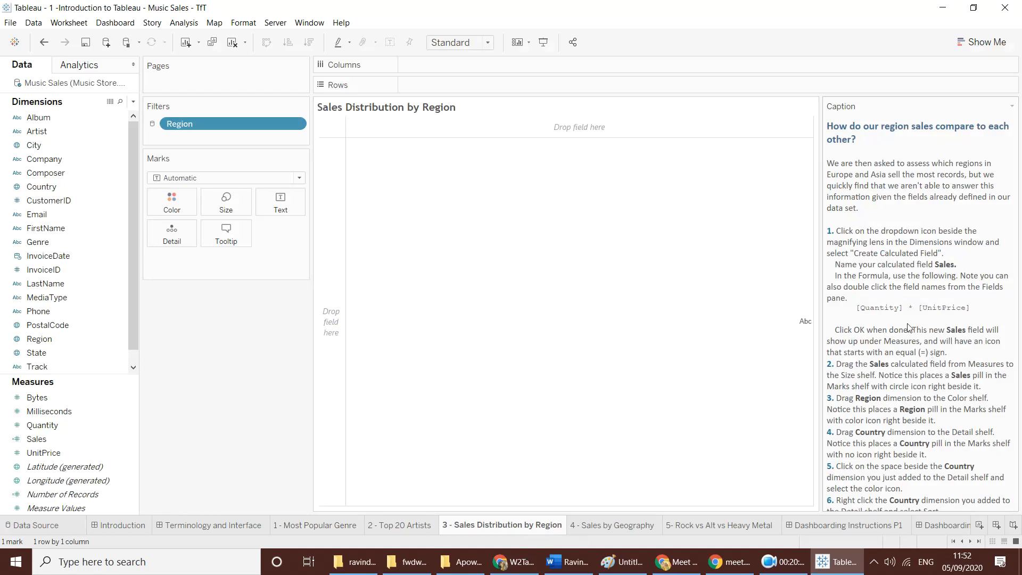
scroll(909, 327, "down", 2)
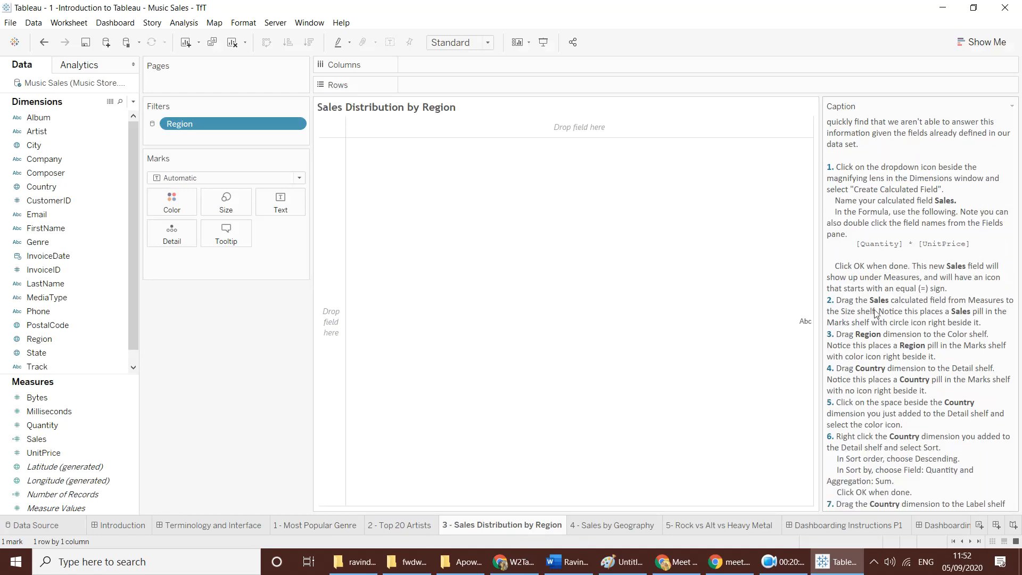
left_click(503, 564)
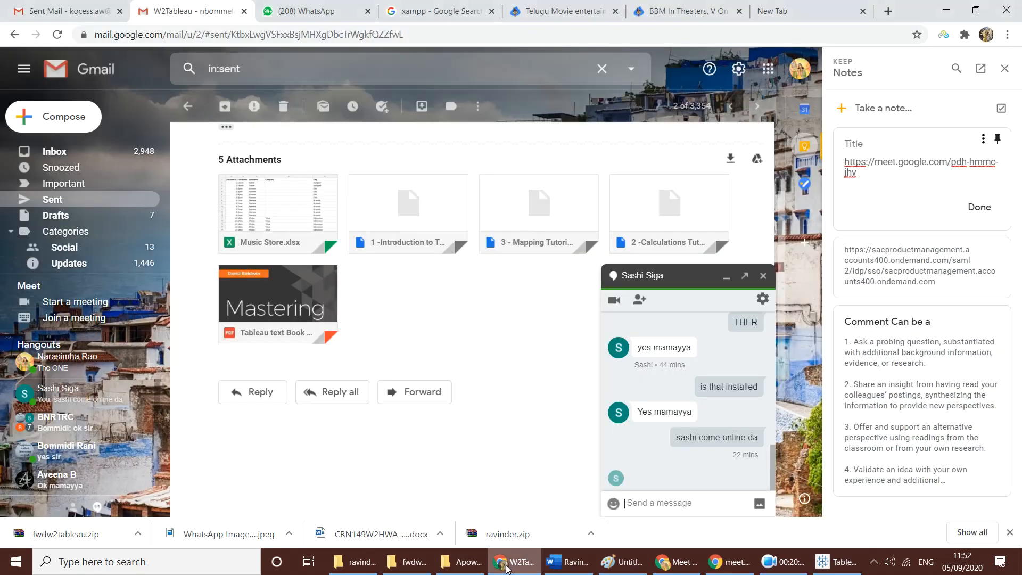
left_click(502, 564)
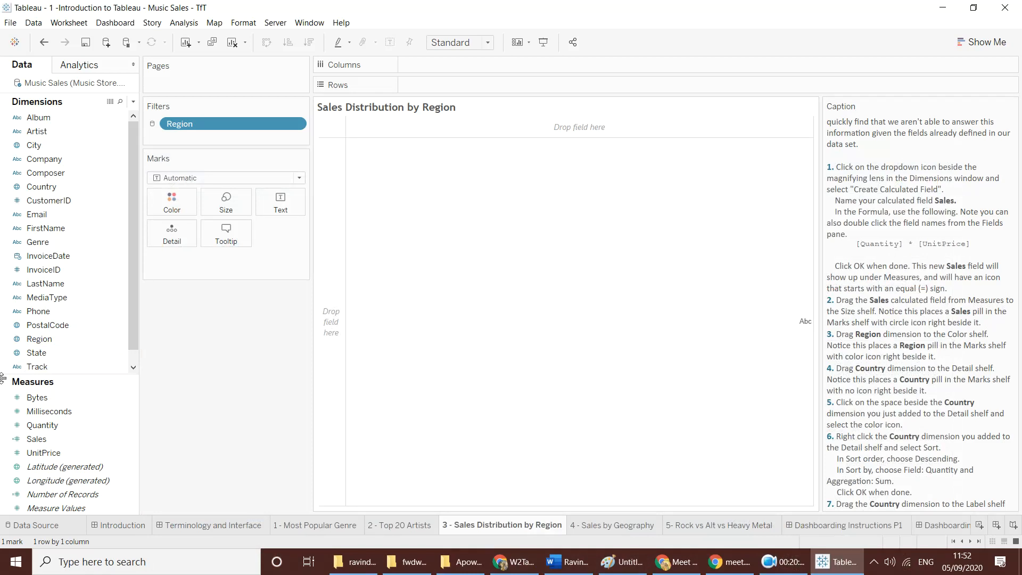
left_click_drag(35, 439, 235, 201)
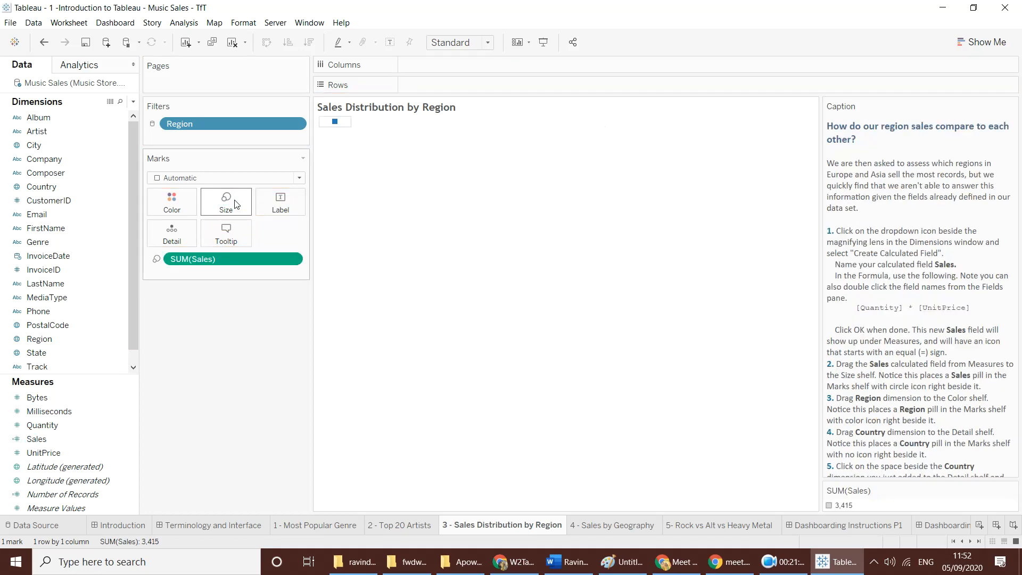
- Change the worksheet's mark type to Circle
left_click(298, 178)
key("Escape")
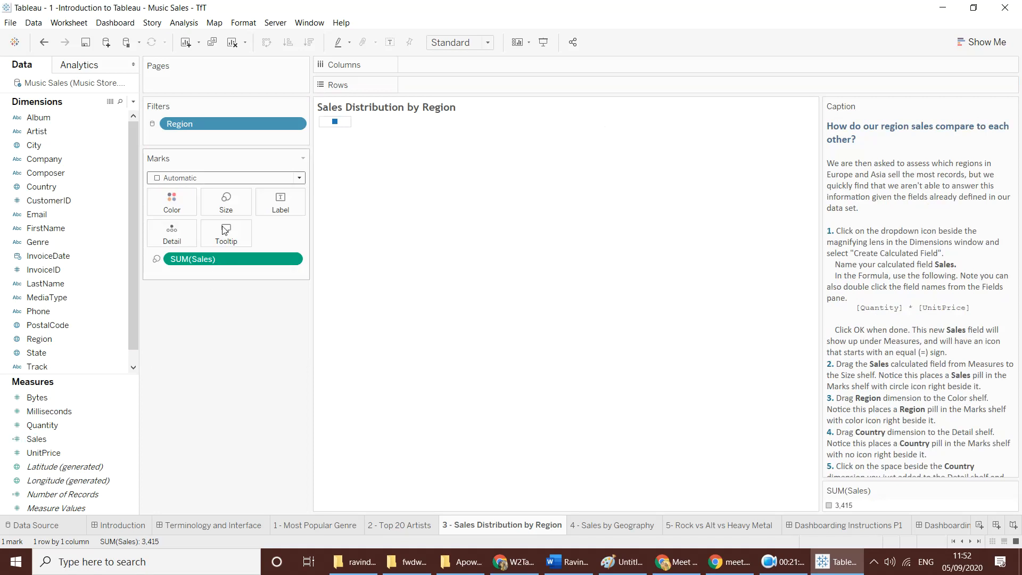
left_click(298, 178)
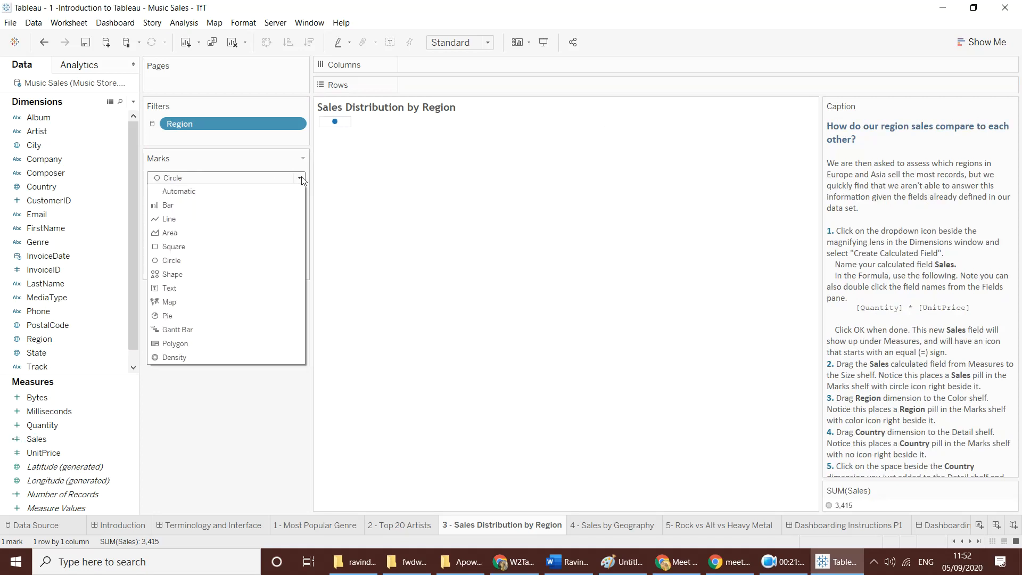
left_click(173, 261)
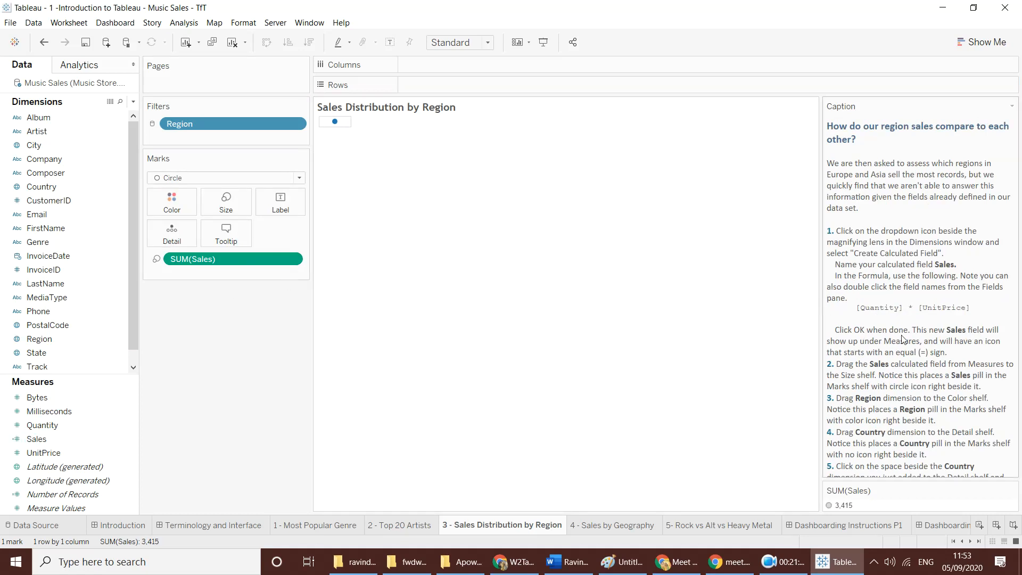
- Color the circles by the Region dimension
scroll(903, 353, "down", 1)
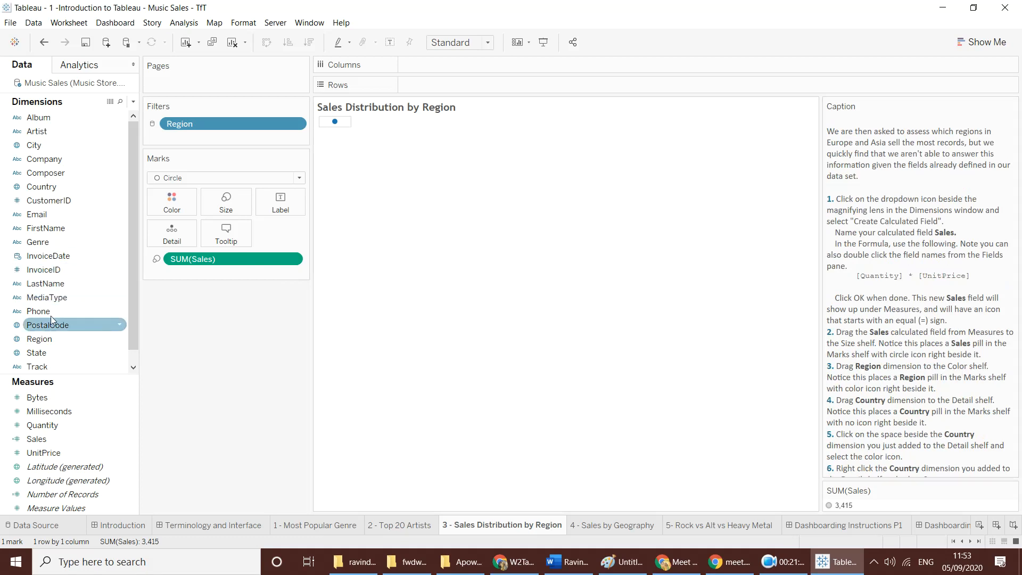
left_click_drag(48, 339, 178, 206)
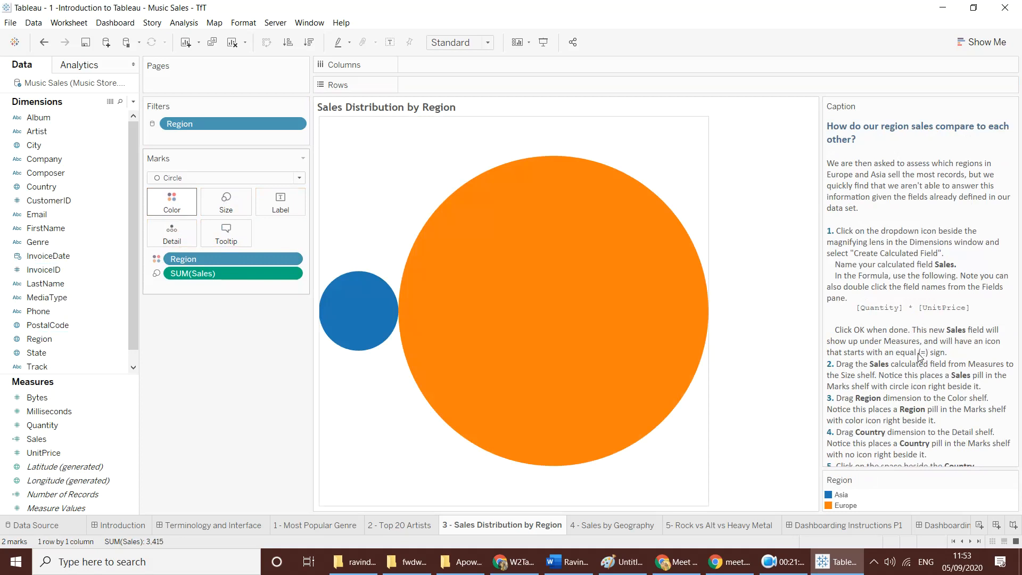
scroll(879, 414, "down", 3)
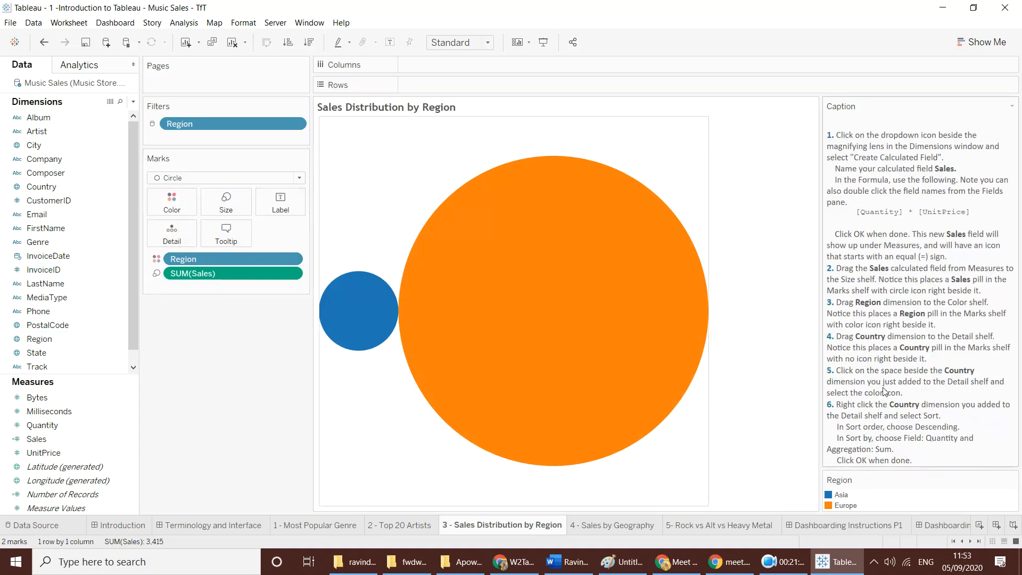
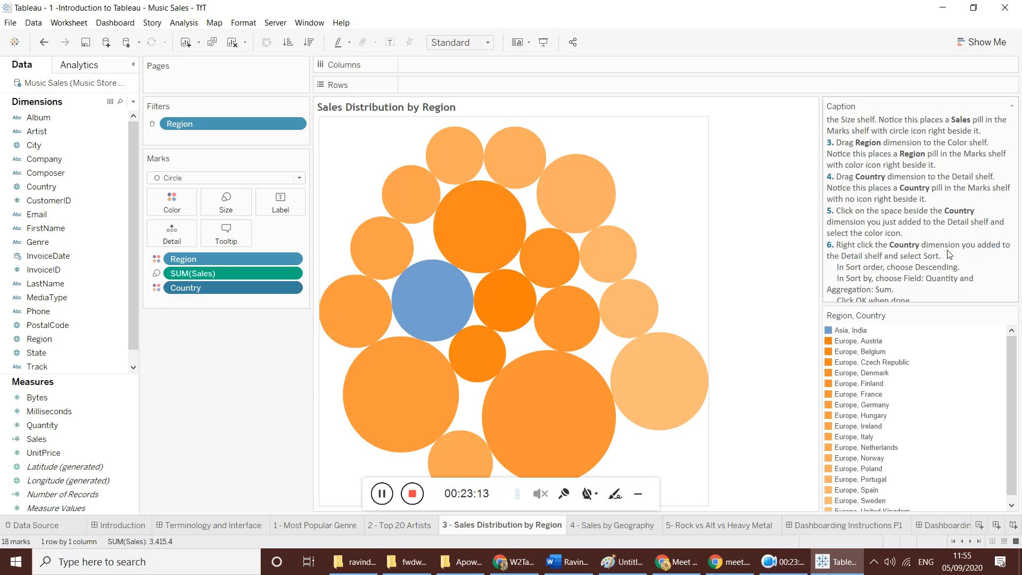
- Sort the Country dimension in descending data source order
left_click(425, 288)
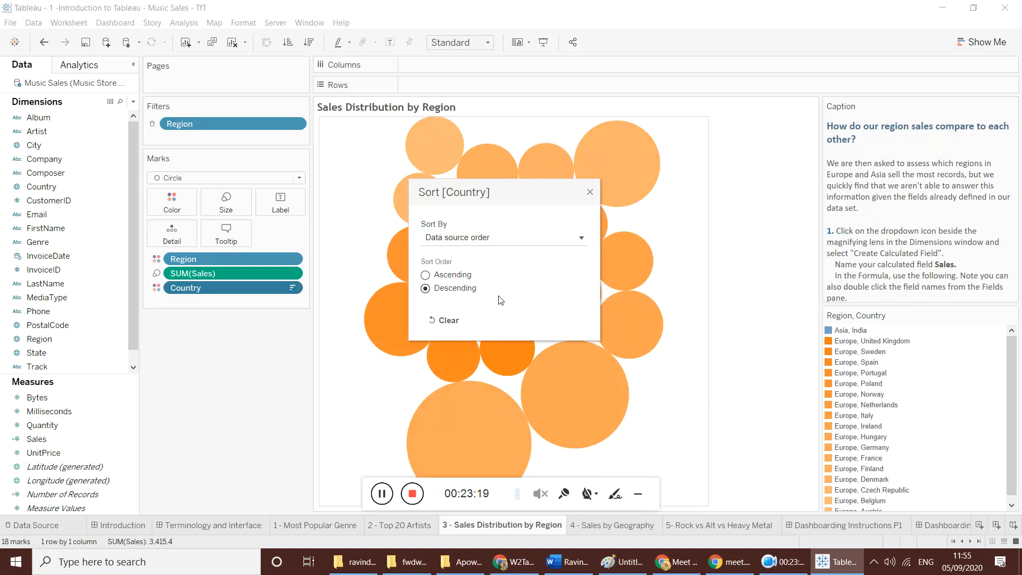
left_click(589, 191)
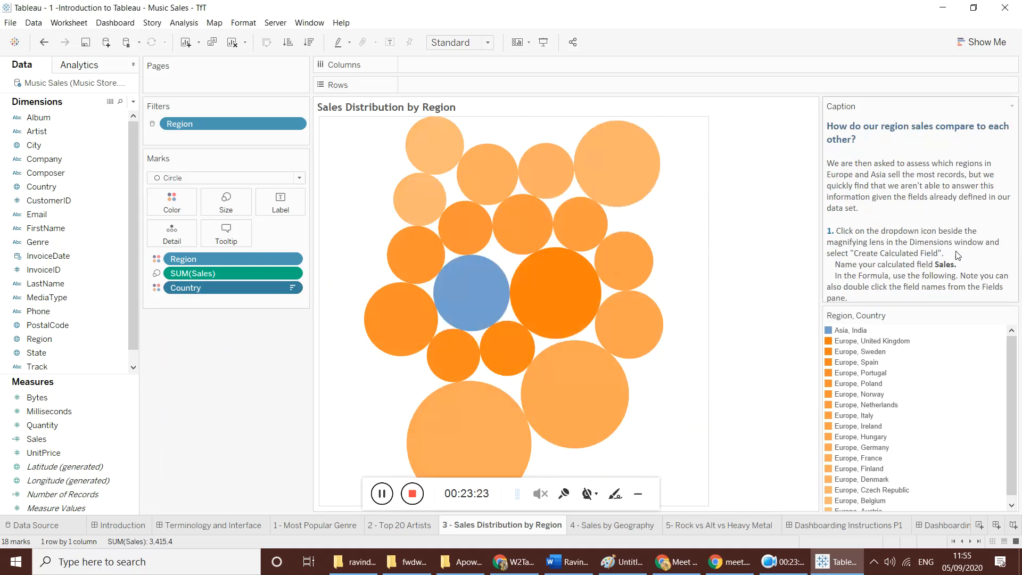
scroll(957, 256, "down", 5)
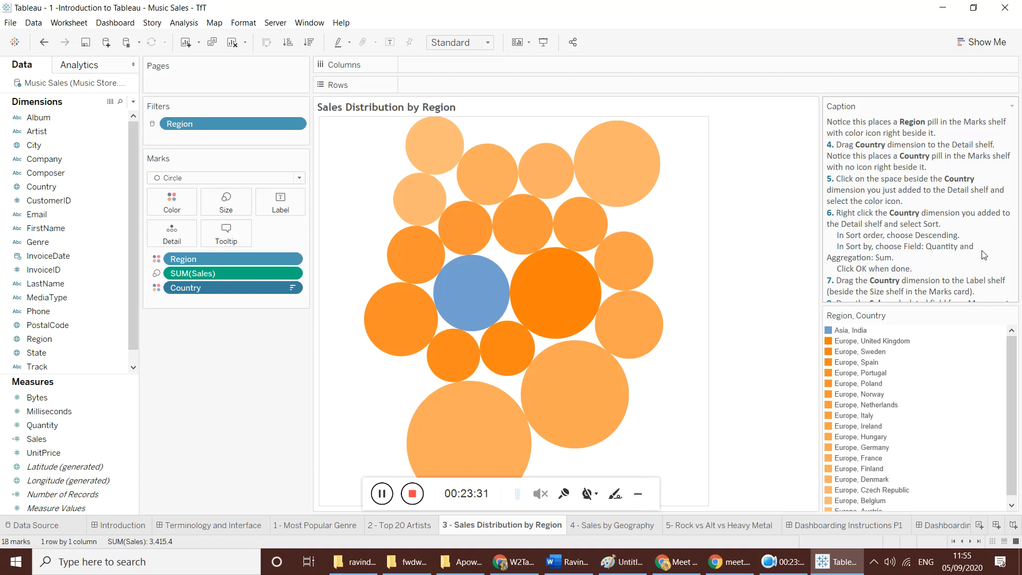
right_click(291, 287)
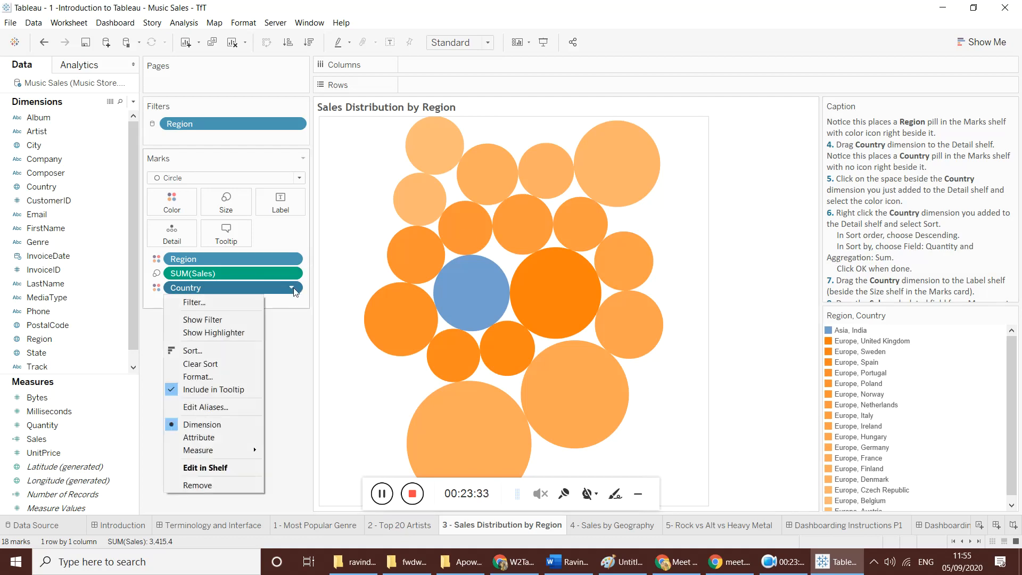
left_click(221, 350)
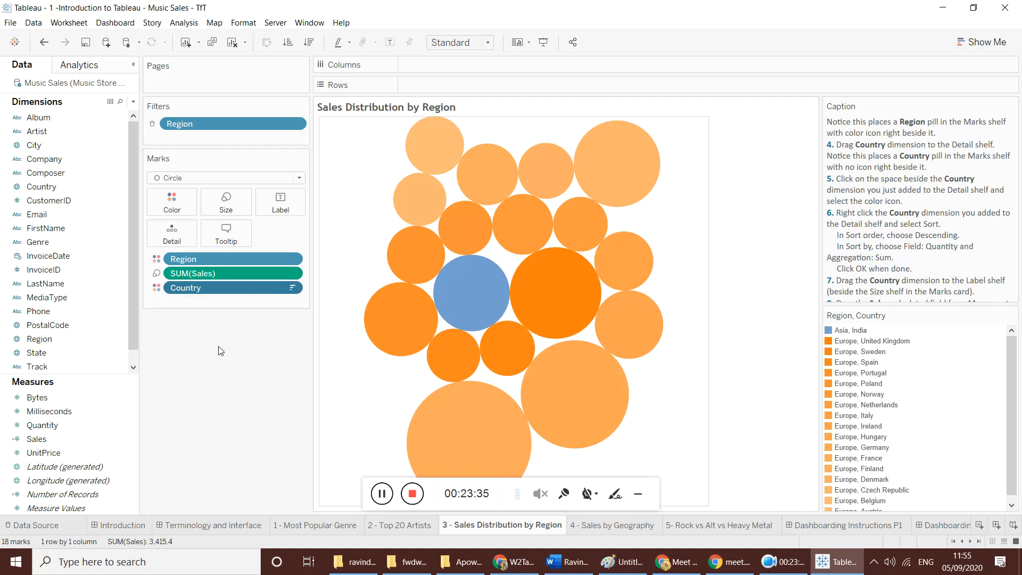
left_click(462, 288)
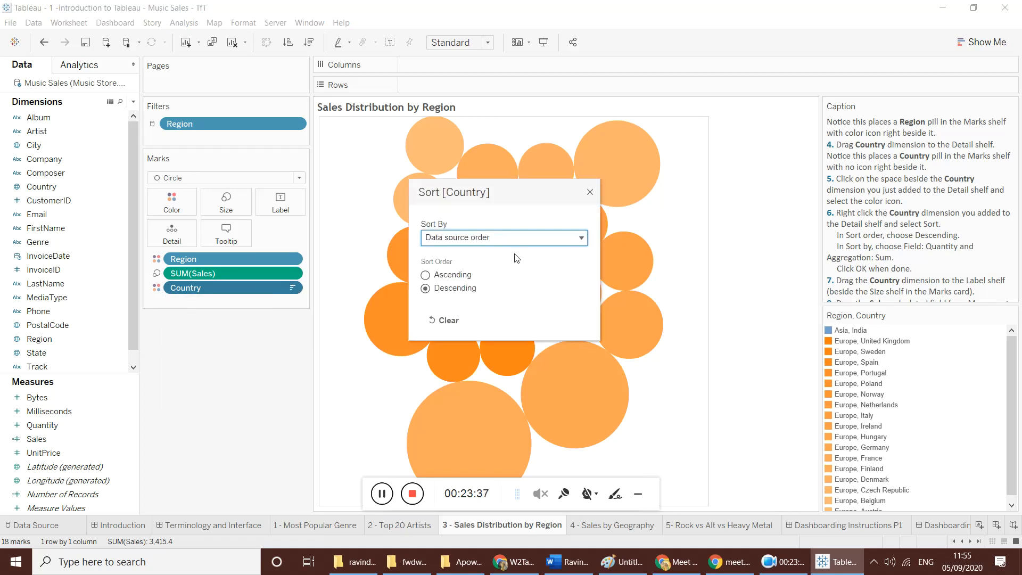
left_click(575, 245)
left_click(577, 244)
left_click(589, 192)
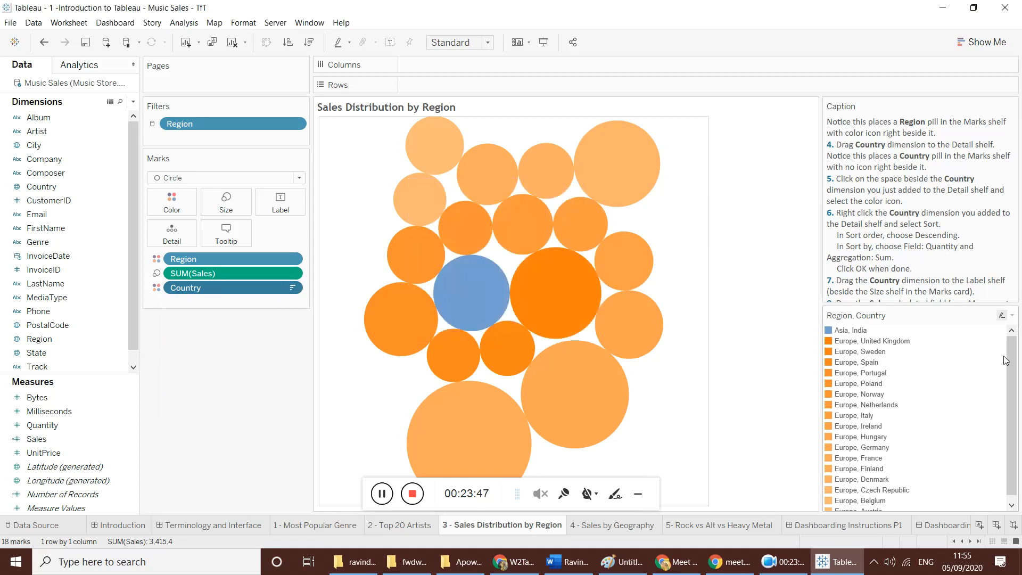
- Enlarge the Caption card above the Region, Country legend to fit the tutorial instructions through number 9
left_click_drag(950, 304, 960, 473)
scroll(917, 394, "down", 3)
scroll(917, 394, "down", 1)
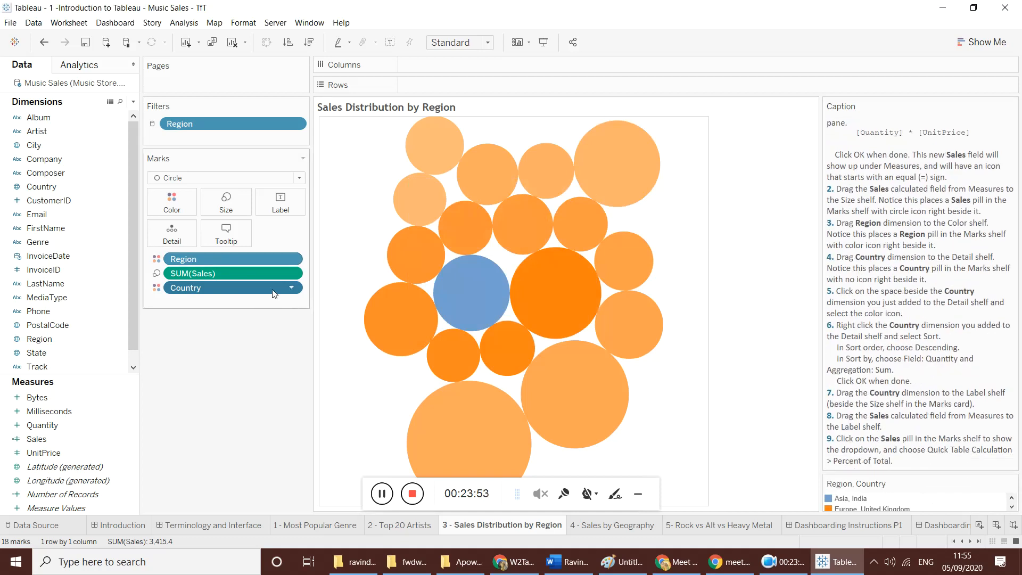
- Sort the Country dimension by the Quantity field, keeping descending order and Sum aggregation
left_click(291, 287)
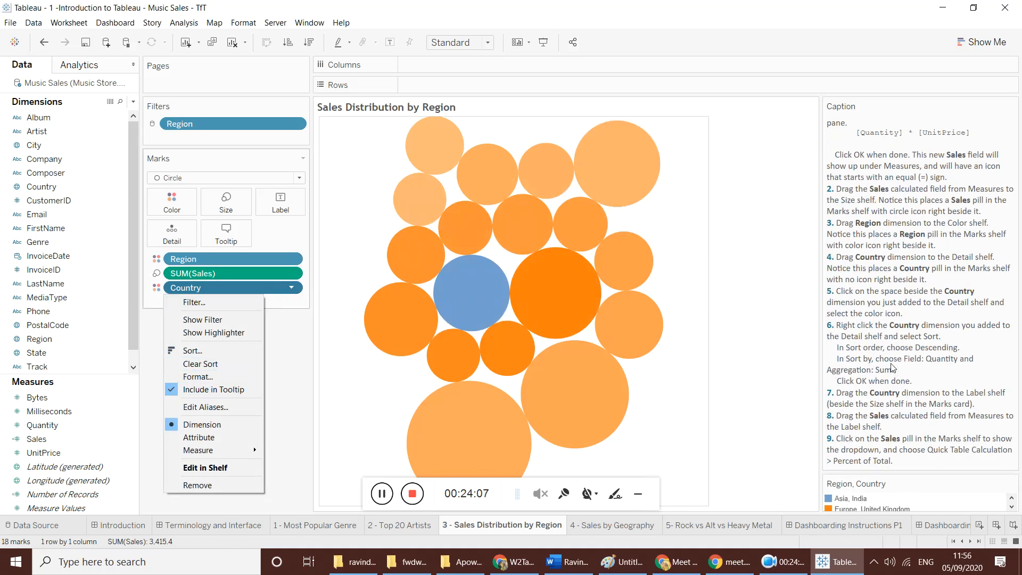
left_click(218, 351)
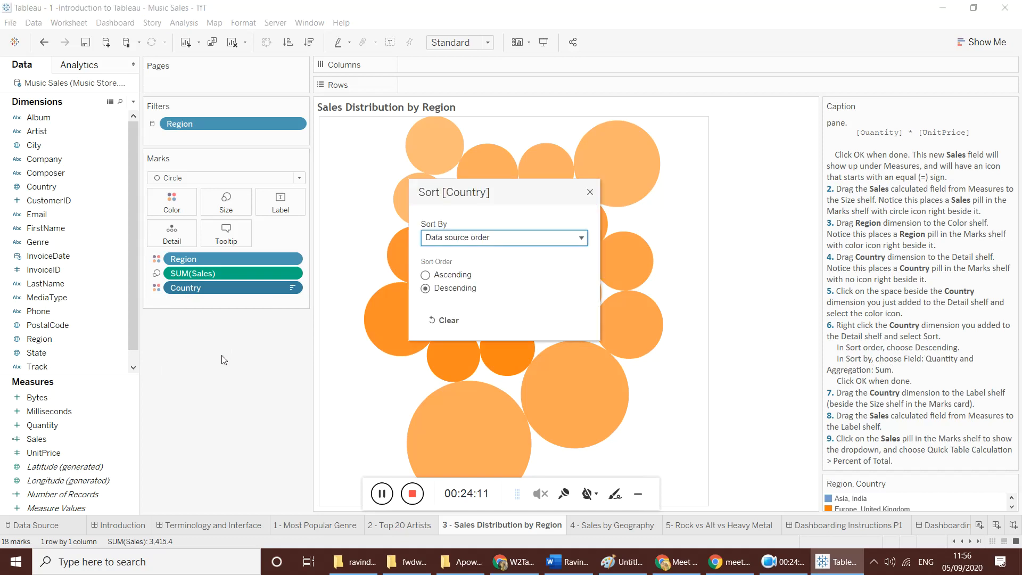
left_click(582, 239)
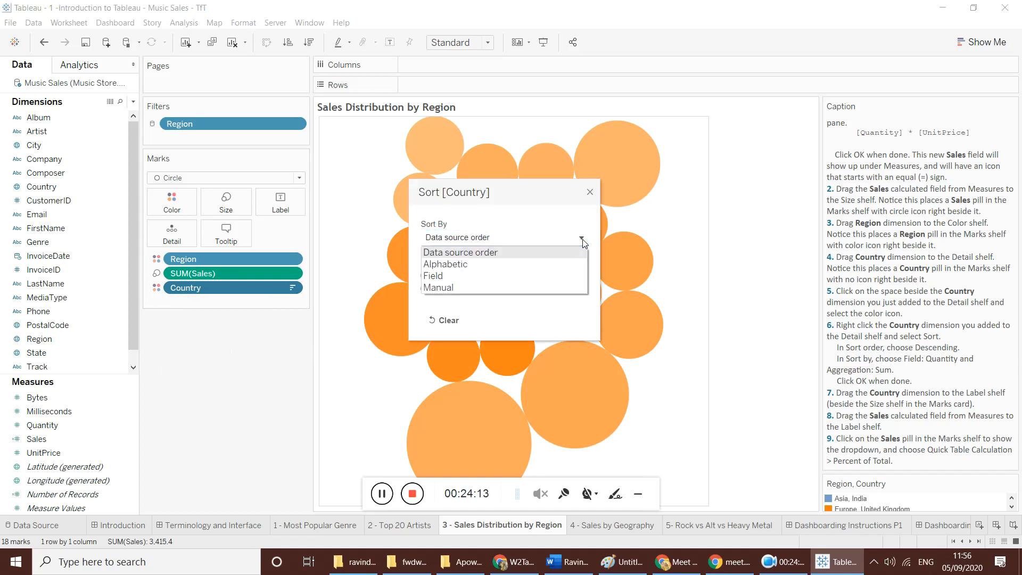
left_click(445, 276)
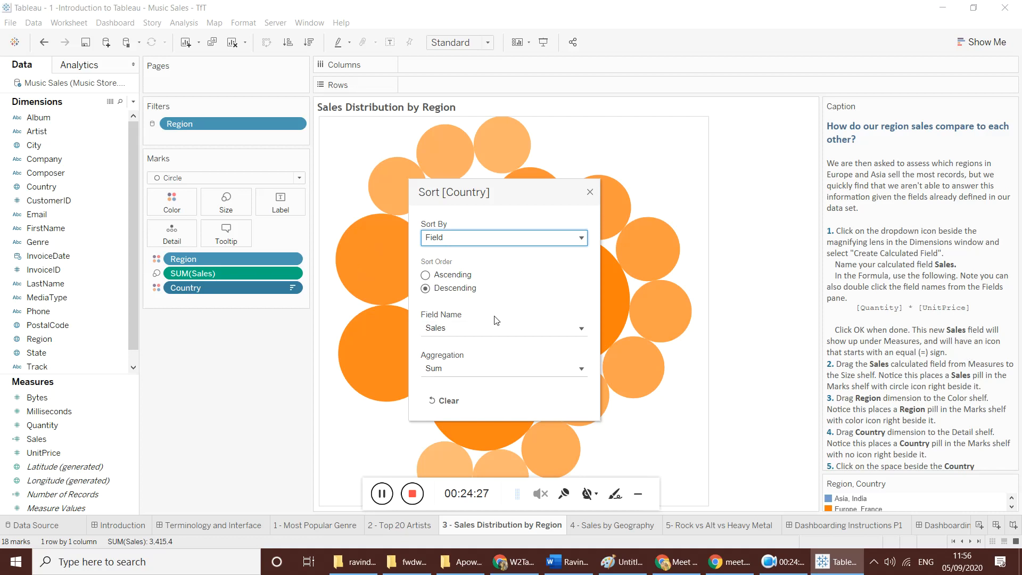
left_click(580, 330)
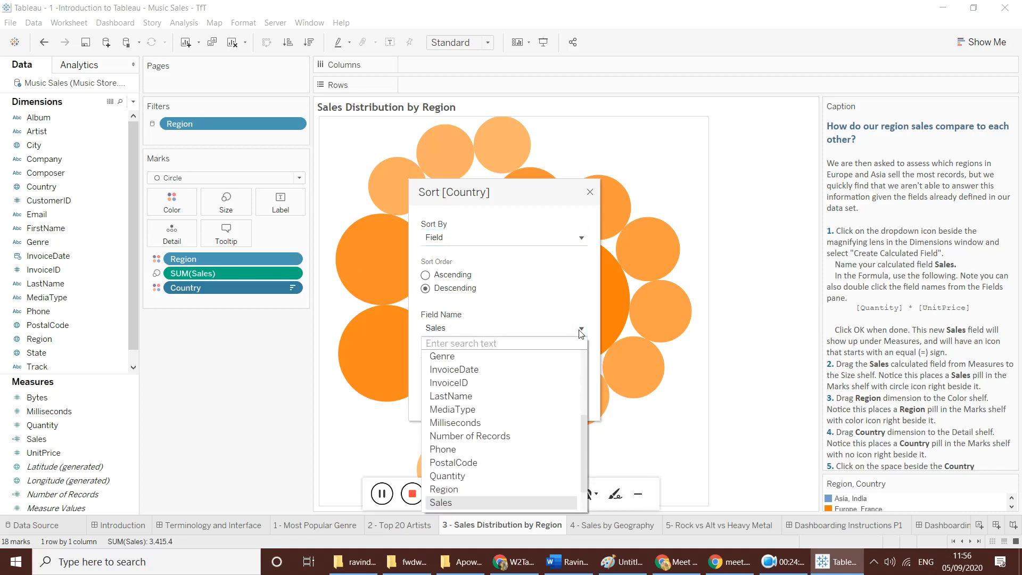
left_click(455, 476)
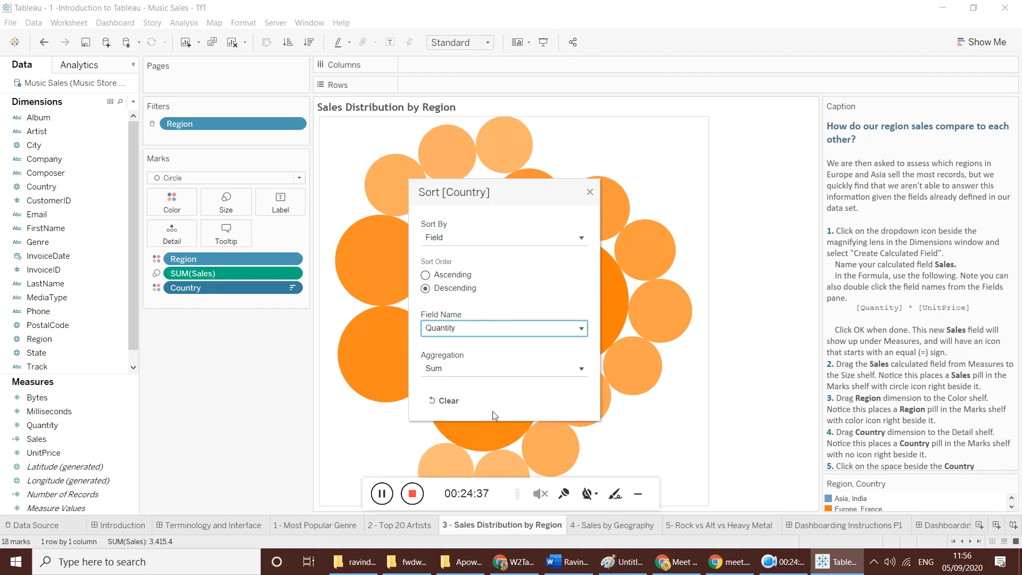
left_click(591, 193)
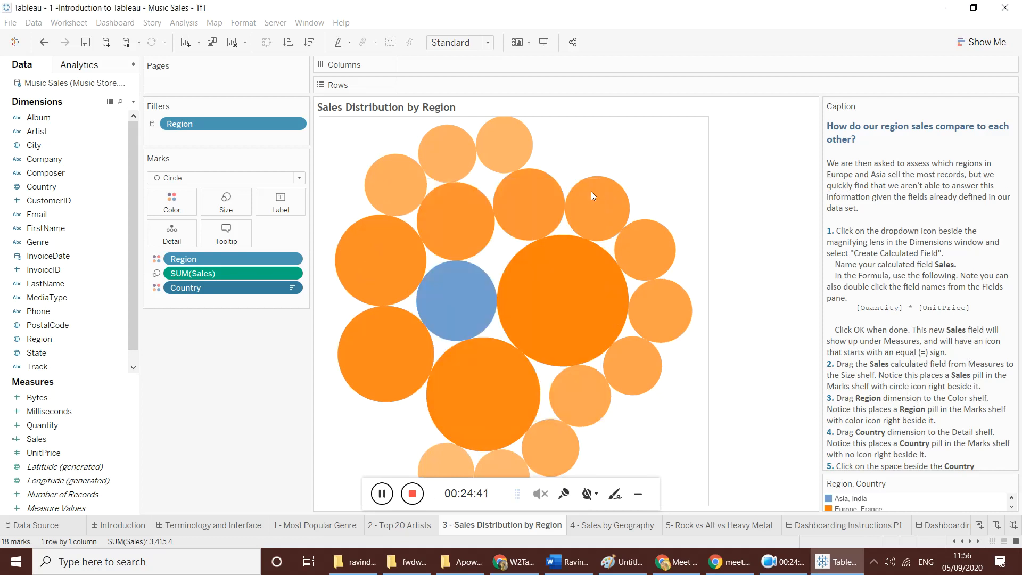
scroll(987, 367, "down", 5)
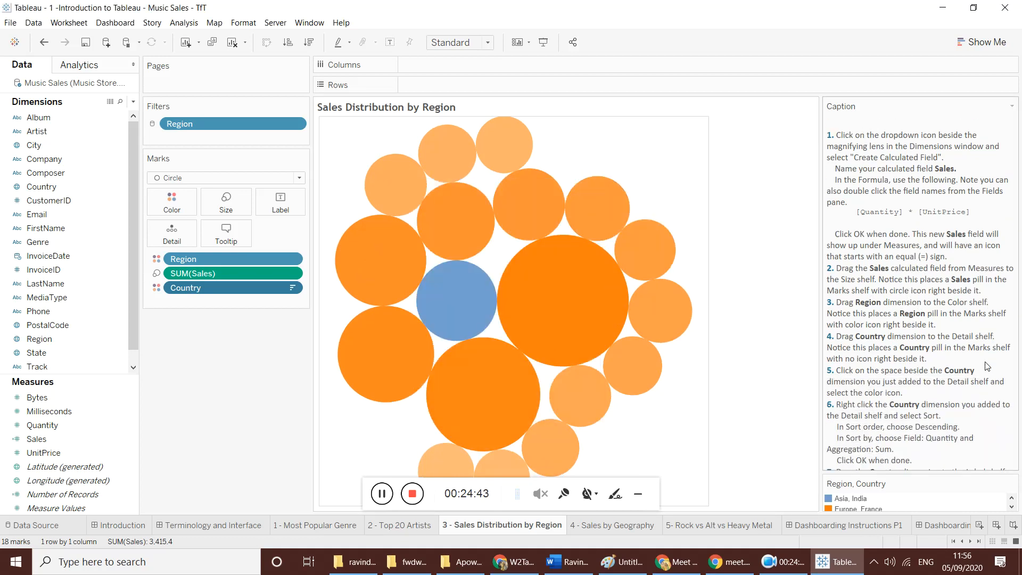
- Label the circles with the Country dimension and the Sales measure
scroll(937, 388, "down", 1)
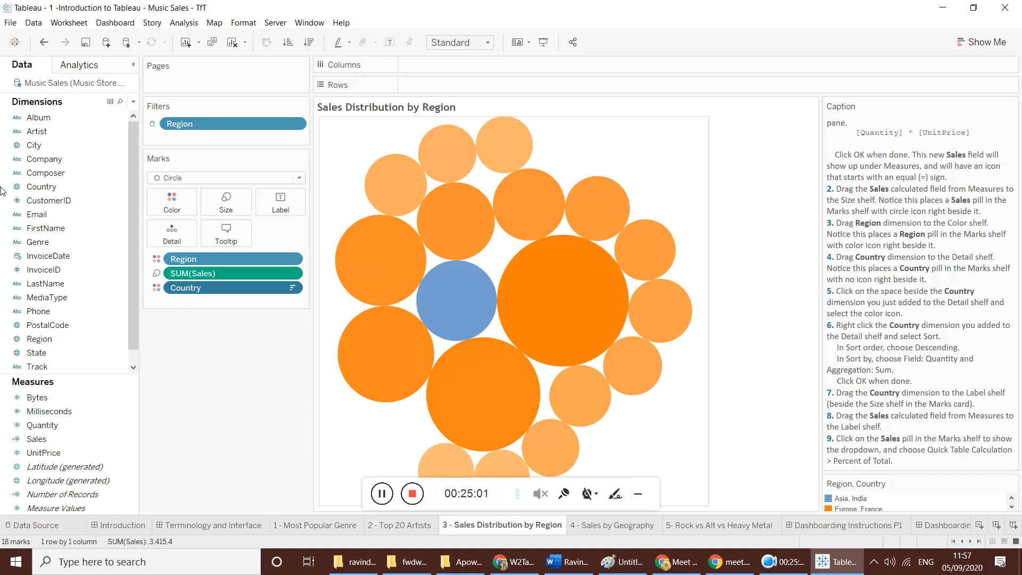
left_click_drag(56, 194, 266, 200)
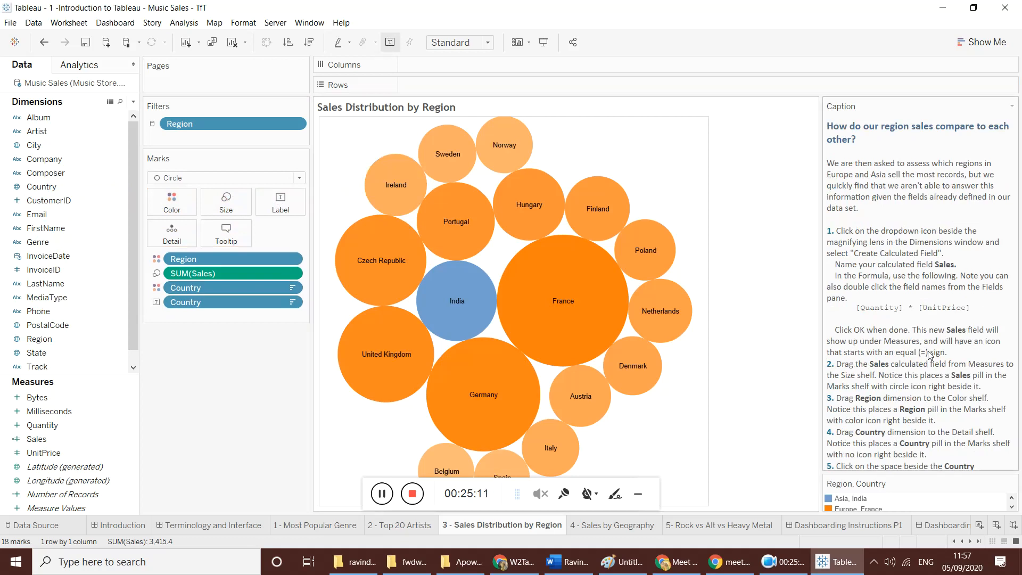
scroll(933, 347, "down", 5)
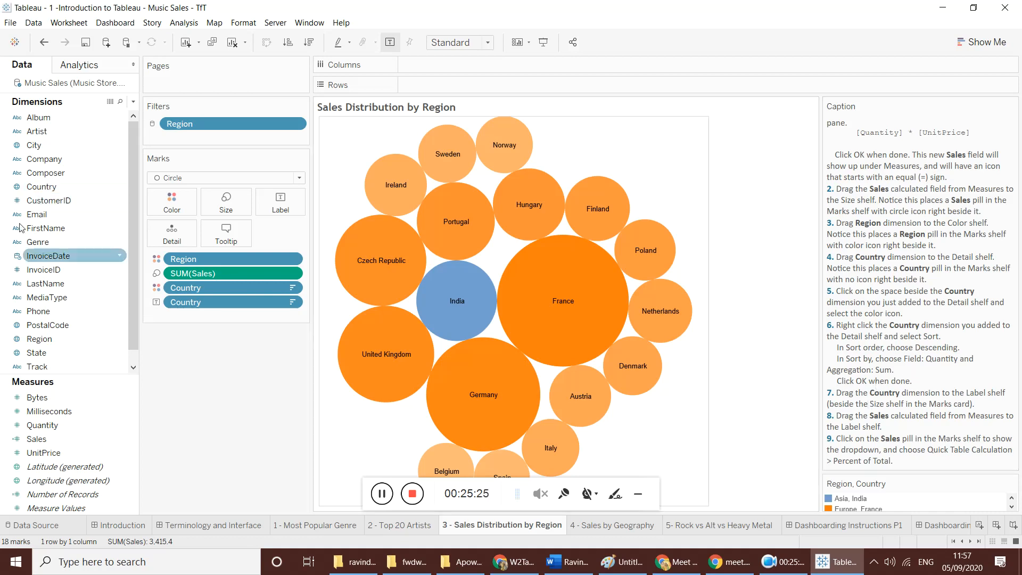
left_click_drag(62, 442, 278, 209)
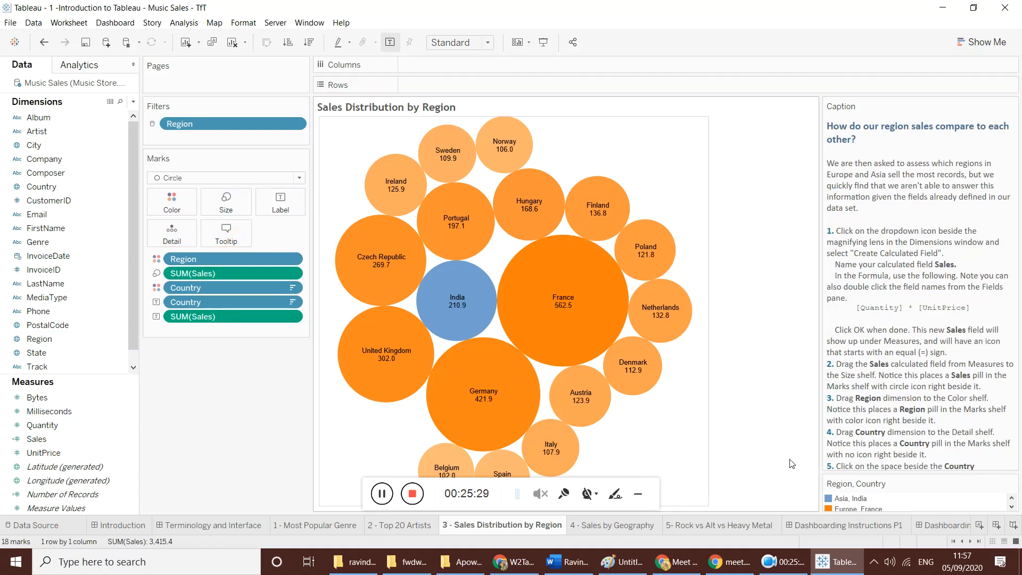
- Apply the Percent of Total quick table calculation to the Sales measure used for the circle labels
scroll(948, 414, "down", 5)
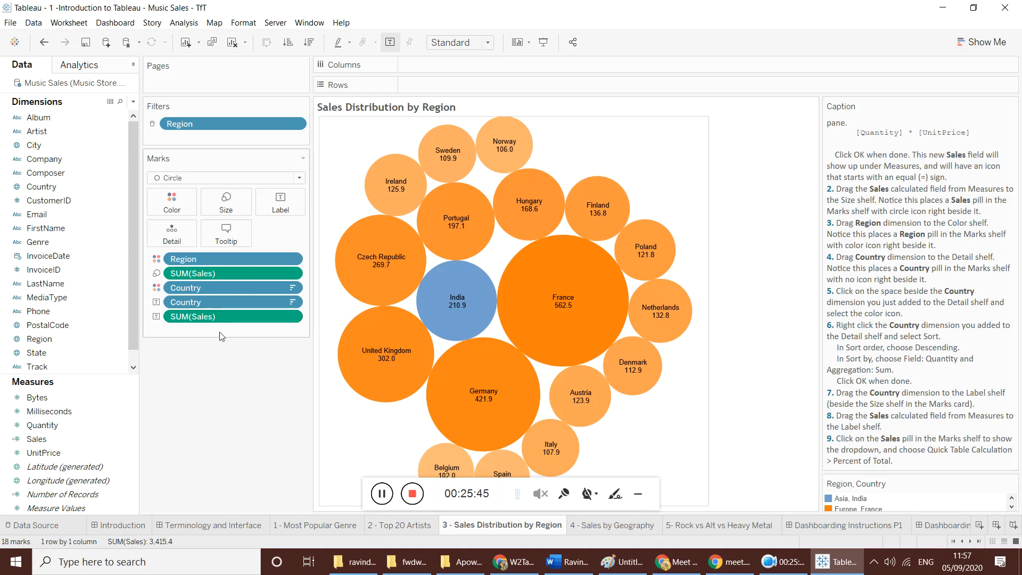
left_click(291, 318)
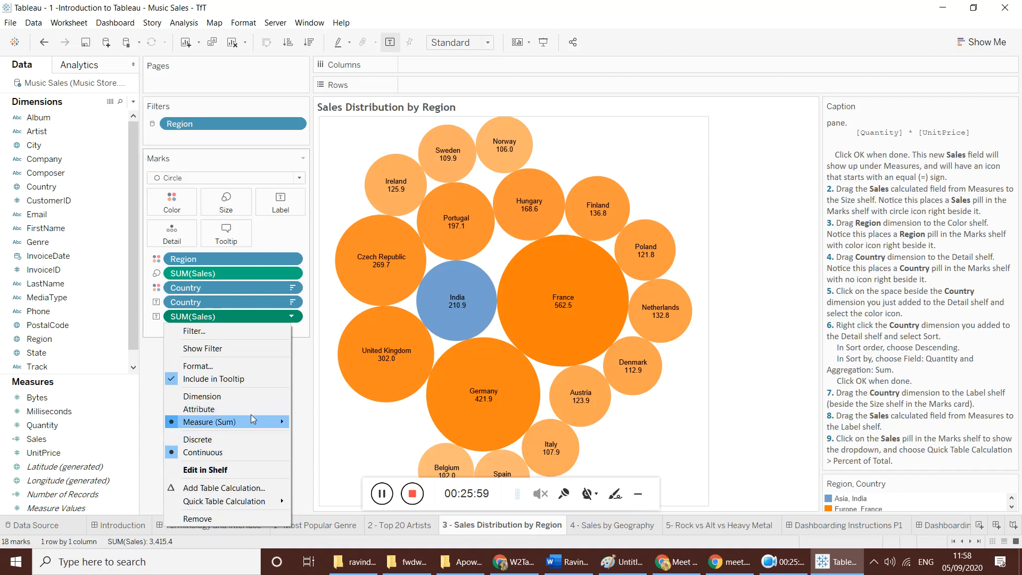
mouse_move(248, 423)
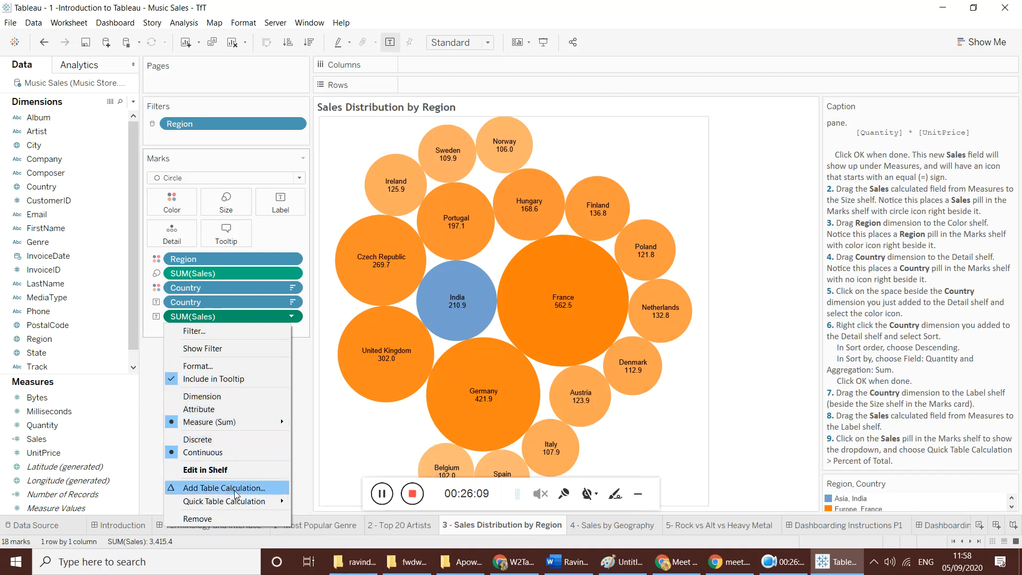
mouse_move(240, 503)
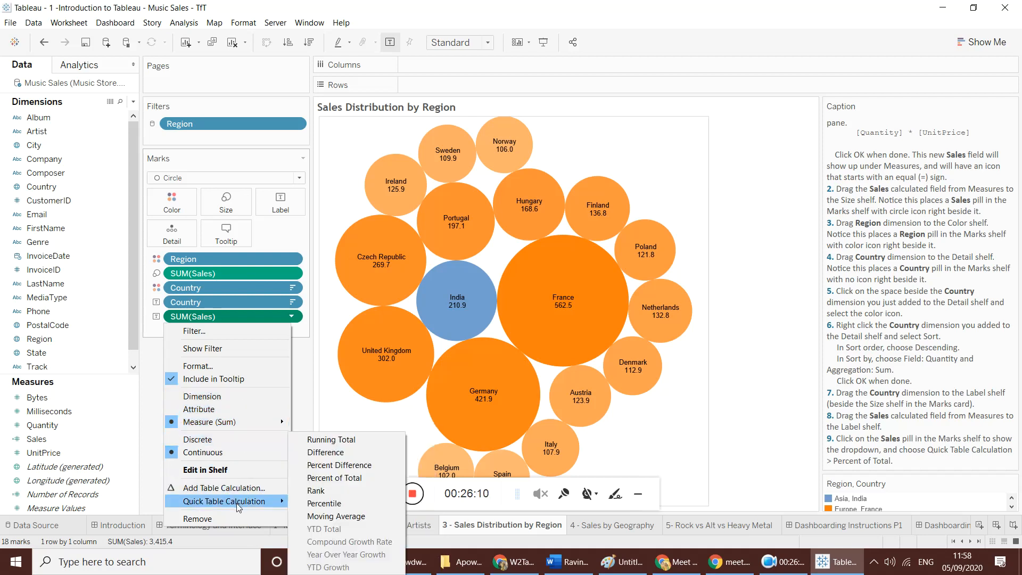
left_click(331, 478)
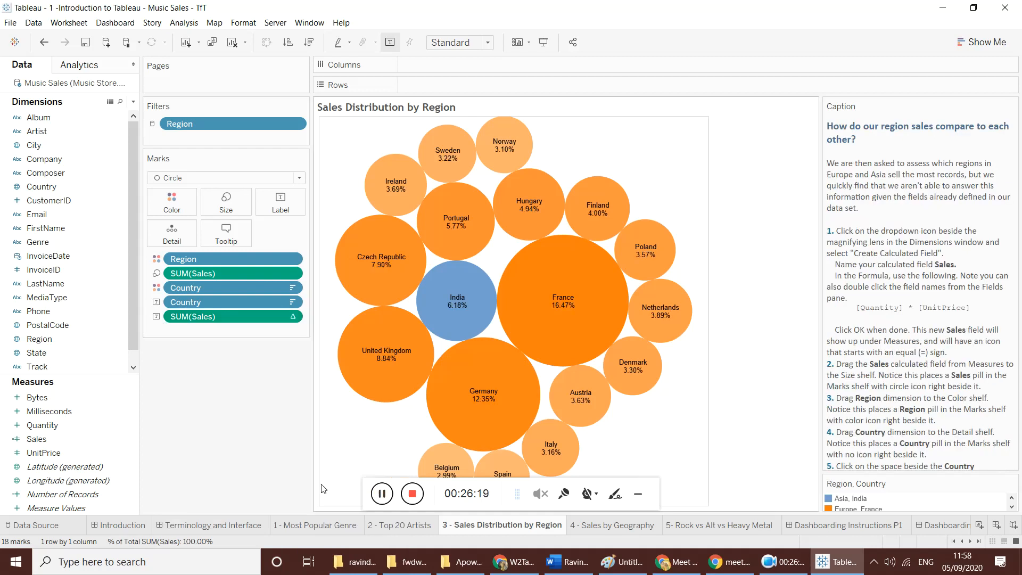
scroll(897, 234, "down", 5)
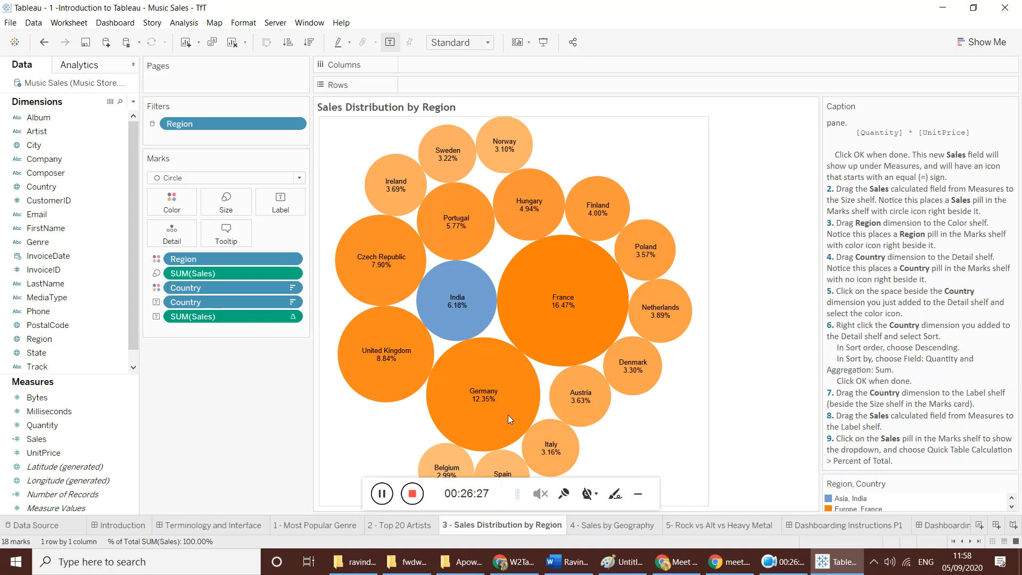
- On the 4 - Sales by Geography sheet, plot the Country dimension geographically and change the mark type to Map
left_click(626, 526)
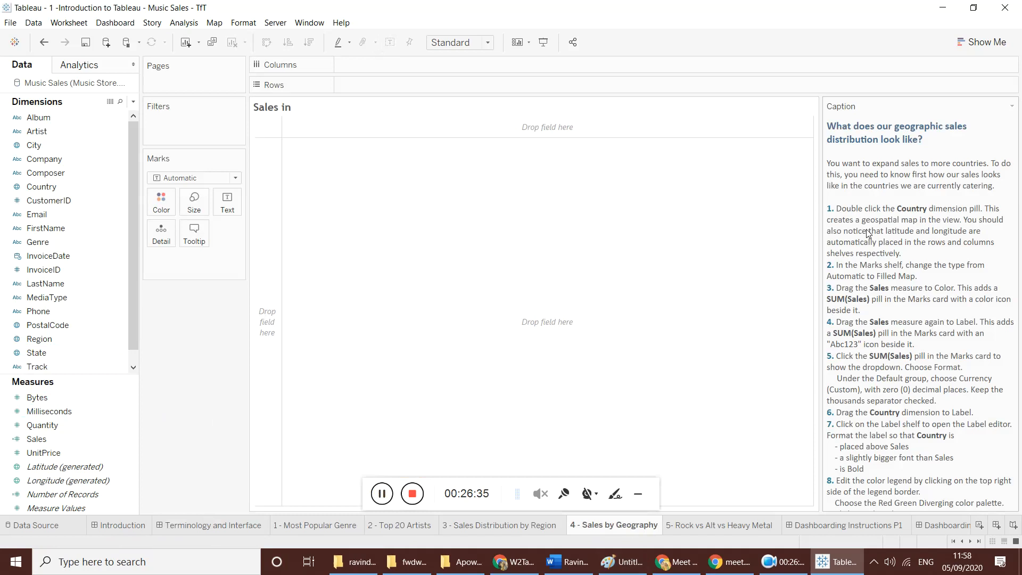
scroll(913, 205, "down", 1)
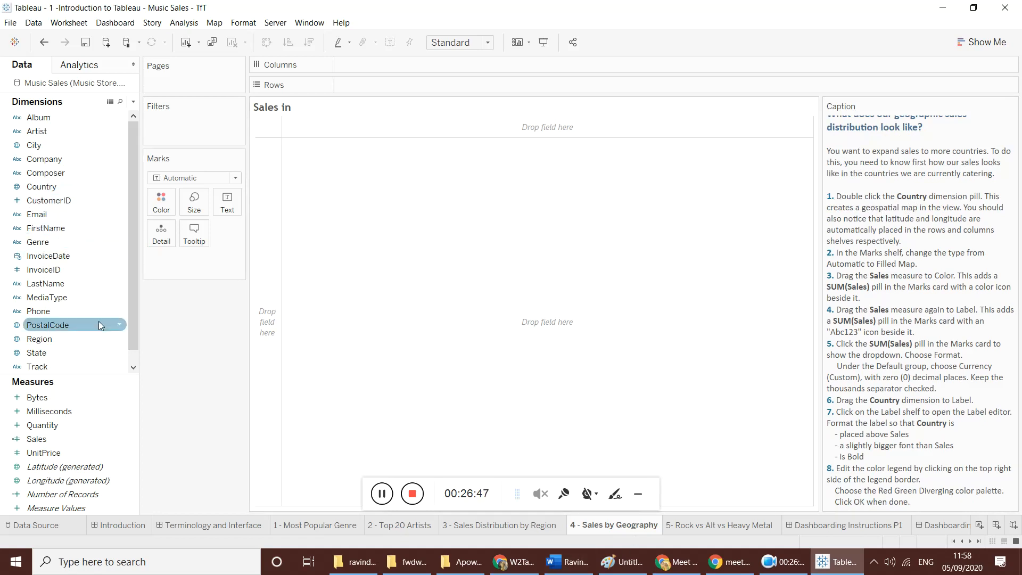
left_click(46, 186)
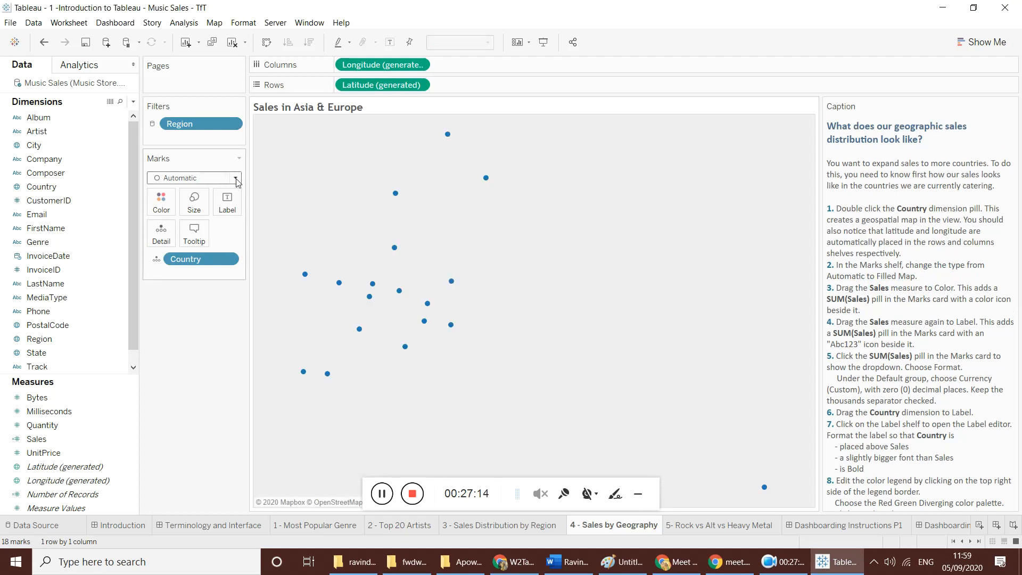
left_click(236, 179)
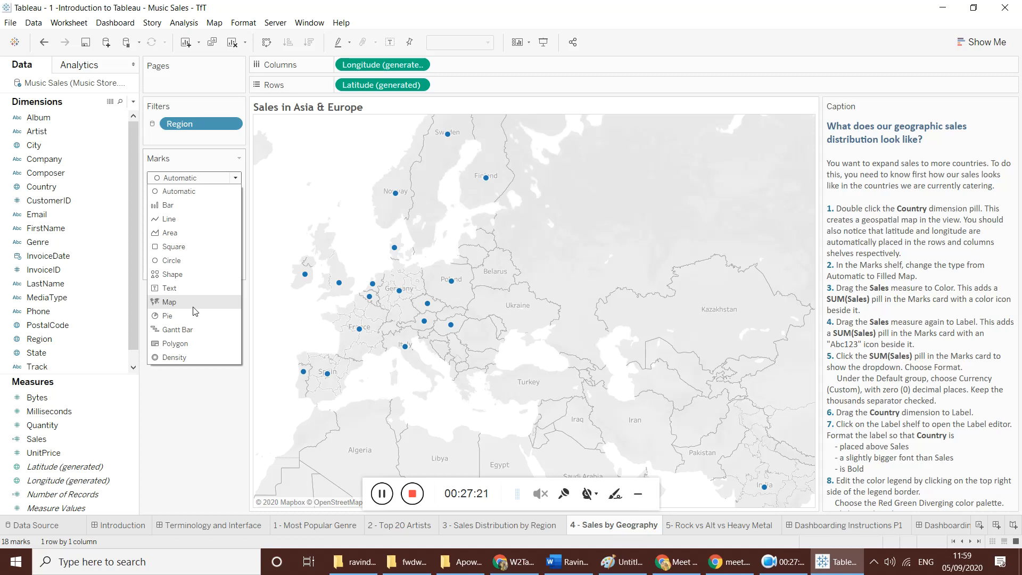
left_click(170, 302)
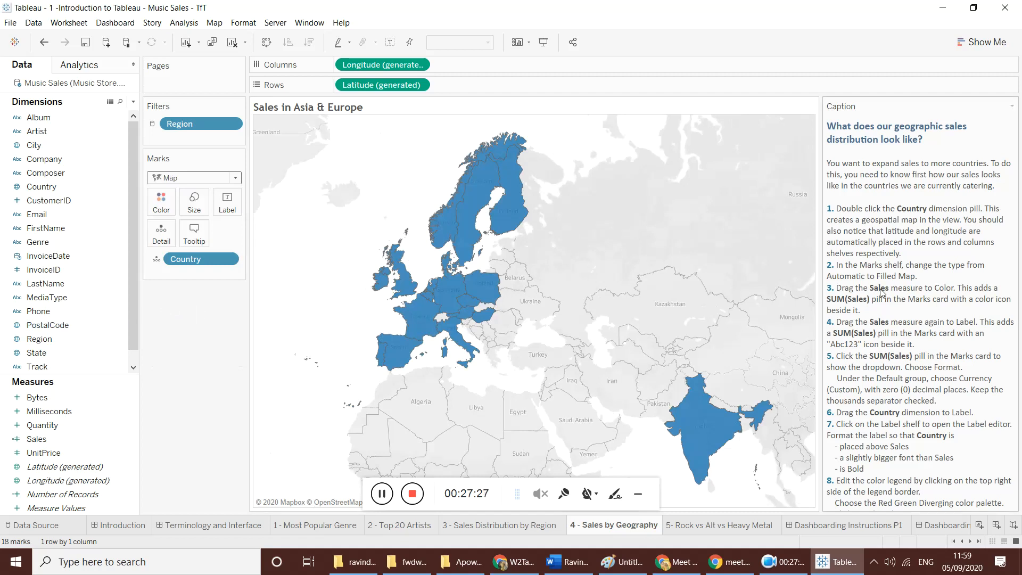
- Color the map's countries by the Sales measure and label them with Sales, dismissing the low battery notice
scroll(877, 309, "down", 1)
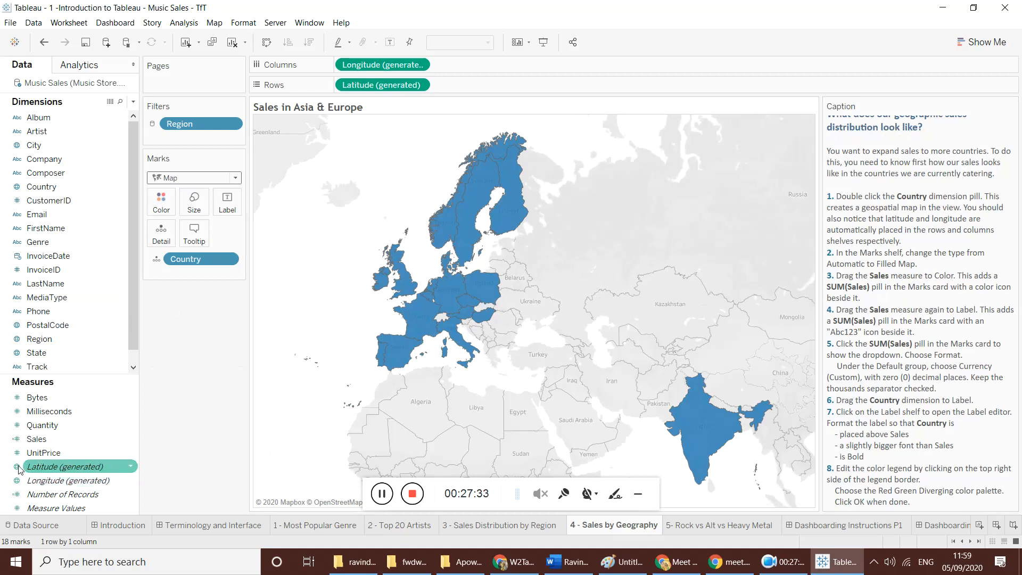
left_click_drag(43, 442, 161, 202)
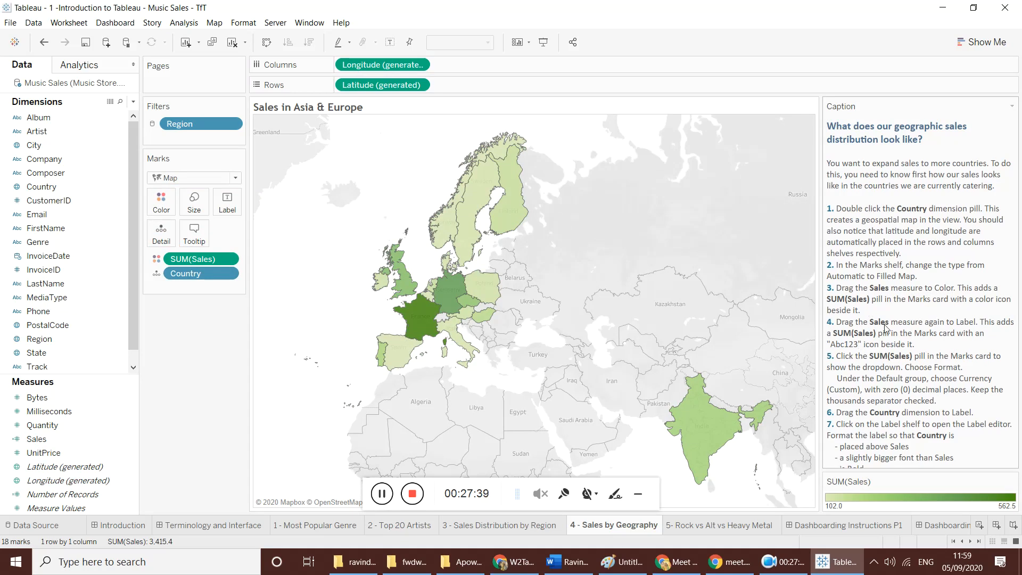
left_click_drag(37, 438, 221, 206)
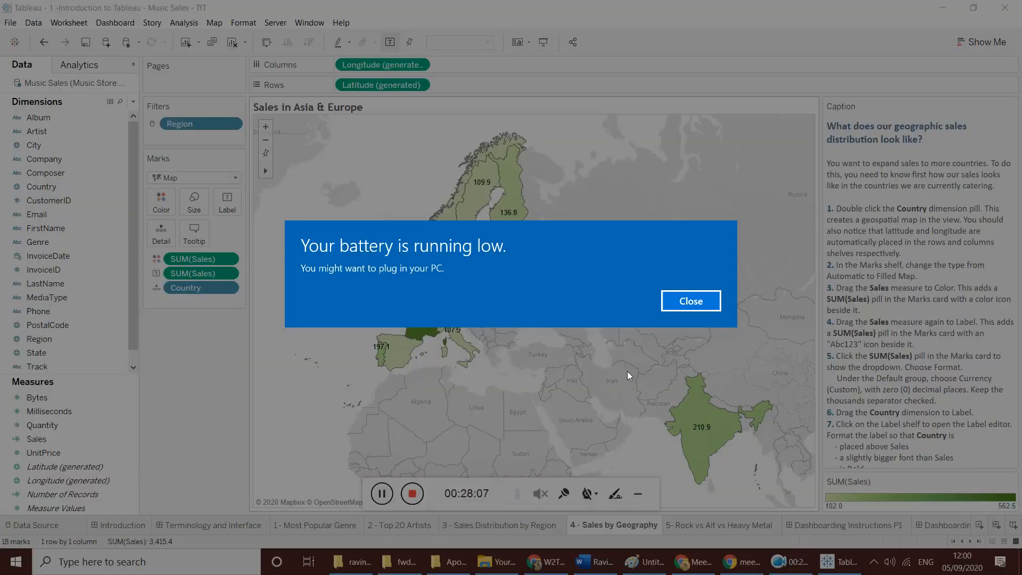
left_click(698, 302)
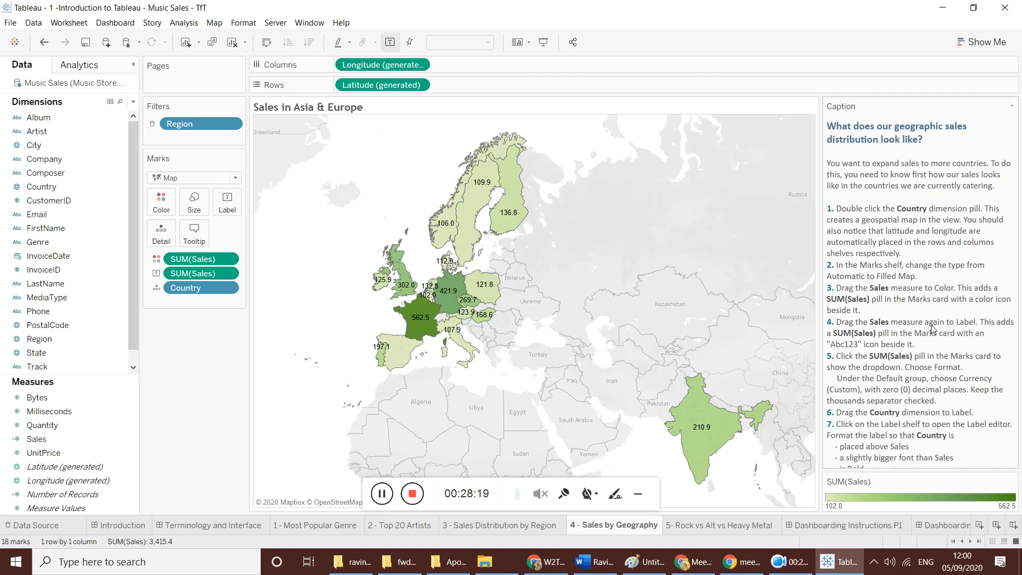
- Format the default numbers of SUM(Sales) as Currency (Custom)
scroll(899, 339, "down", 2)
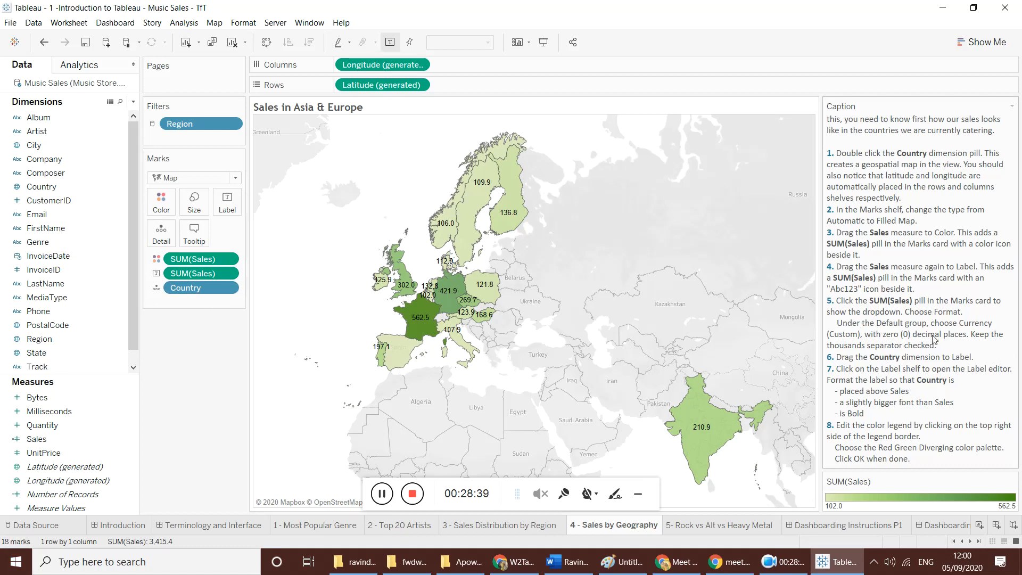
left_click(228, 259)
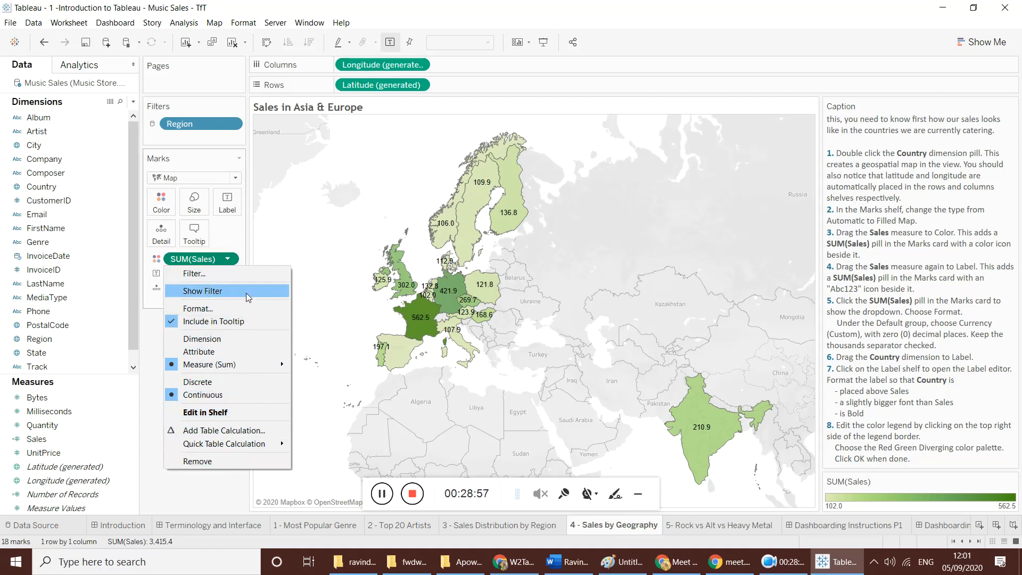
left_click(244, 309)
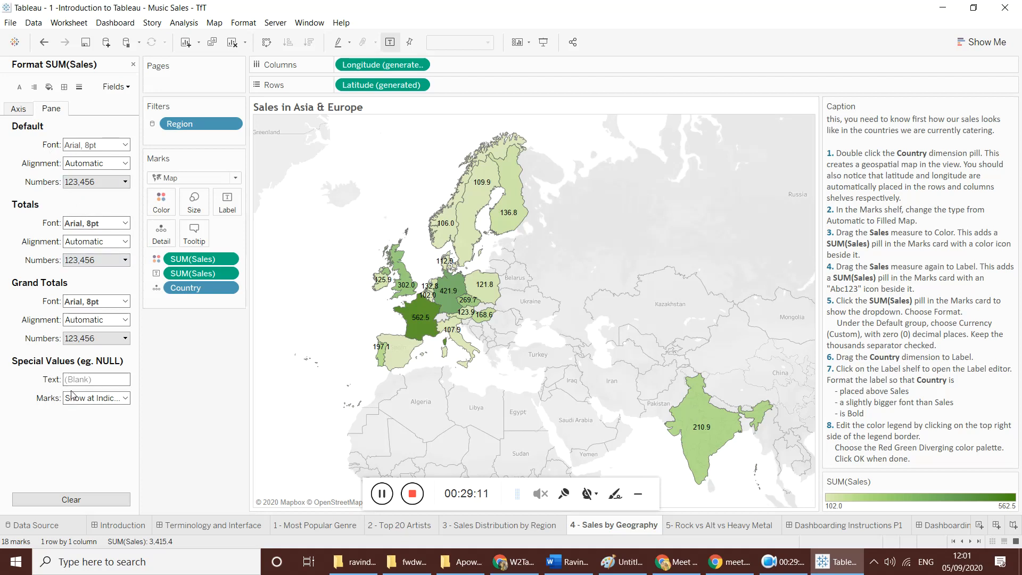
left_click(124, 163)
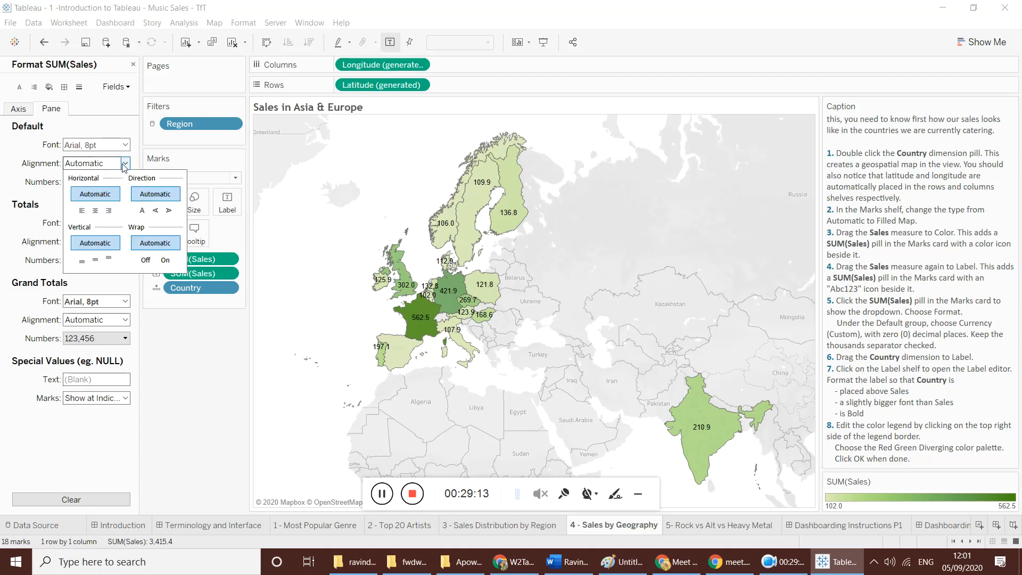
left_click(125, 163)
left_click(124, 182)
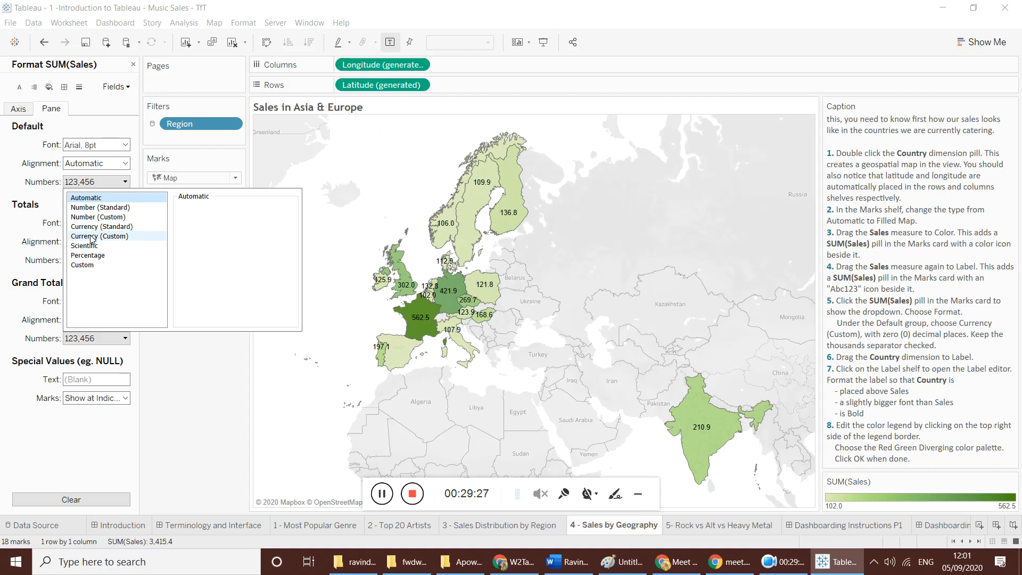
left_click(91, 236)
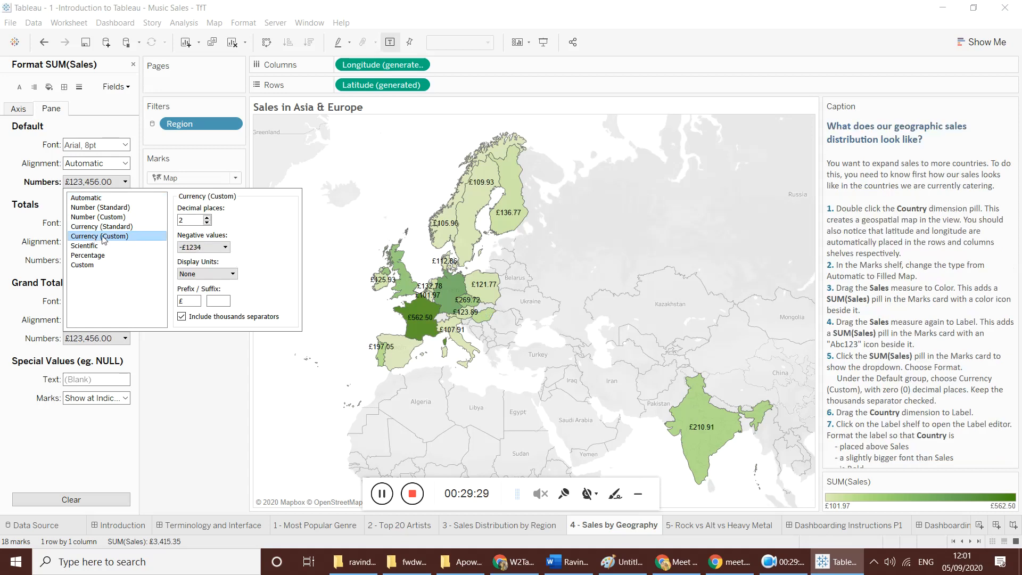
- Set the Sales currency format to 0 decimal places, keep thousands separators included, and close the formatting settings
scroll(906, 374, "down", 1)
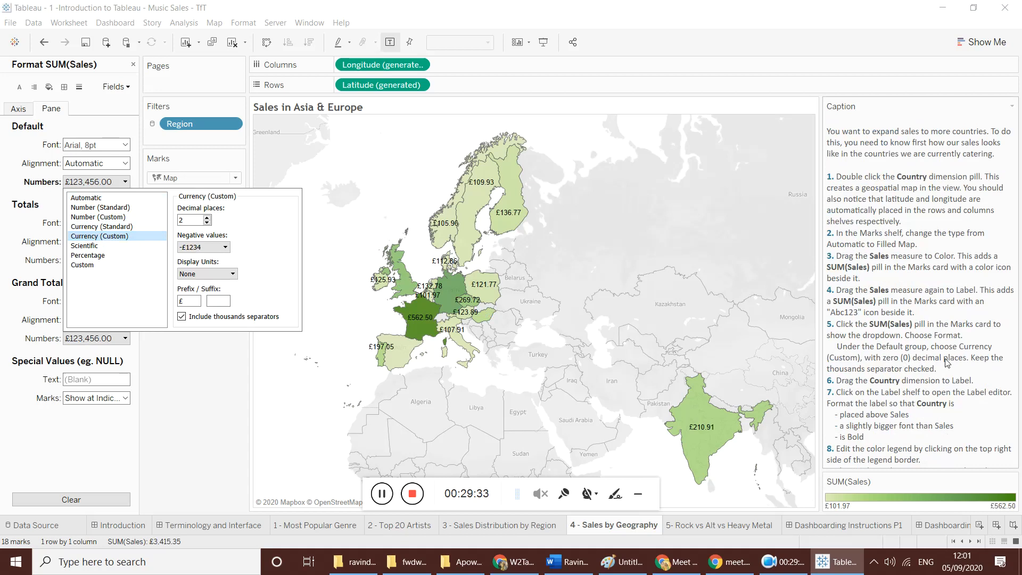
mouse_move(411, 292)
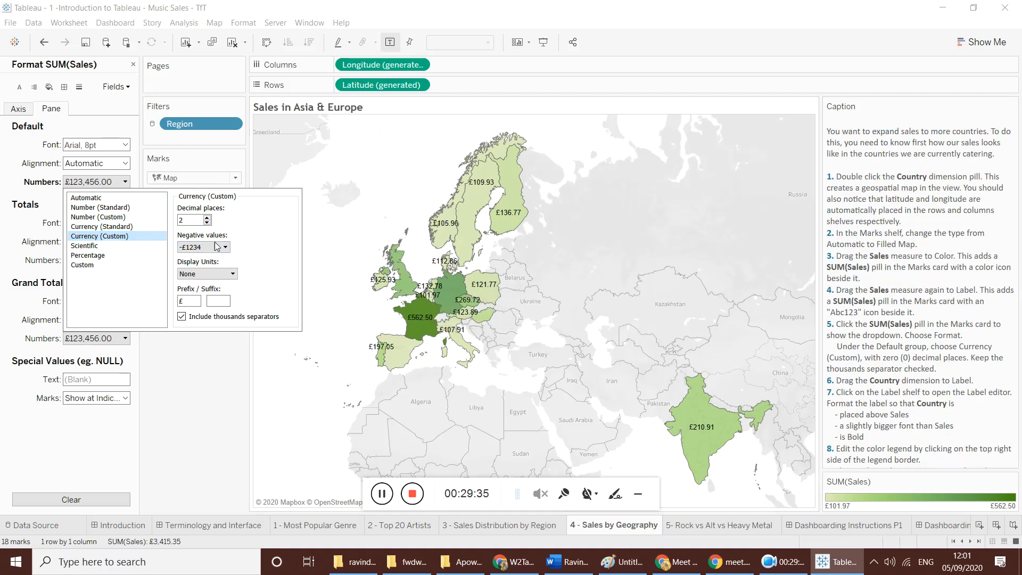
double_click(207, 223)
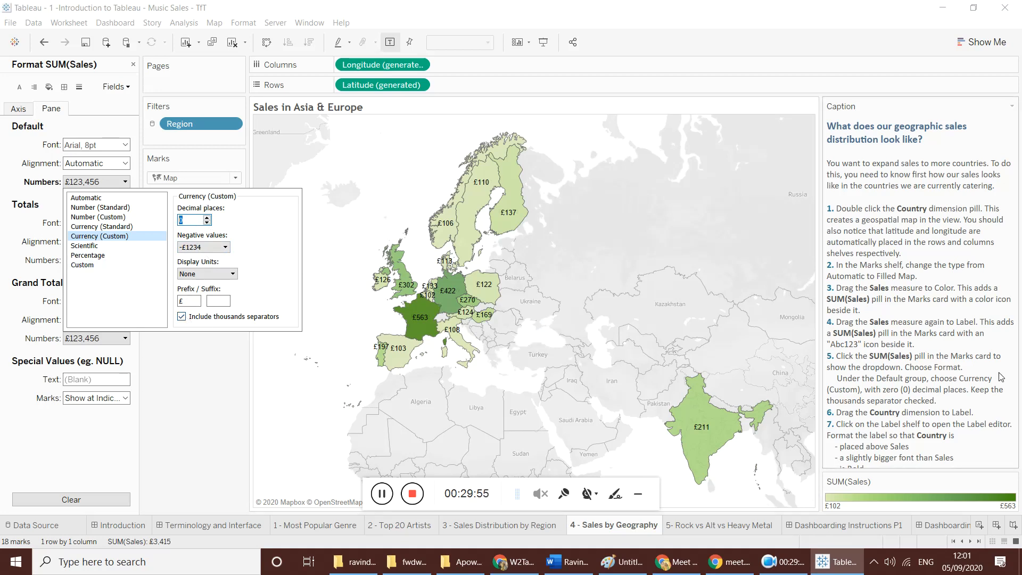
scroll(1001, 377, "down", 2)
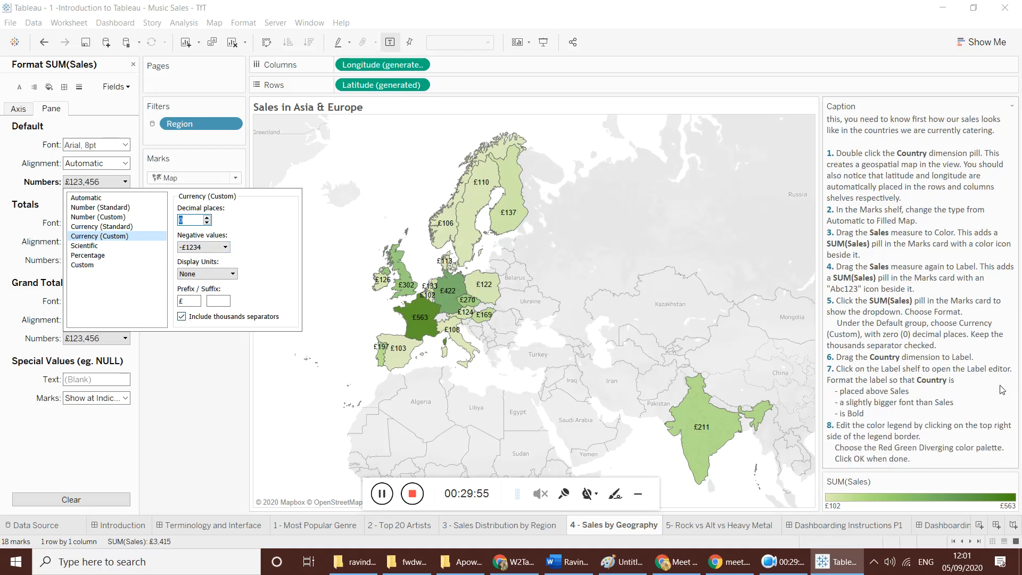
left_click(177, 379)
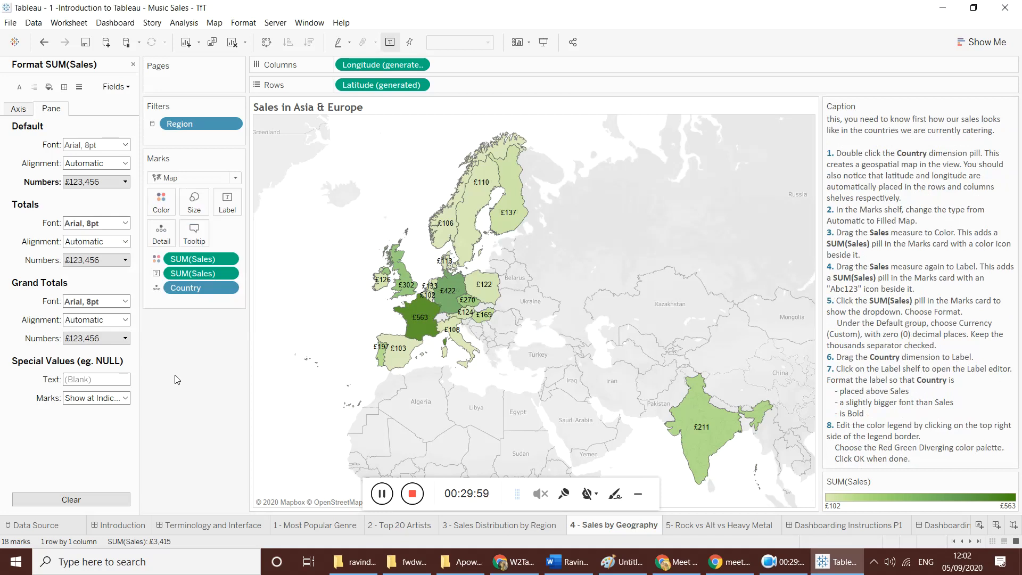
mouse_move(463, 218)
left_click(133, 65)
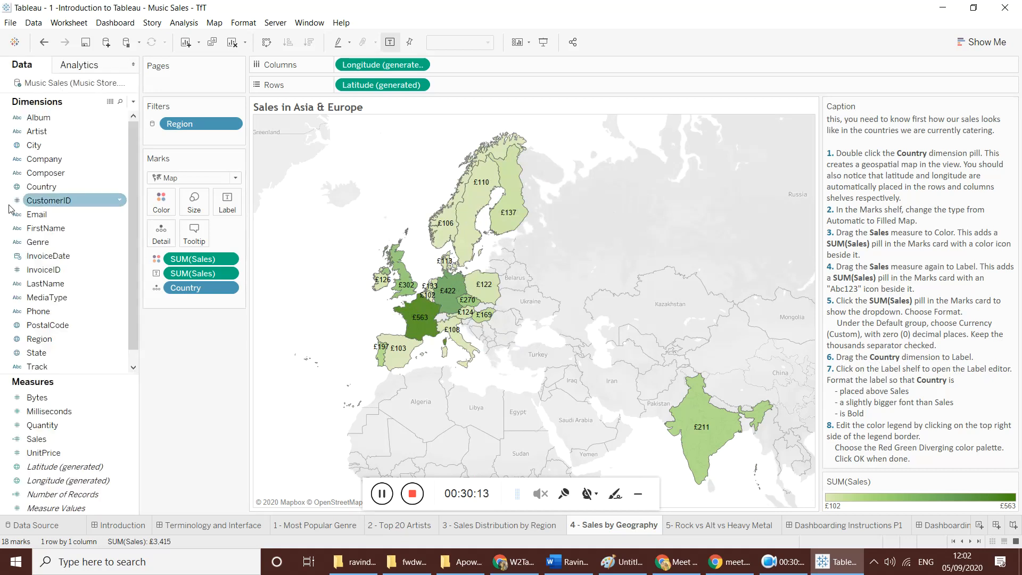
- Add the Country dimension to the map's mark labels
left_click_drag(31, 193, 223, 204)
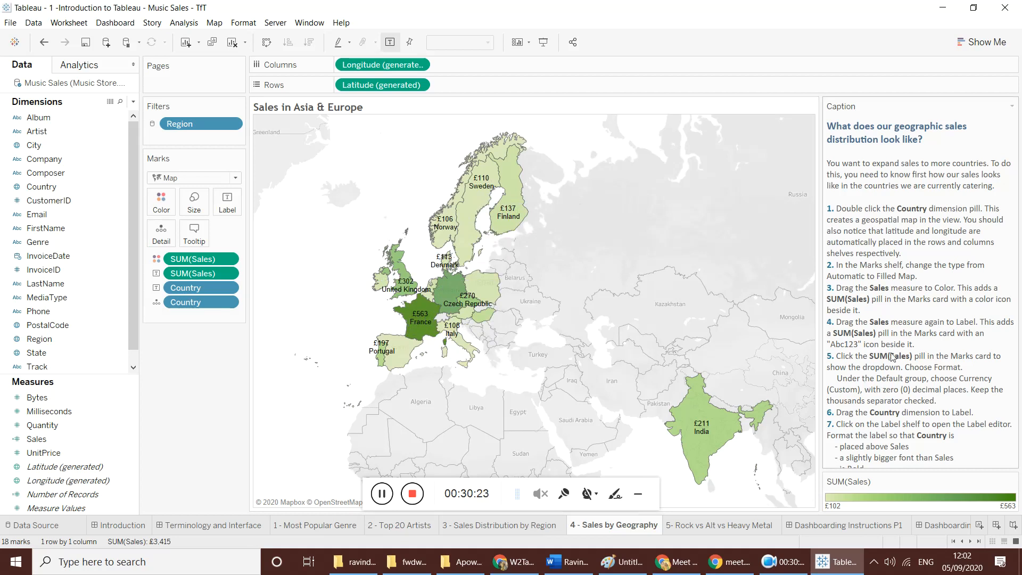
scroll(884, 373, "down", 1)
scroll(896, 358, "down", 1)
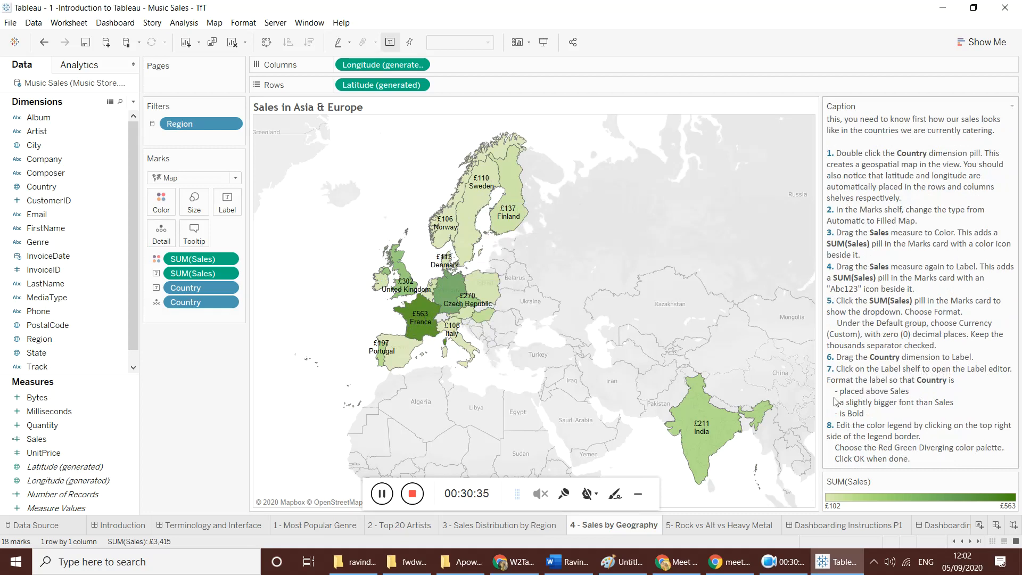
- Edit the mark label text so Country sits on its own line above SUM(Sales), with both lines centered
left_click(237, 201)
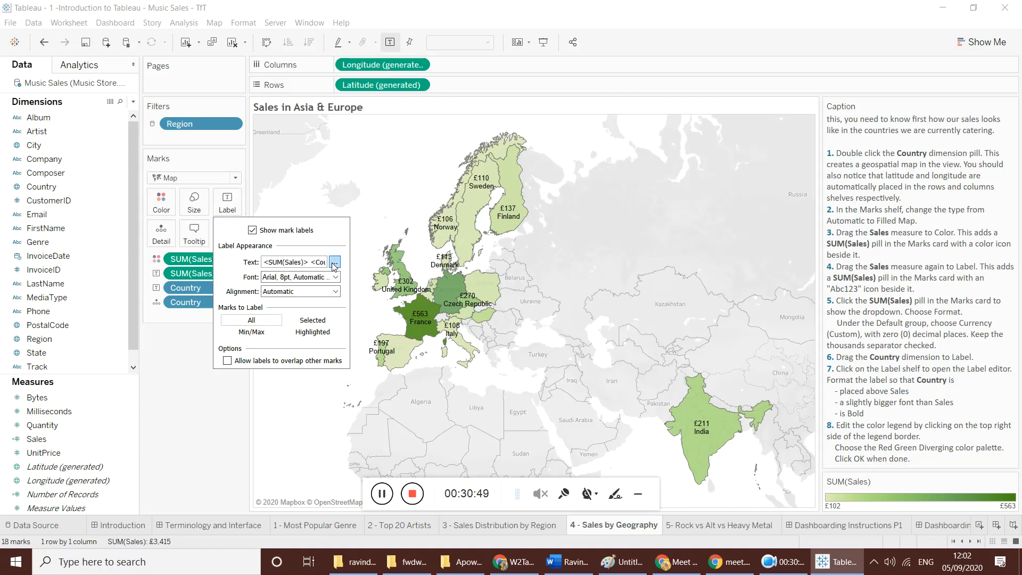
left_click(234, 205)
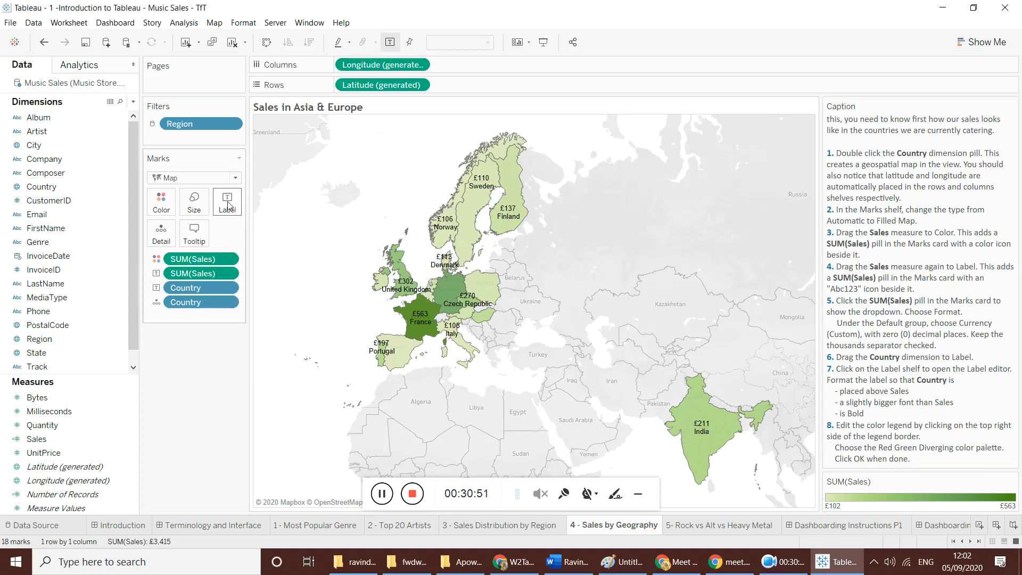
left_click(229, 206)
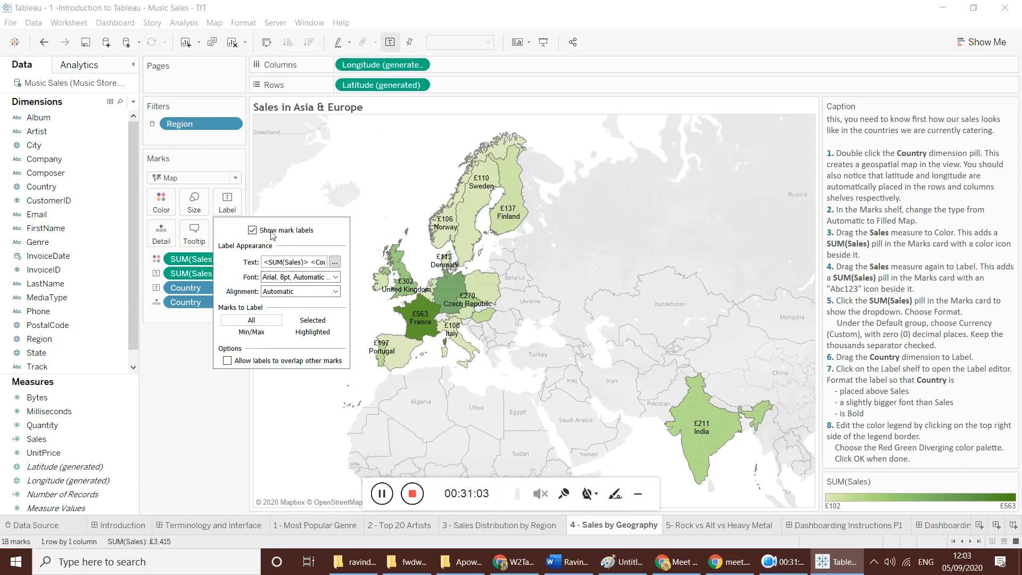
left_click(334, 262)
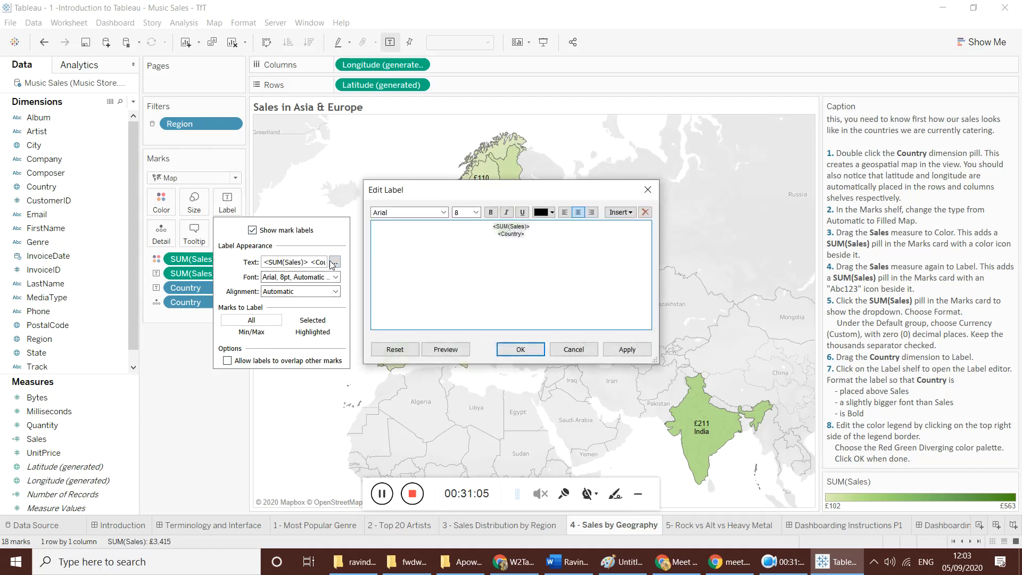
double_click(497, 235)
key("ctrl+x")
key("ctrl+v")
key("Return")
key("ctrl+a")
left_click(578, 212)
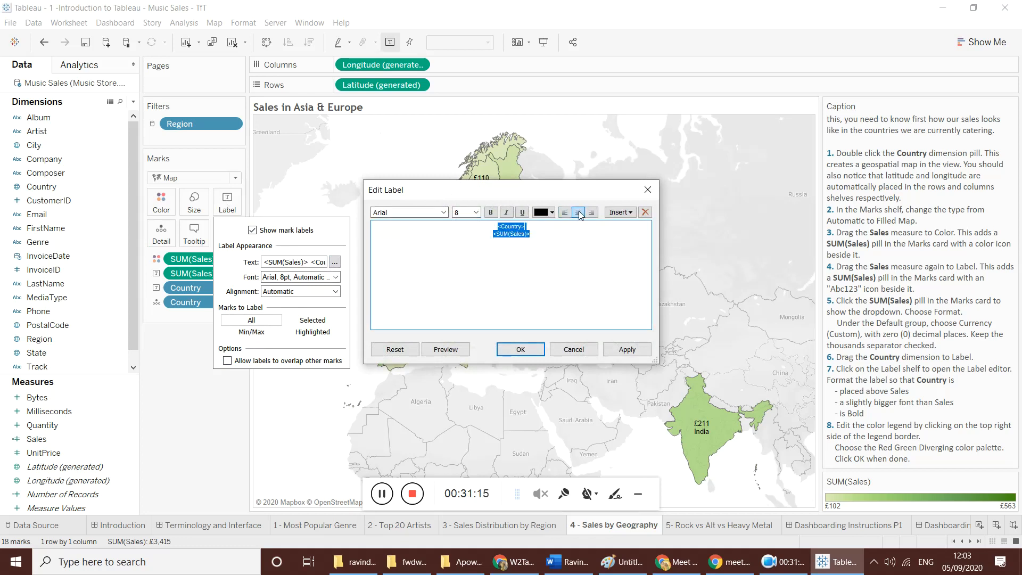
left_click(536, 238)
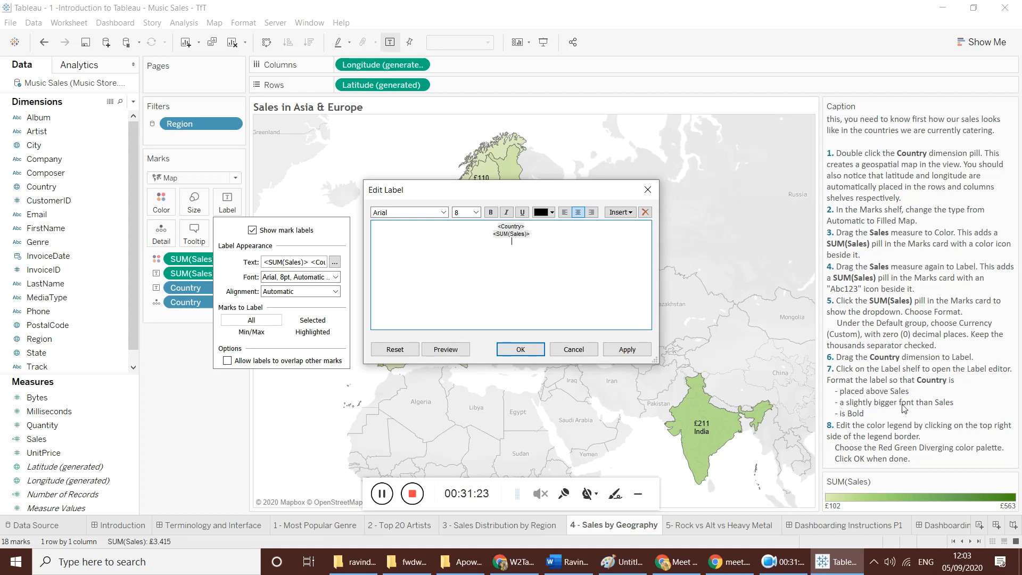
- Make the Country line of the label bold and slightly larger than the Sales line, and accept the label edits
double_click(511, 235)
double_click(512, 225)
left_click_drag(531, 227, 509, 224)
left_click(476, 213)
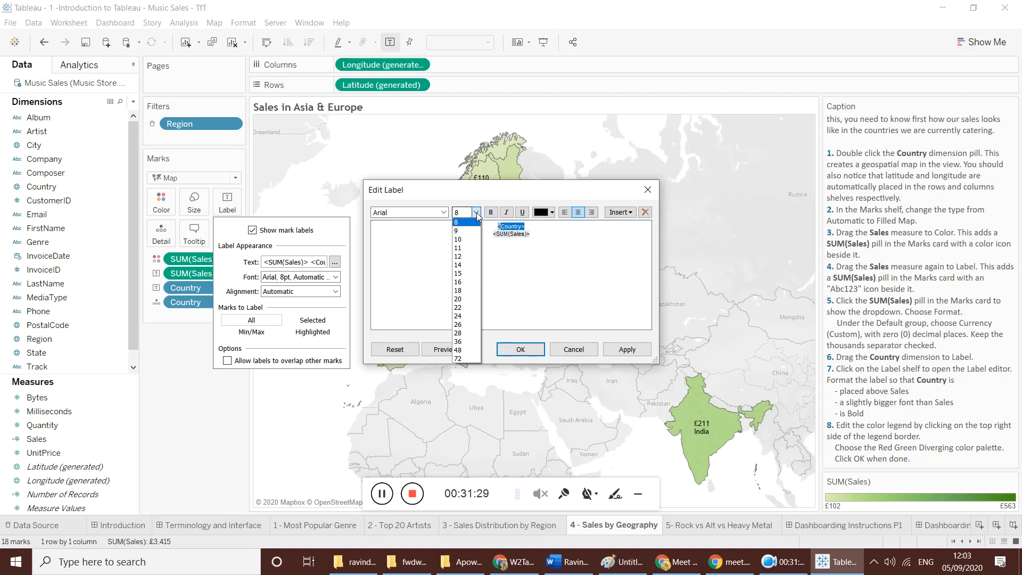
left_click(461, 235)
left_click(554, 248)
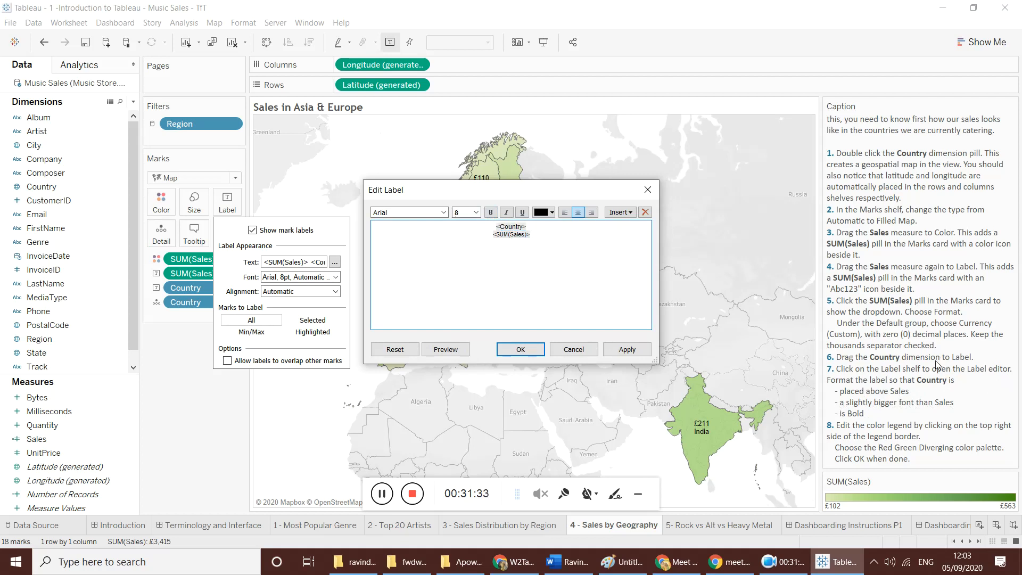
double_click(512, 227)
left_click(491, 212)
left_click(525, 264)
left_click(507, 349)
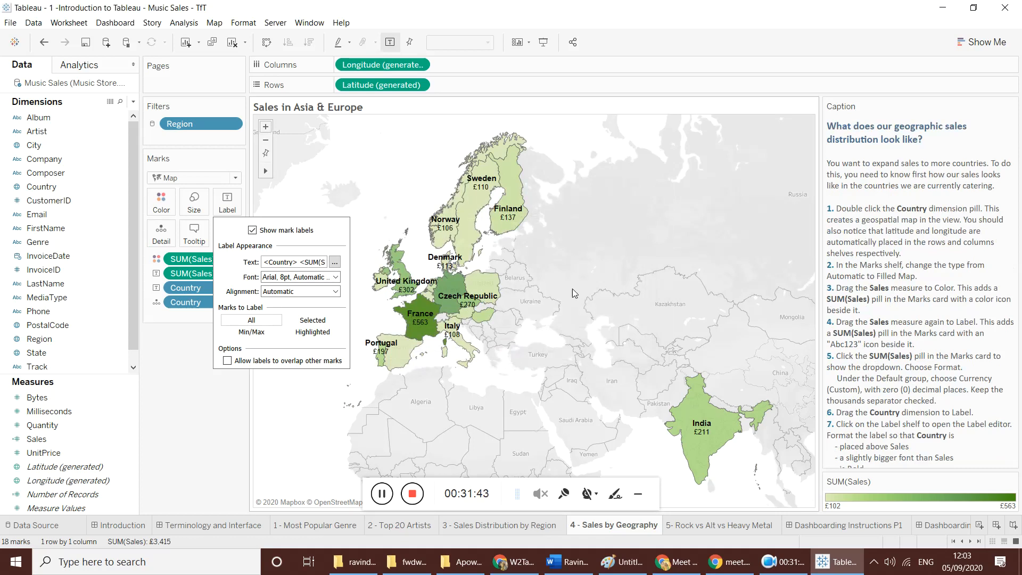
mouse_move(482, 183)
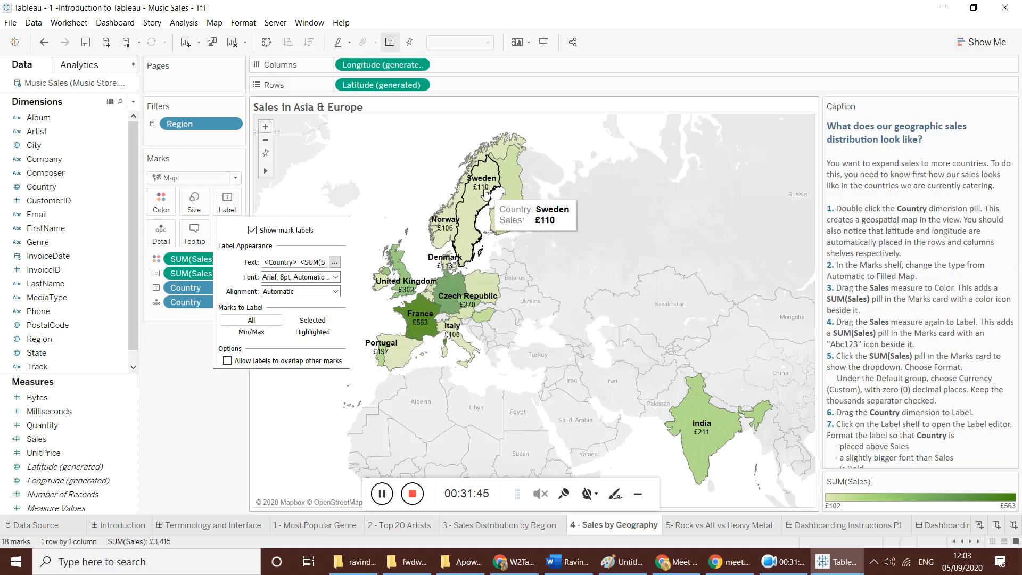
- Change the SUM(Sales) color legend to the Red-Green Diverging palette and apply it to the map
scroll(903, 369, "down", 2)
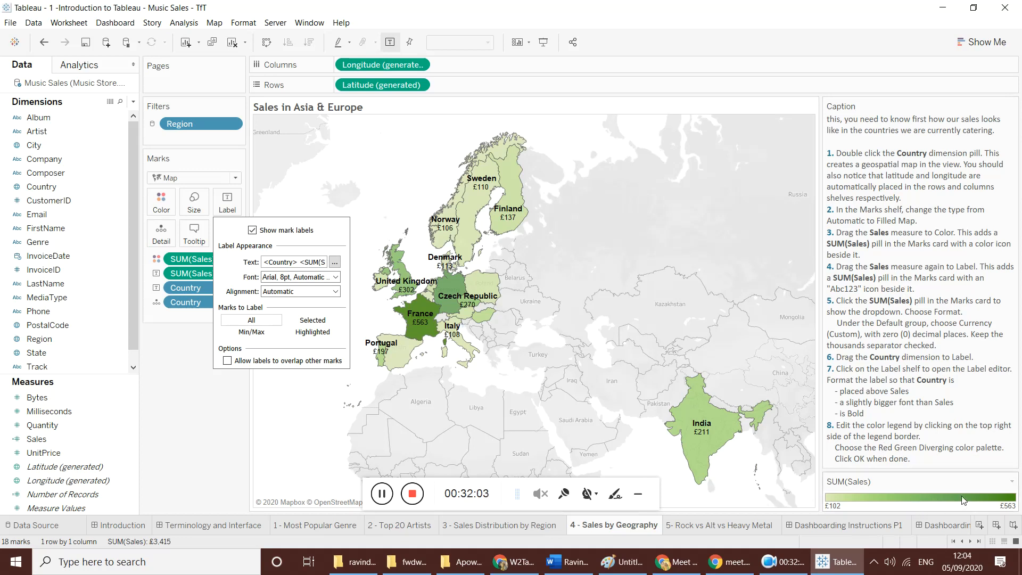
left_click(984, 43)
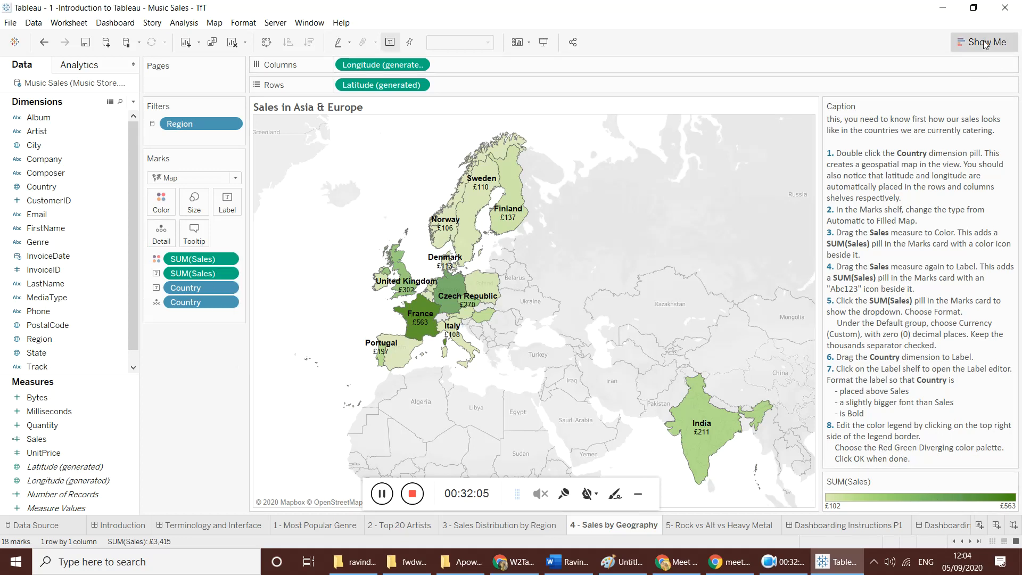
left_click(986, 43)
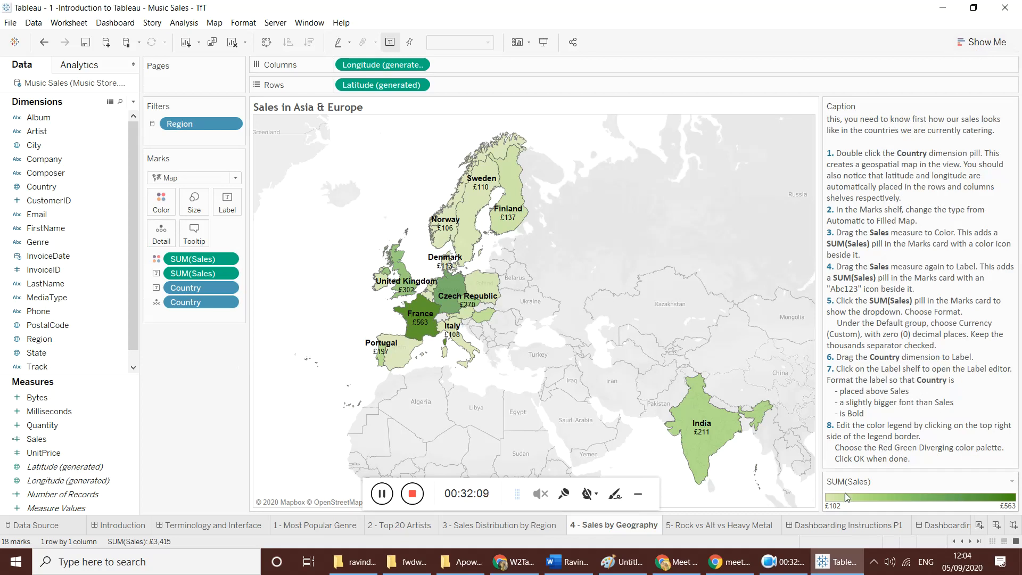
double_click(905, 494)
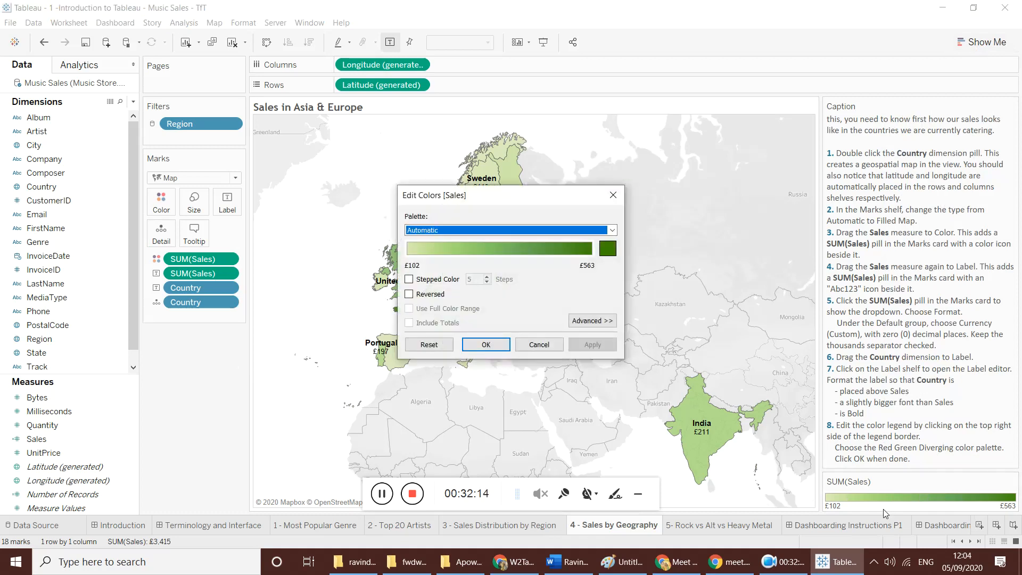
left_click(613, 230)
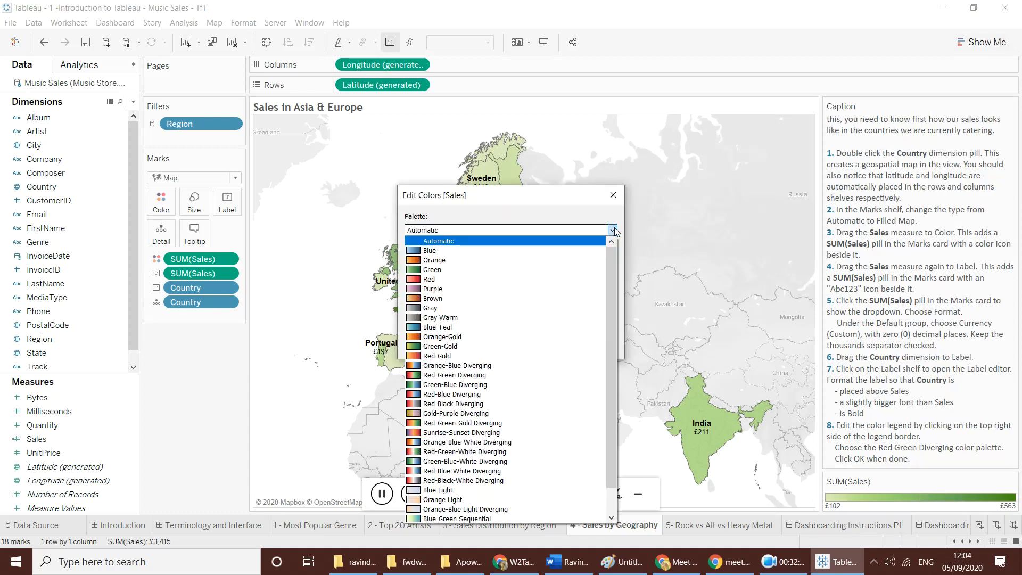
left_click(462, 377)
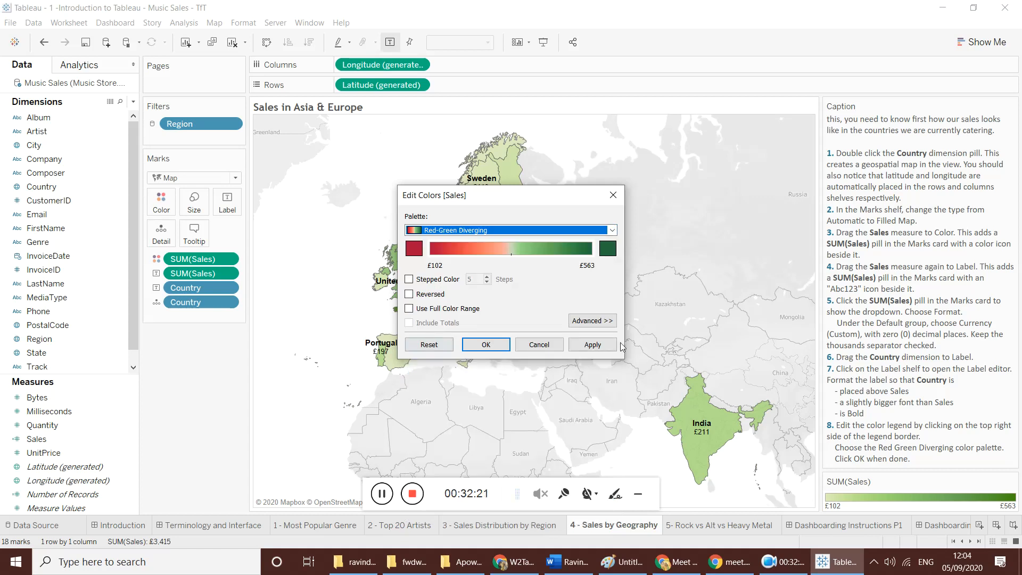
left_click(582, 345)
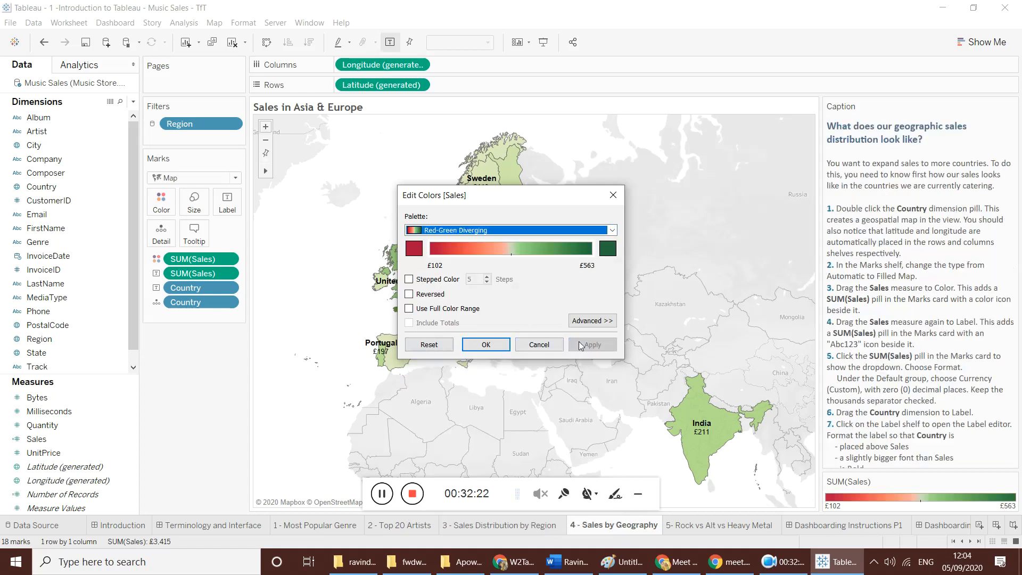
left_click(486, 345)
scroll(866, 400, "down", 2)
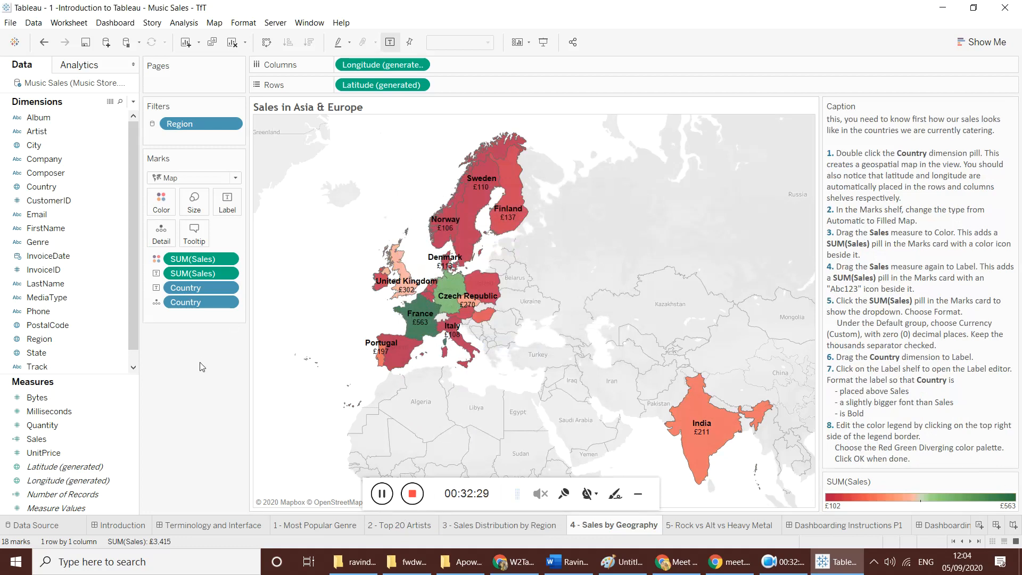
- On the 5- Rock vs Alt vs Heavy Metal sheet, place InvoiceDate on Columns and make it continuous
double_click(714, 526)
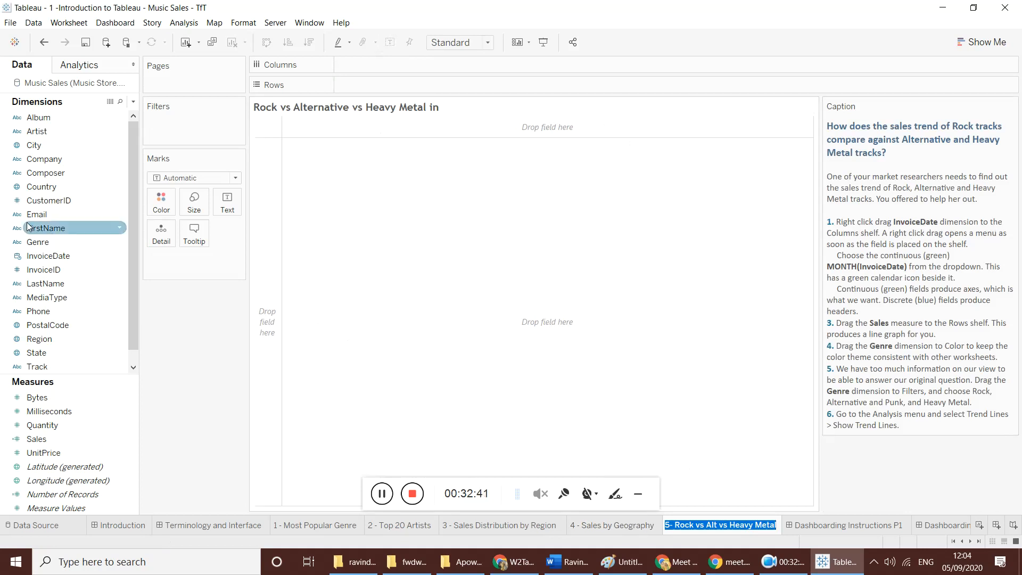
left_click_drag(48, 255, 384, 65)
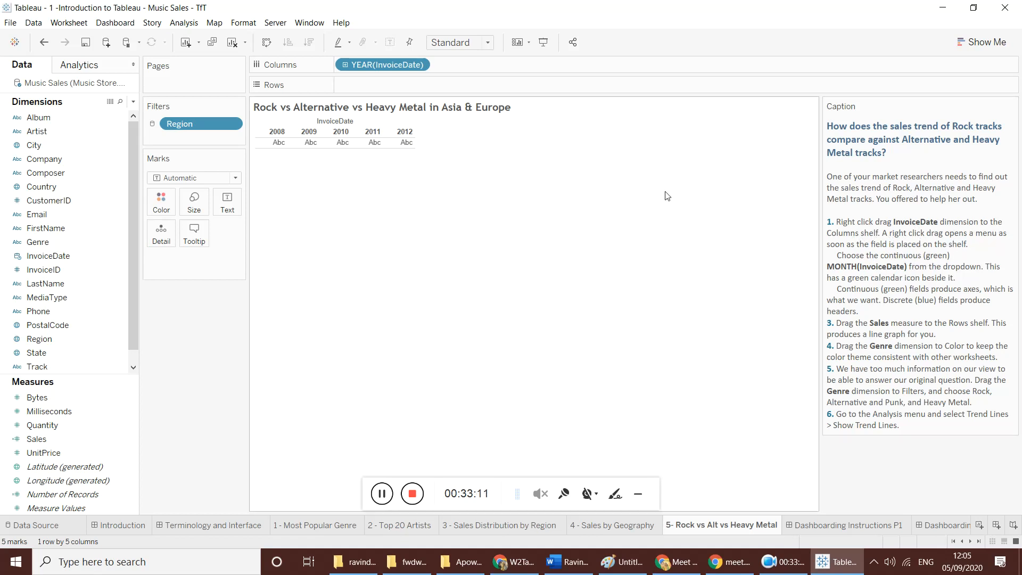
left_click(420, 67)
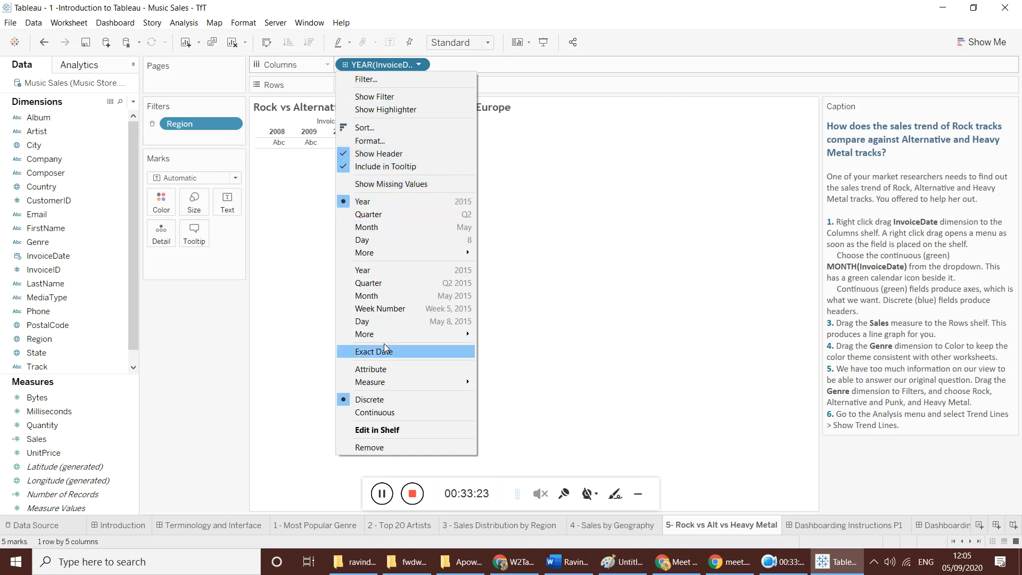
left_click(377, 413)
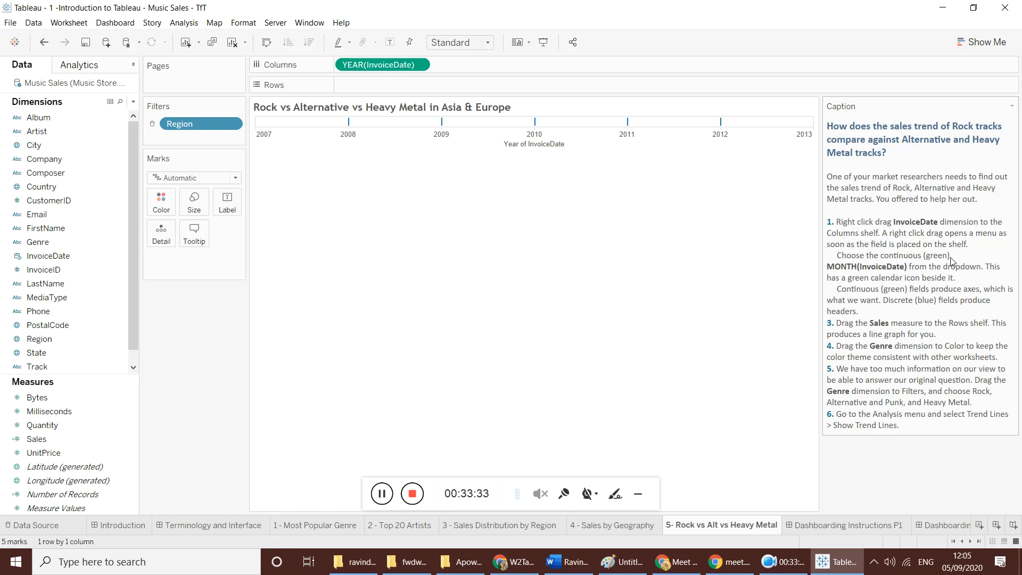
- Change the InvoiceDate field on Columns to the continuous Month level and review its date options
left_click(419, 64)
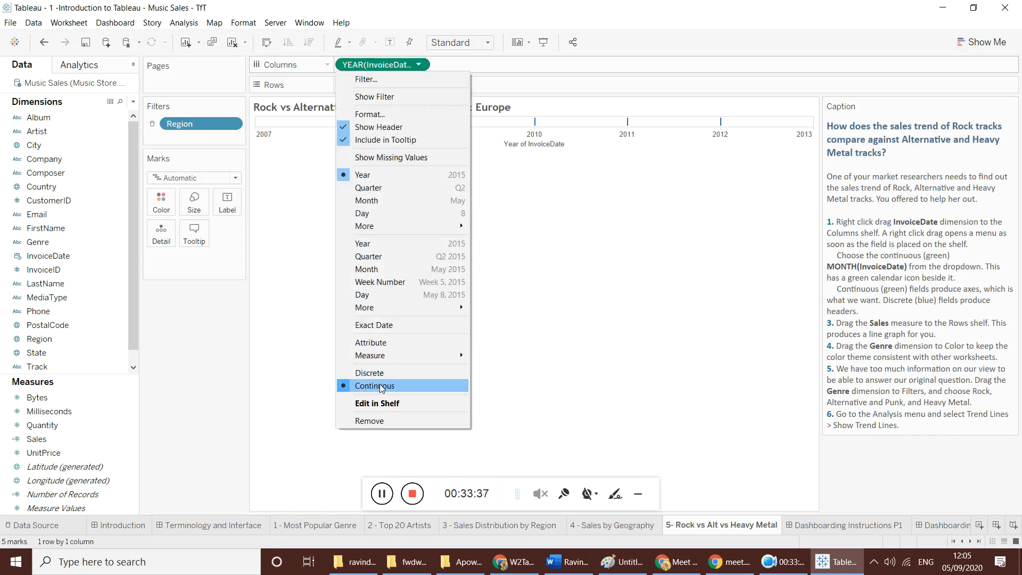
left_click(968, 261)
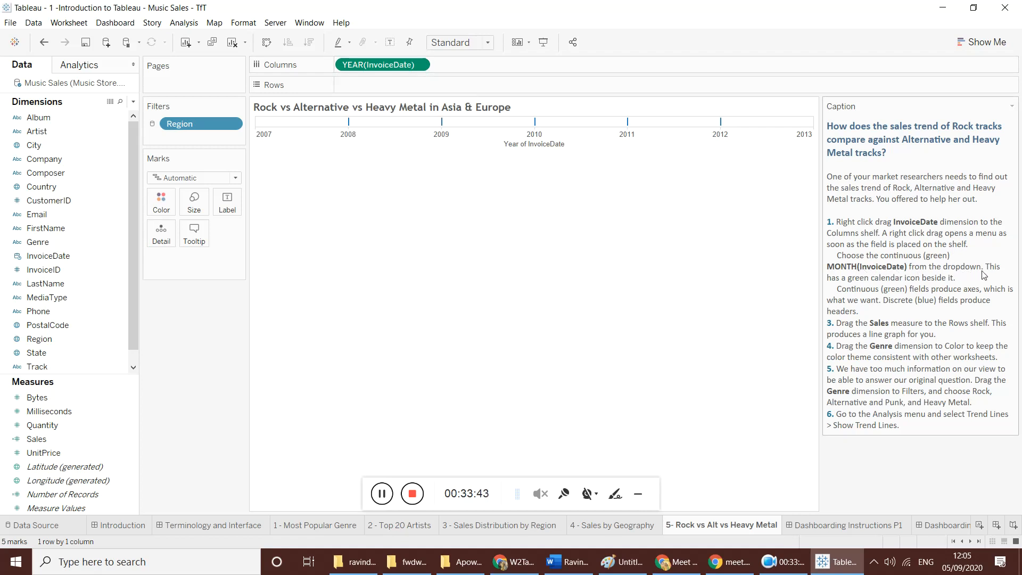
left_click(418, 65)
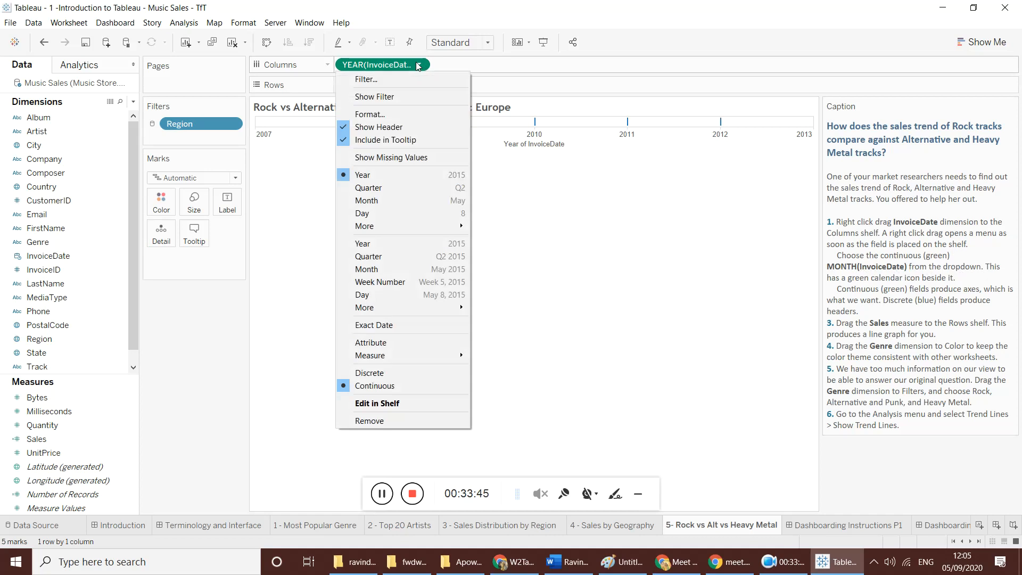
left_click(370, 270)
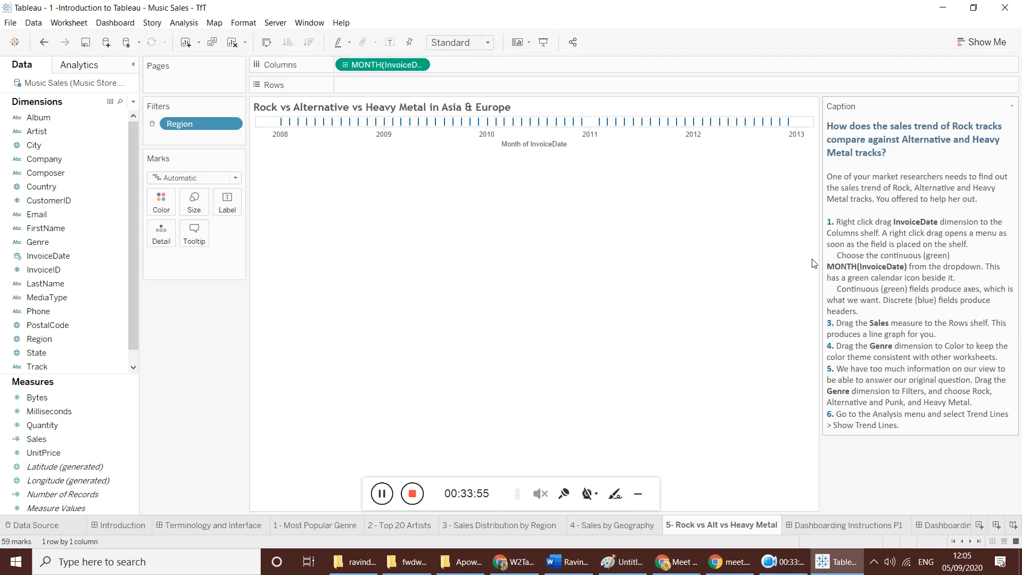
left_click(418, 65)
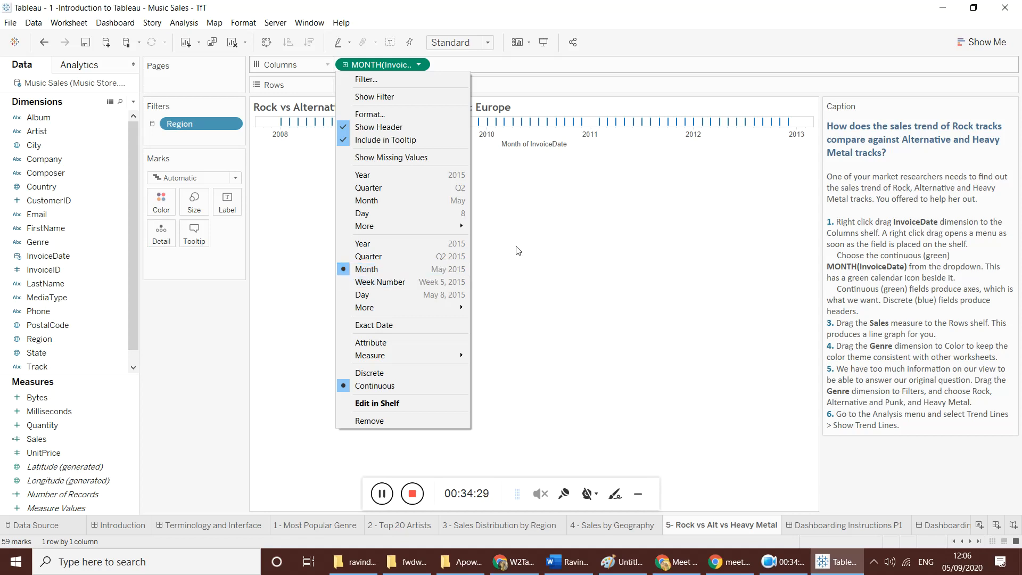
left_click(641, 225)
- Add the Sales measure to Rows and color the lines by Genre, giving the caption more room above the legend
mouse_move(582, 124)
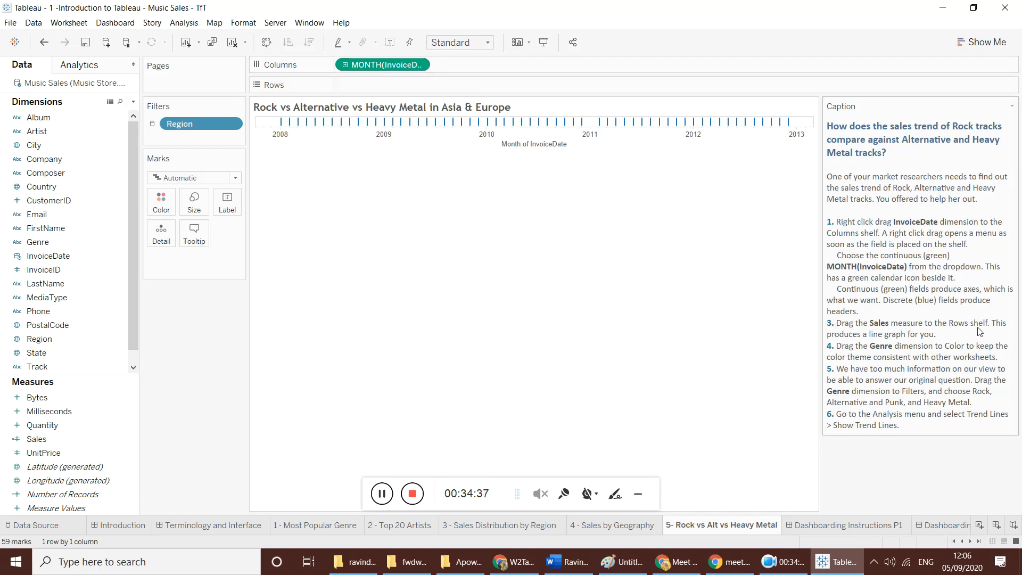
left_click_drag(33, 439, 388, 84)
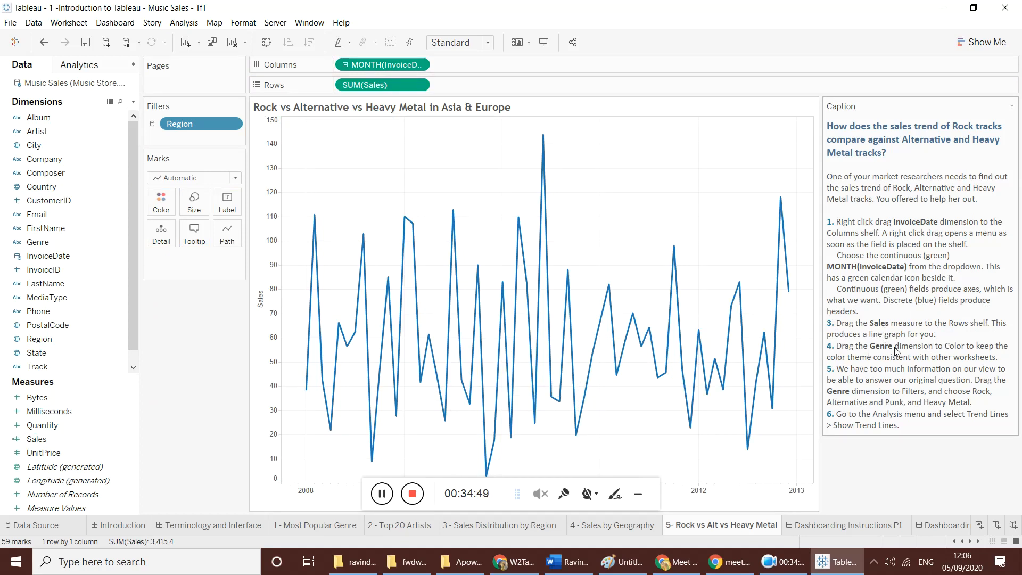
left_click_drag(35, 242, 162, 208)
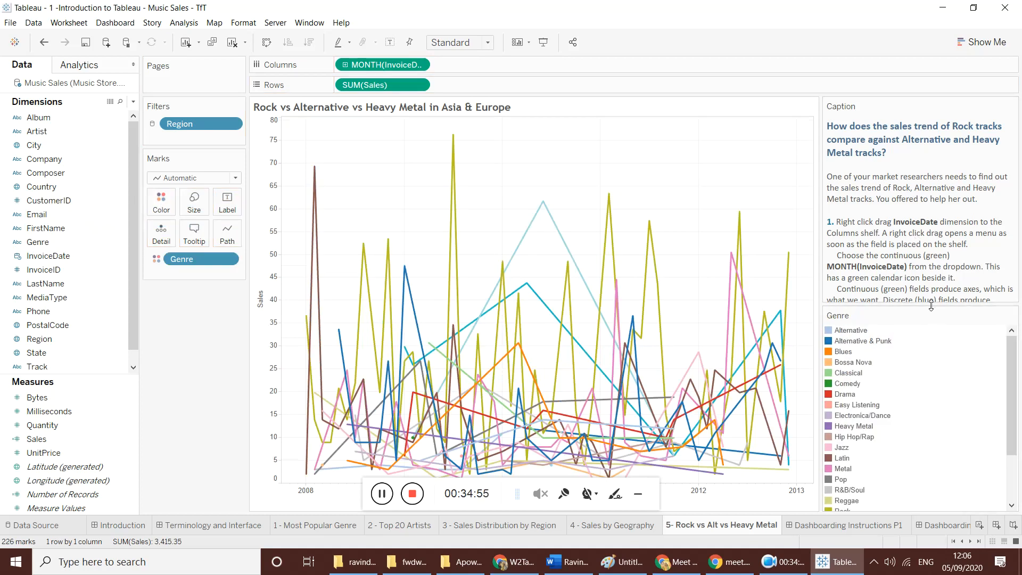
left_click_drag(931, 305, 929, 426)
scroll(905, 378, "down", 1)
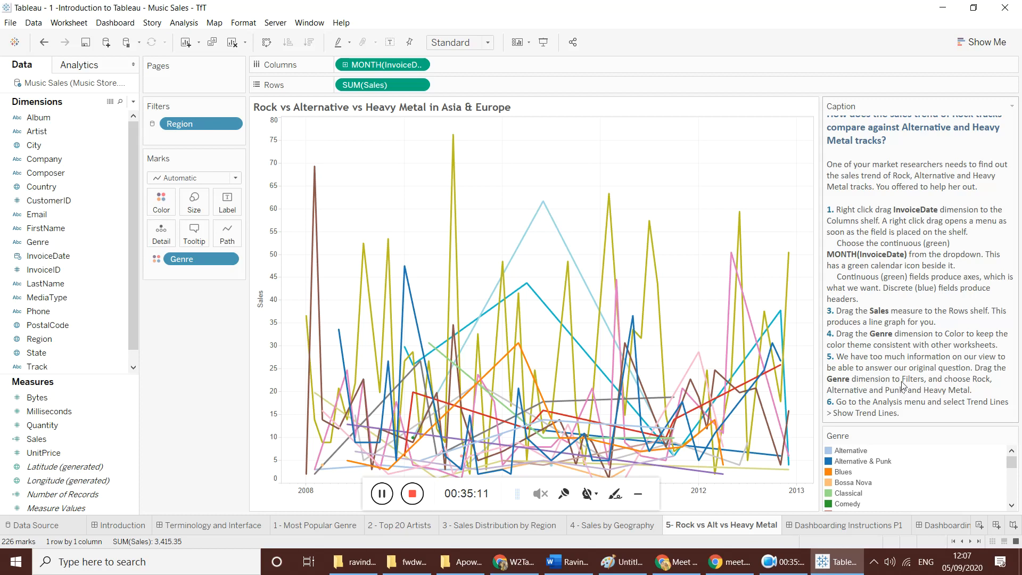
- Filter the line chart by Genre, keeping only Alternative & Punk, Heavy Metal and Rock
left_click(50, 244)
left_click_drag(51, 243, 202, 134)
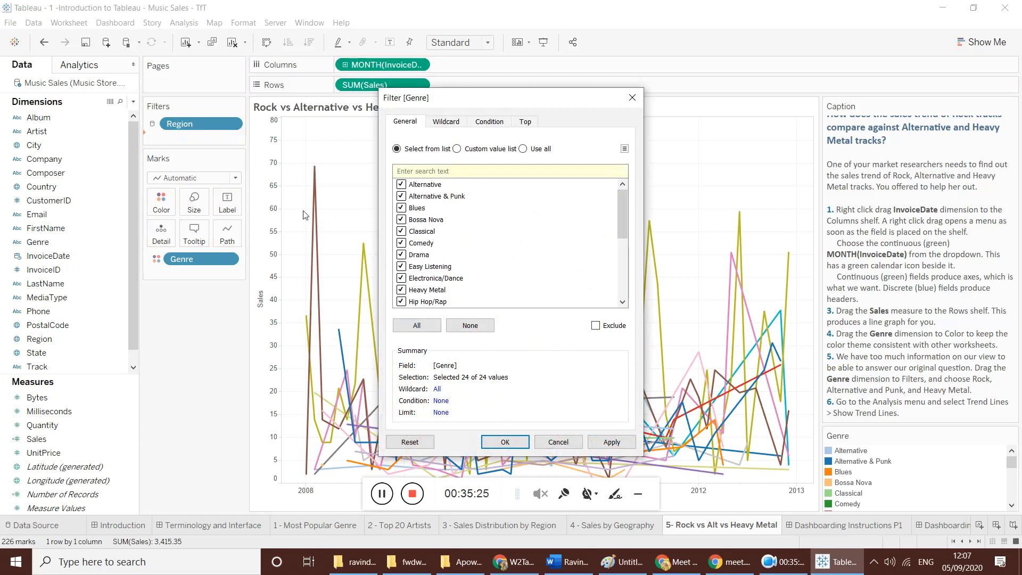
left_click(481, 326)
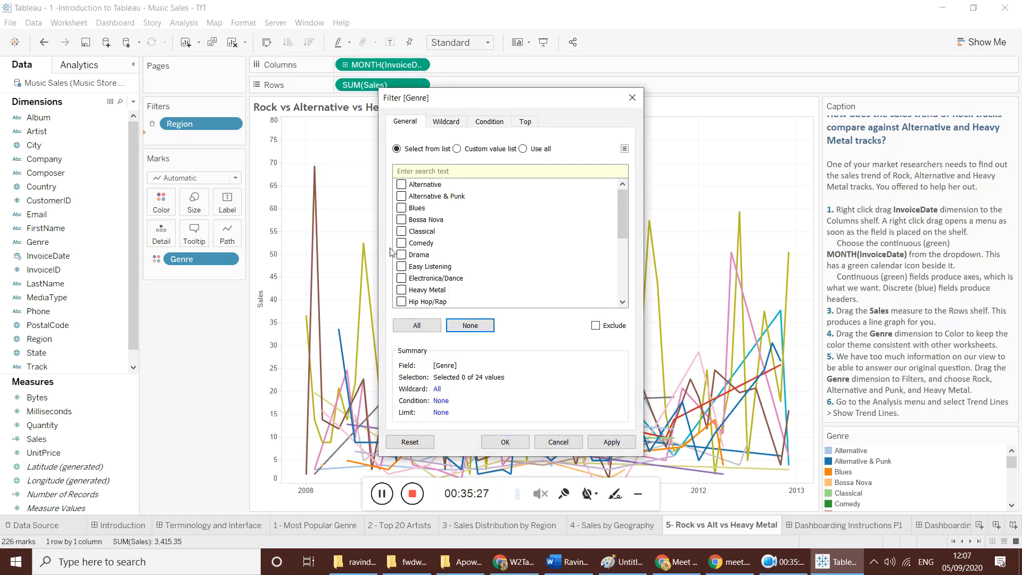
scroll(422, 266, "down", 4)
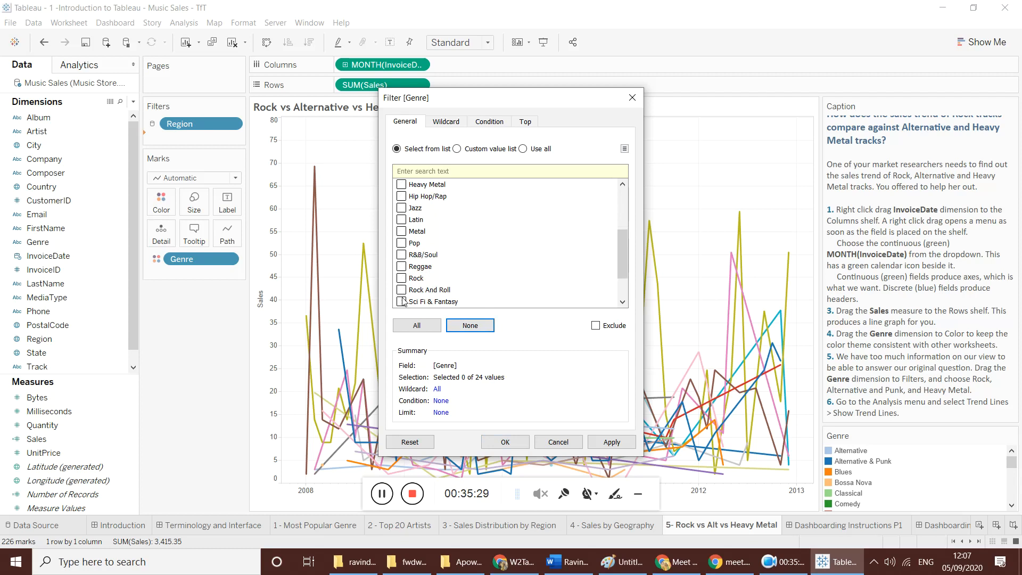
left_click(402, 245)
scroll(407, 255, "up", 4)
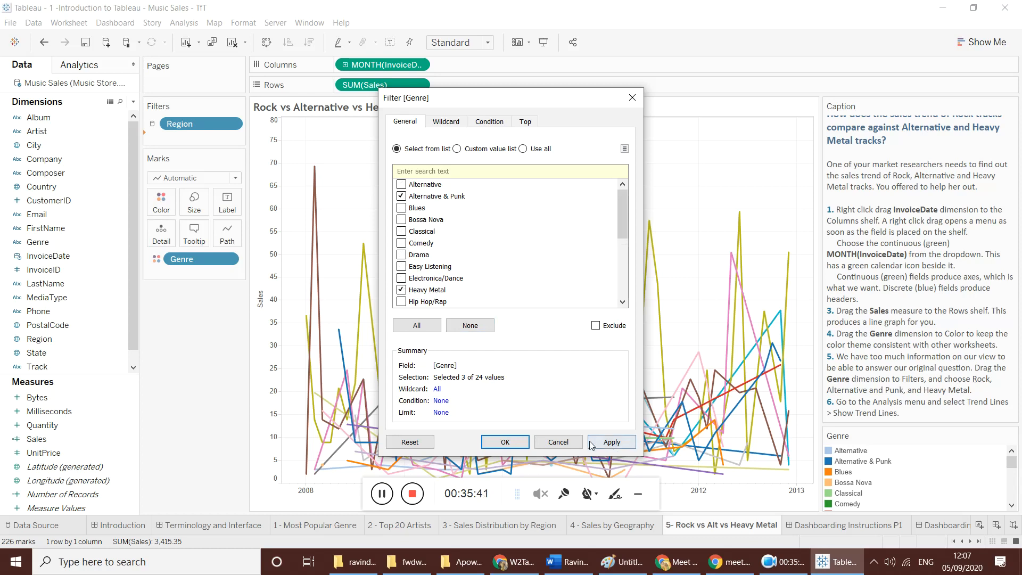
left_click(611, 442)
left_click(506, 443)
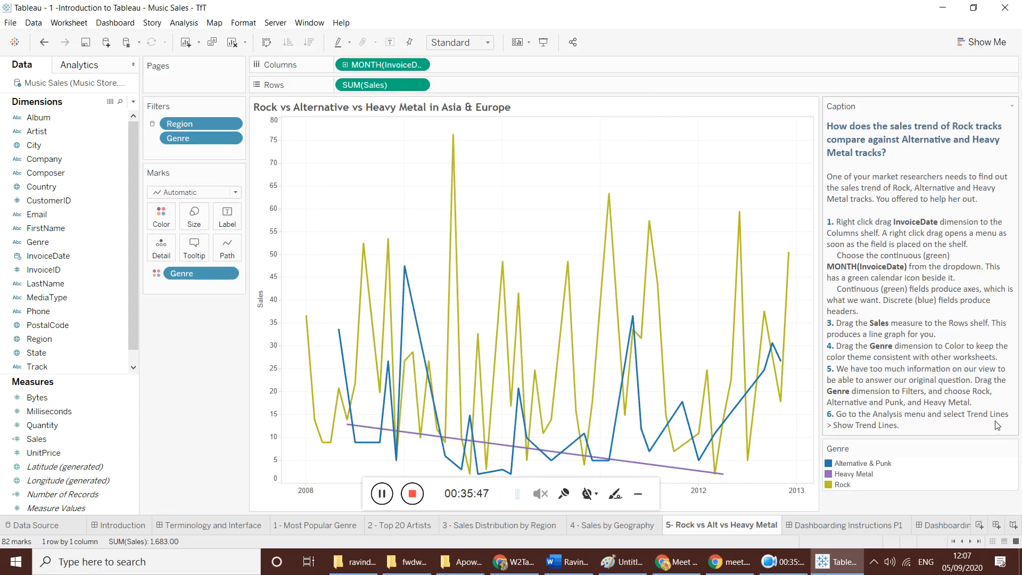
- Show trend lines on the Rock vs Alternative vs Heavy Metal line chart and examine each genre's trend
left_click(188, 24)
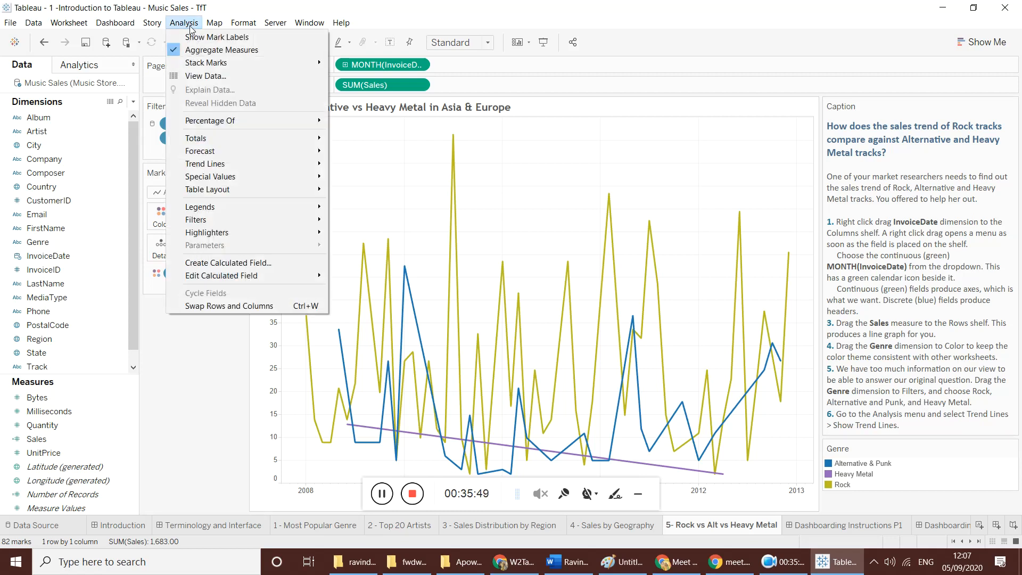
mouse_move(217, 164)
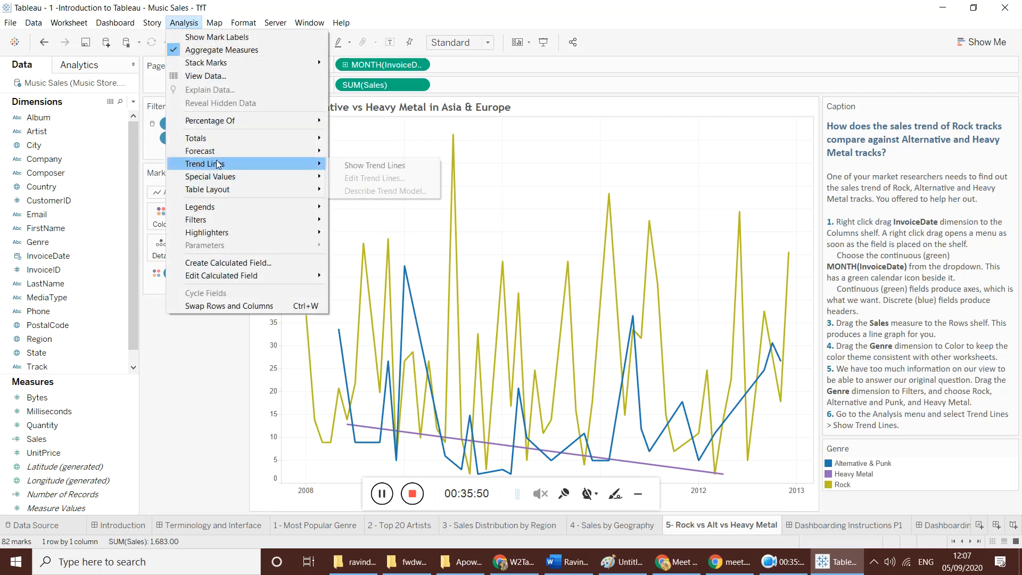
left_click(374, 167)
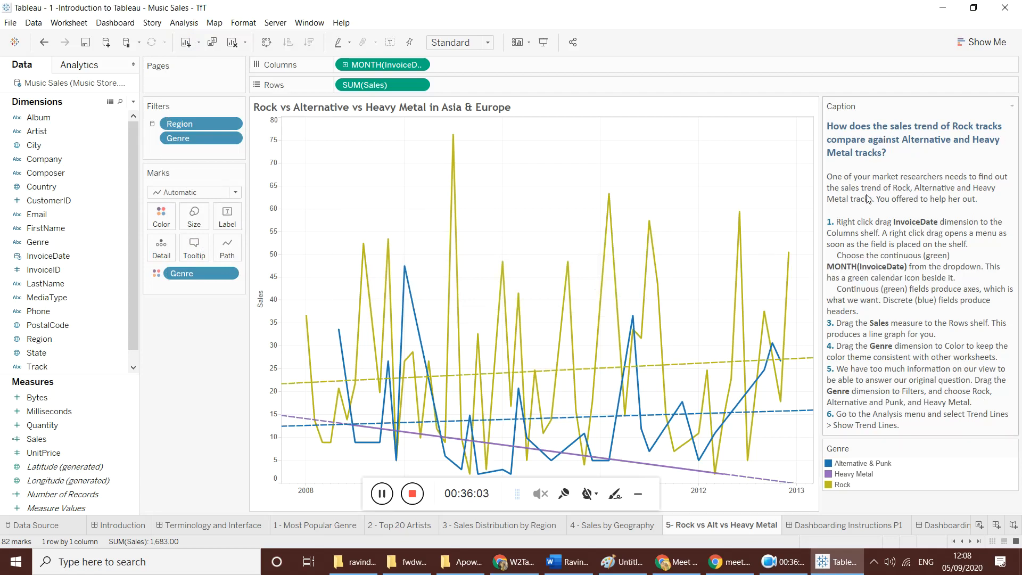
mouse_move(723, 474)
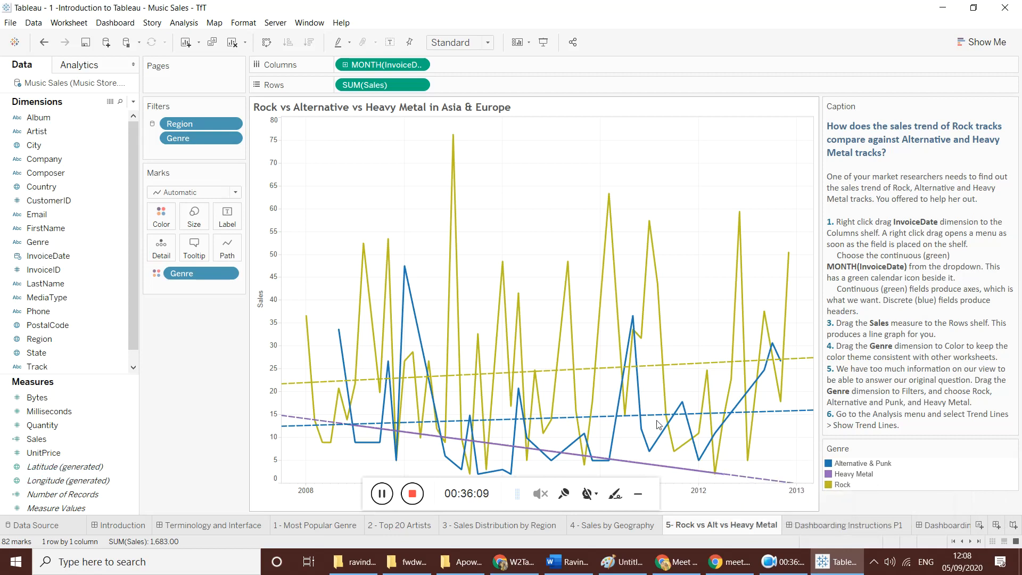
mouse_move(672, 419)
mouse_move(666, 370)
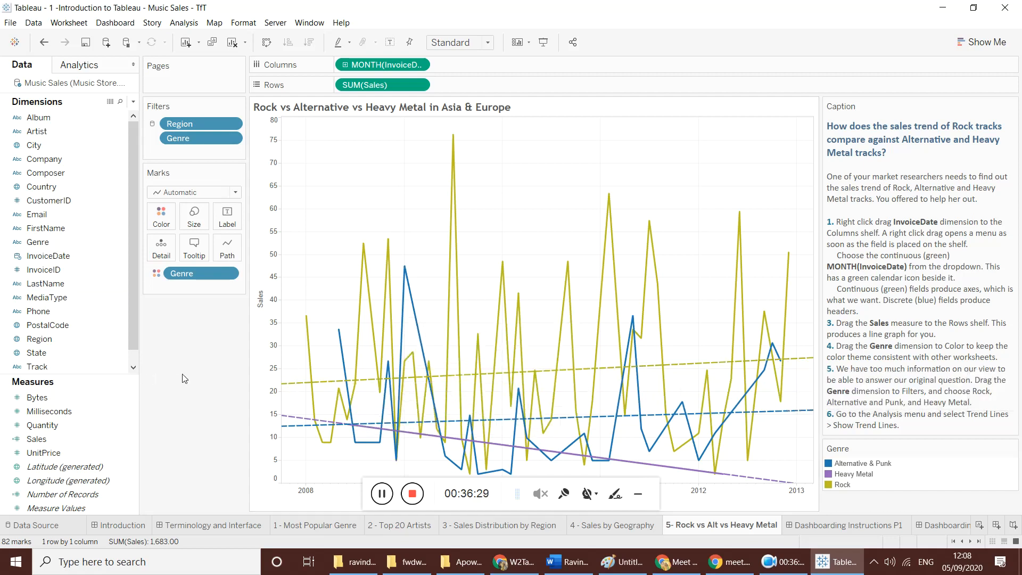
- Review the example dashboard in Dashboarding Instructions P1 and the design guidance in Dashboarding Instructions P2
left_click(824, 524)
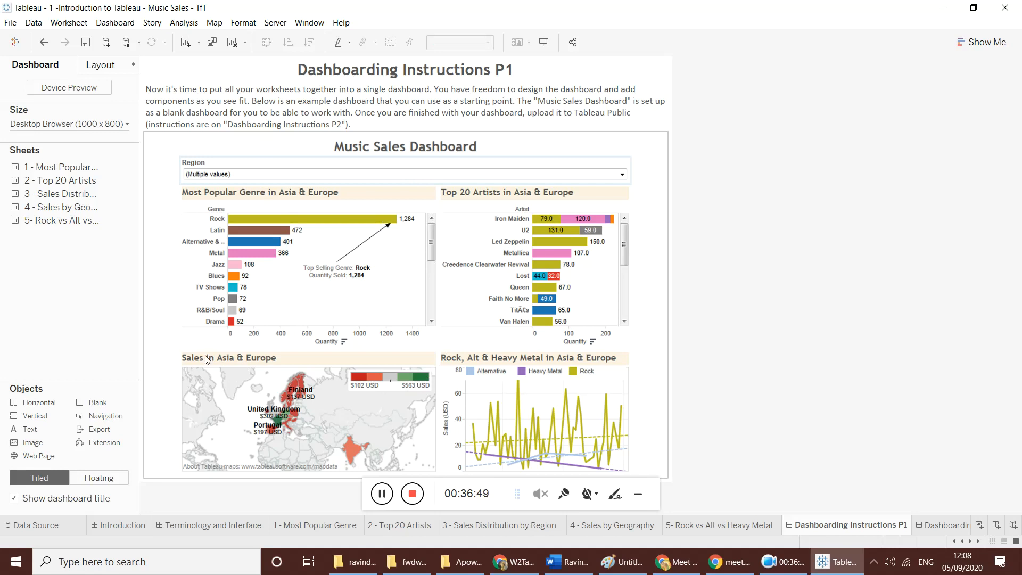
left_click(184, 343)
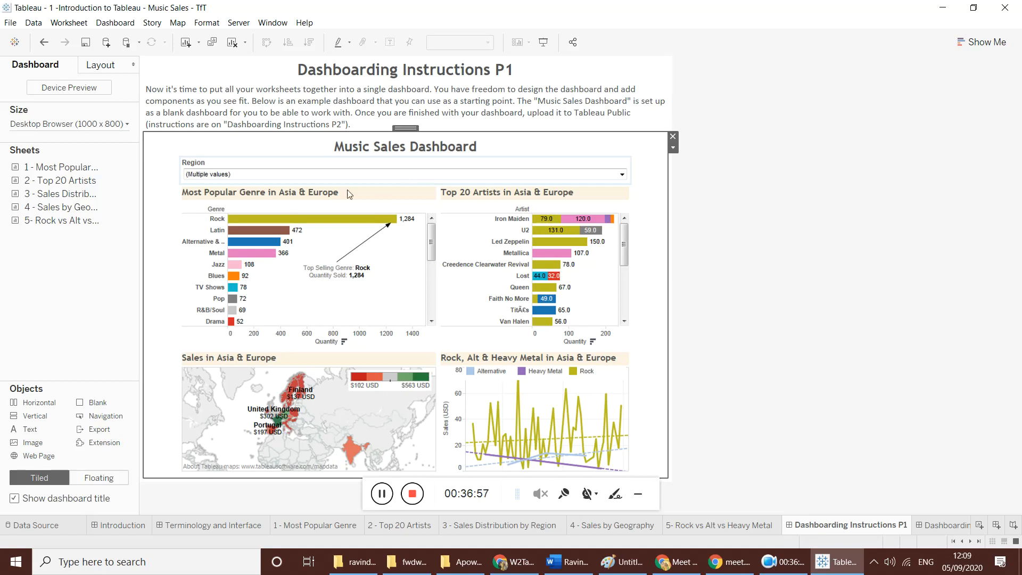
double_click(932, 527)
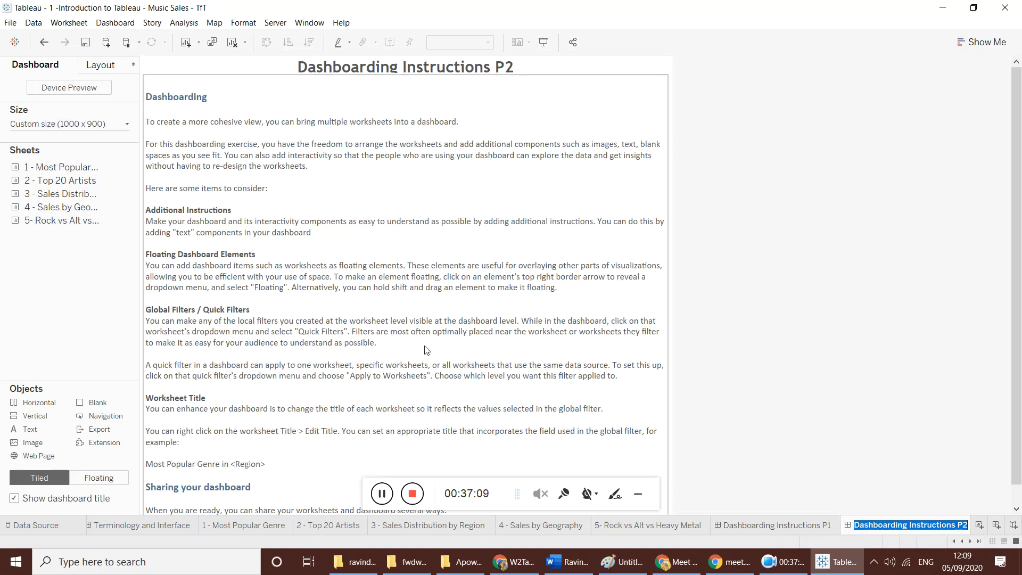
scroll(421, 323, "down", 1)
scroll(421, 323, "down", 1)
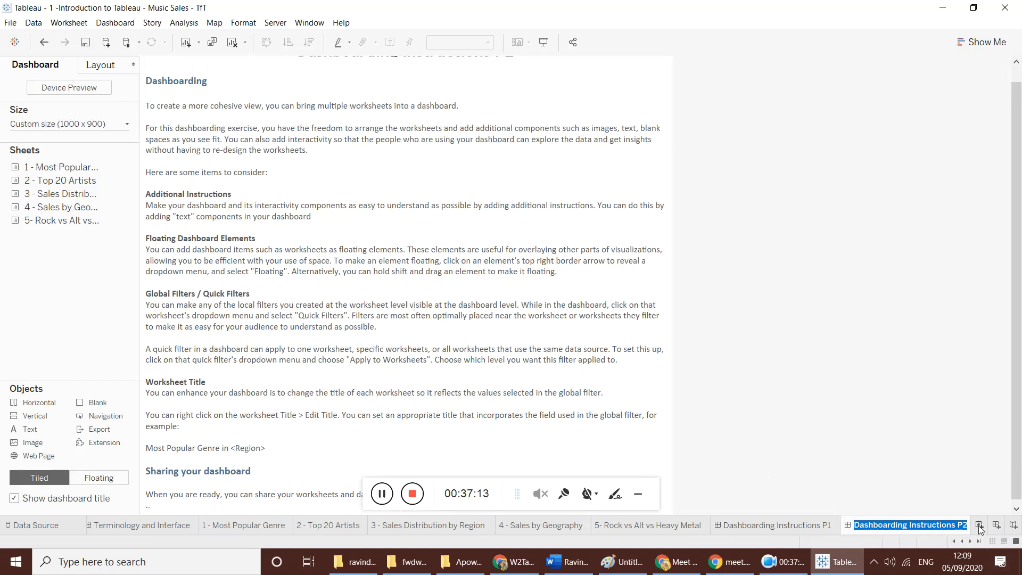
scroll(433, 213, "down", 1)
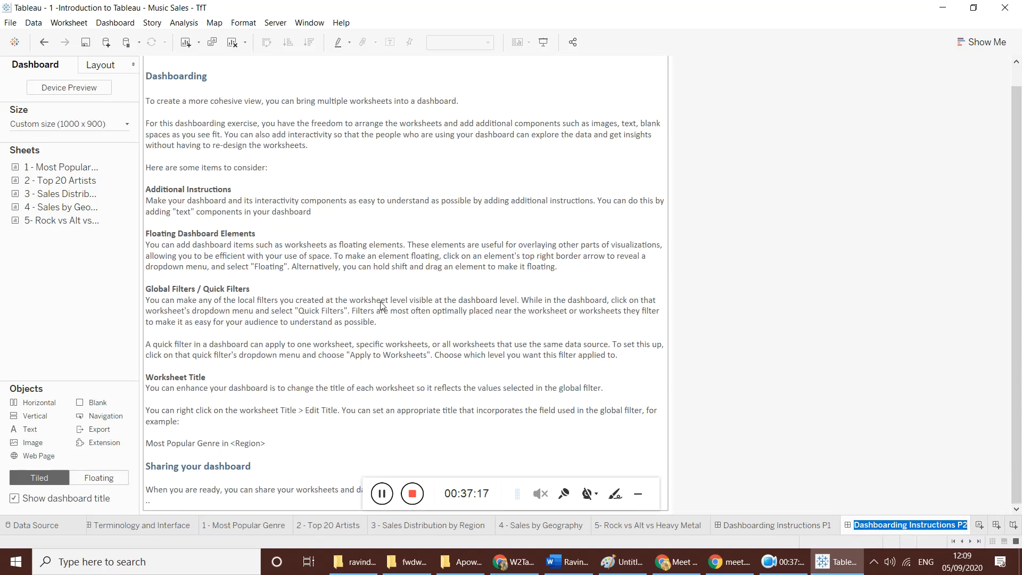
scroll(381, 310, "up", 2)
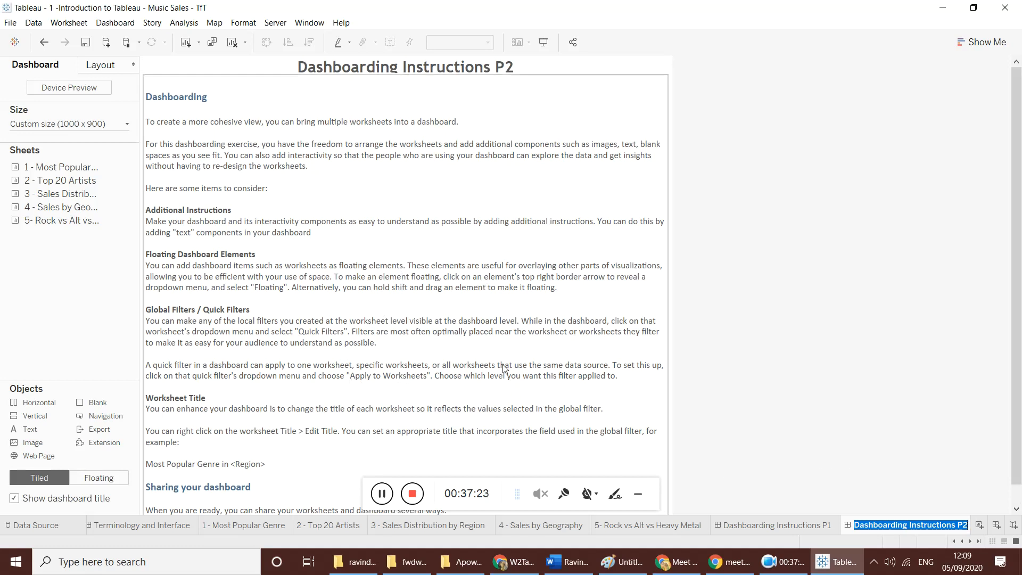
scroll(532, 376, "down", 1)
left_click(977, 526)
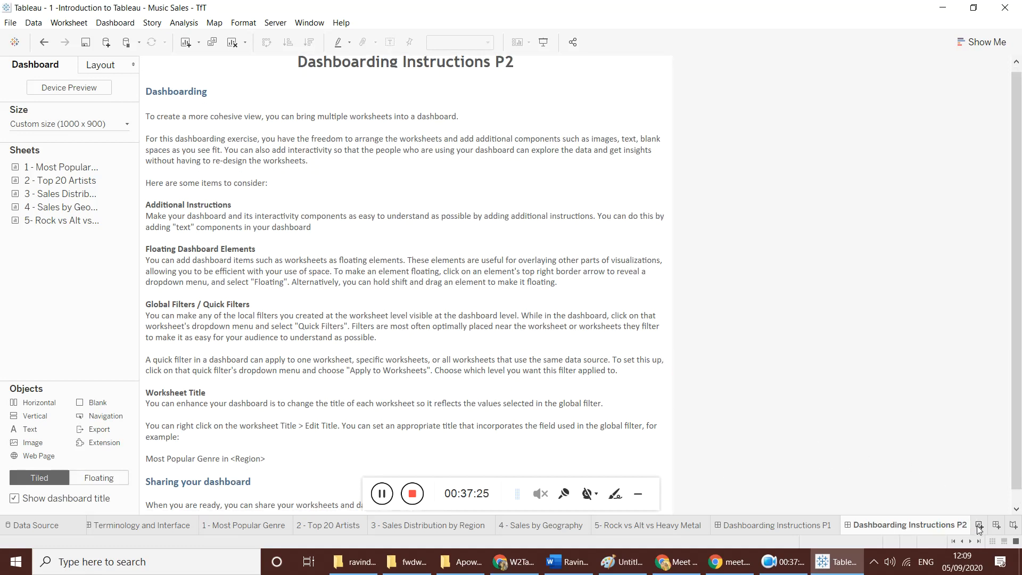
left_click(978, 526)
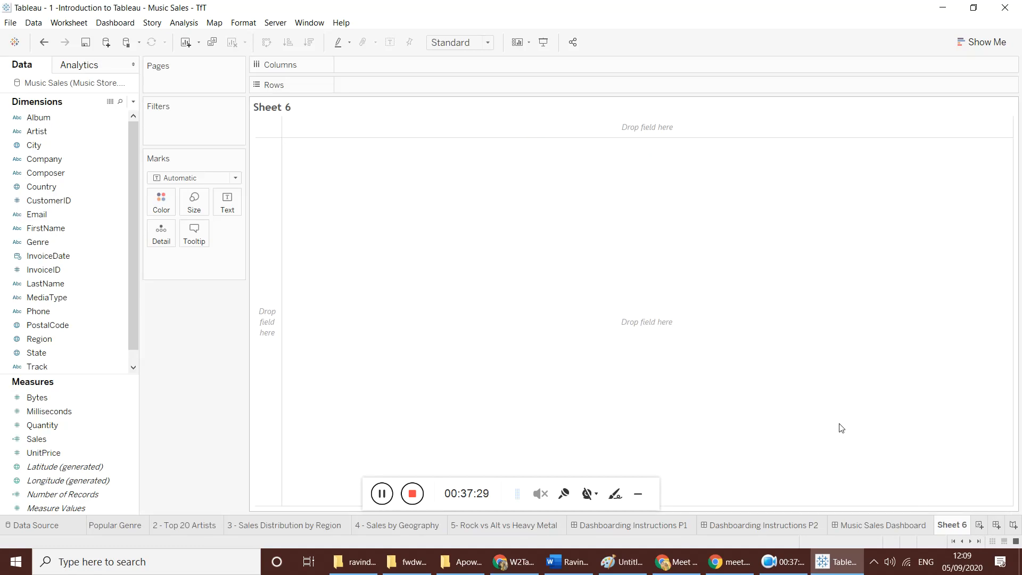
right_click(957, 525)
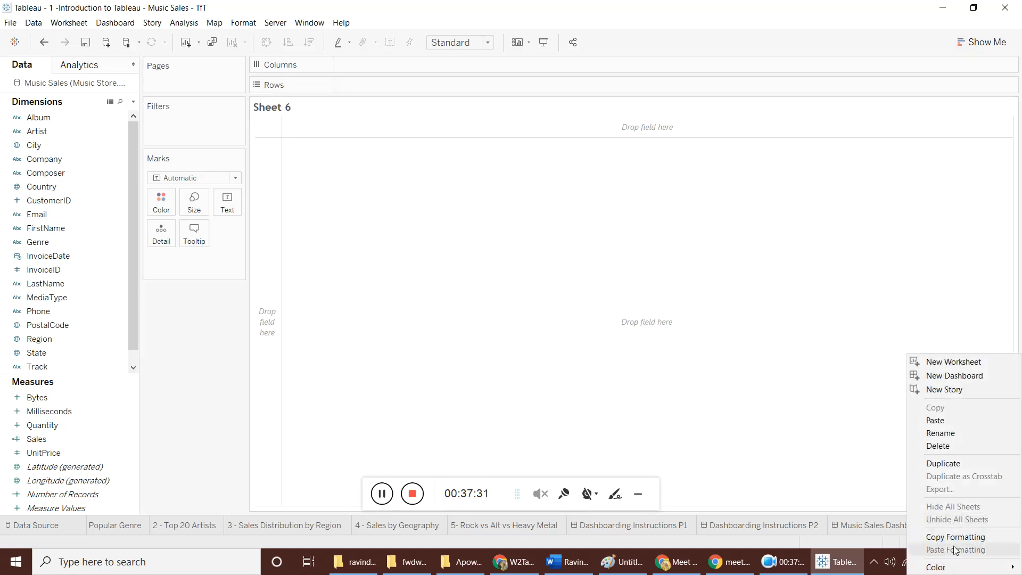
left_click(947, 446)
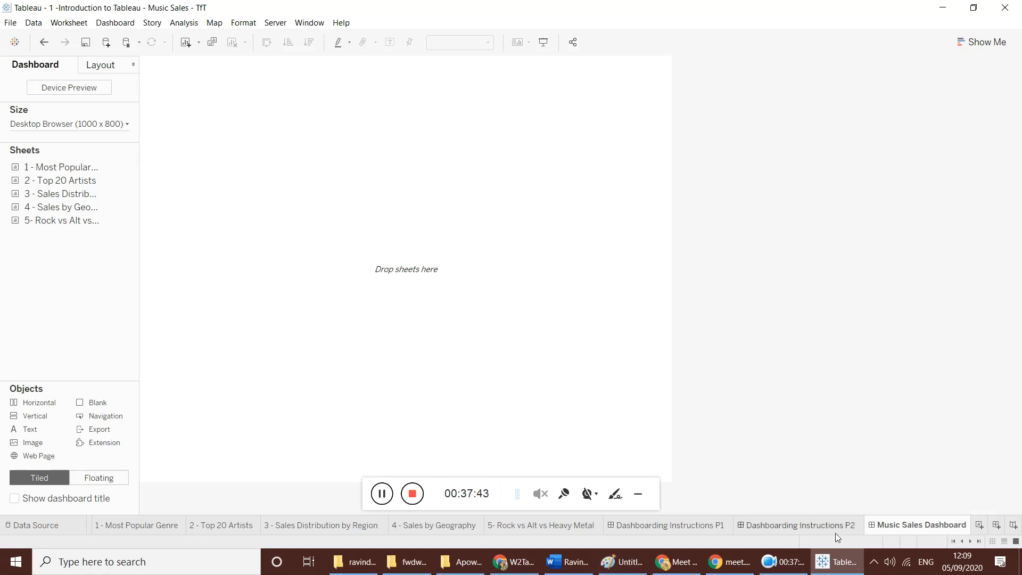
- On the Music Sales Dashboard, place sheets 1 and 2 side by side, sheet 4 below Most Popular Genre, and sheet 5 beside Top 20 Artists
left_click(665, 526)
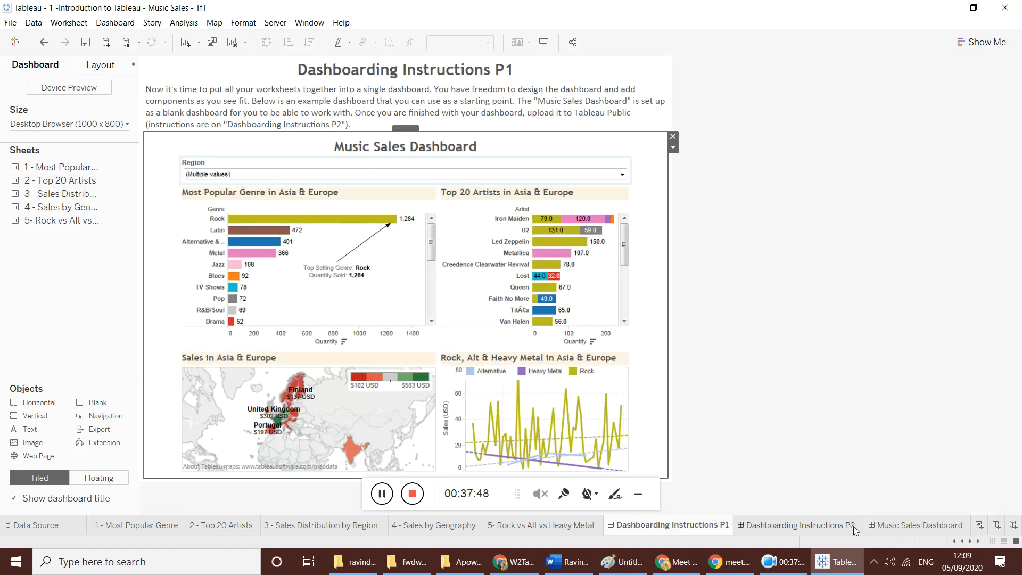
mouse_move(886, 530)
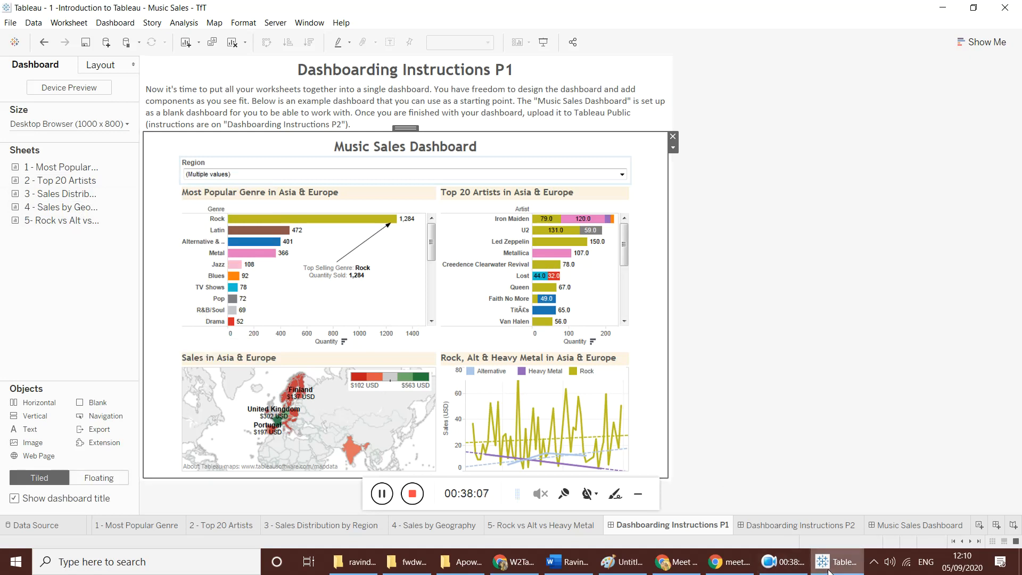
left_click(953, 529)
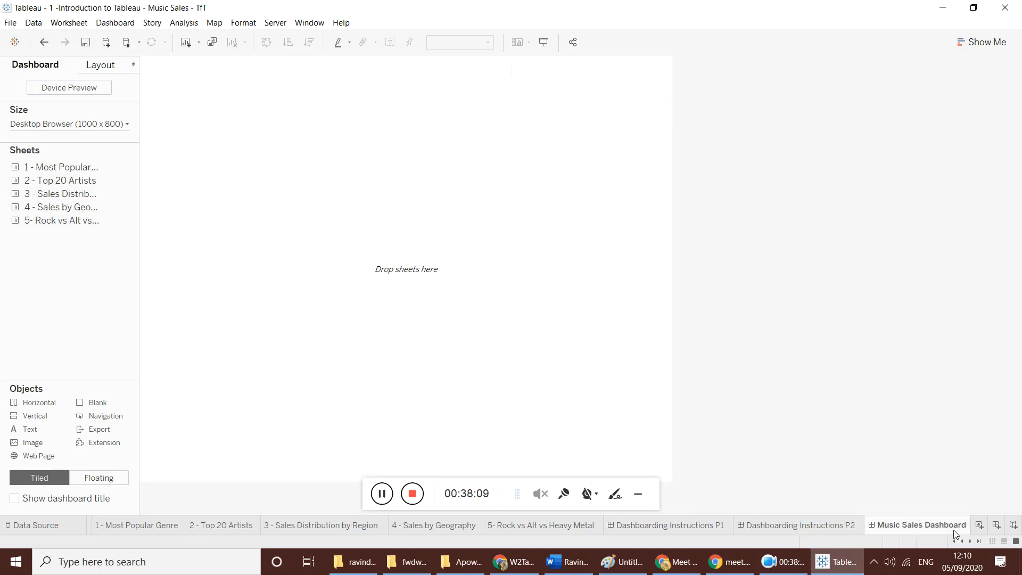
left_click_drag(61, 167, 124, 170)
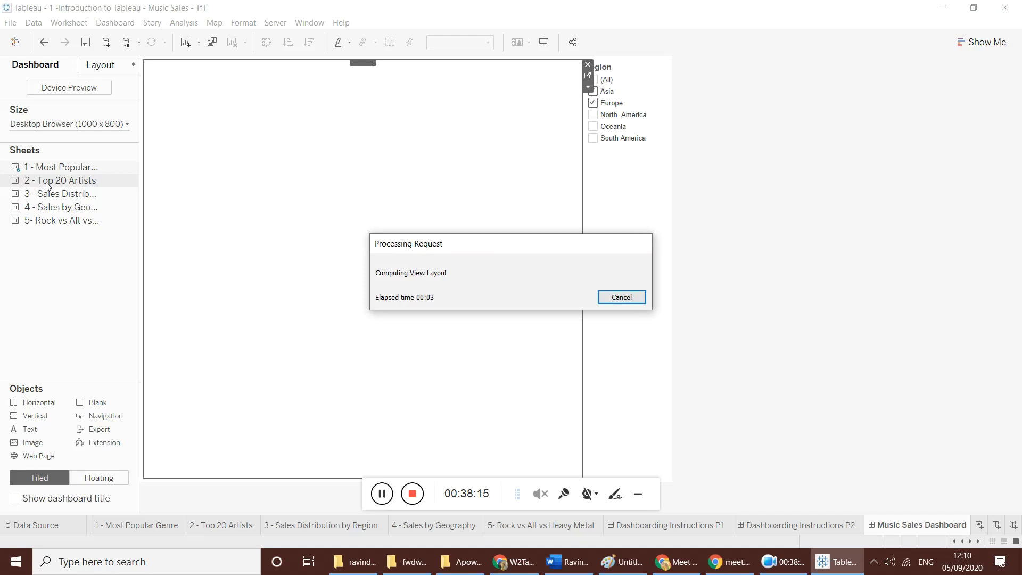
left_click_drag(47, 185, 583, 238)
mouse_move(51, 196)
left_click_drag(51, 207, 297, 316)
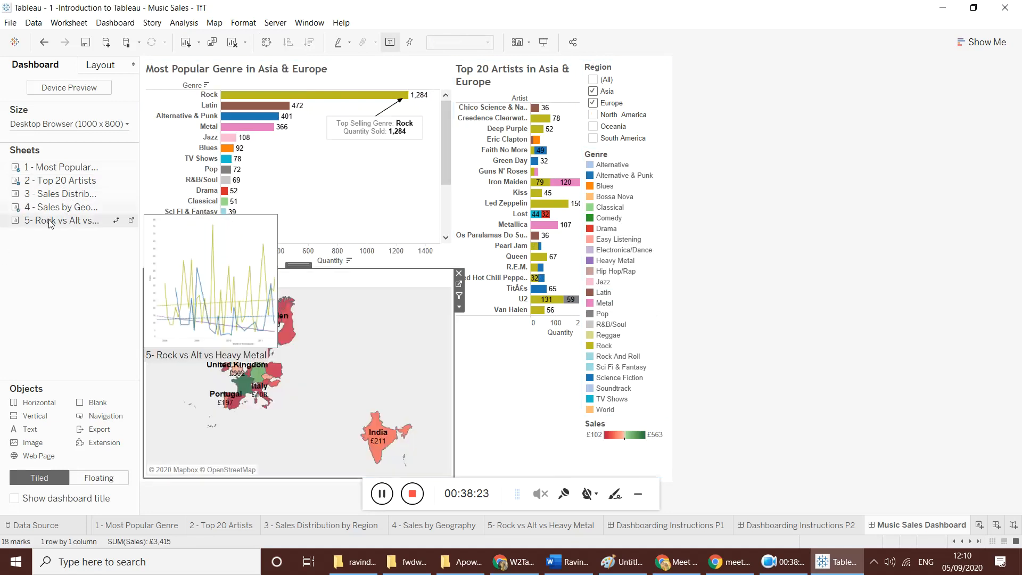
left_click_drag(524, 312, 522, 312)
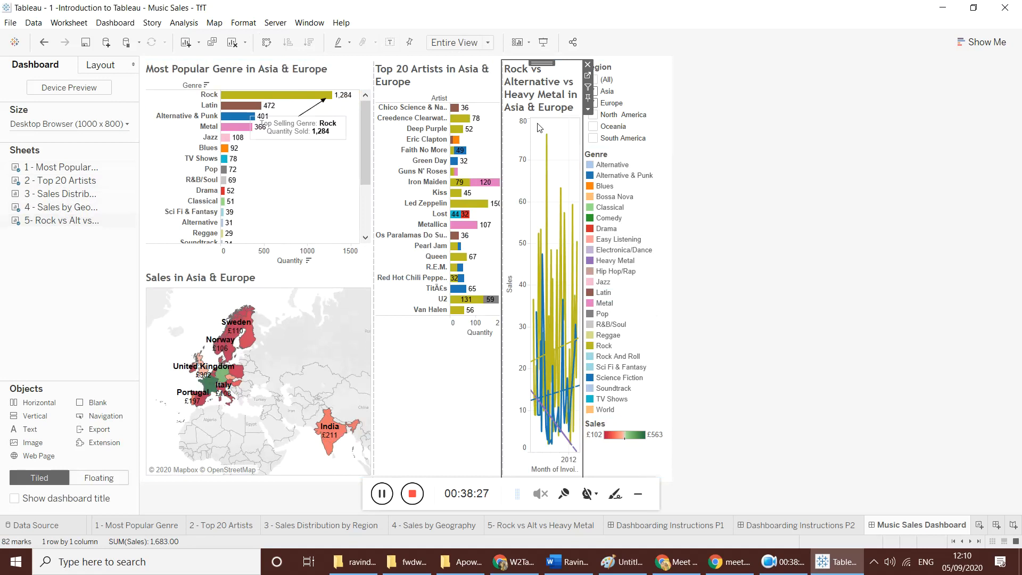
- Try to stack the Top 20 Artists chart and the Rock vs Alternative vs Heavy Metal chart in one column
mouse_move(542, 62)
left_mouse_down()
mouse_move(448, 299)
mouse_move(424, 312)
mouse_move(457, 318)
mouse_move(441, 317)
left_mouse_up()
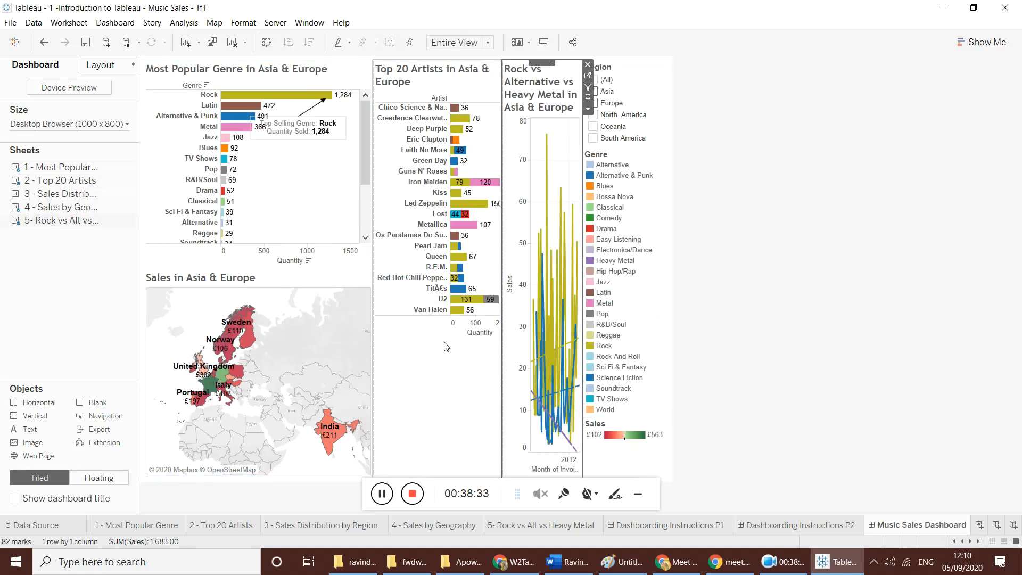
left_click(438, 359)
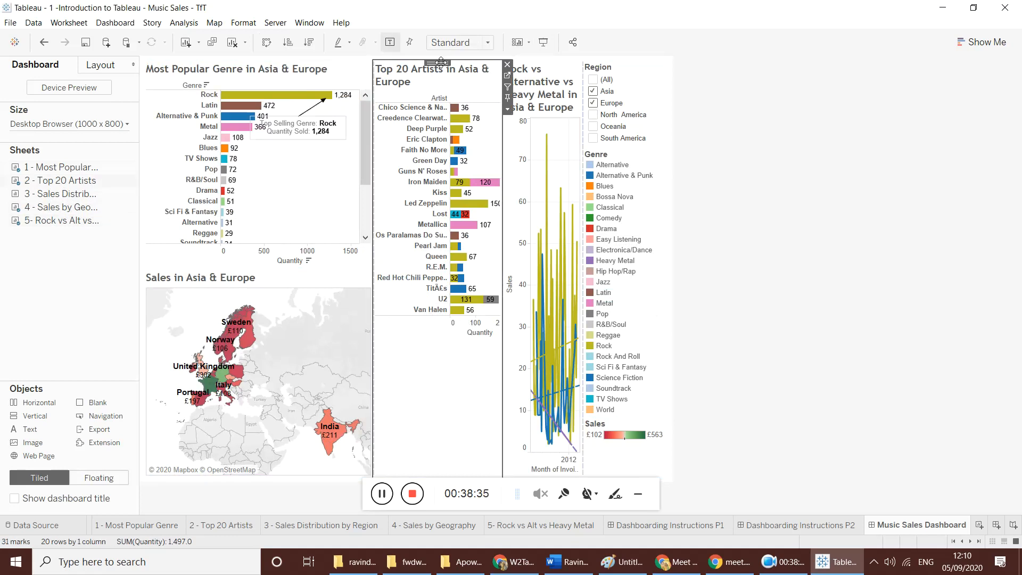
left_click_drag(441, 62, 449, 233)
left_click_drag(437, 302, 439, 301)
left_click(463, 480)
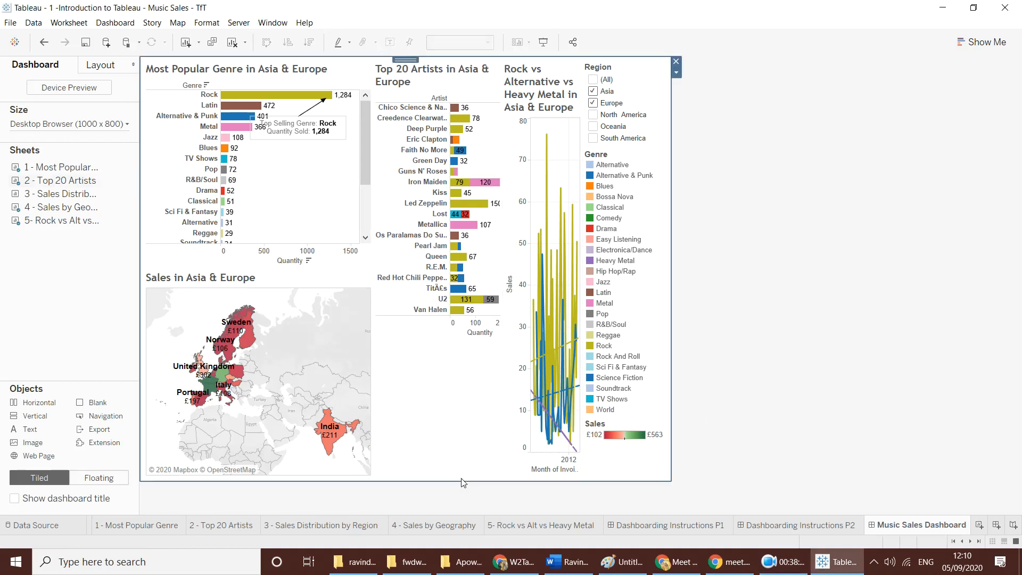
left_click(422, 282)
left_click(420, 365)
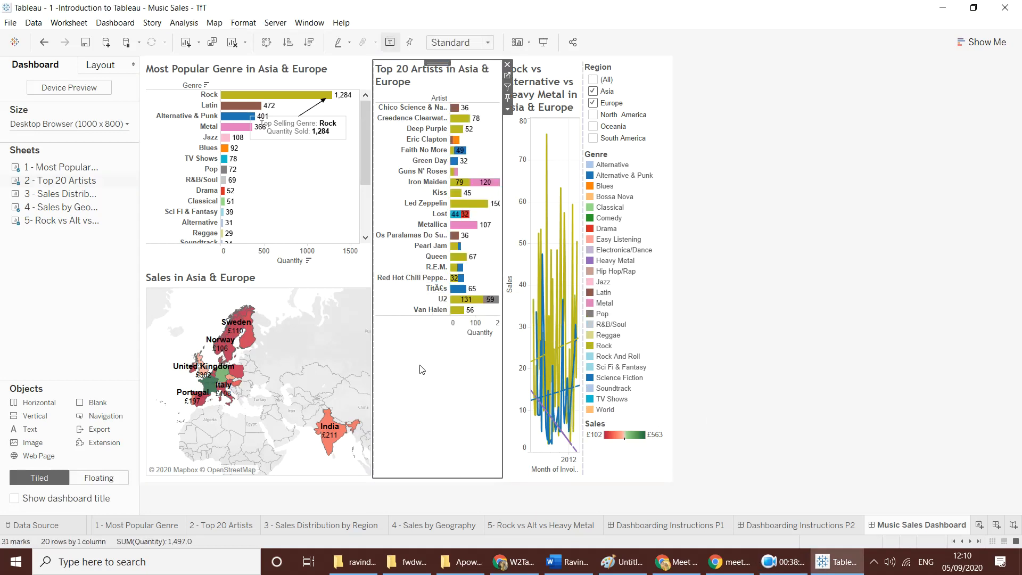
- Move the Rock vs Alternative vs Heavy Metal chart beneath the Most Popular Genre chart, beside the Sales in Asia & Europe map
left_click(527, 89)
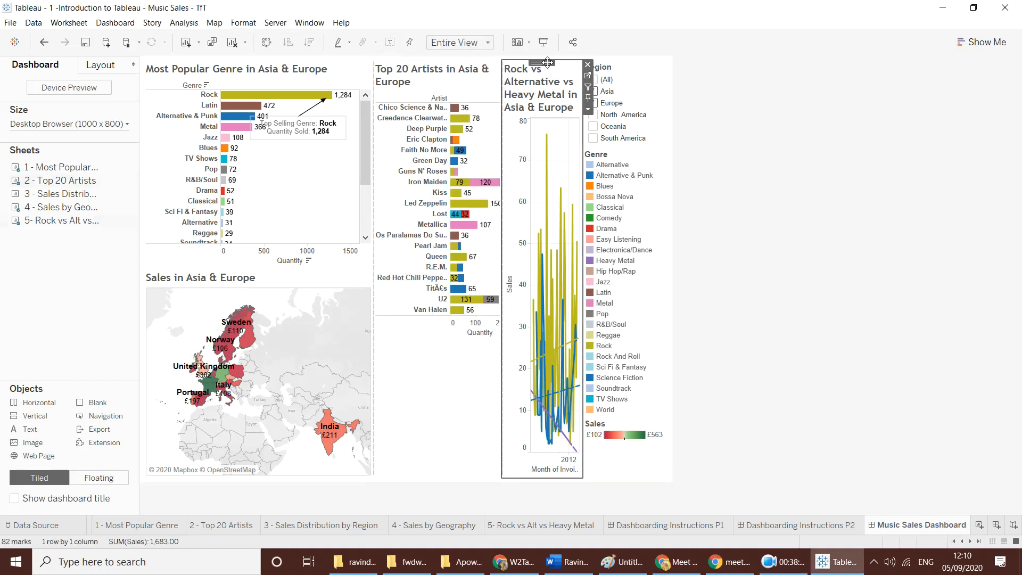
left_click(548, 62)
left_click_drag(408, 380, 269, 368)
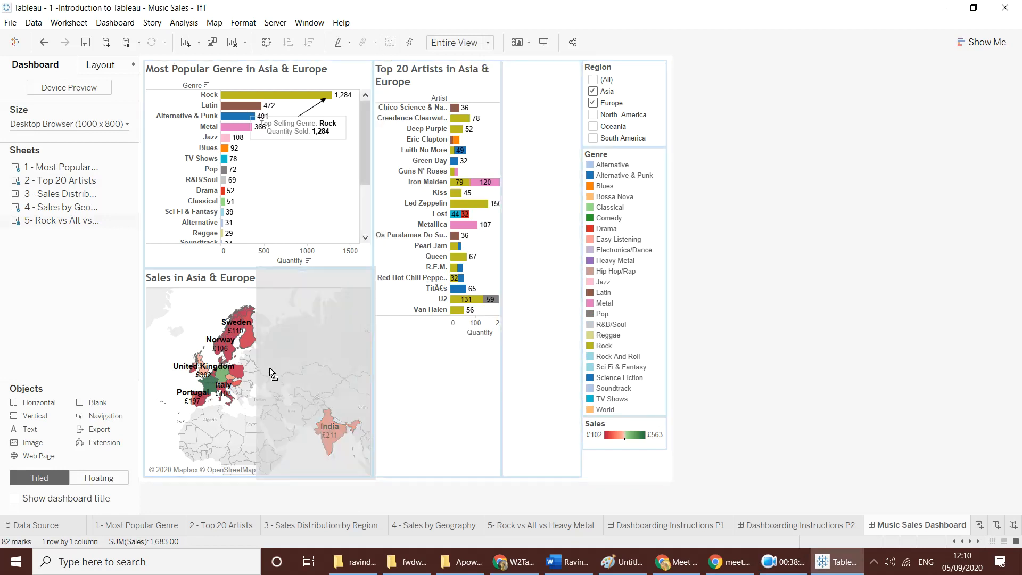
mouse_move(358, 375)
left_mouse_down()
mouse_move(465, 388)
mouse_move(423, 388)
left_mouse_up()
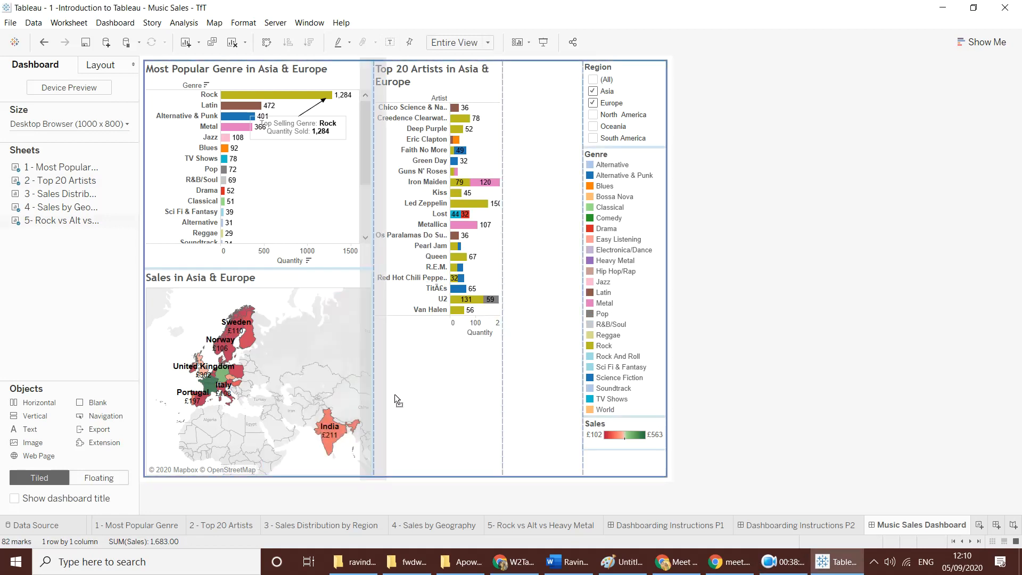
left_click_drag(416, 315, 422, 184)
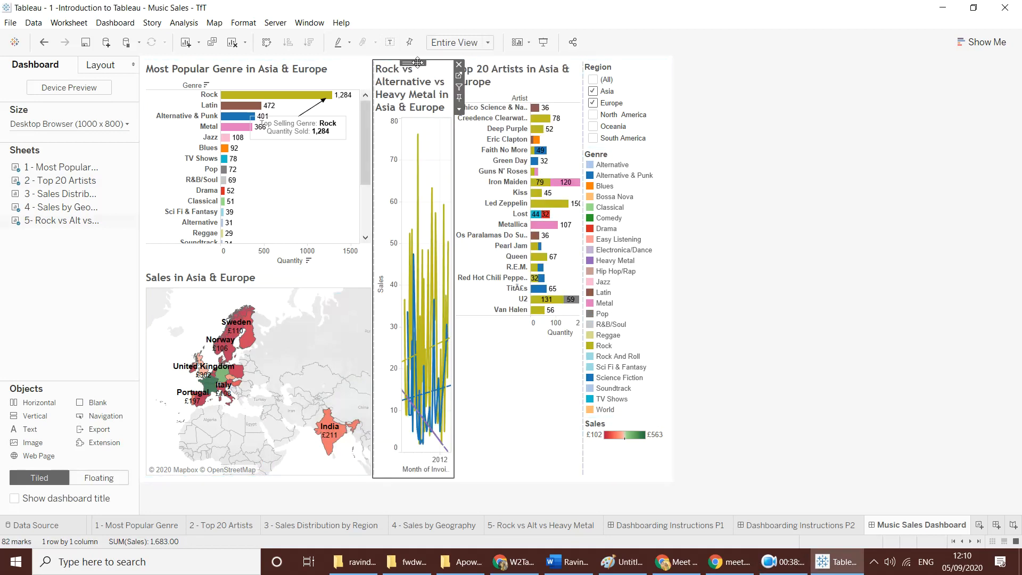
left_click_drag(412, 62, 346, 299)
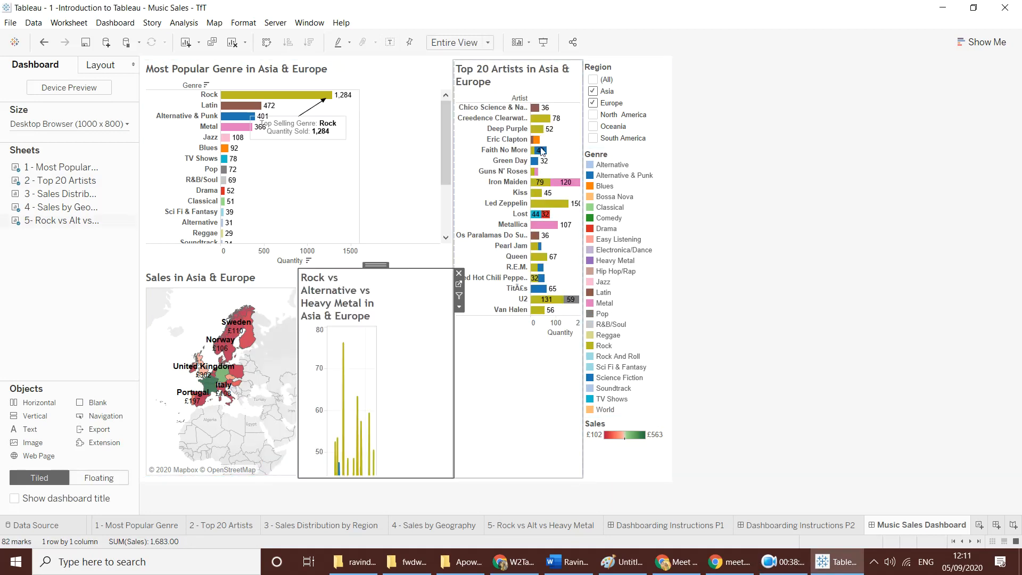
- Move the Top 20 Artists chart above the Rock vs Alternative vs Heavy Metal chart, beside Most Popular Genre
left_click(516, 76)
mouse_move(524, 63)
left_mouse_down()
mouse_move(392, 99)
mouse_move(413, 118)
left_mouse_up()
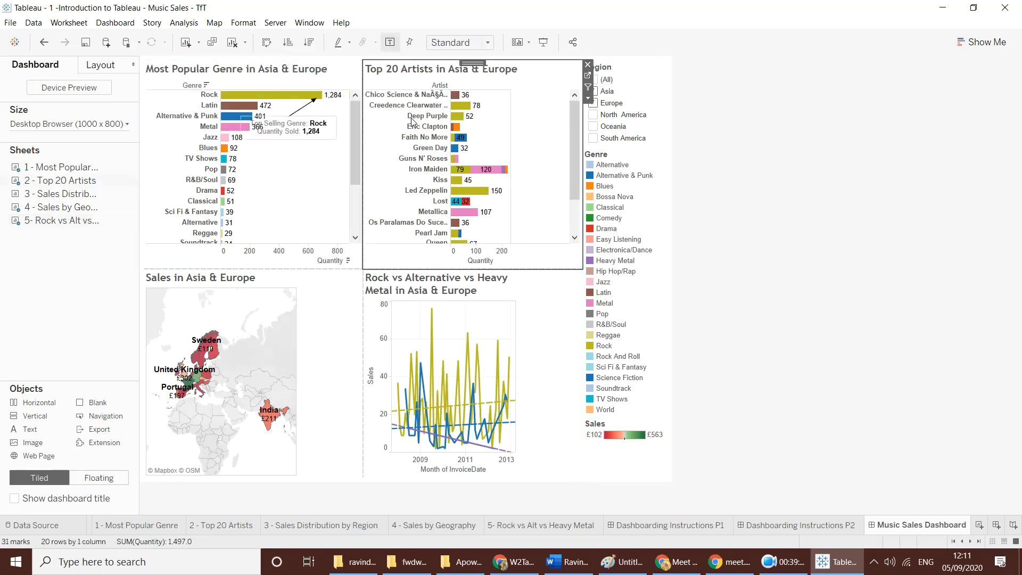
left_click(726, 267)
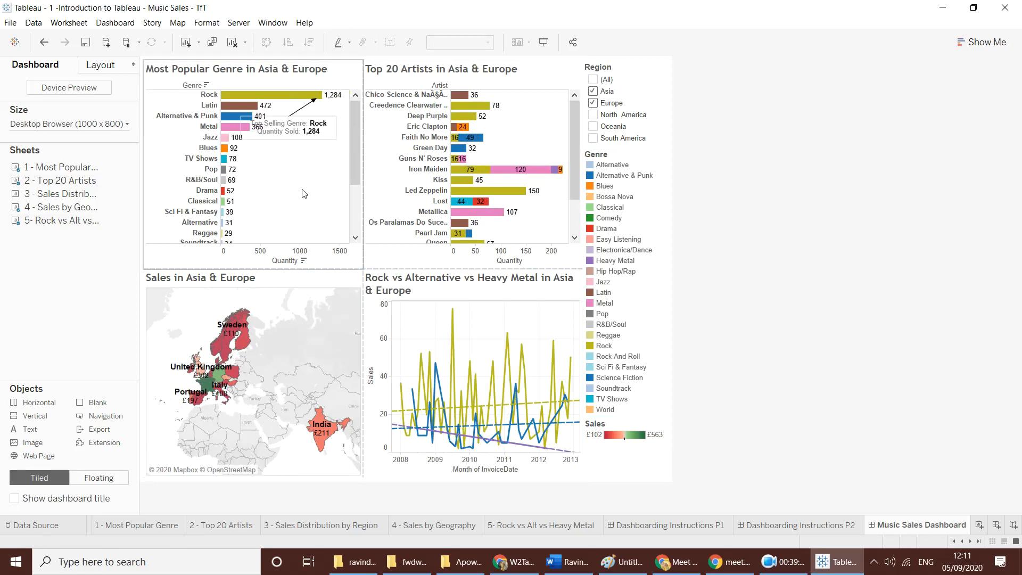
left_click(222, 280)
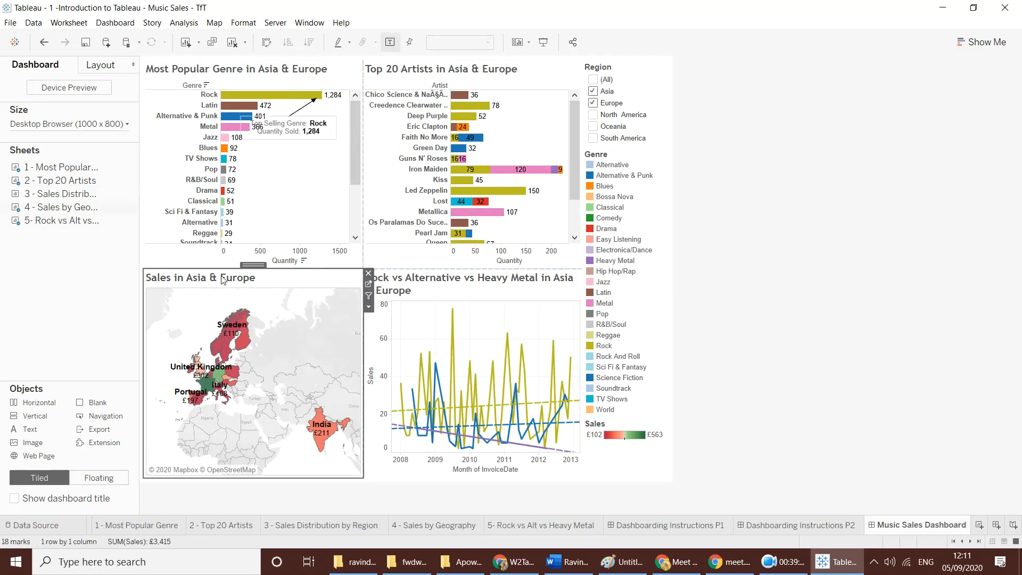
left_click(430, 279)
left_click(235, 63)
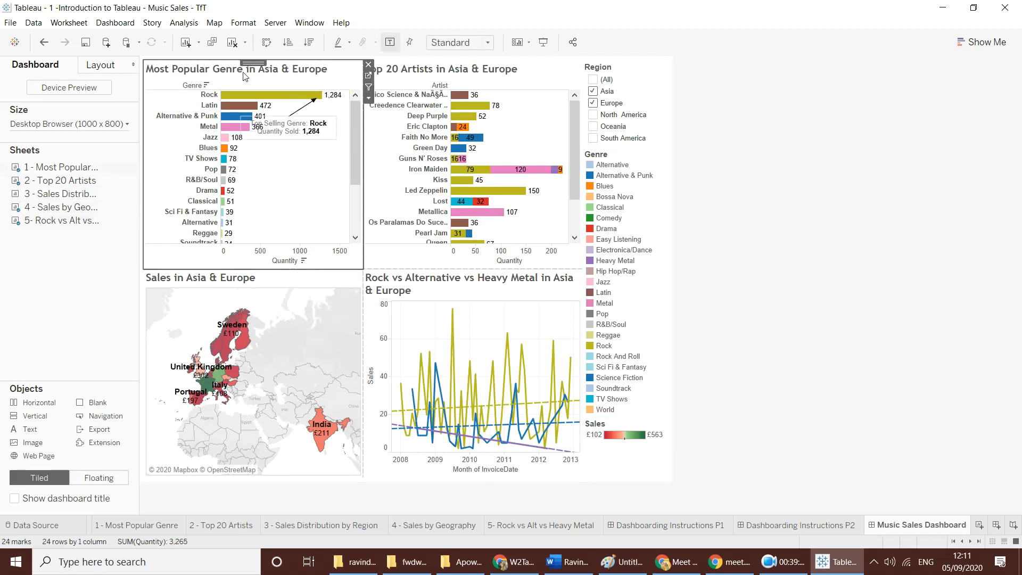
- Compare the Music Sales Dashboard layout with the example in Dashboarding Instructions P1 and the guidance in Dashboarding Instructions P2
left_click(678, 526)
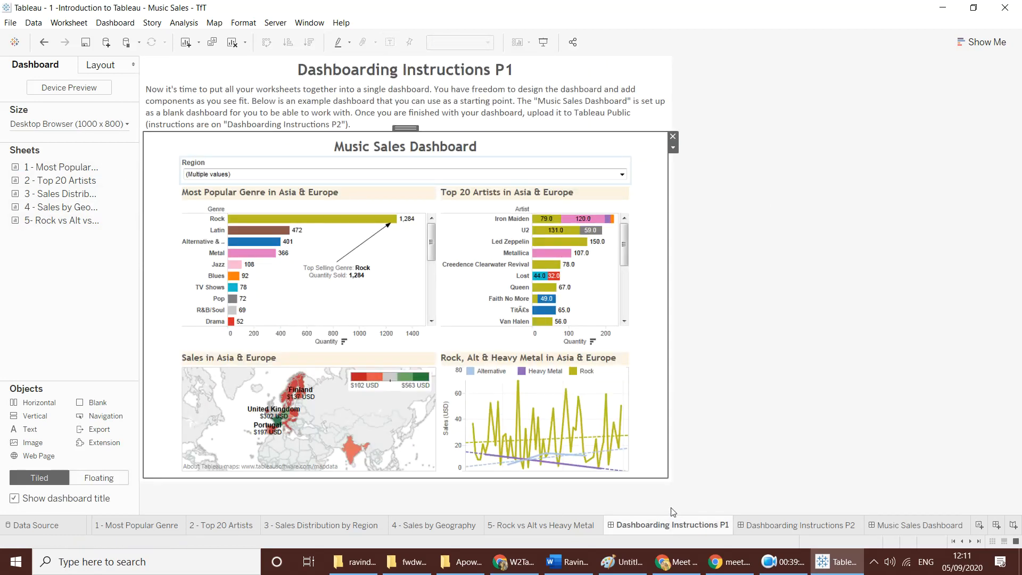
left_click(768, 526)
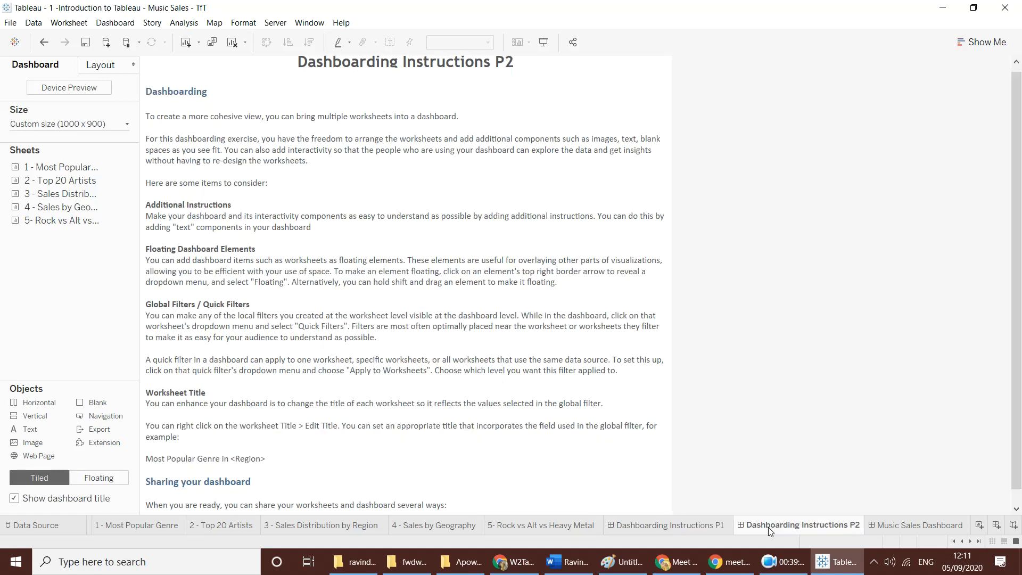
left_click(899, 528)
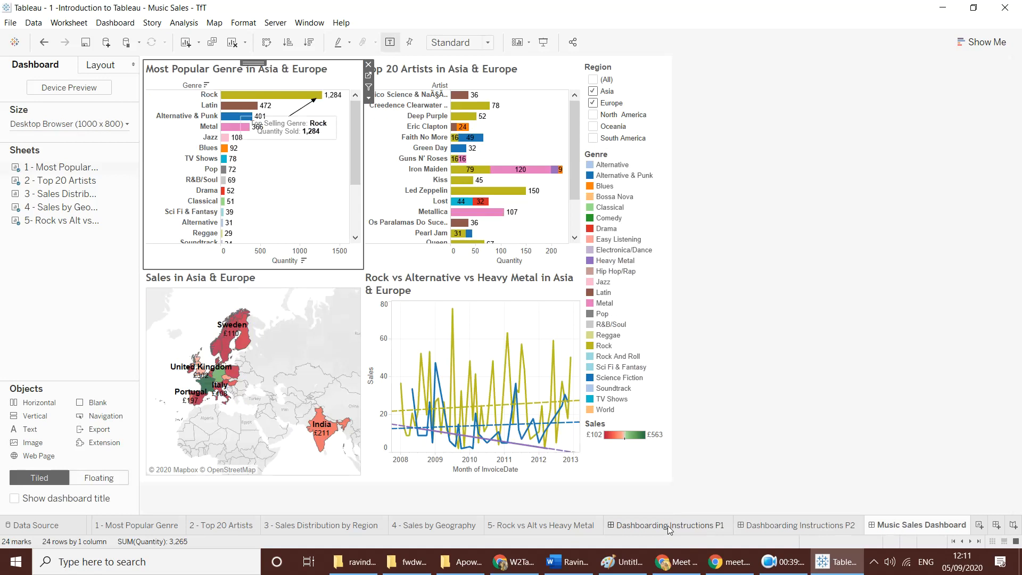
left_click(642, 528)
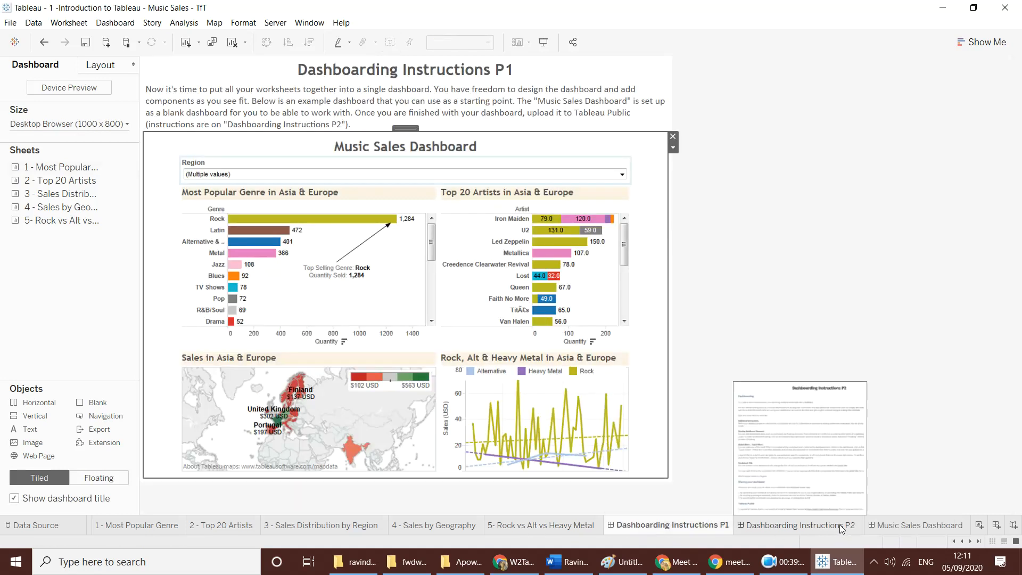
left_click(908, 525)
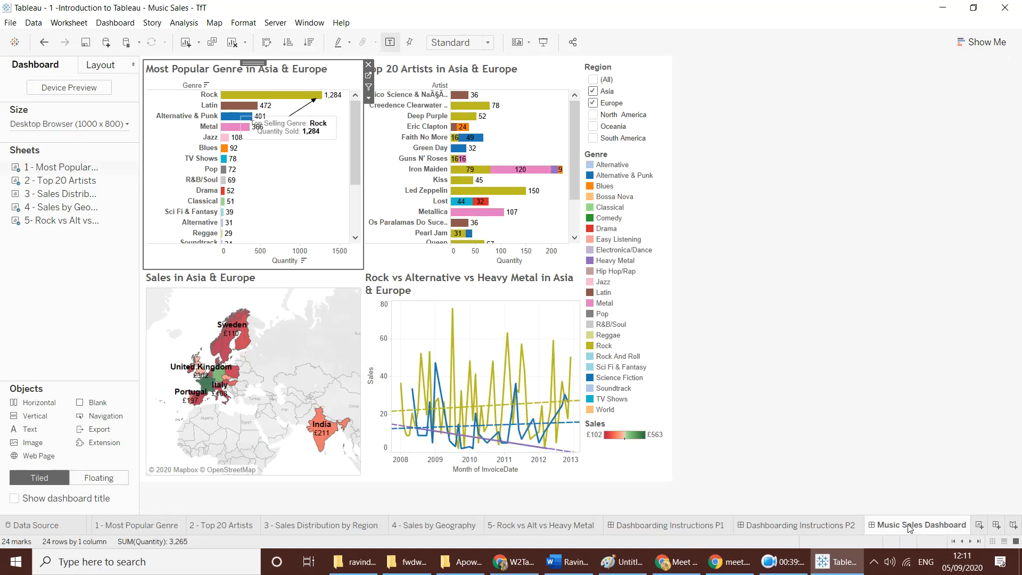
left_click(647, 526)
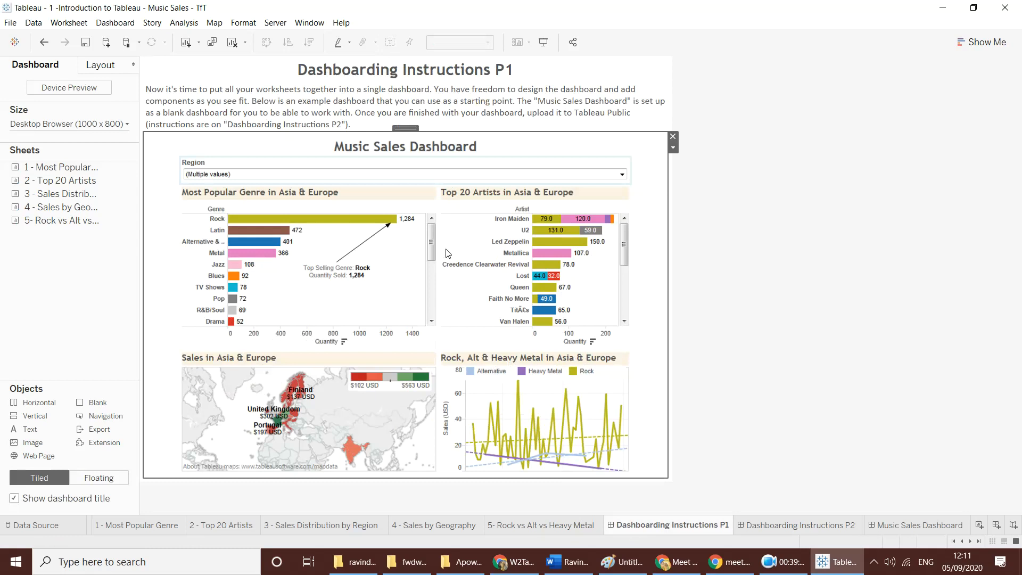
left_click(921, 526)
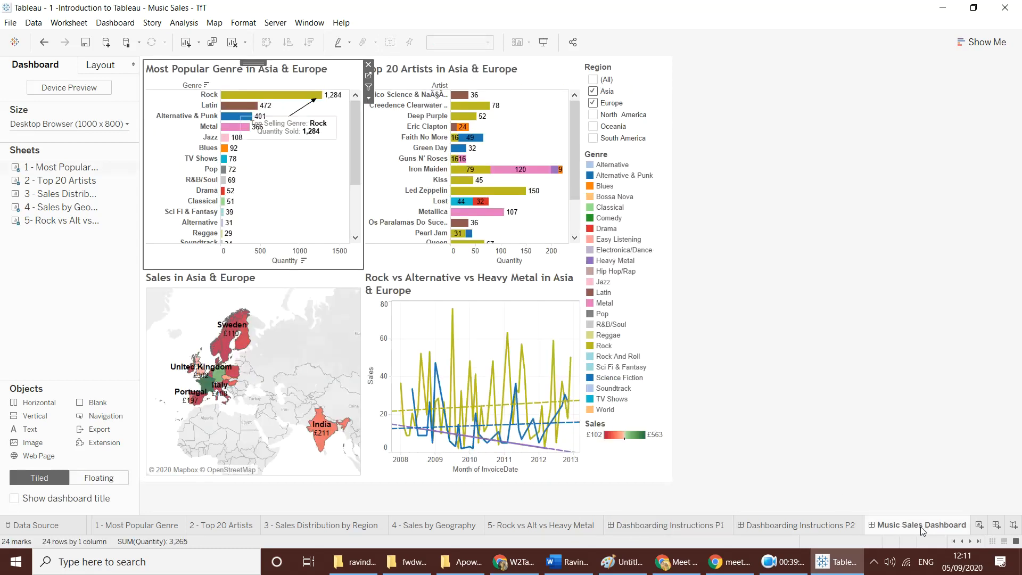
- Show the dashboard title above the charts on the Music Sales Dashboard
left_click(115, 22)
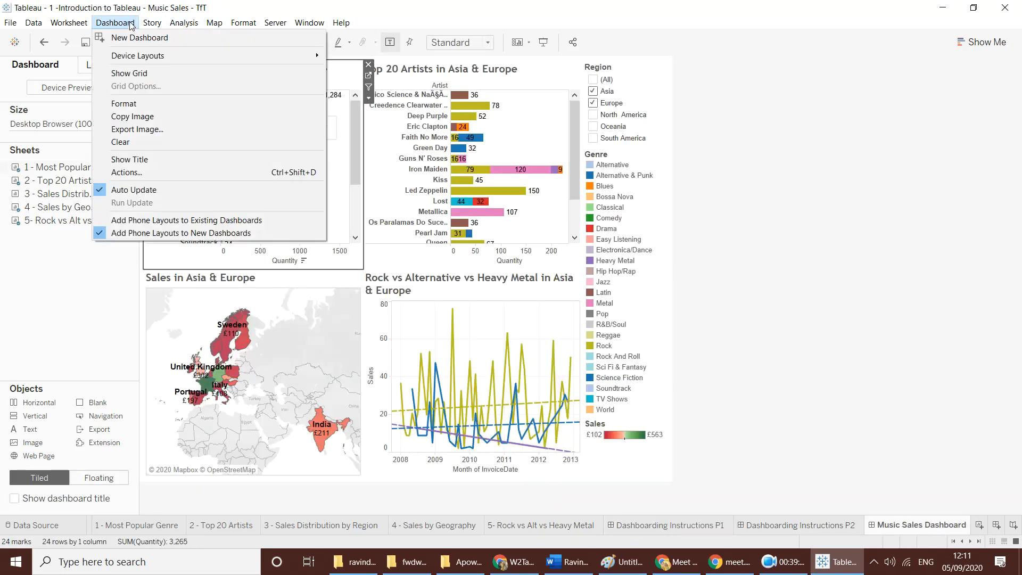
left_click(144, 171)
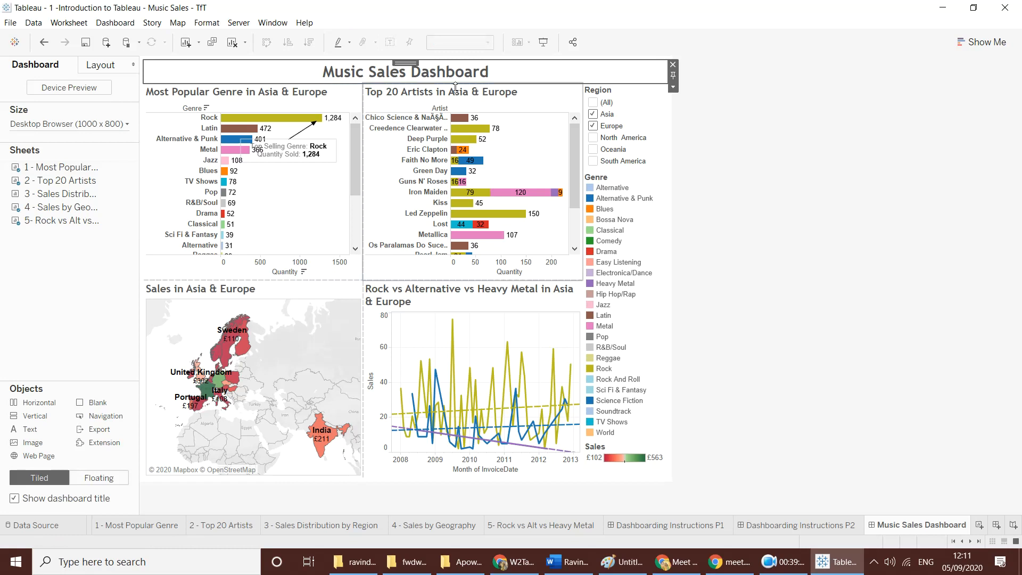
left_click(862, 202)
- Move the Region filter directly beneath the dashboard title so it spans the full width above the charts
left_click(622, 85)
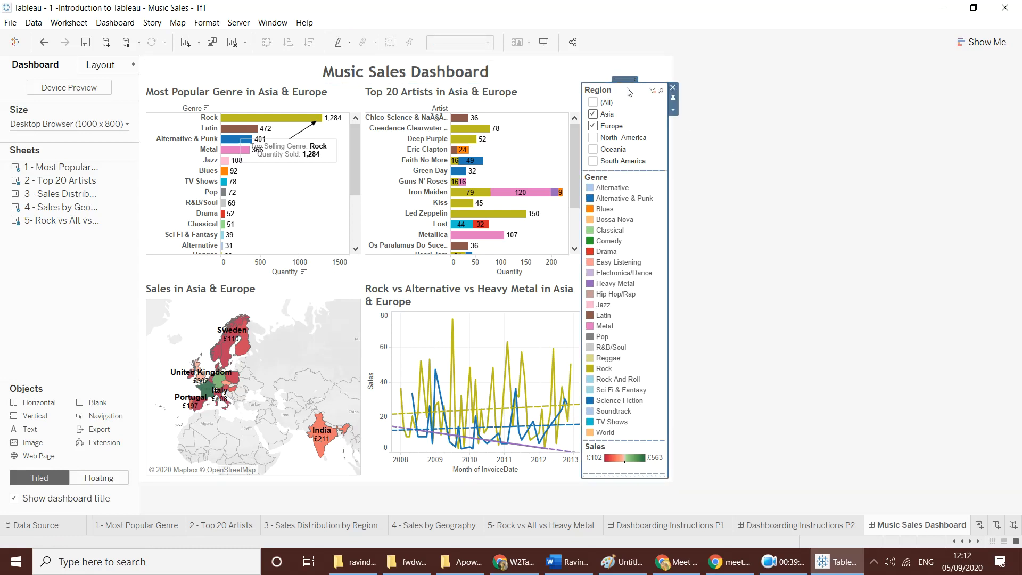
left_click(627, 88)
mouse_move(625, 80)
left_mouse_down()
mouse_move(349, 73)
mouse_move(311, 83)
left_mouse_up()
key("alt+Tab")
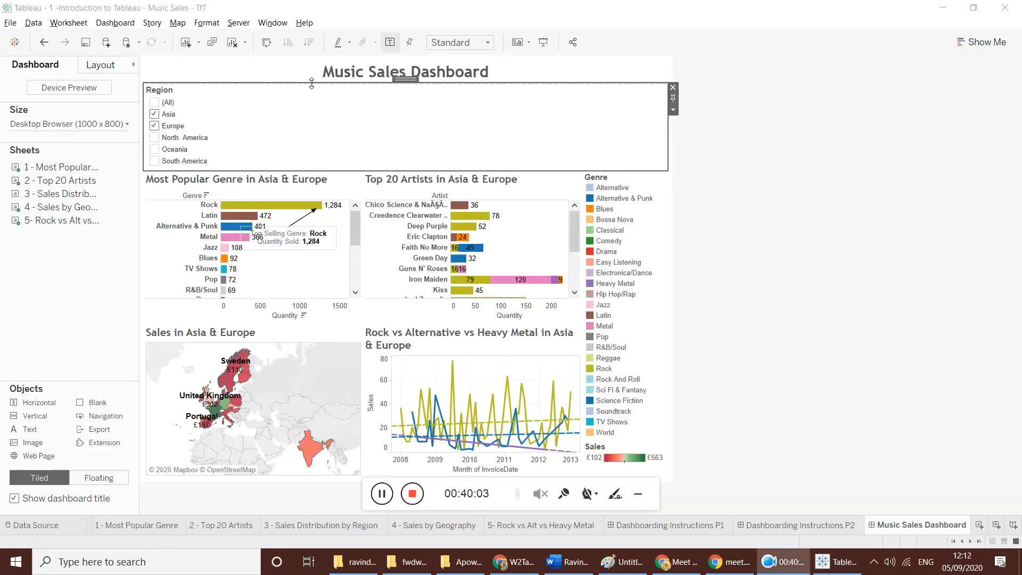
key("alt+Tab")
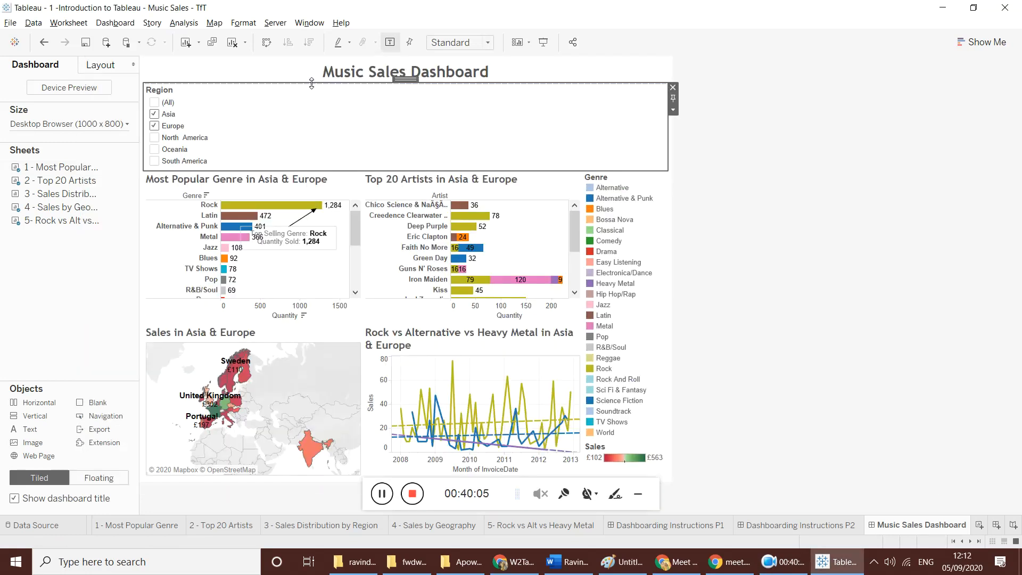
key("alt+Tab")
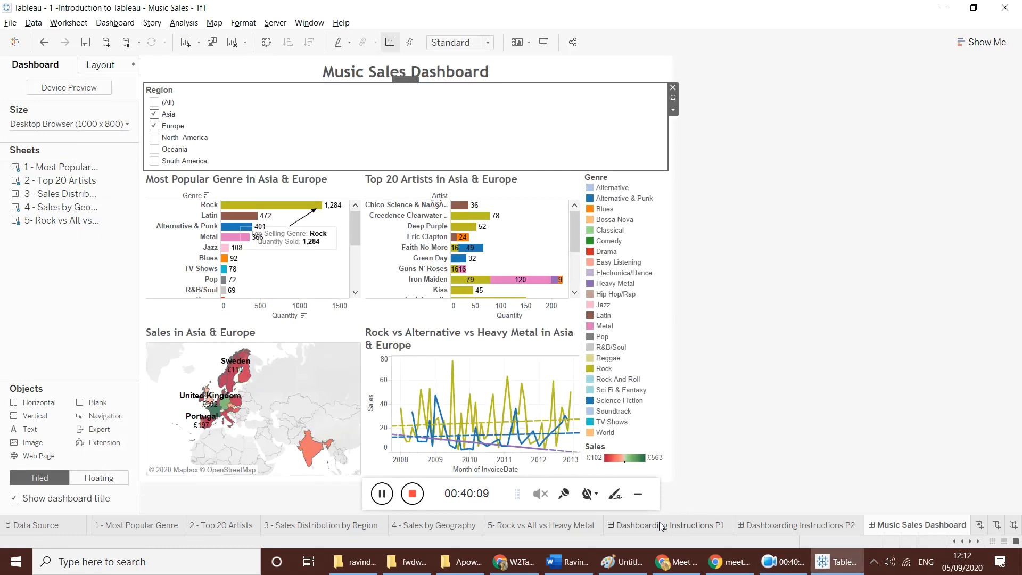
- Check the example in Dashboarding Instructions P1, and remove the Genre and Sales legends from the Music Sales Dashboard
left_click(660, 526)
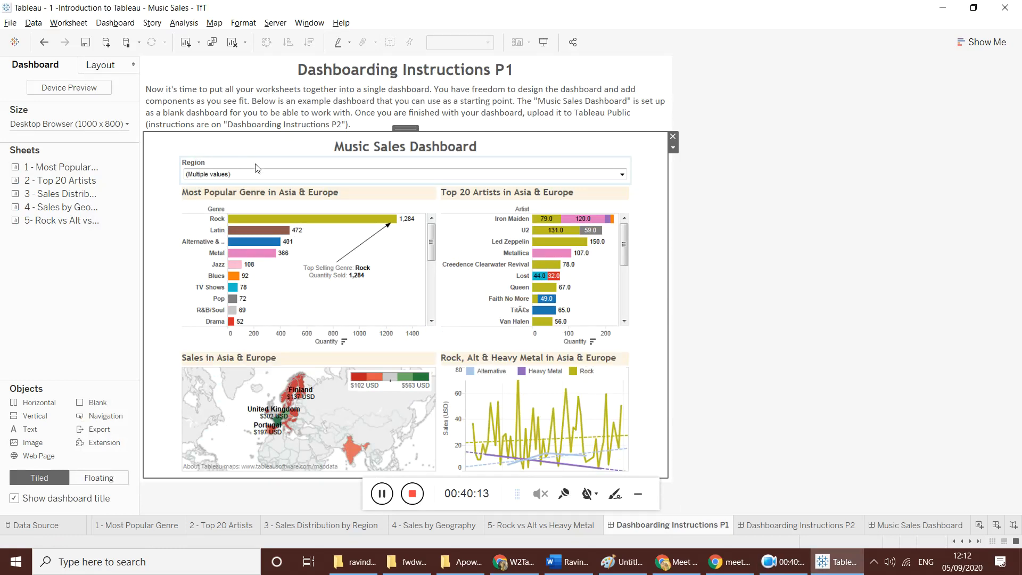
key("alt+Tab")
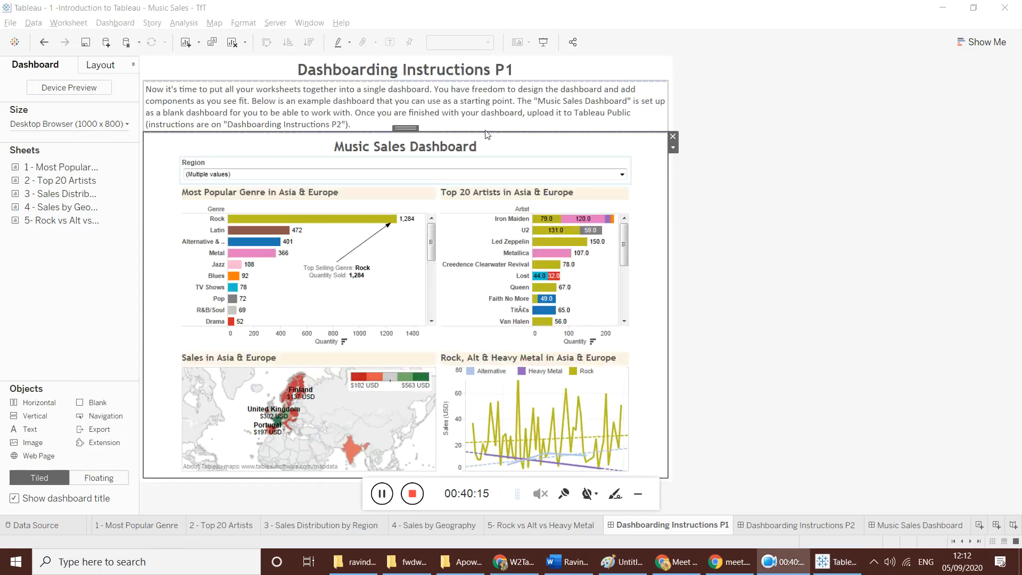
left_click(924, 528)
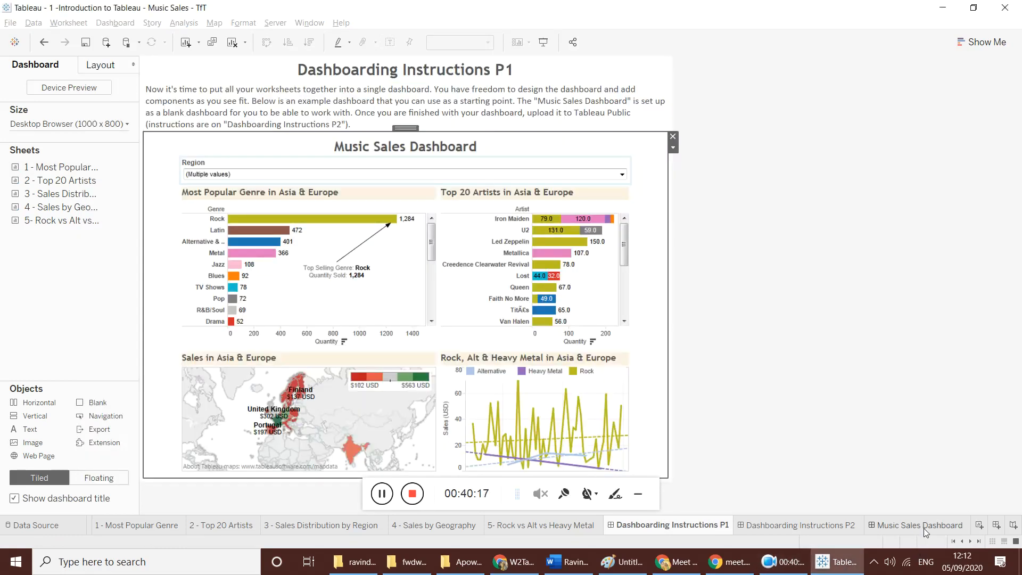
left_click(631, 186)
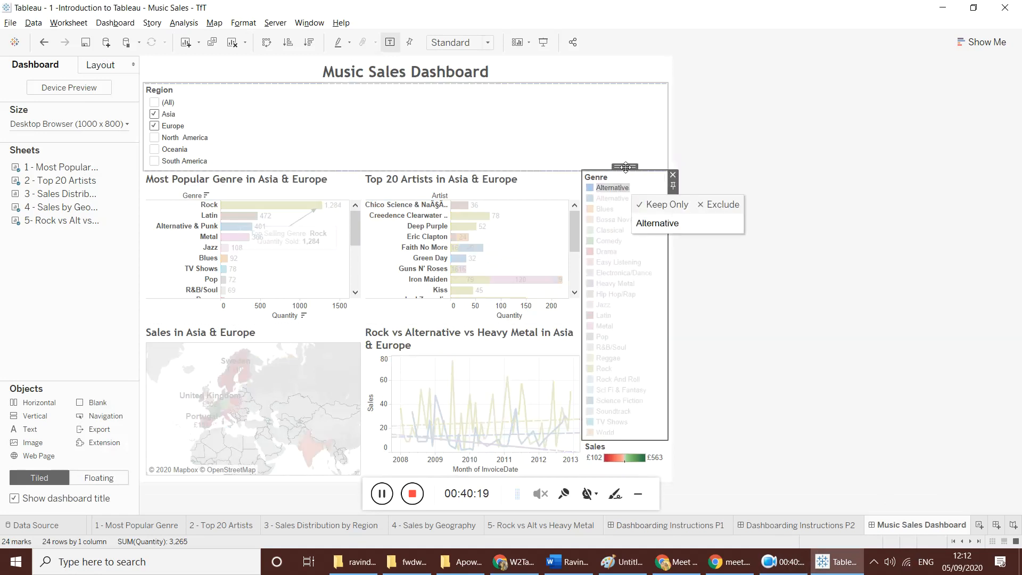
left_click(673, 176)
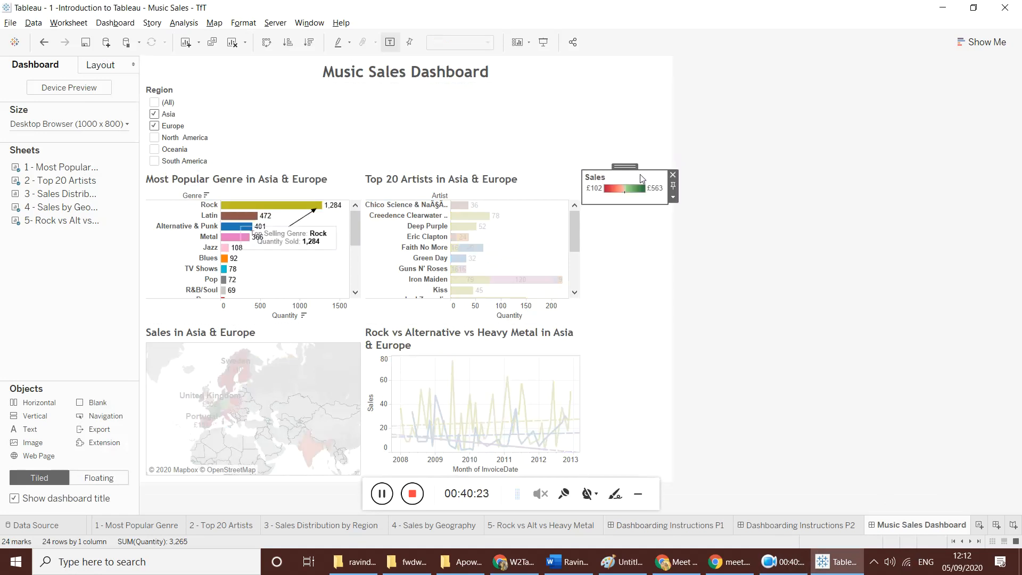
left_click(674, 175)
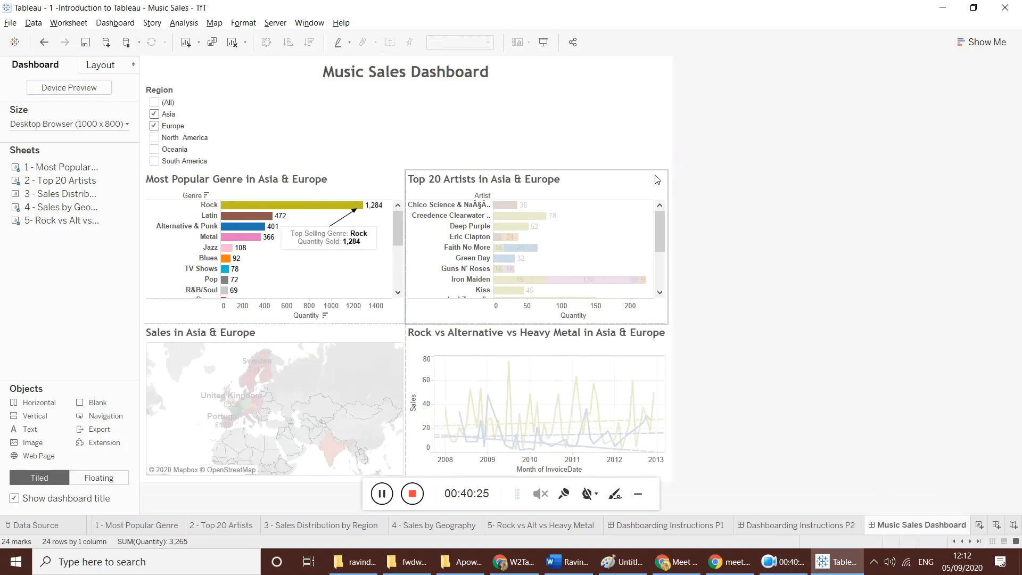
left_click(250, 137)
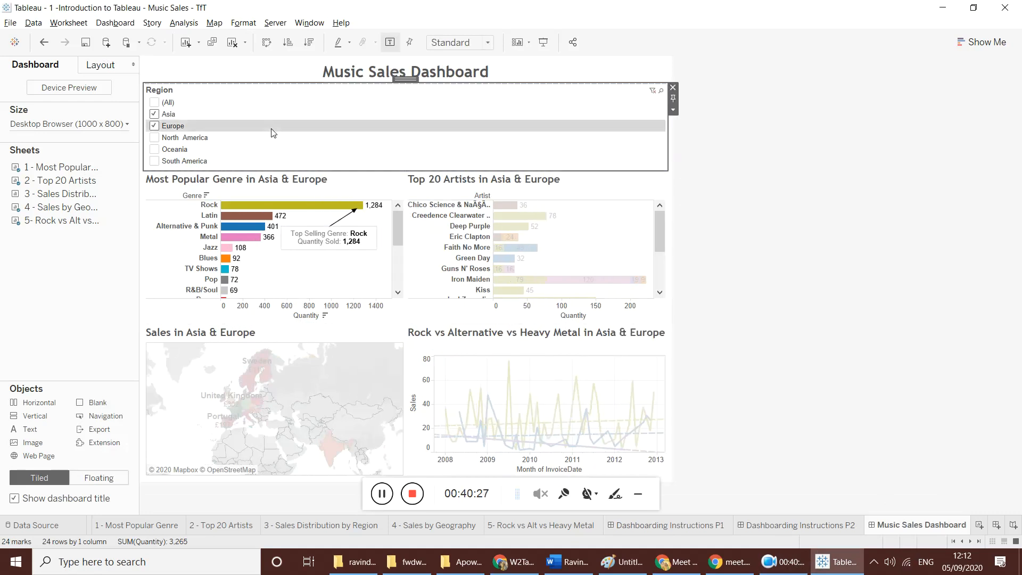
- Set the default dashboard shading of the Music Sales Dashboard to light grey
left_click(582, 74)
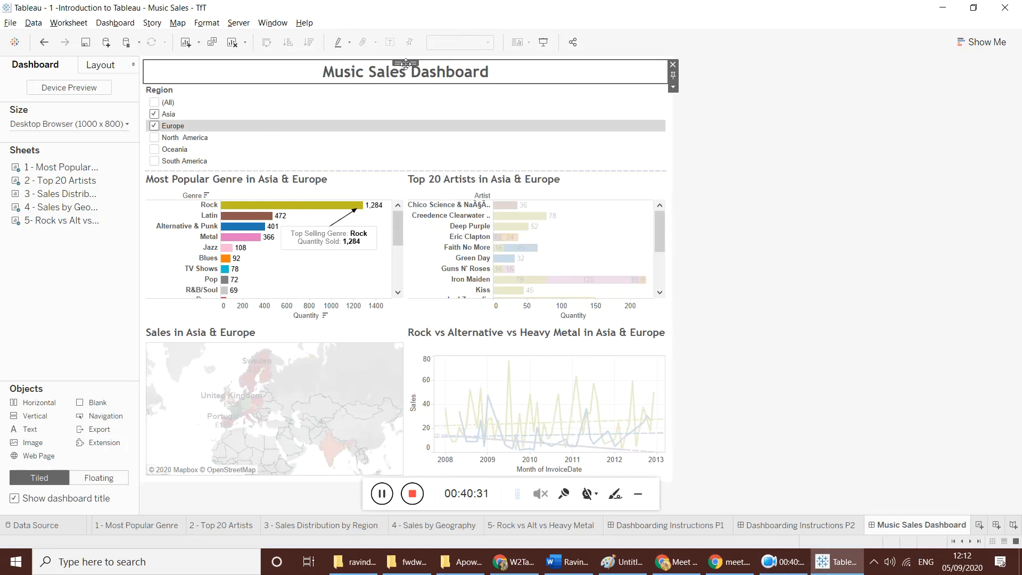
left_click(673, 87)
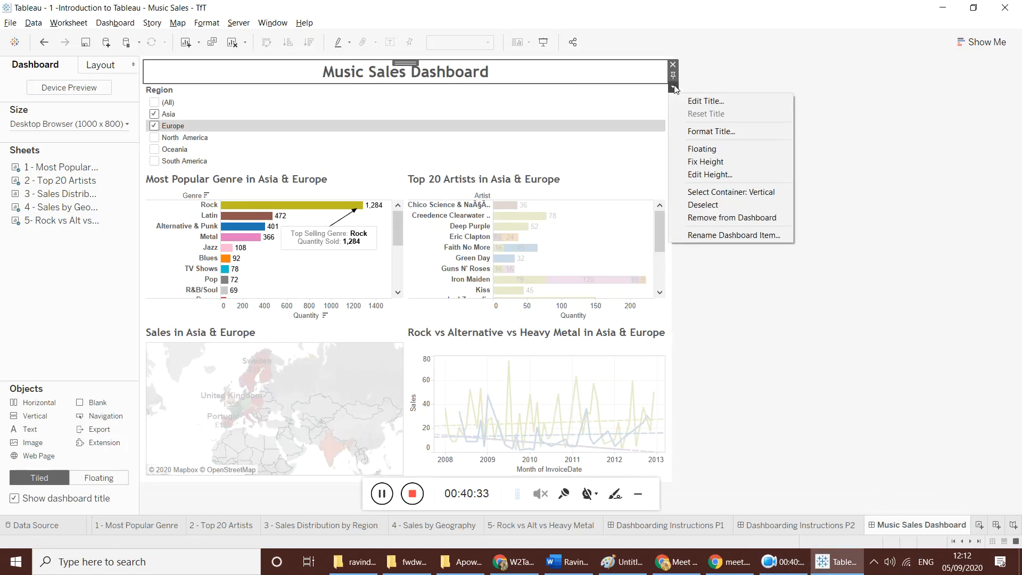
left_click(709, 131)
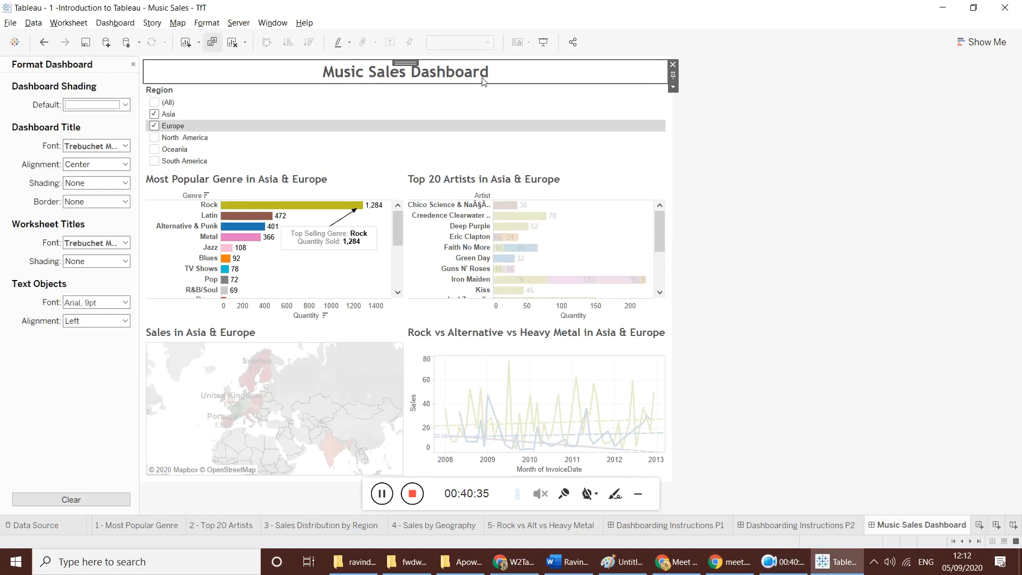
left_click(125, 104)
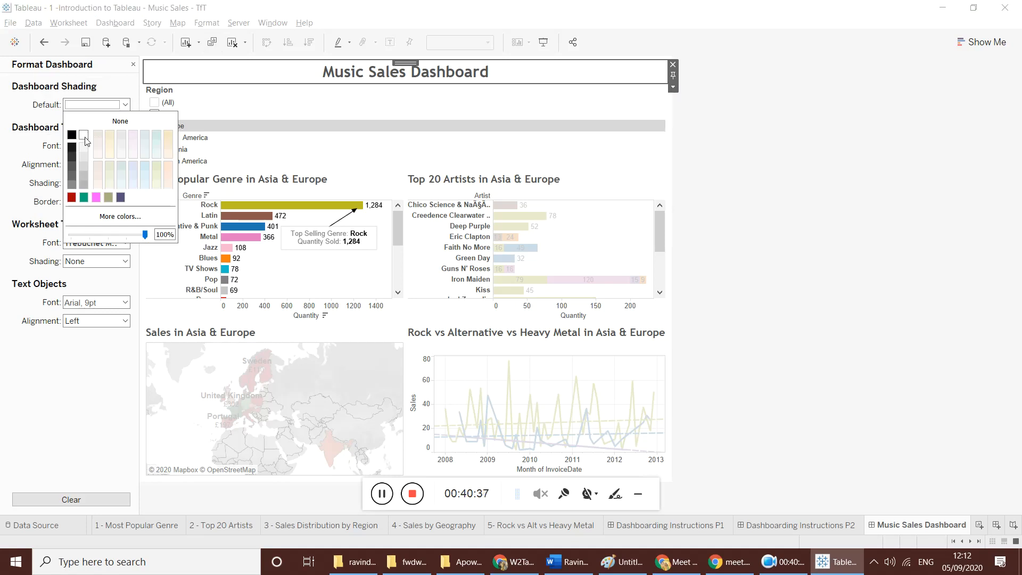
left_click(84, 156)
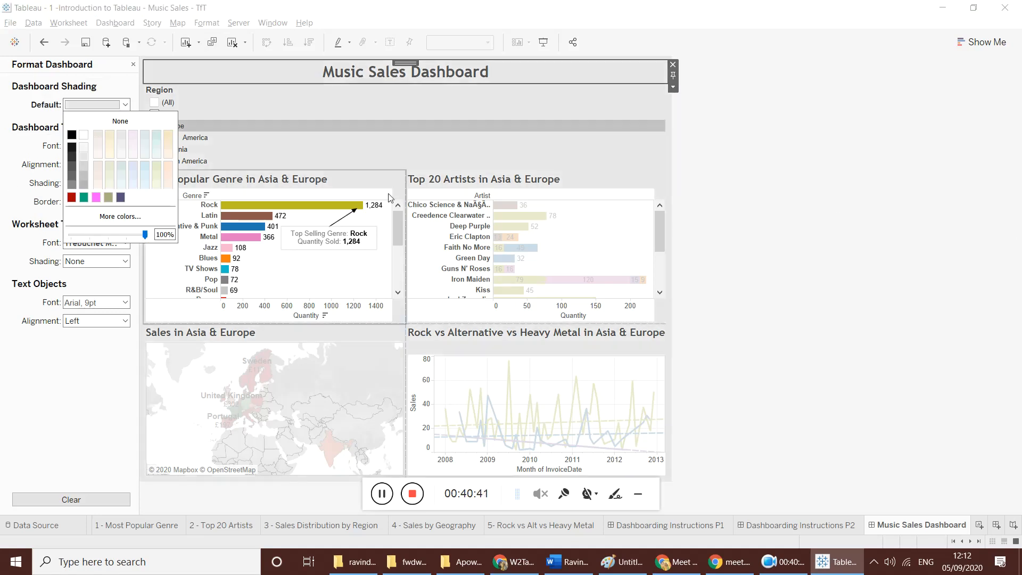
left_click(977, 205)
left_click(333, 118)
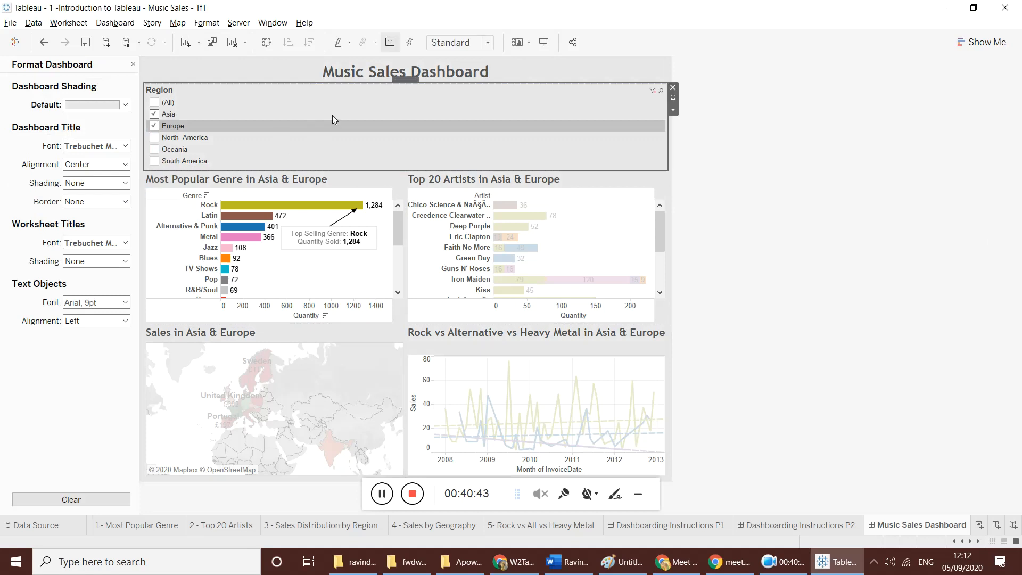
- Examine the Region filter and chart styling of the example in Dashboarding Instructions P1, and return to the Music Sales Dashboard
key("alt+Tab")
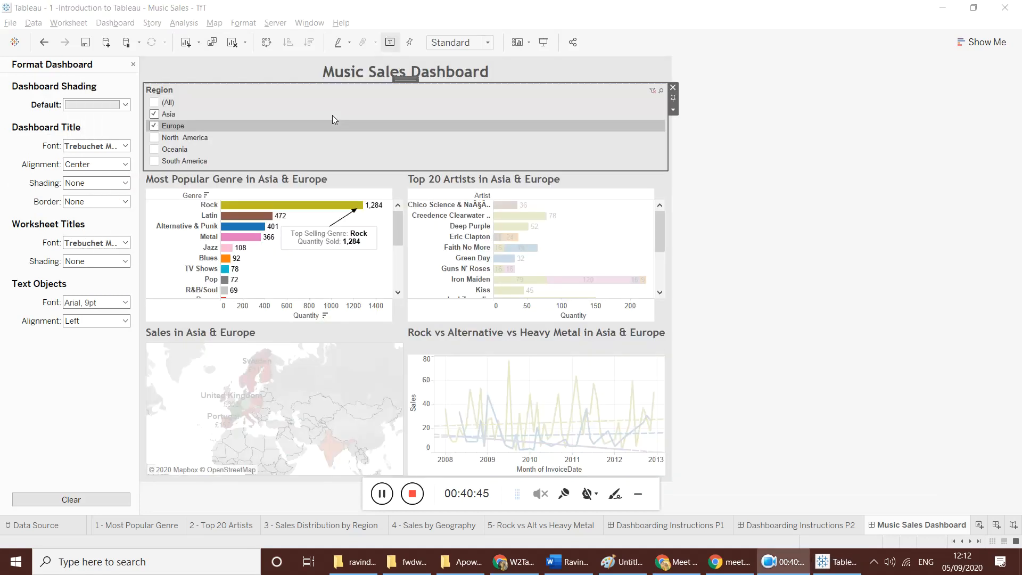
key("alt+Tab")
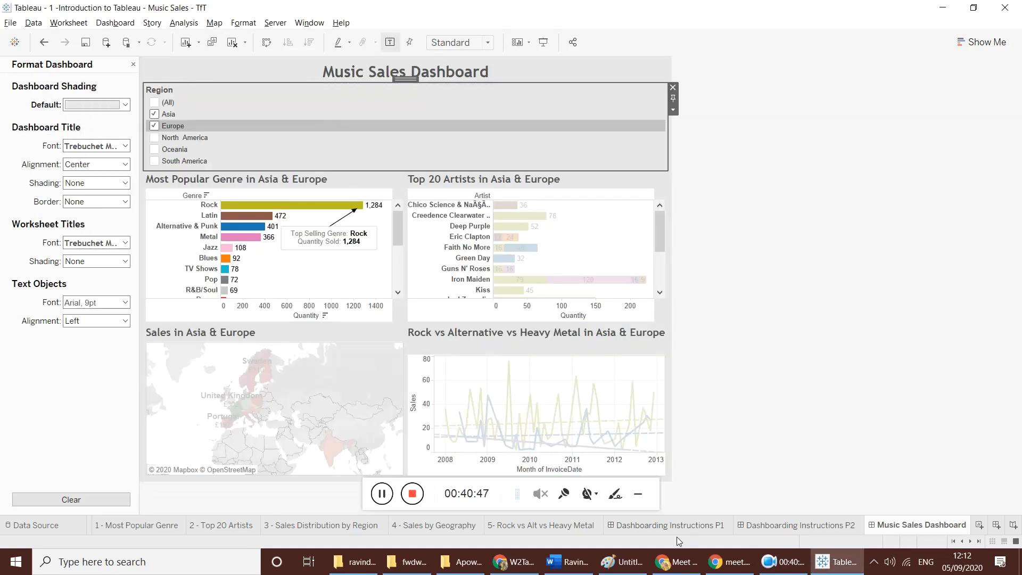
left_click(673, 527)
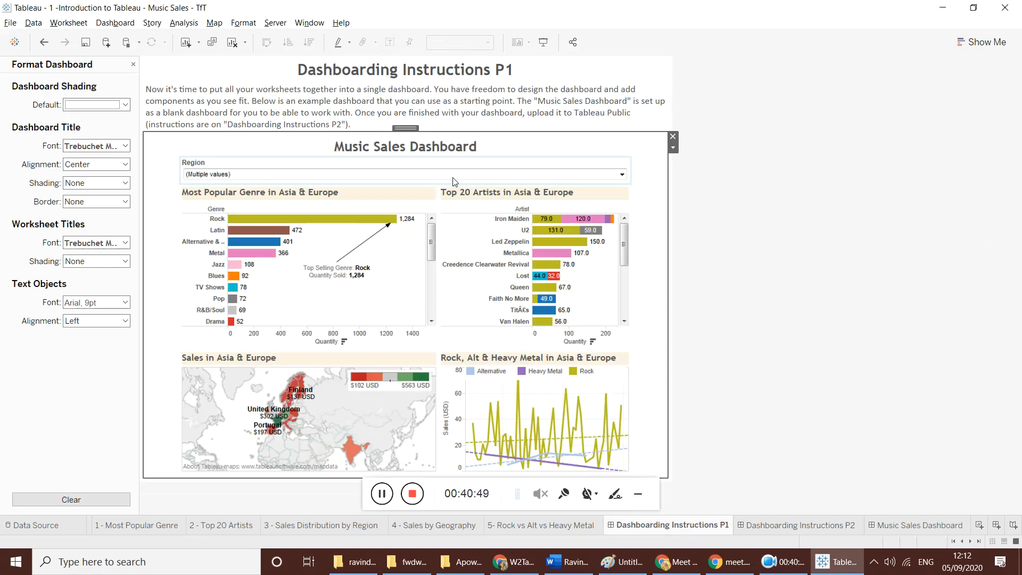
key("alt+Tab")
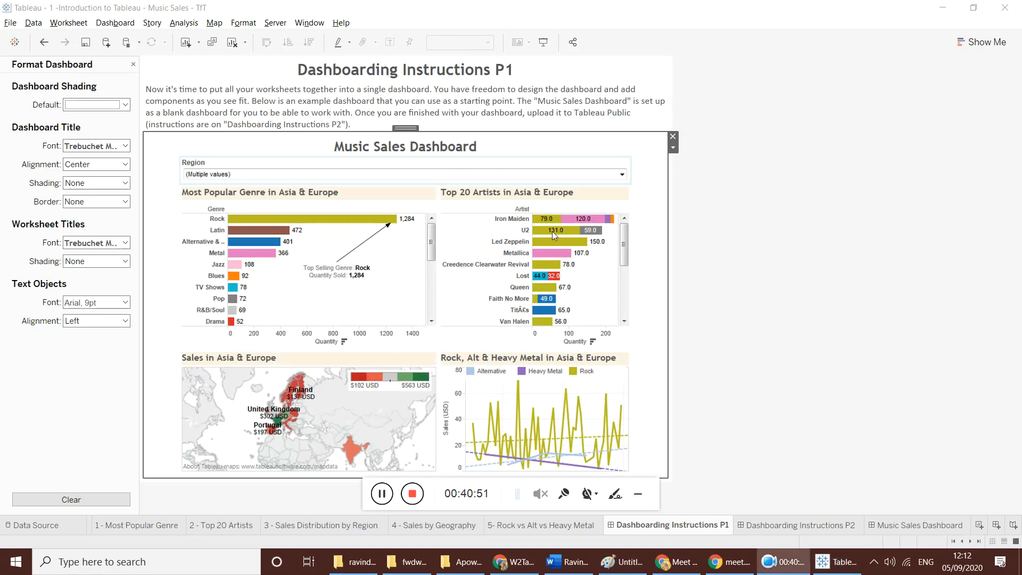
left_click(918, 526)
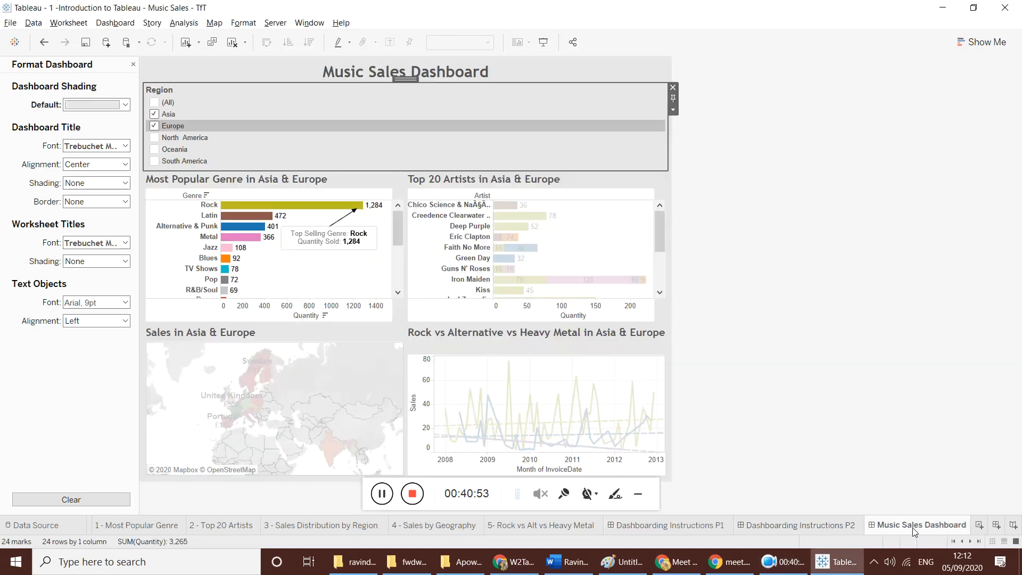
- Undo the light grey default shading of the Music Sales Dashboard and clear the selection
key("ctrl+z")
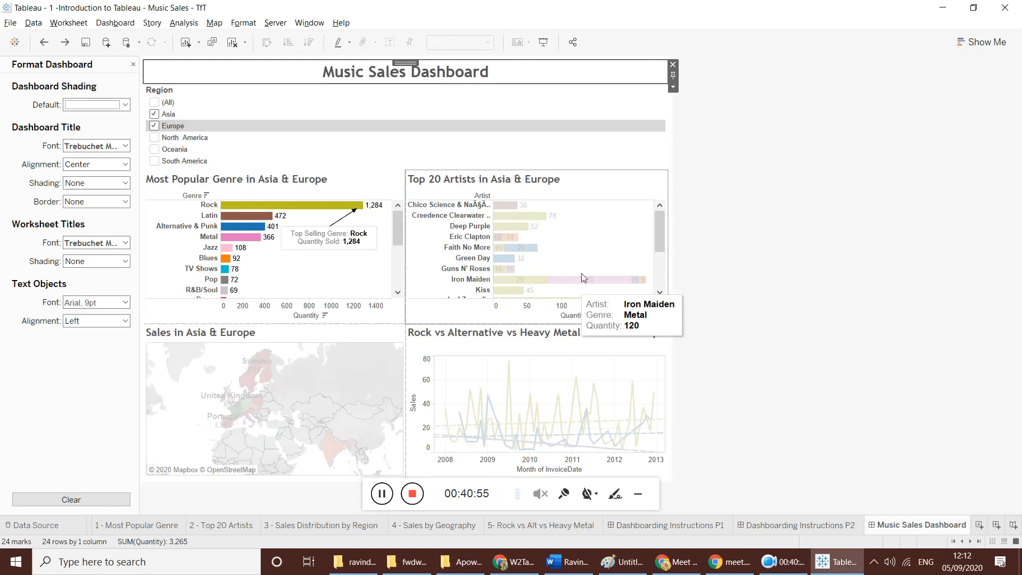
left_click(744, 133)
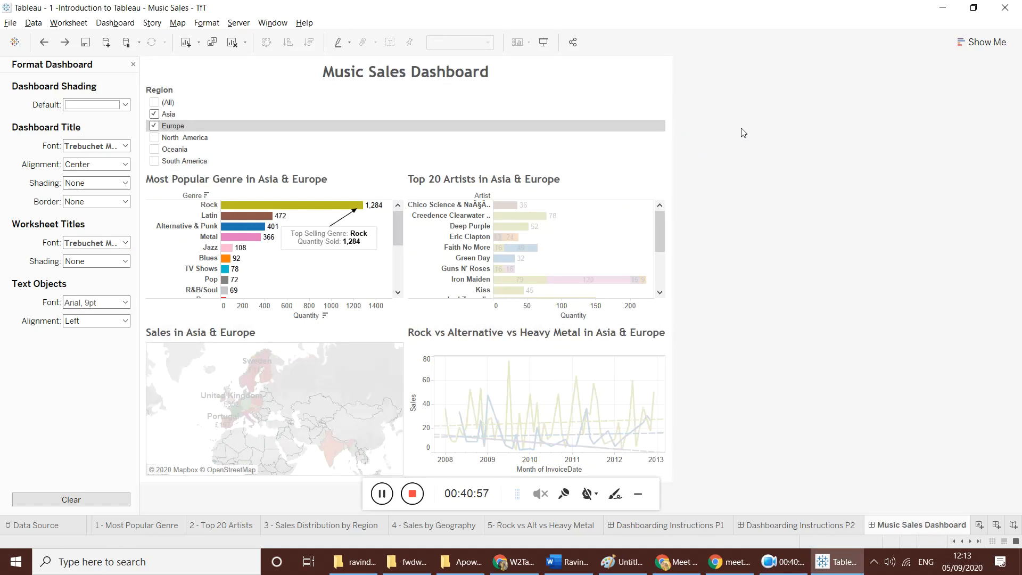
- Read the guidance on floating elements, quick filters and worksheet titles in Dashboarding Instructions P2, and return to the Music Sales Dashboard
left_click(402, 99)
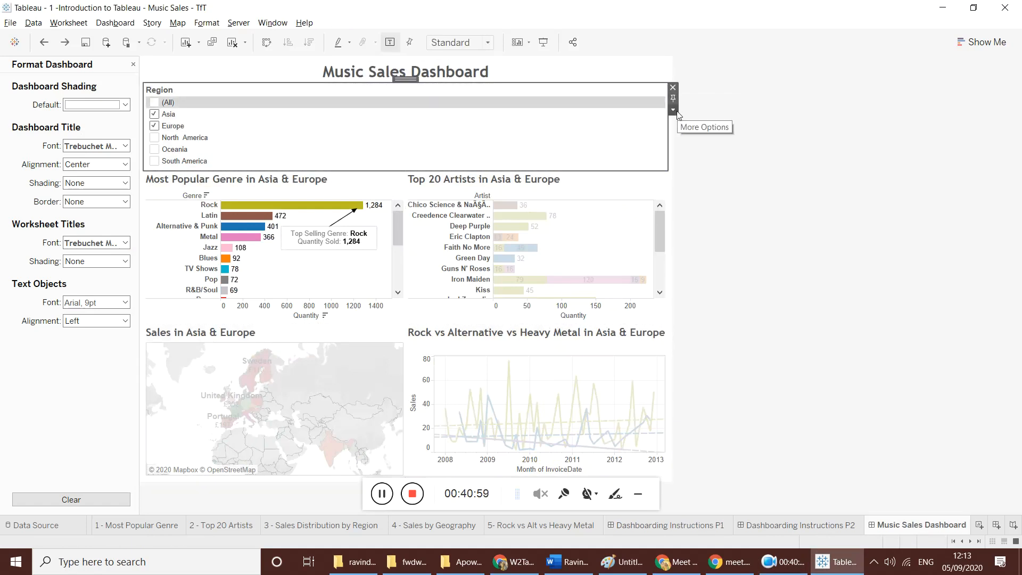
key("alt+Tab")
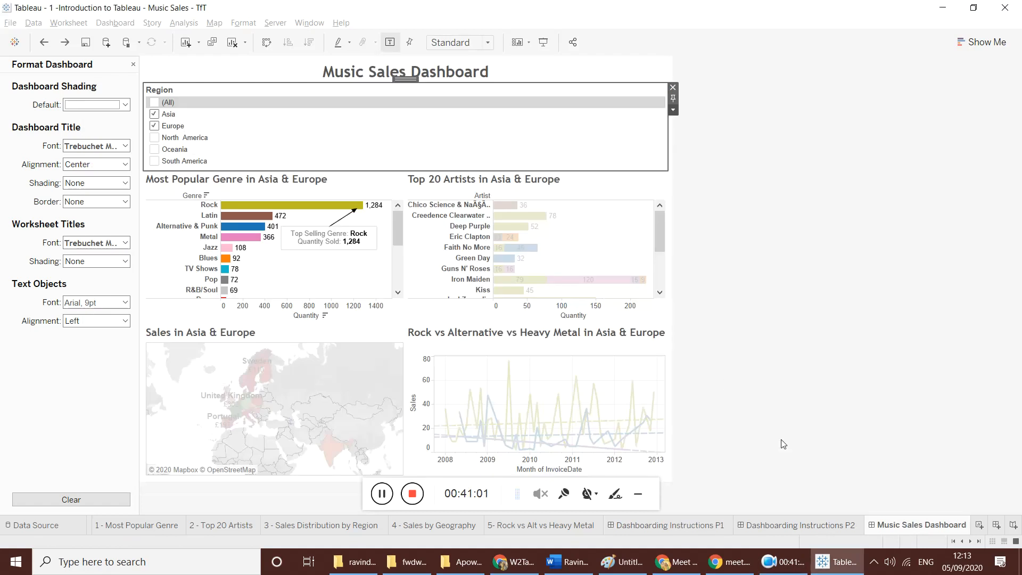
left_click(787, 526)
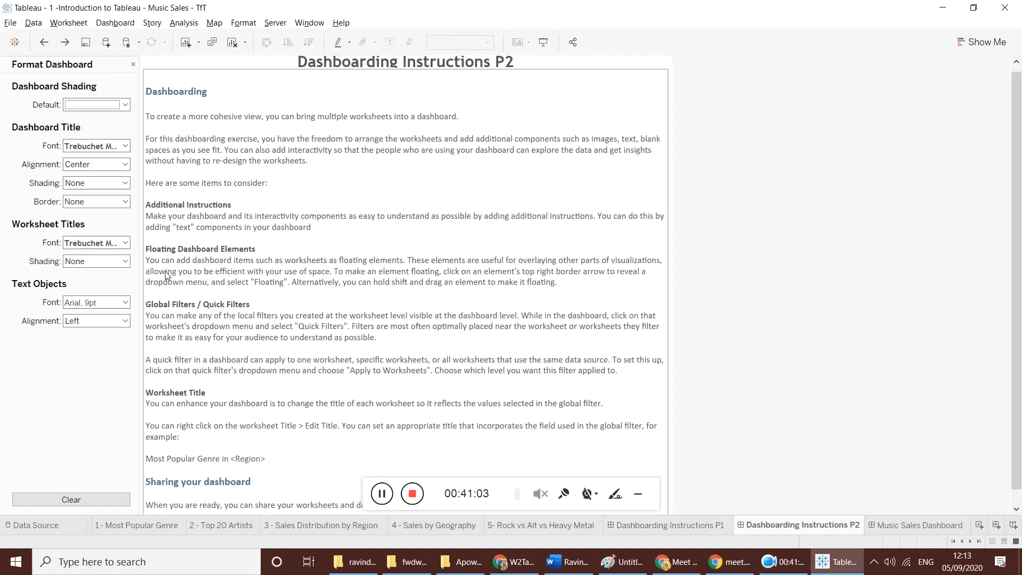
scroll(278, 223, "down", 1)
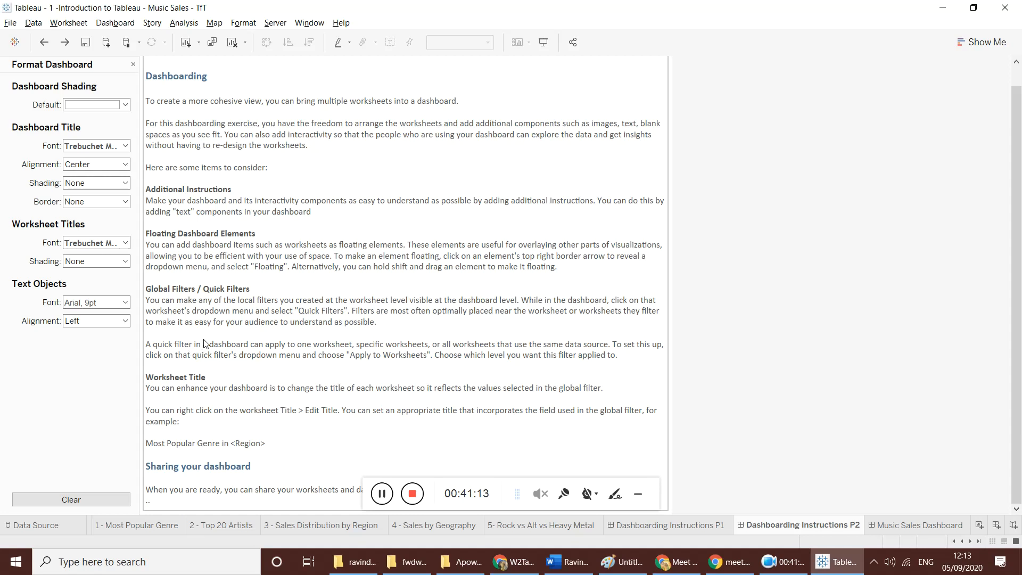
scroll(205, 343, "up", 1)
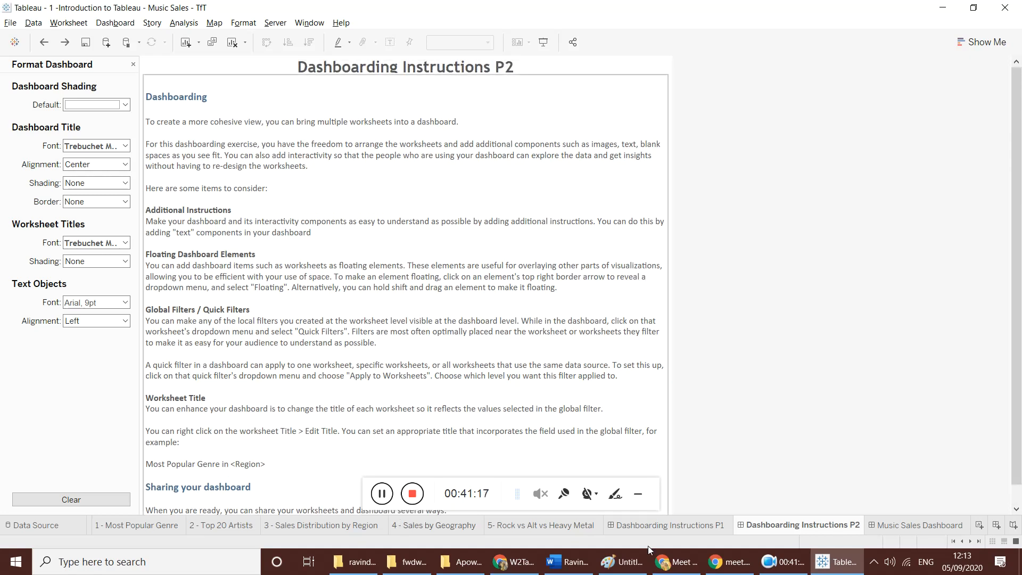
left_click(908, 526)
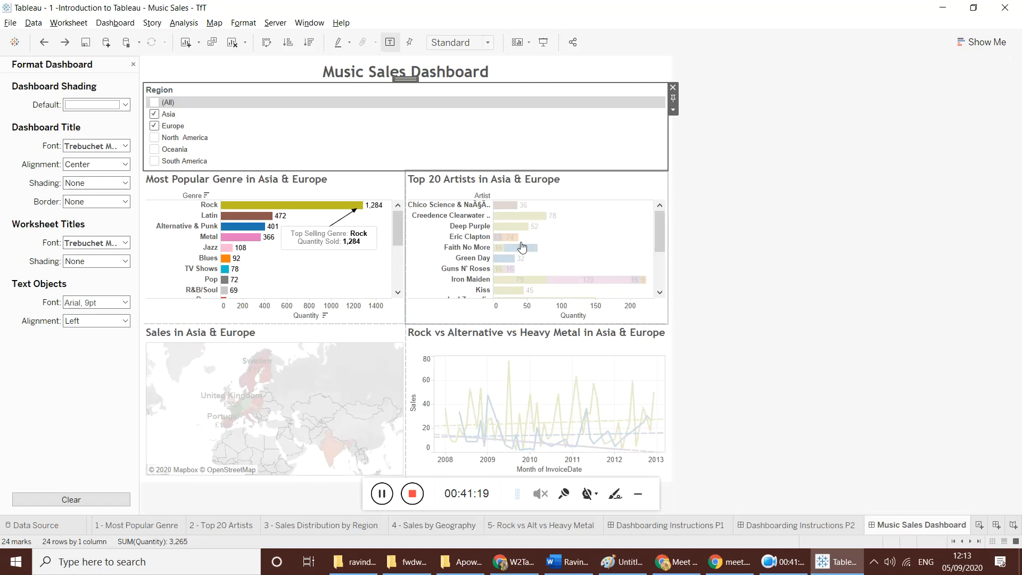
- Open the format settings of the Region filter and reduce the filter's height so the charts below gain space
left_click(674, 110)
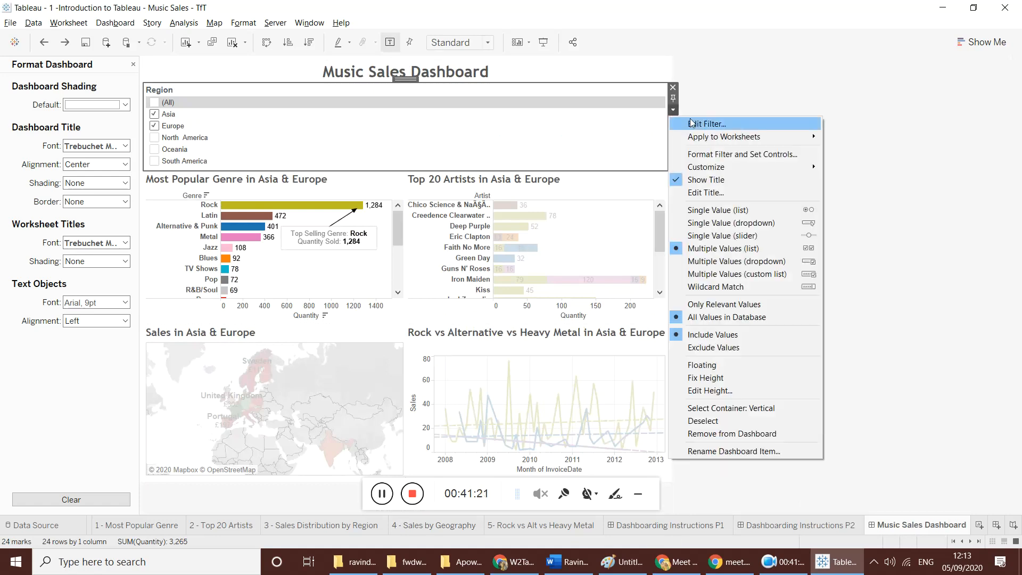
left_click(711, 159)
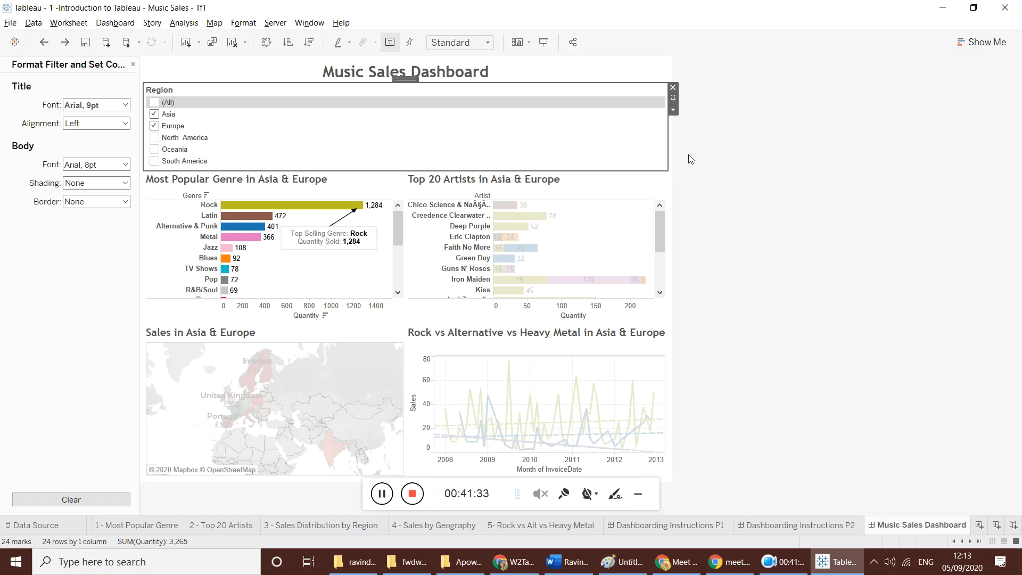
left_click(673, 111)
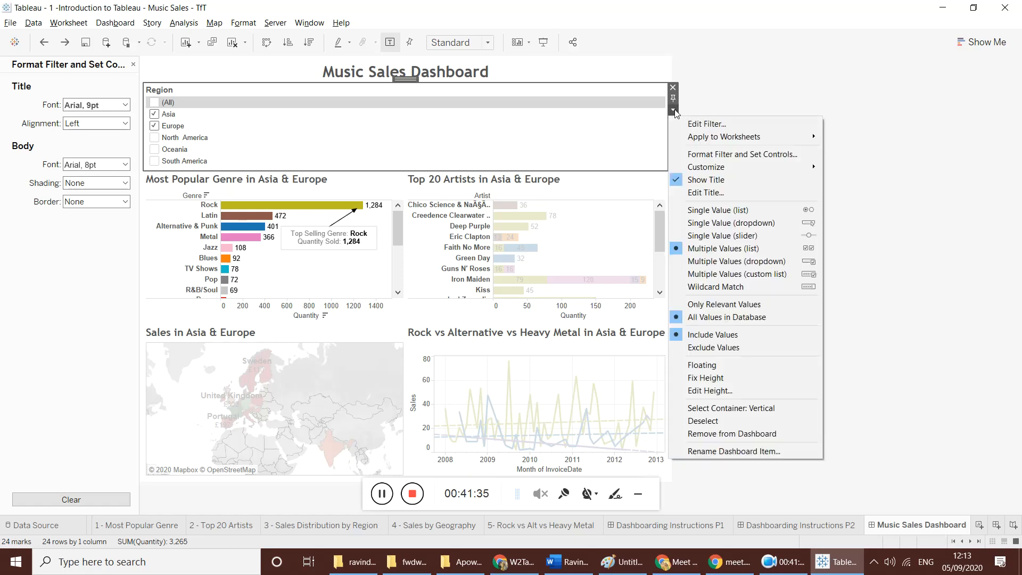
left_click(715, 159)
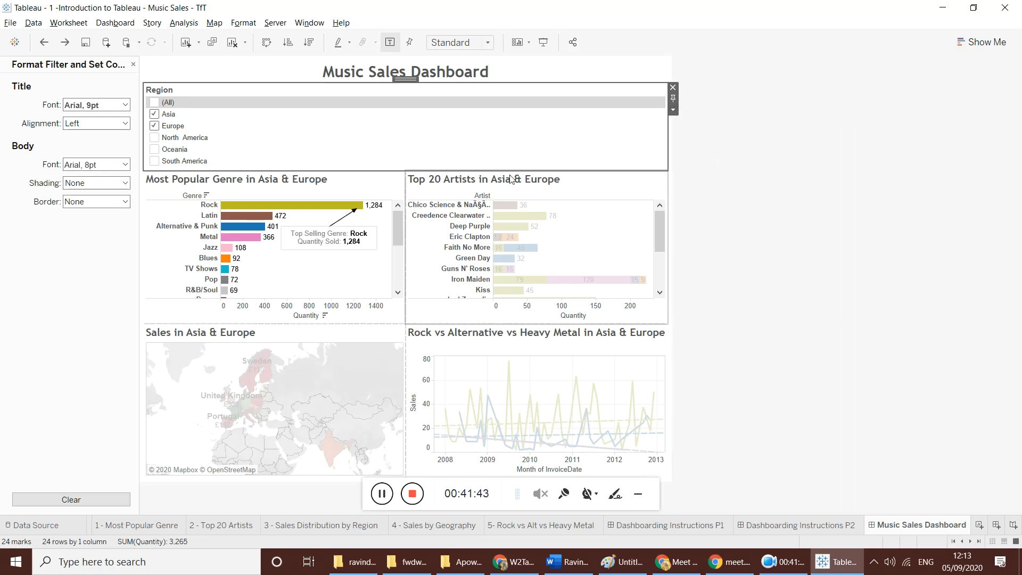
left_click_drag(512, 170, 530, 117)
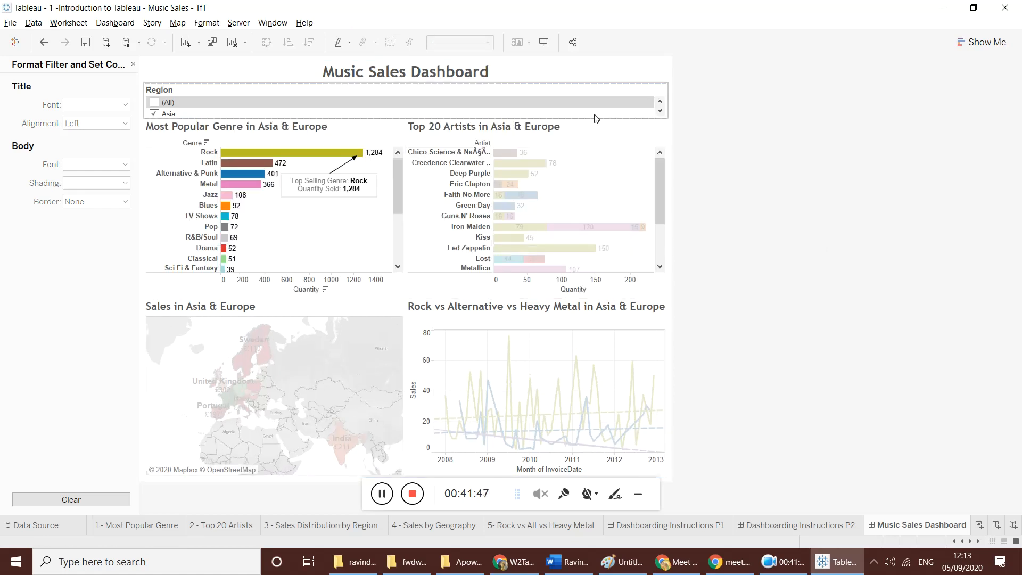
left_click_drag(585, 118, 580, 130)
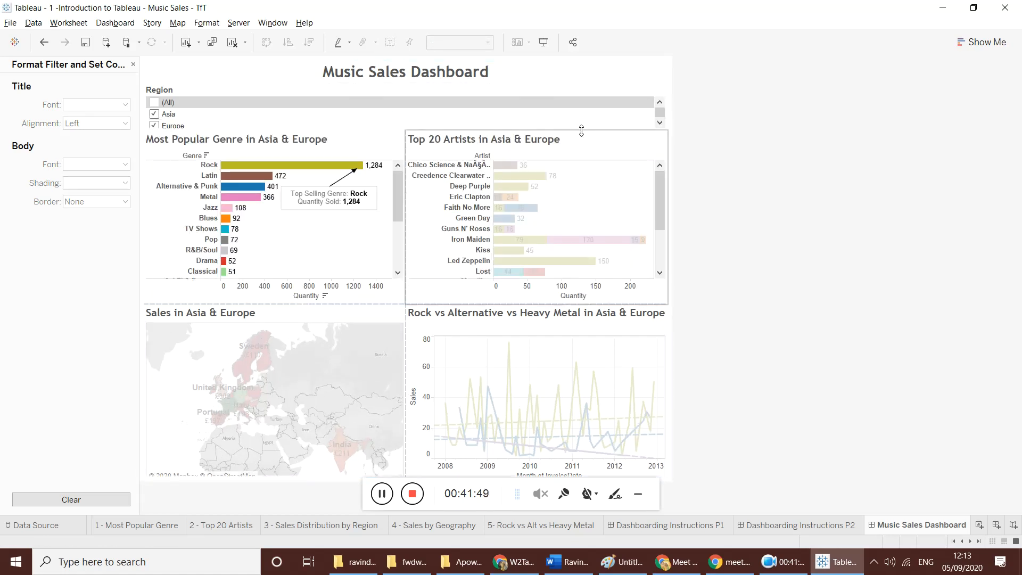
- Compare the Region filter with the example in Dashboarding Instructions P1, and return to the Music Sales Dashboard
key("alt+Tab")
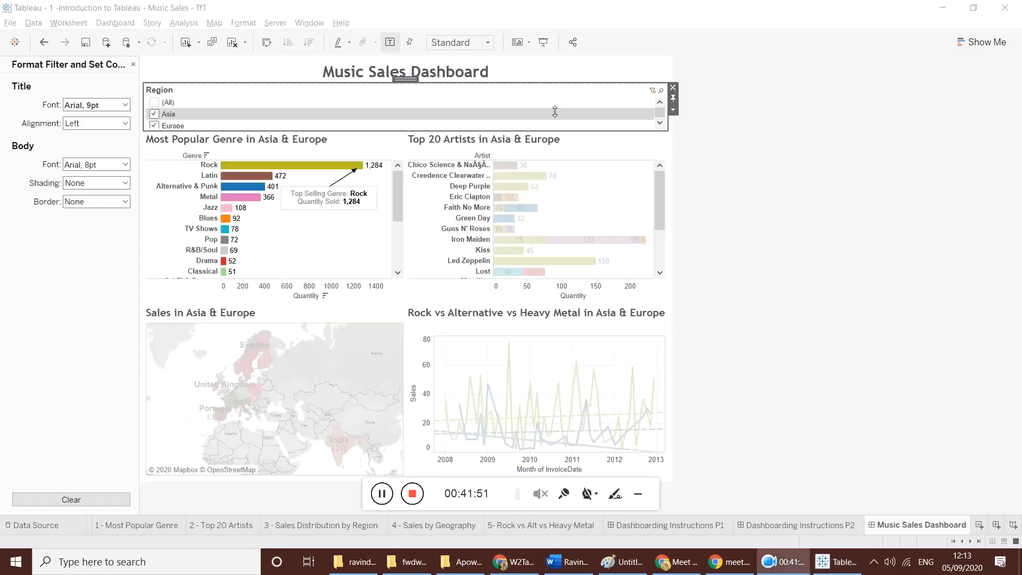
left_click(676, 525)
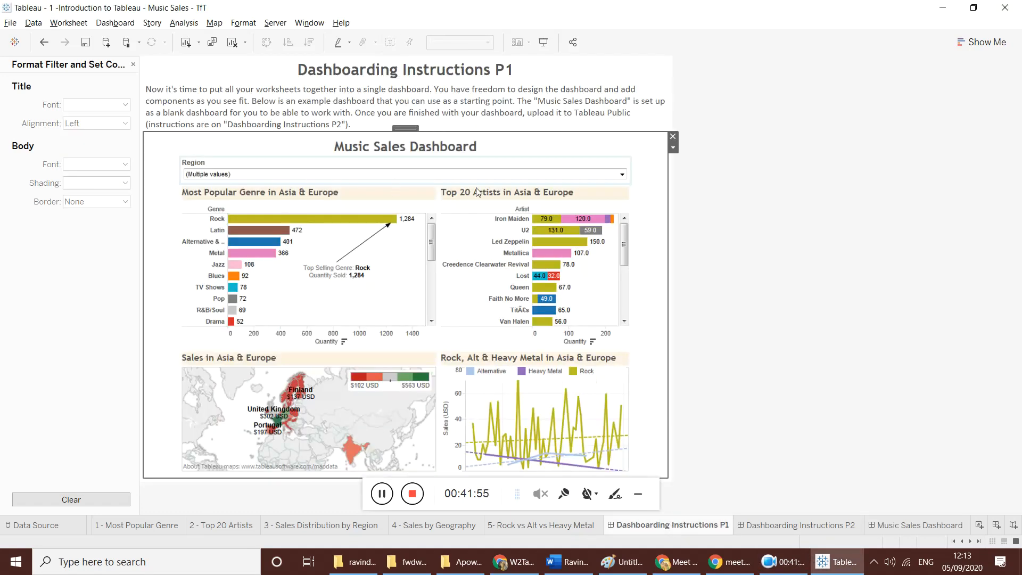
key("alt+Tab")
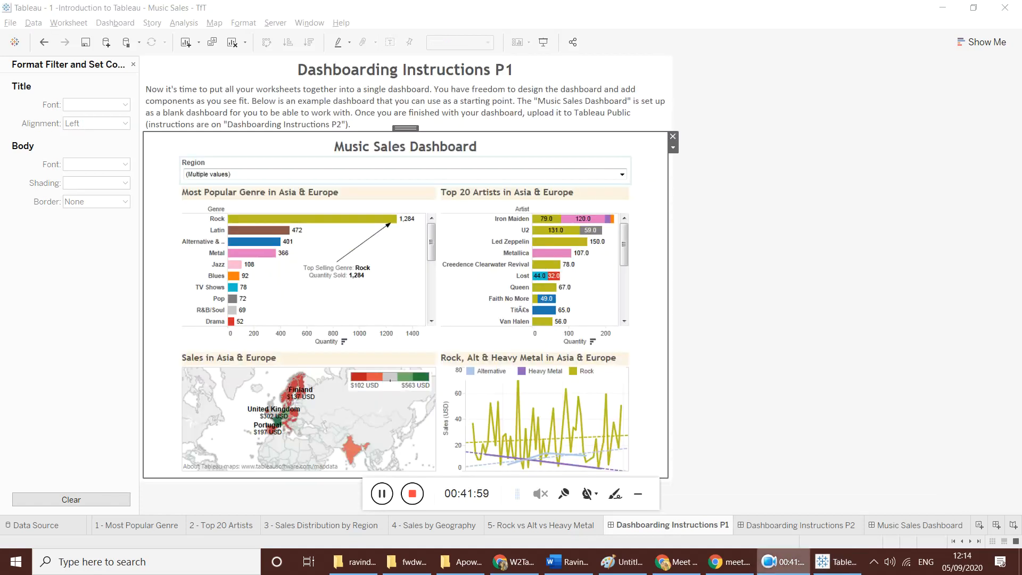
left_click(915, 525)
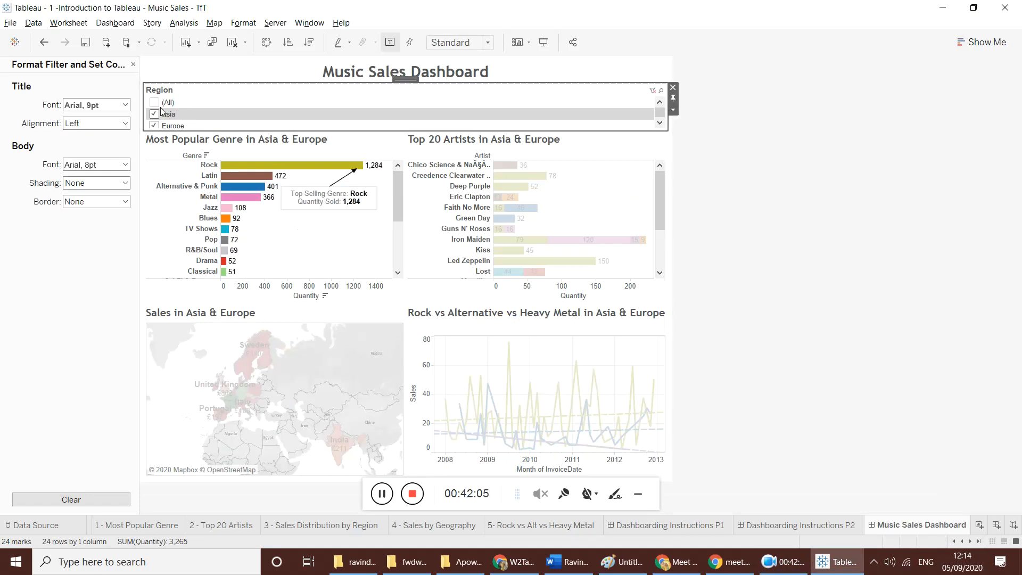
- Change the Region filter to Multiple Values (dropdown) and check its list of regions
left_click(674, 110)
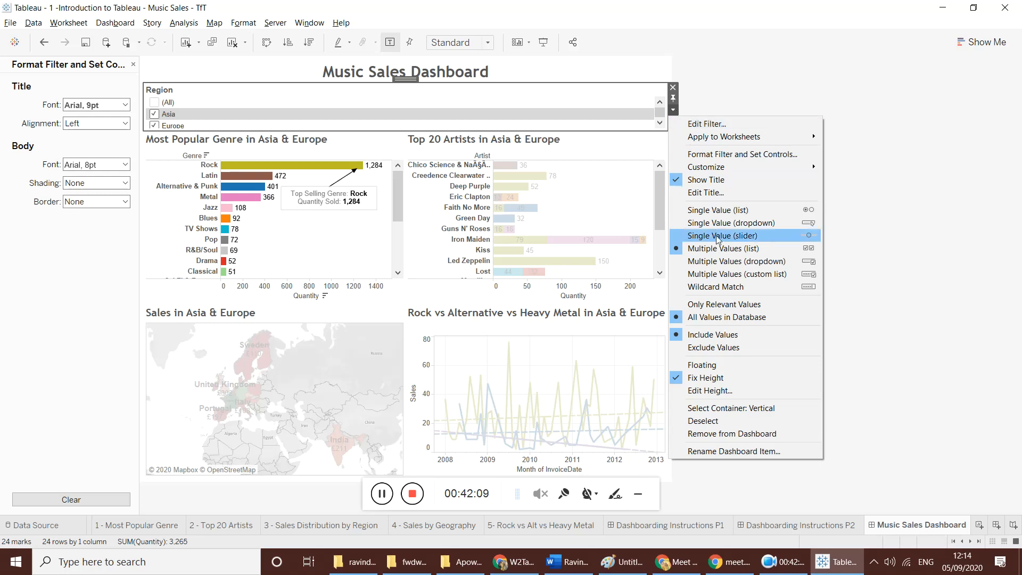
left_click(749, 261)
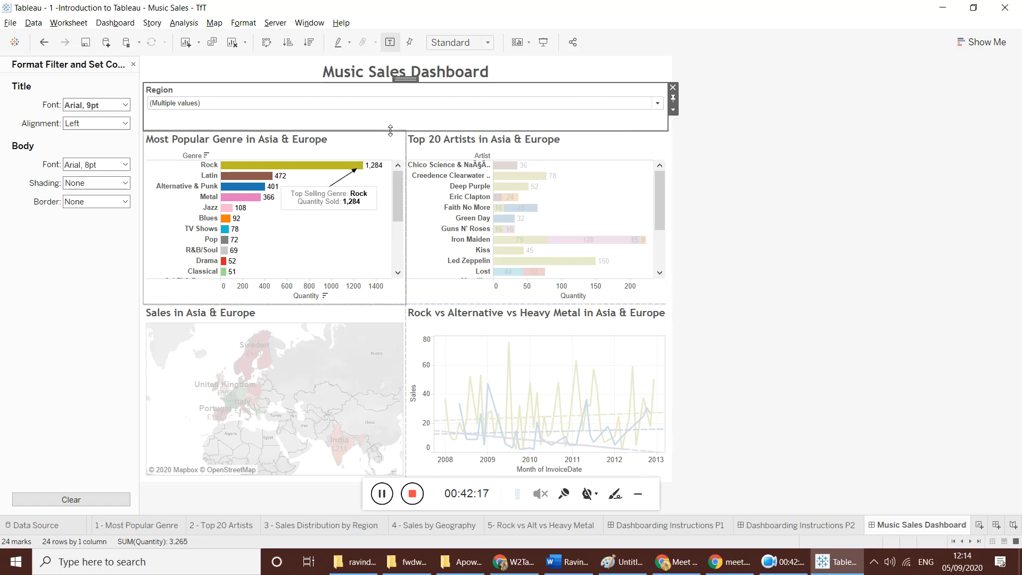
left_click(673, 110)
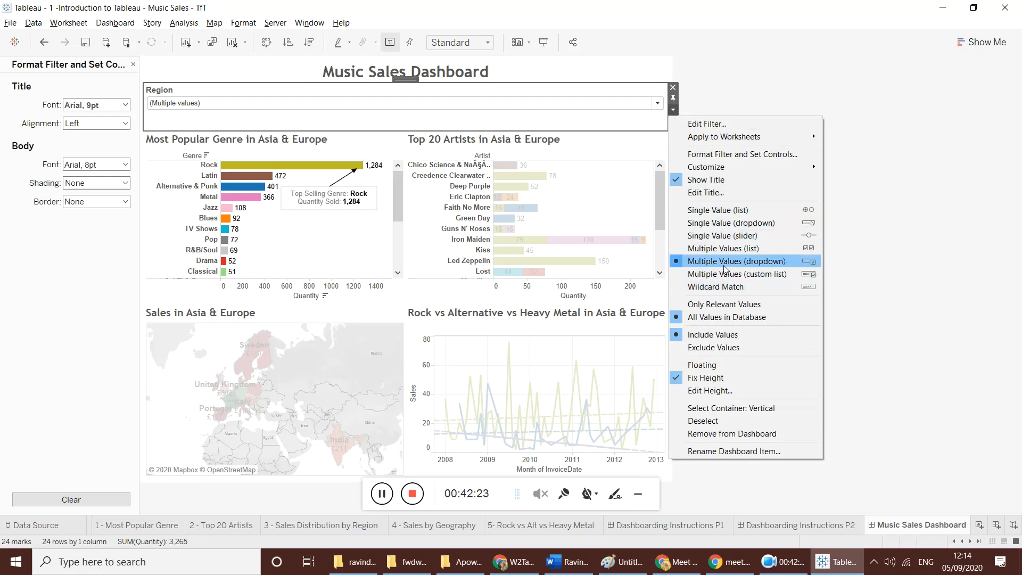
left_click(658, 103)
left_click(657, 103)
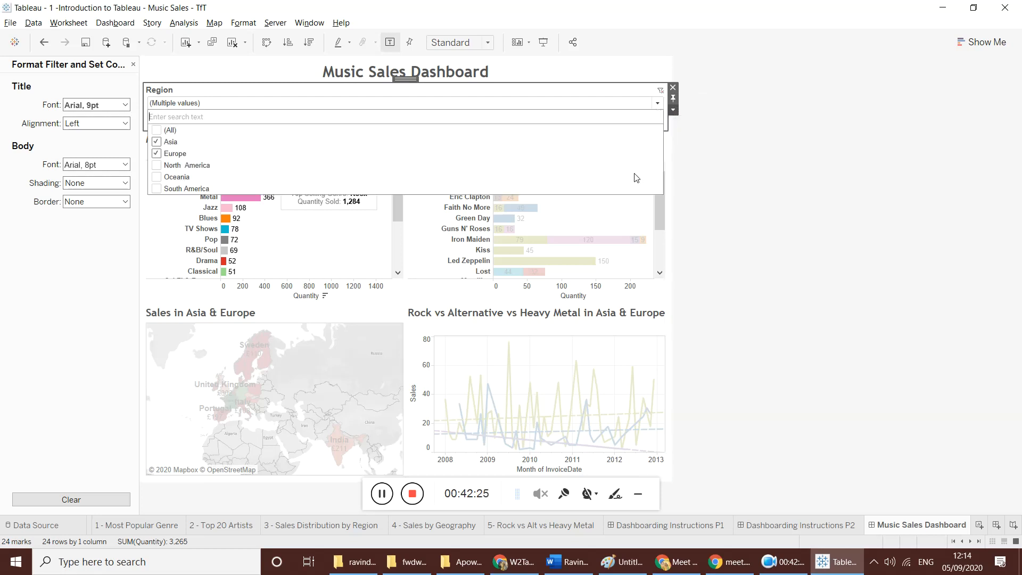
left_click(734, 128)
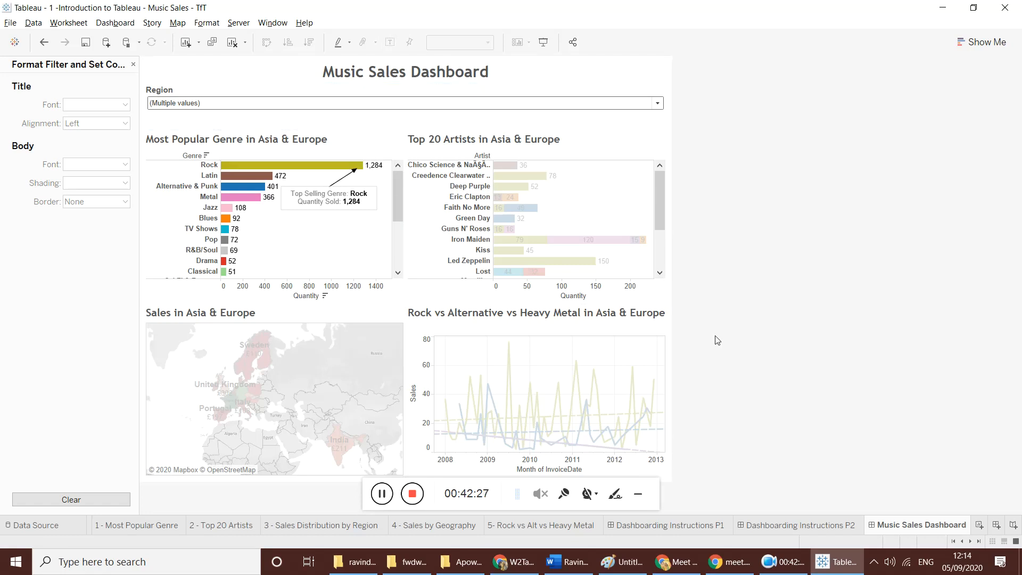
left_click(209, 318)
double_click(208, 316)
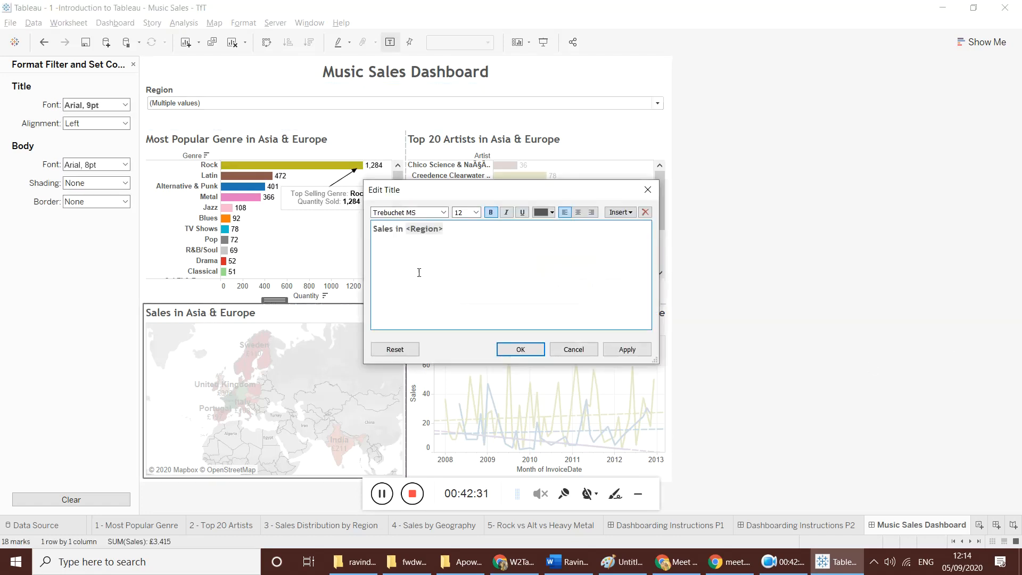
key("alt+Tab")
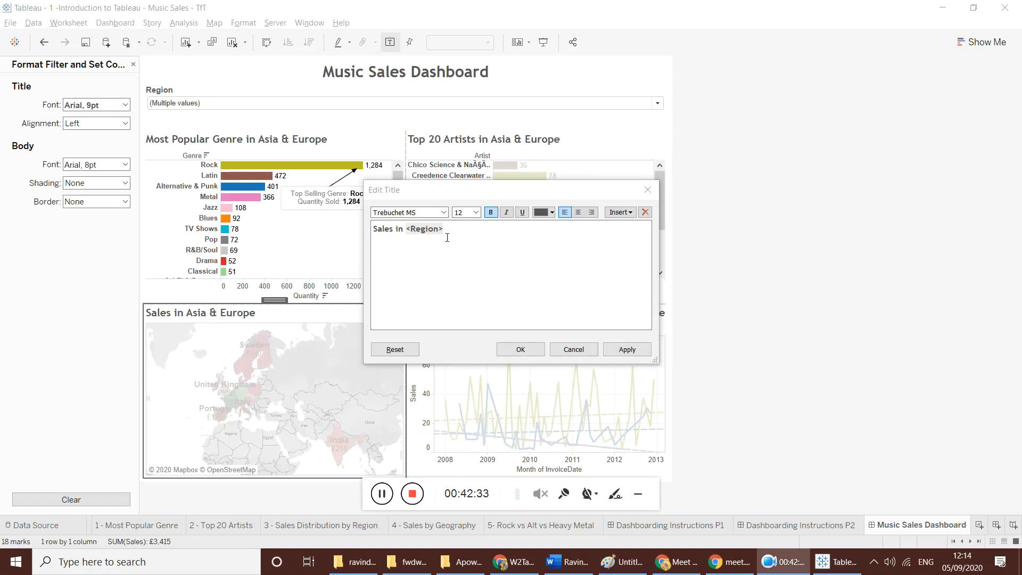
key("alt+Tab")
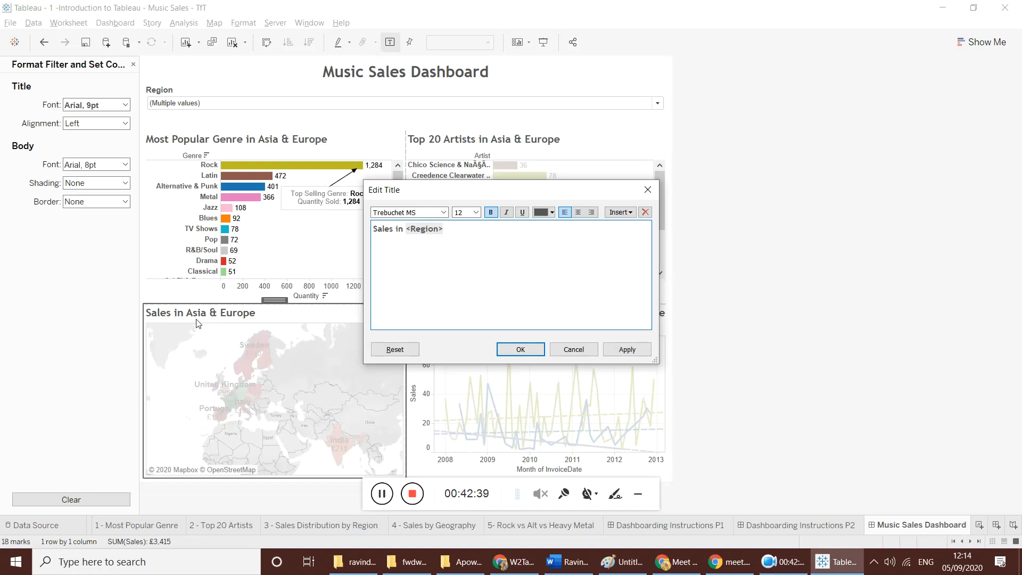
left_click(574, 350)
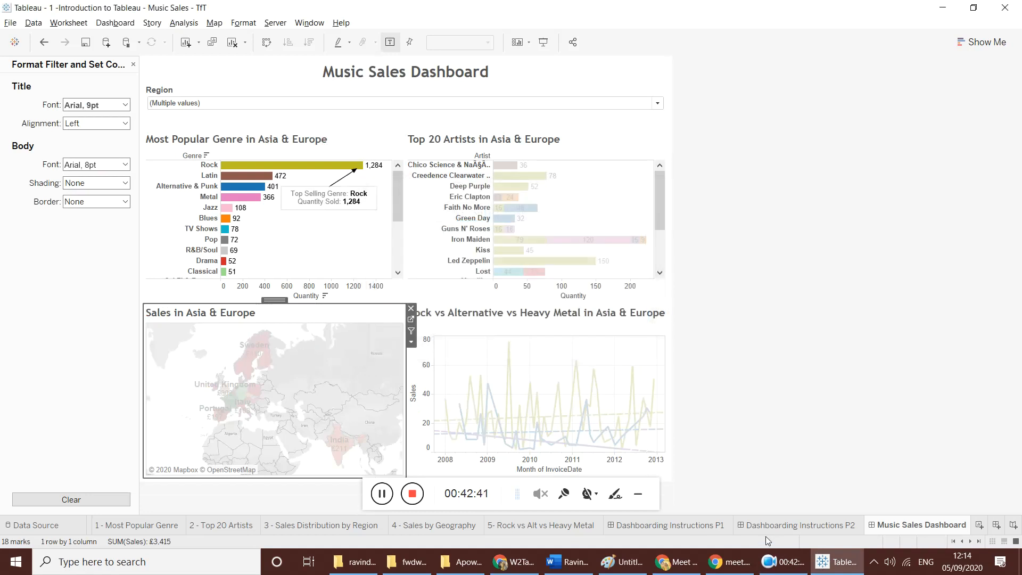
- Check the chart titles in Dashboarding Instructions P1, and try to reword the line chart's title on the Music Sales Dashboard to begin with "Rock, Alt"
left_click(716, 527)
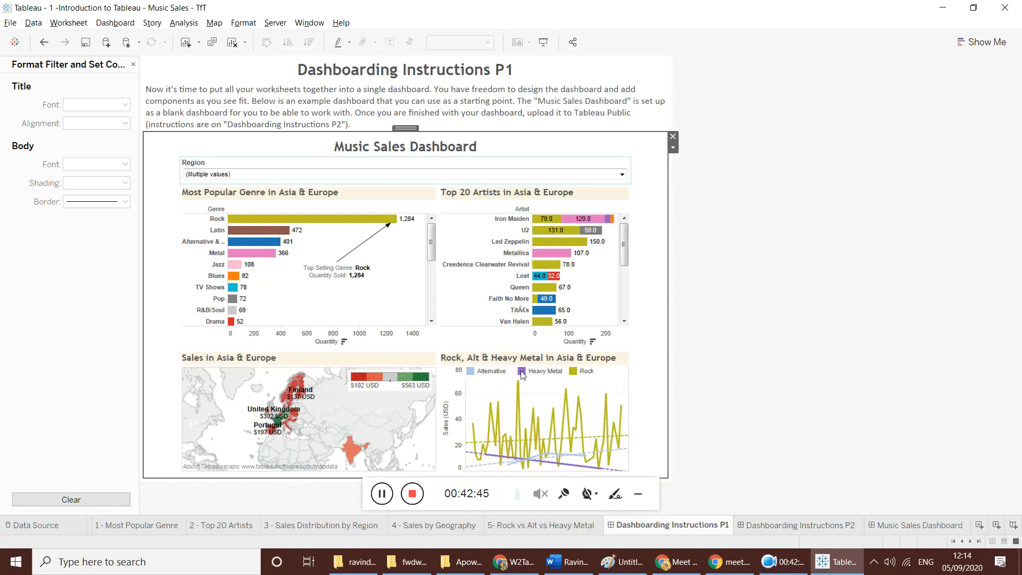
left_click(914, 529)
left_click(509, 318)
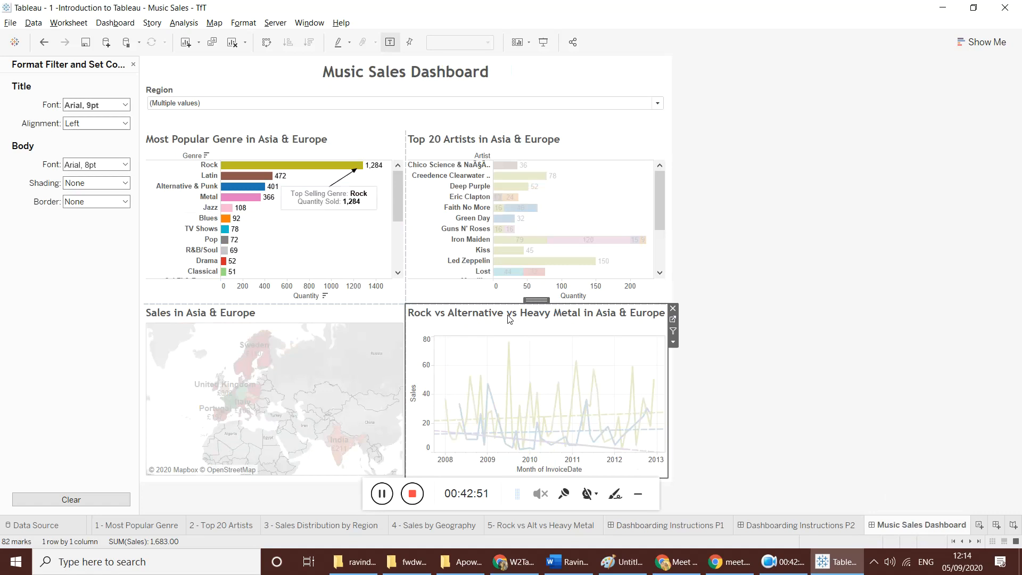
double_click(510, 314)
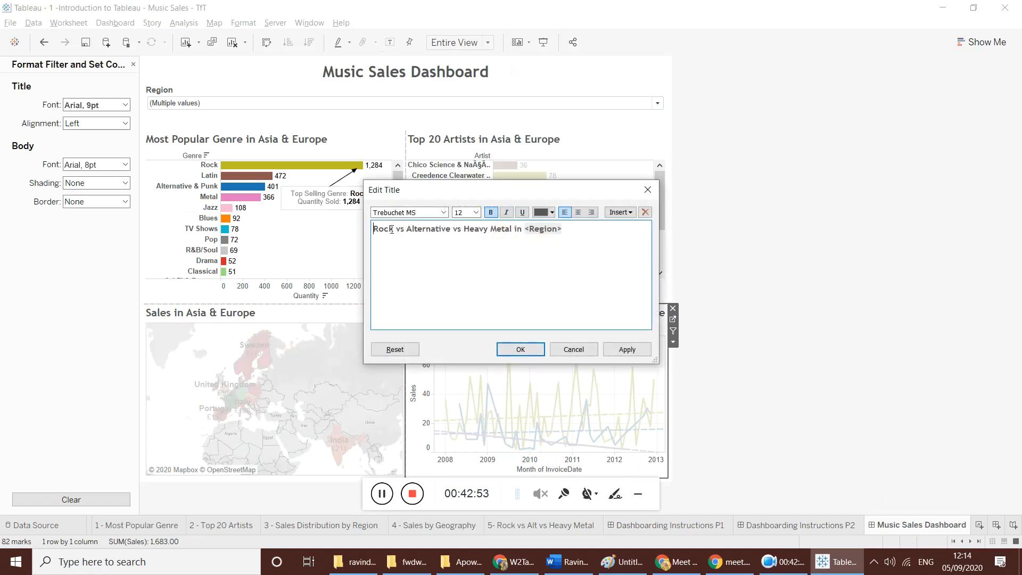
key("BackSpace")
key("BackSpace")
key("BackSpace")
key("BackSpace")
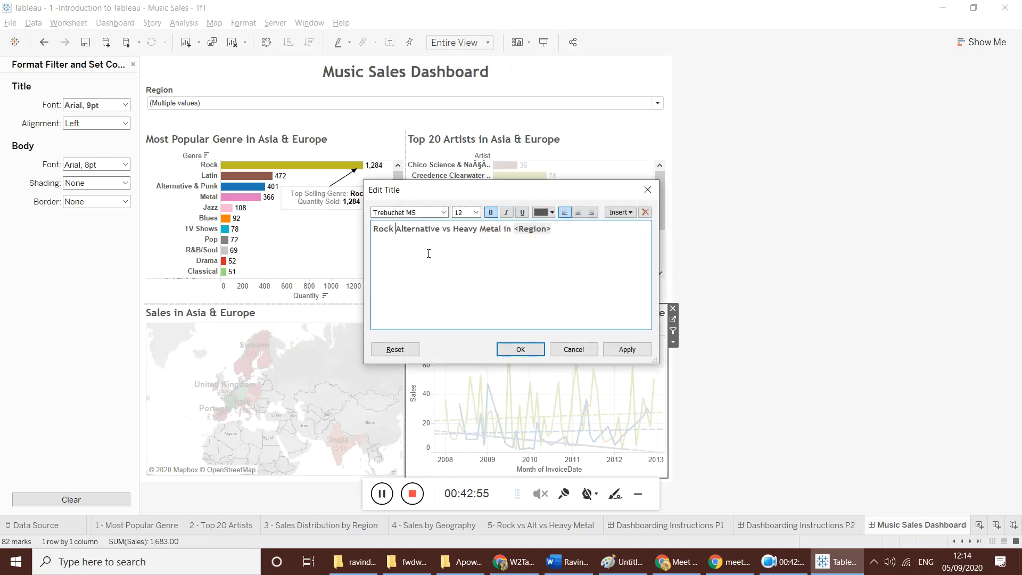
type(".")
key("BackSpace")
type(", A")
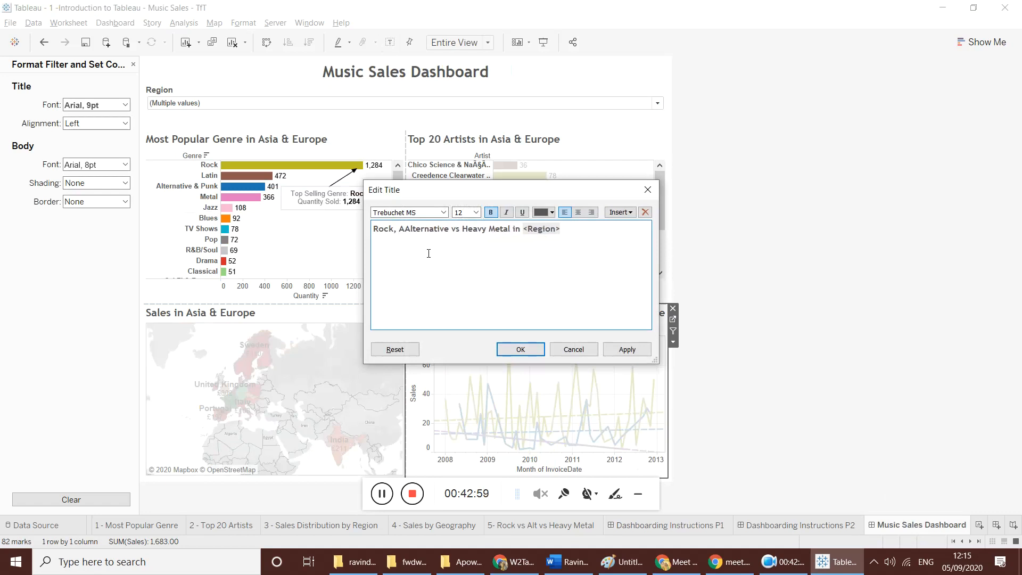
type("lt")
key("Escape")
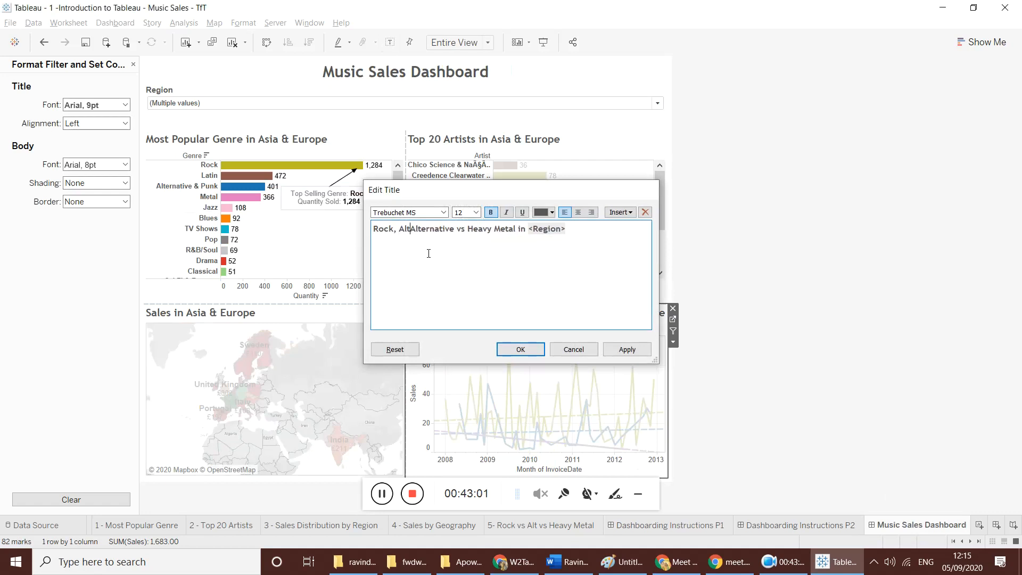
- Go back to the example in Dashboarding Instructions P1, then switch to Paint and paste a screenshot of it for reference
left_click(555, 529)
left_click(666, 527)
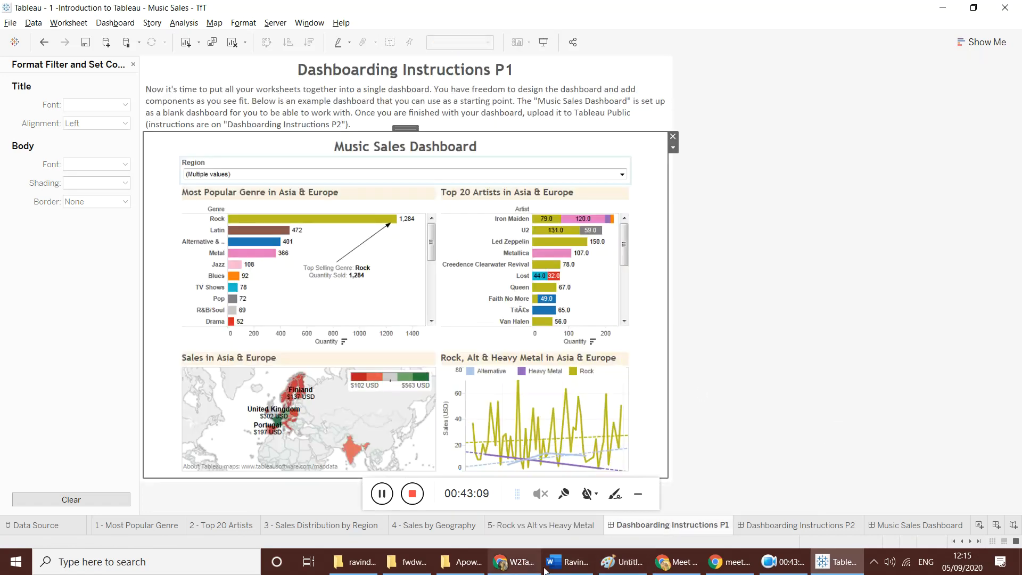
left_click(623, 561)
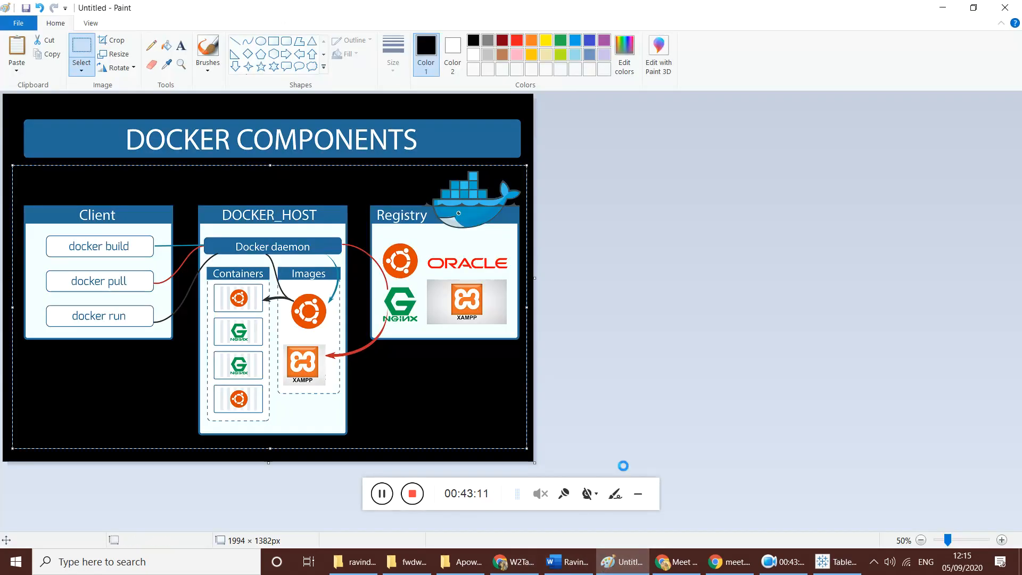
key("ctrl+v")
scroll(543, 414, "up", 1)
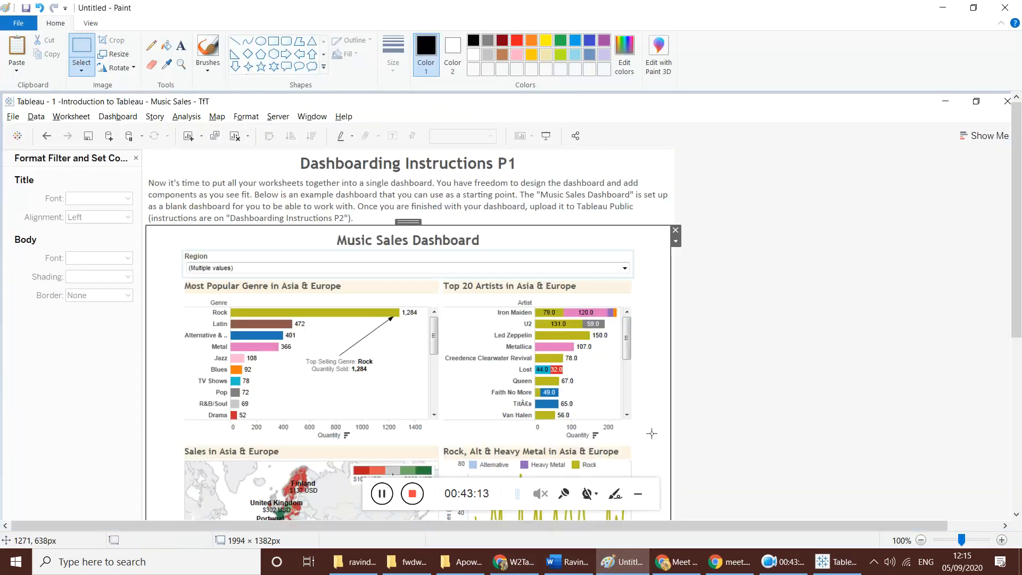
scroll(736, 424, "down", 5)
scroll(735, 423, "up", 2)
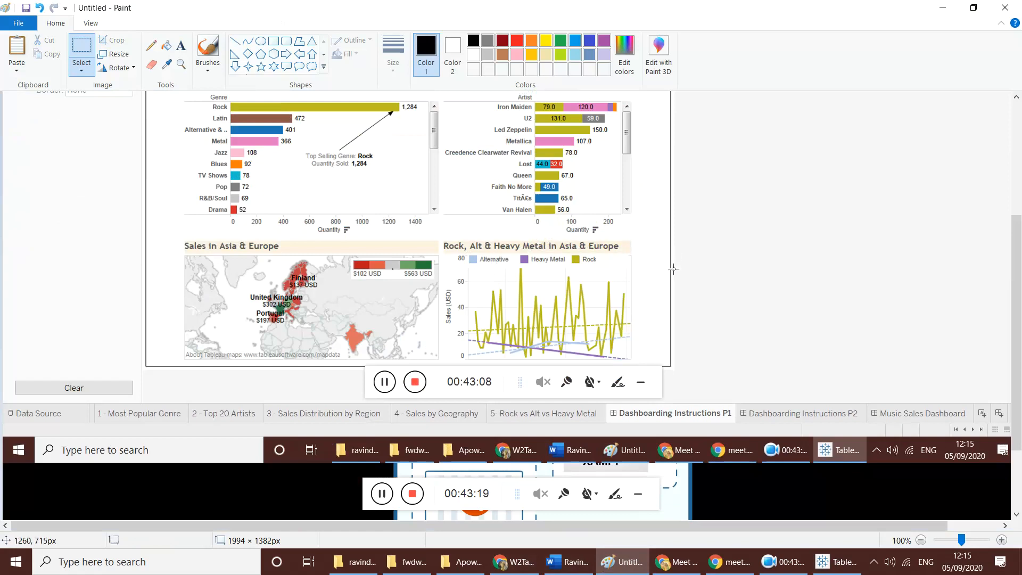
- Switch back to Tableau and return to the Music Sales Dashboard
key("alt+Tab")
key("alt+Tab")
key("Tab")
key("Tab")
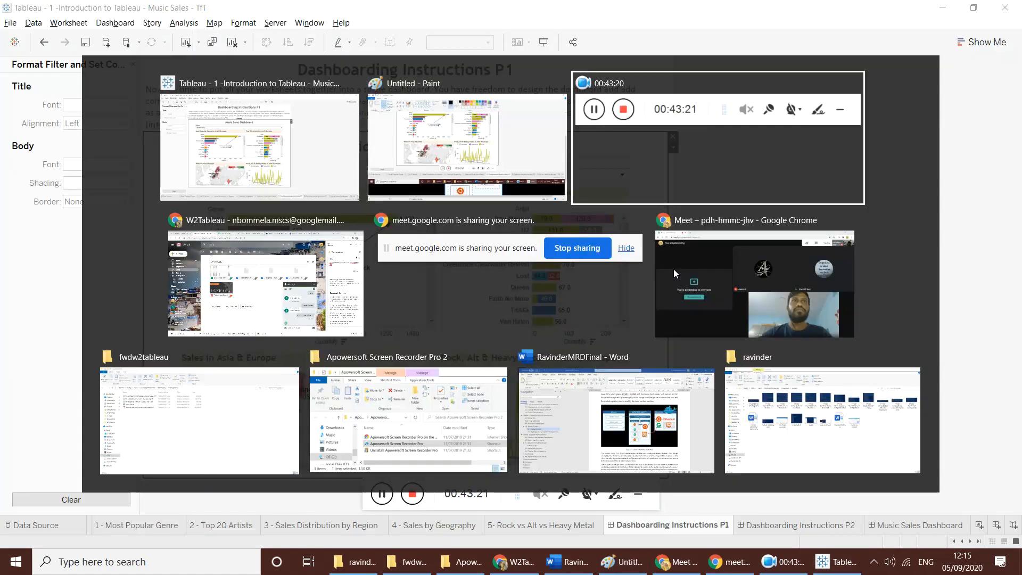
key("alt+shift+Tab")
key("alt+shift+Tab")
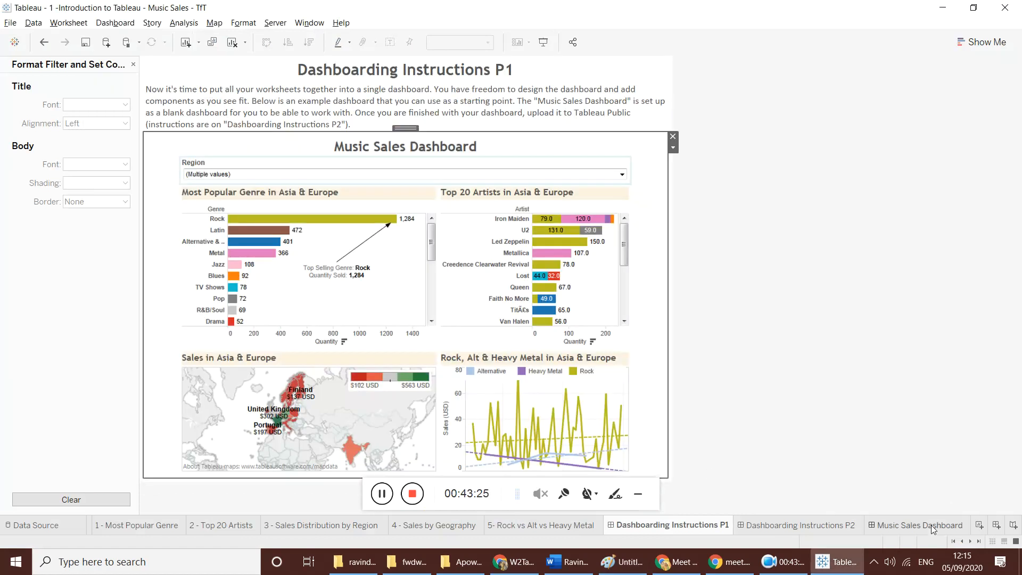
left_click(917, 525)
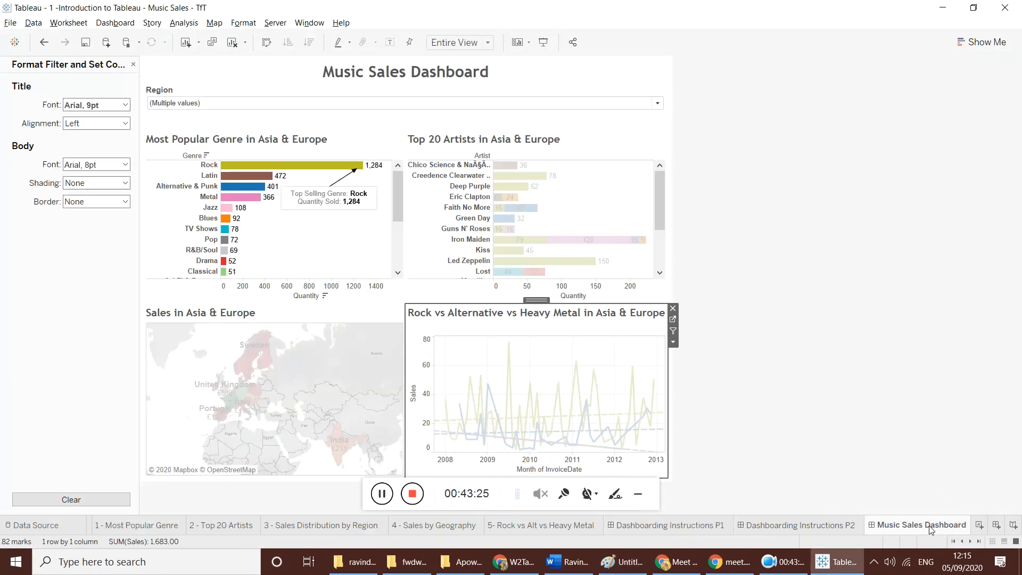
- Reword the start of the line chart's title to "Rock, alt & Heavy Metal in", keeping the Region field after it
double_click(456, 313)
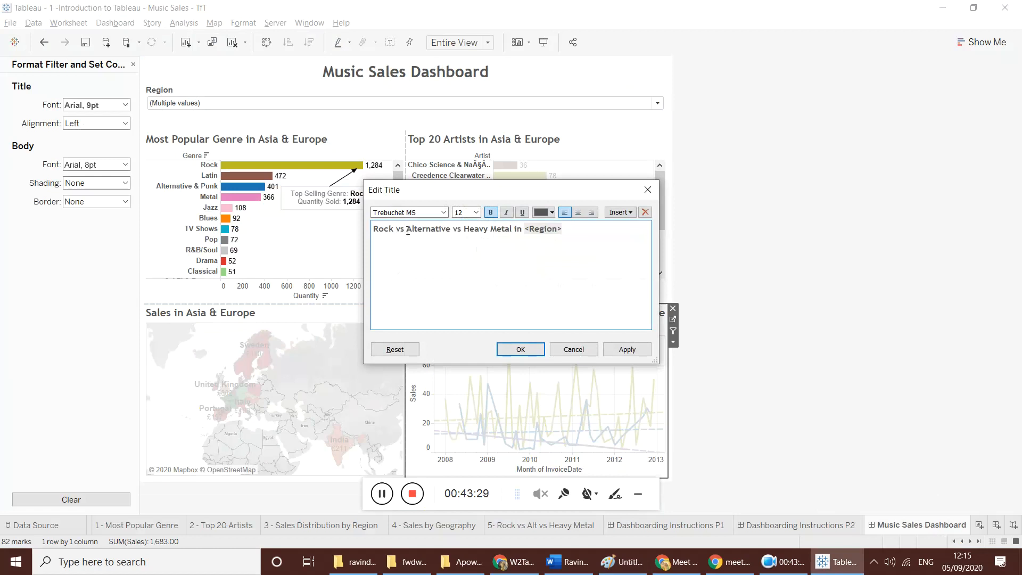
left_click(451, 229, "shift")
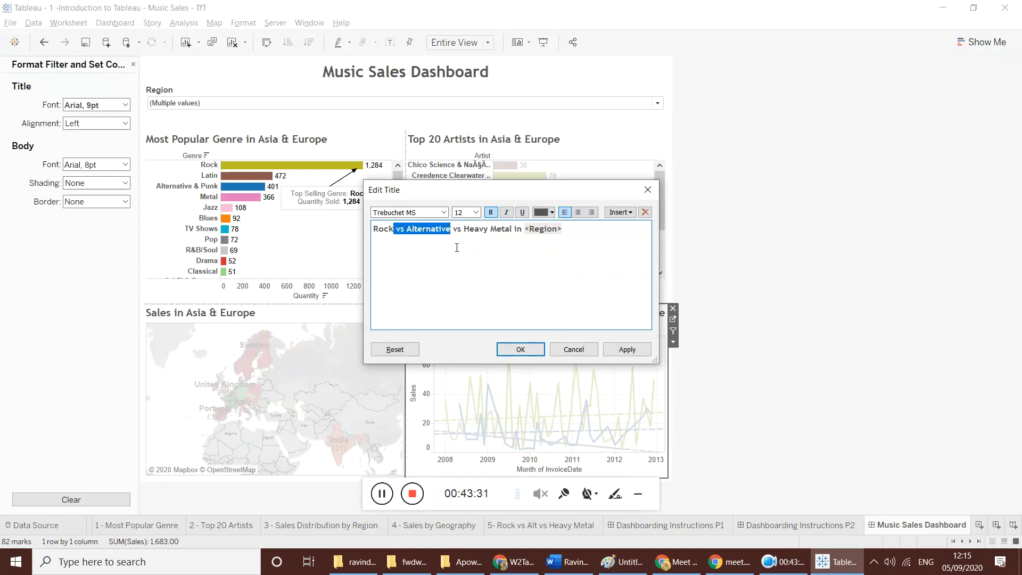
type(", alt")
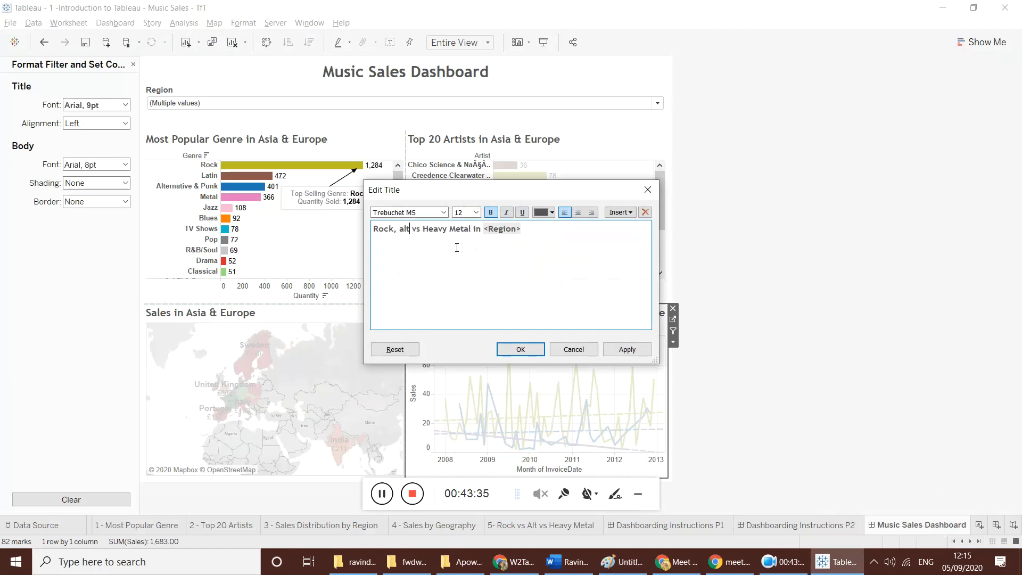
key("shift+Right")
key("shift+Right")
type("&")
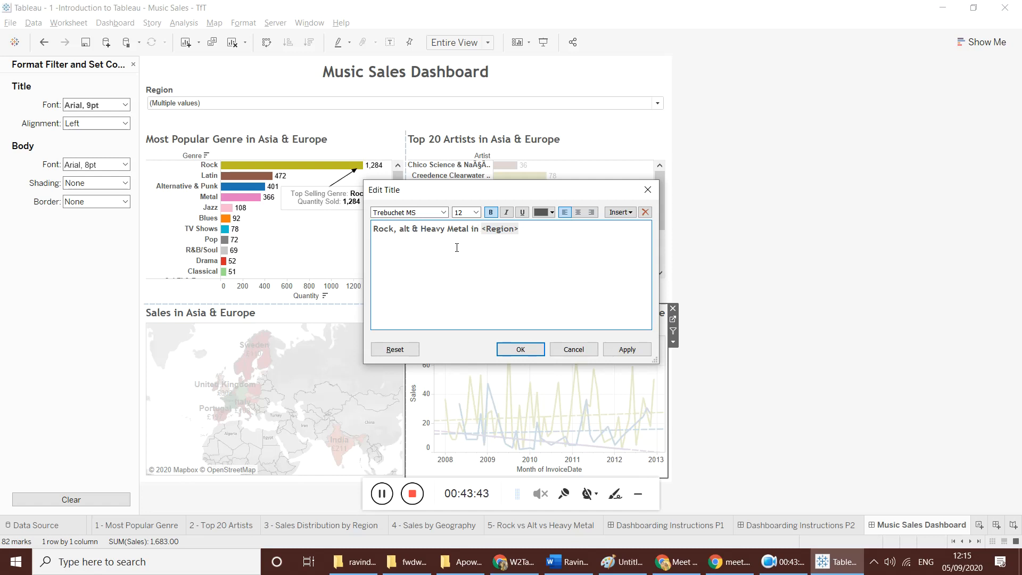
- Replace the Region field in the line chart's title with the fixed text "Asia & Europe", checking the wording against the screenshot in Paint
key("shift+End")
type("&")
key("alt+Tab")
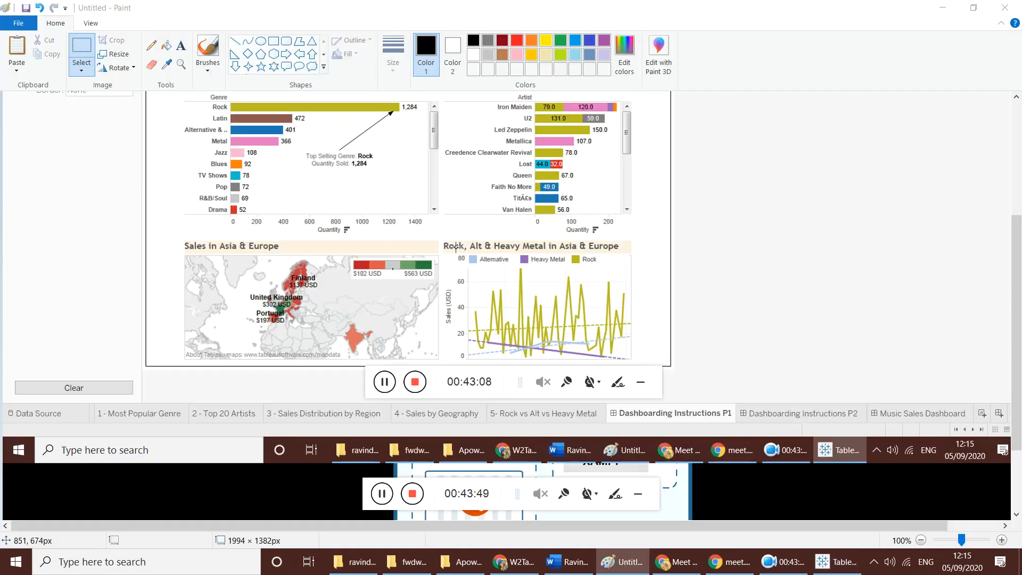
key("alt+Tab")
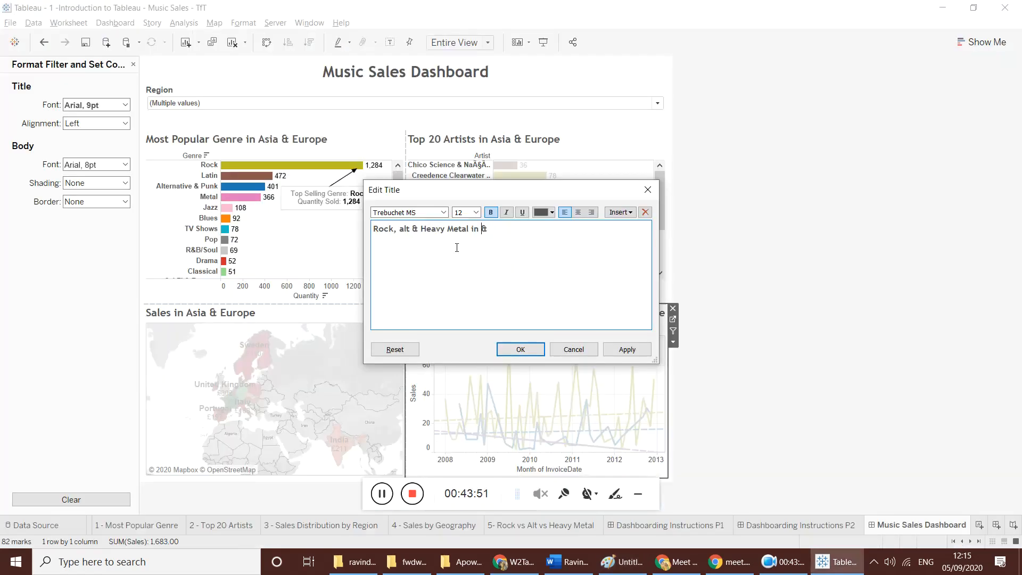
type("Asia")
key("alt+Tab")
key("alt+Tab")
type("urope")
left_click(520, 349)
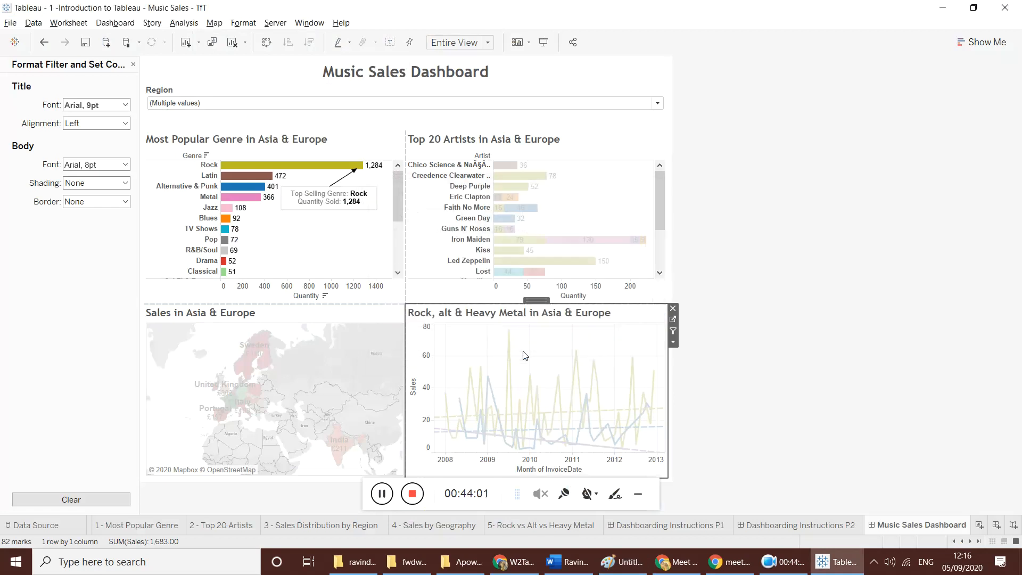
- Capitalise "Alt" in the line chart's title so it reads "Rock, Alt & Heavy Metal in Asia & Europe"
key("alt+Tab")
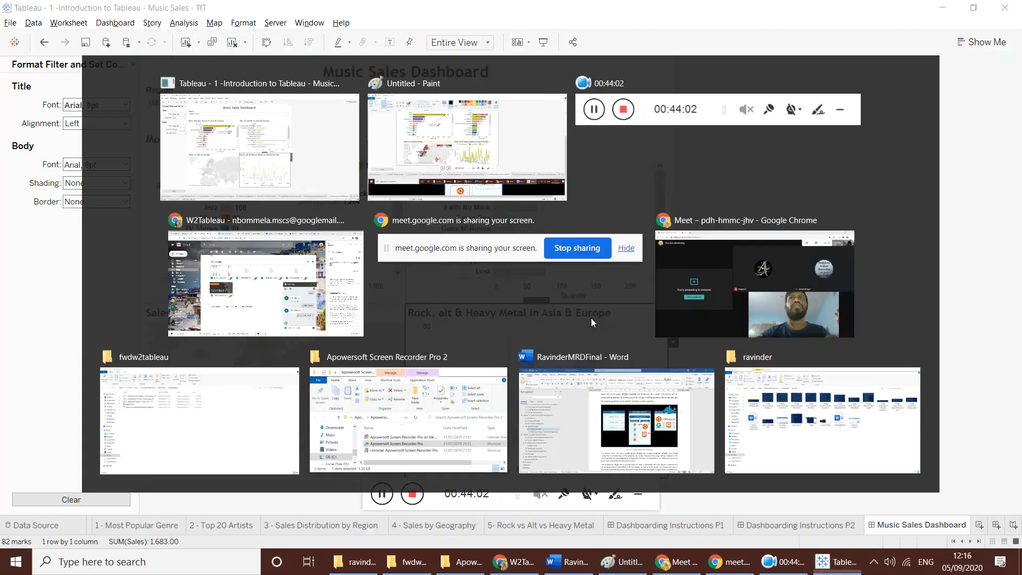
key("alt+Tab")
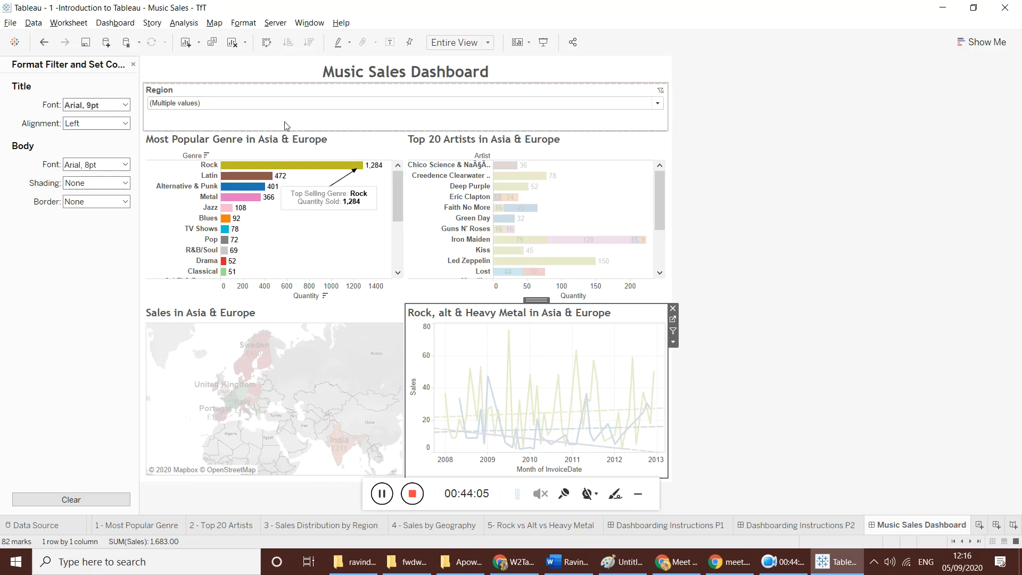
double_click(459, 318)
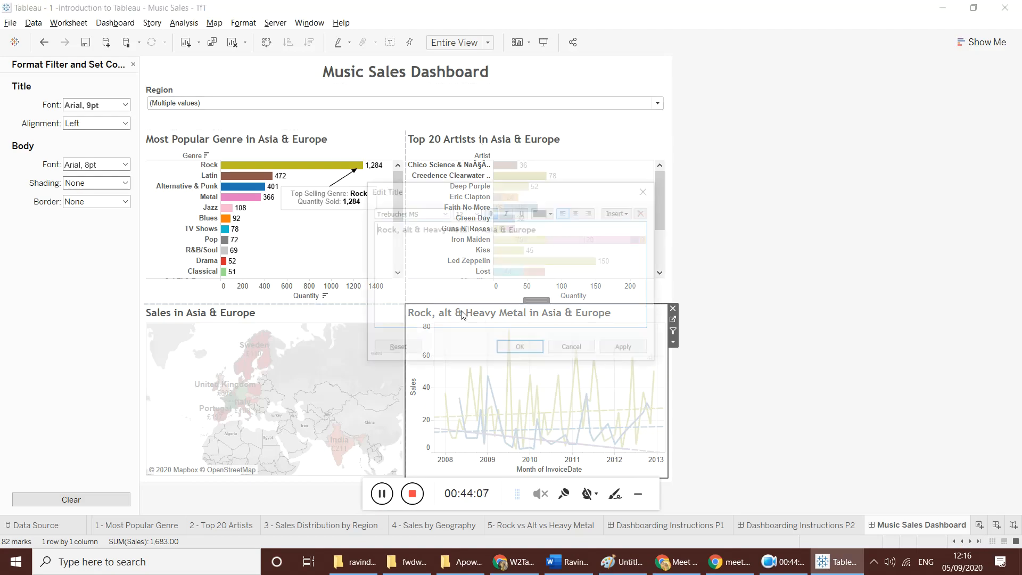
left_click_drag(402, 230, 406, 229)
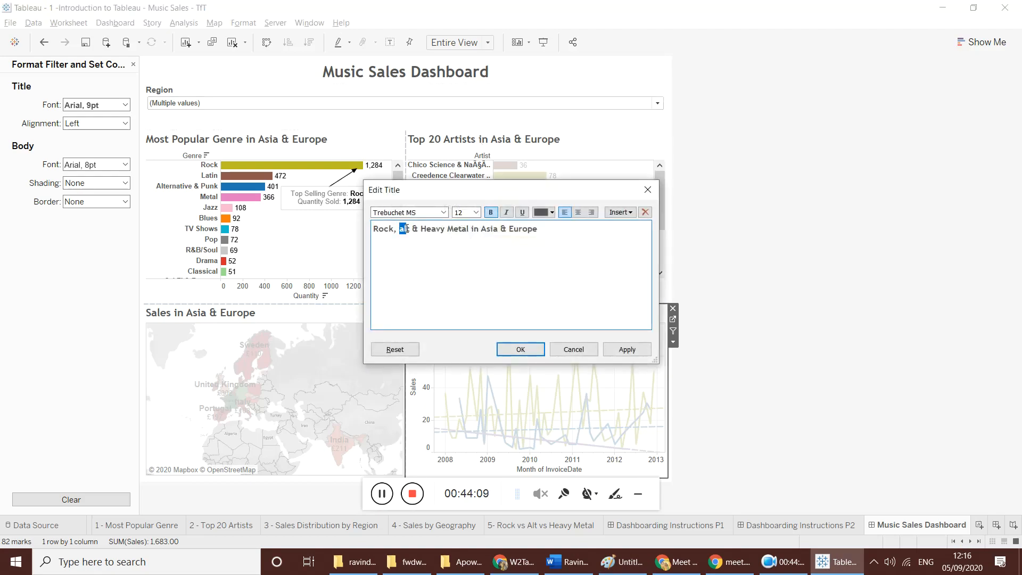
type("Al")
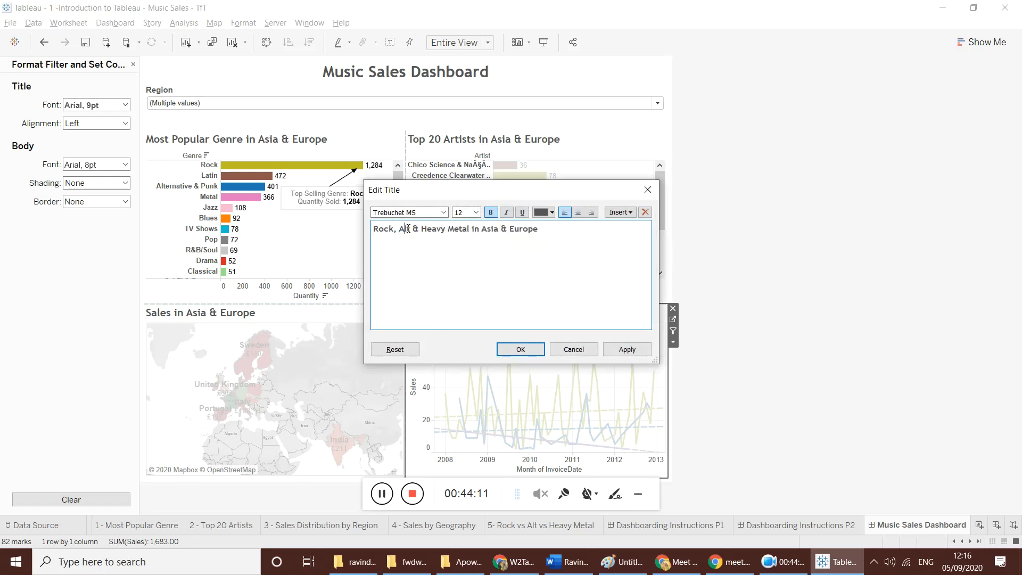
left_click(520, 349)
left_click(852, 408)
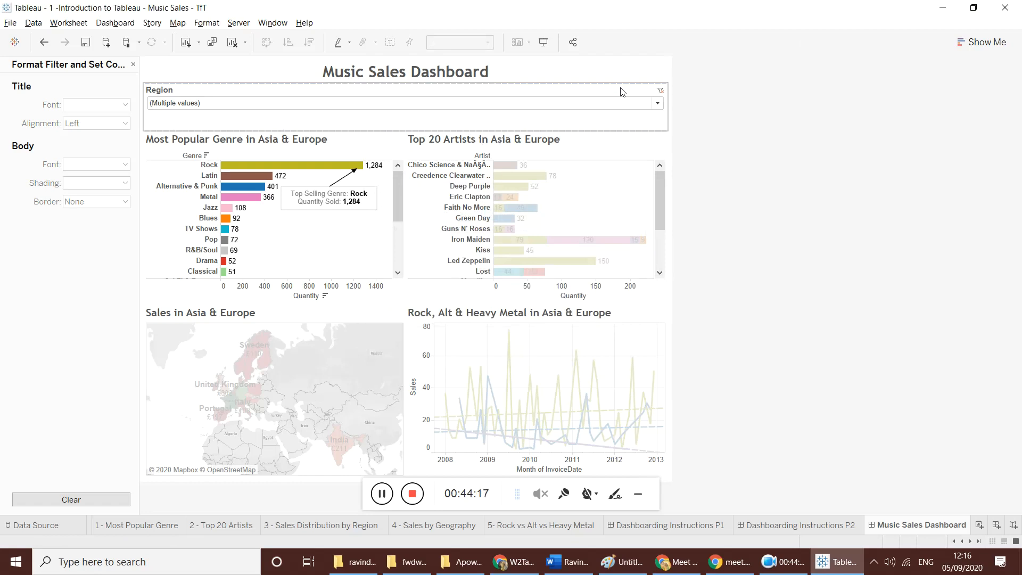
- Test the Region filter by adding North America, selecting all regions, and clearing every region
left_click(659, 104)
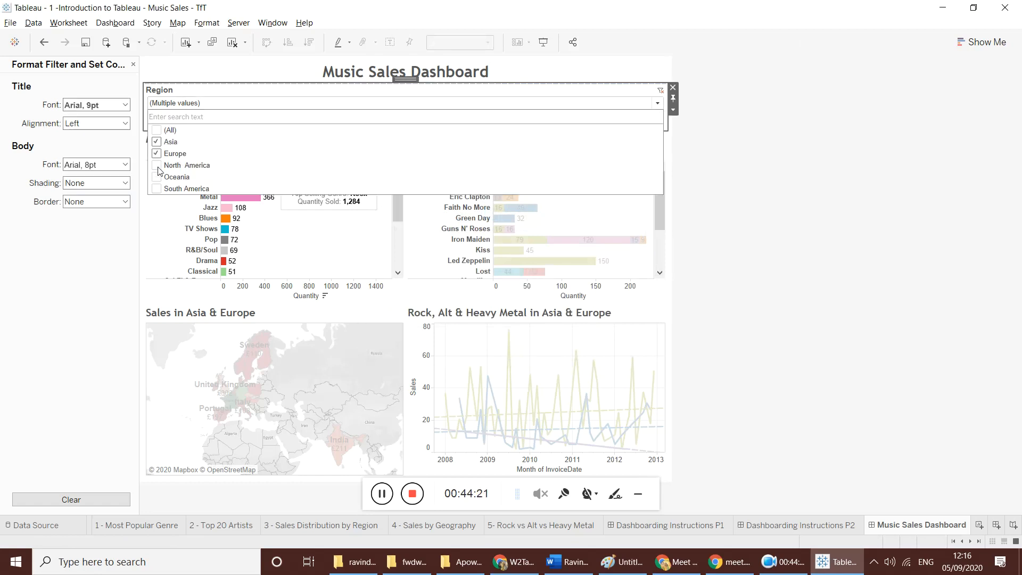
left_click(158, 129)
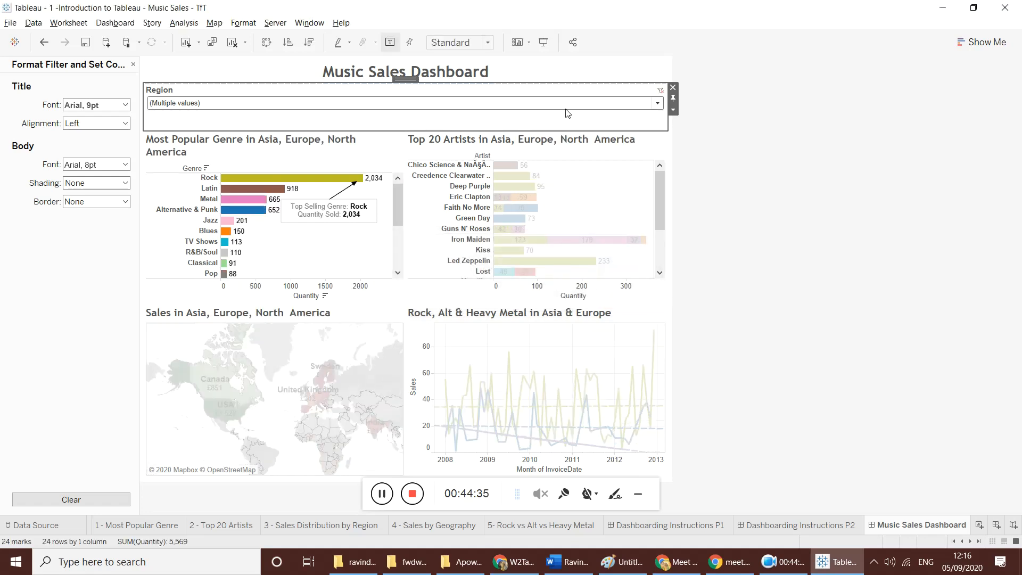
left_click(659, 104)
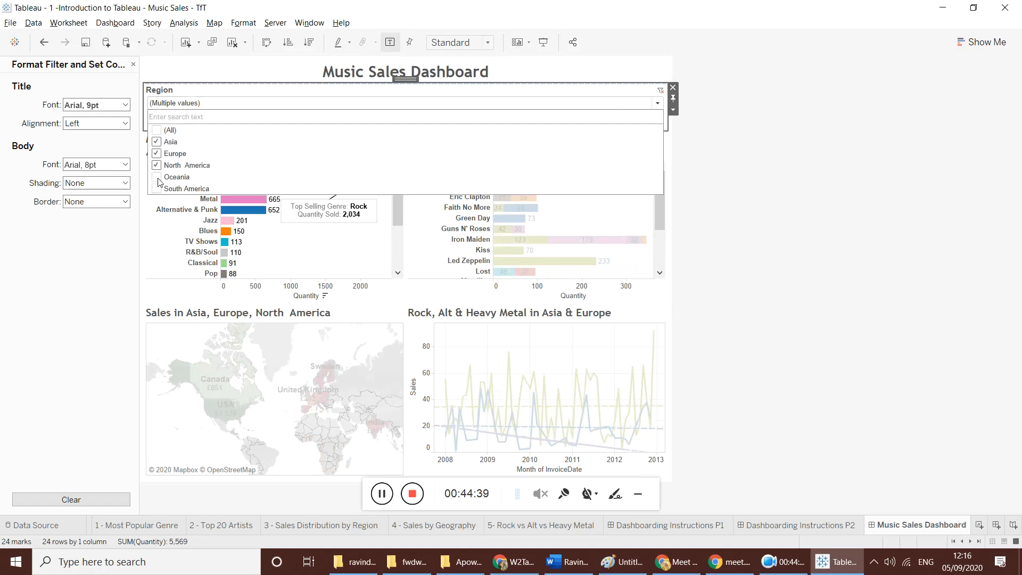
left_click(156, 131)
left_click(157, 131)
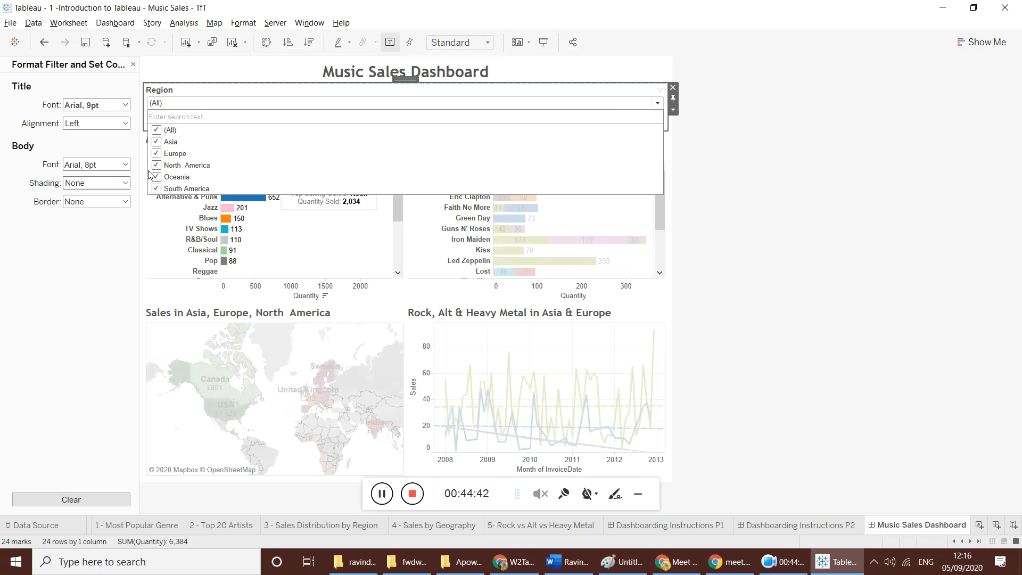
left_click(156, 131)
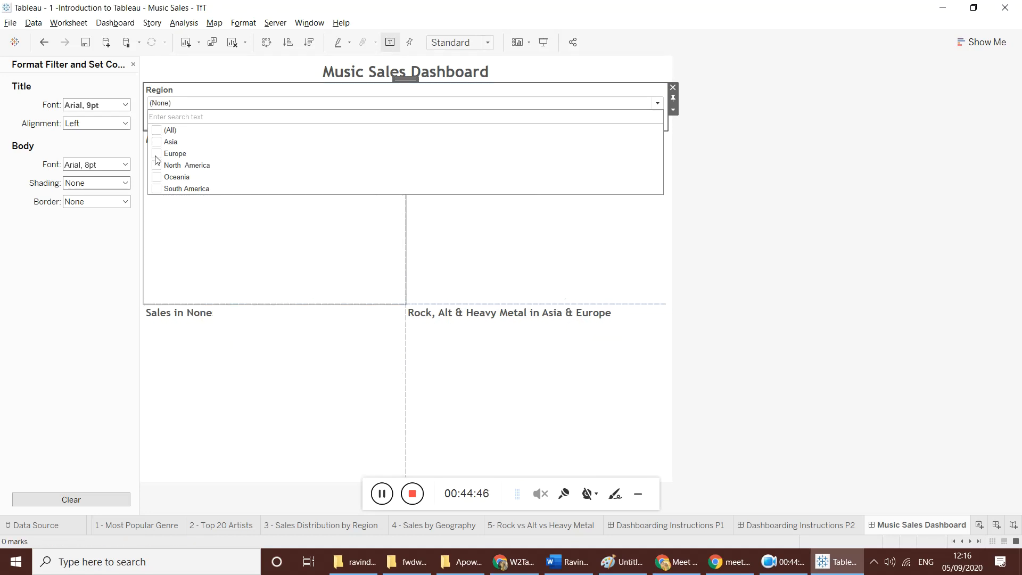
- Try combinations of Europe, North America, Oceania and Asia in the Region filter, and finish with only Asia and Europe selected
left_click(156, 154)
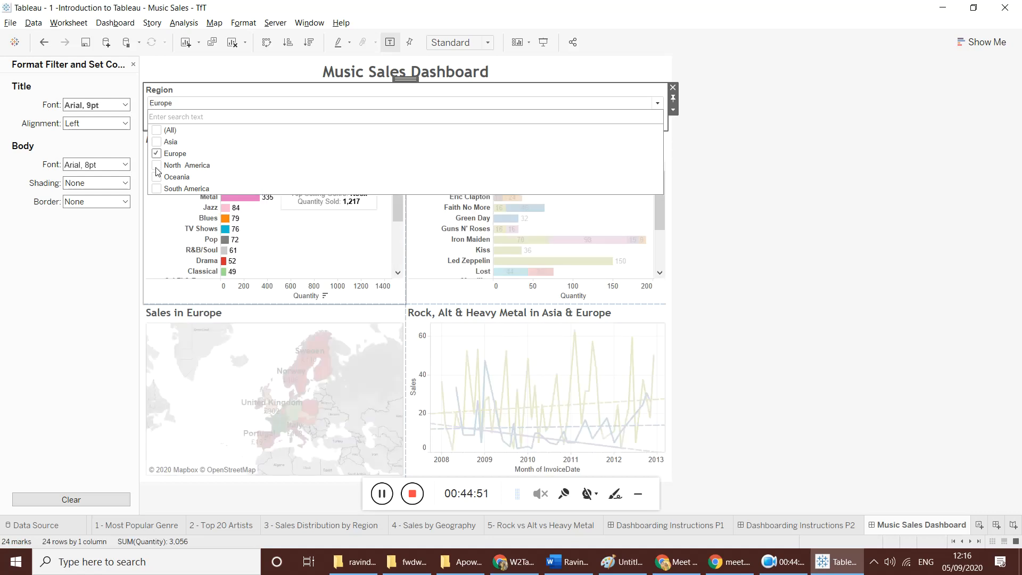
left_click(157, 166)
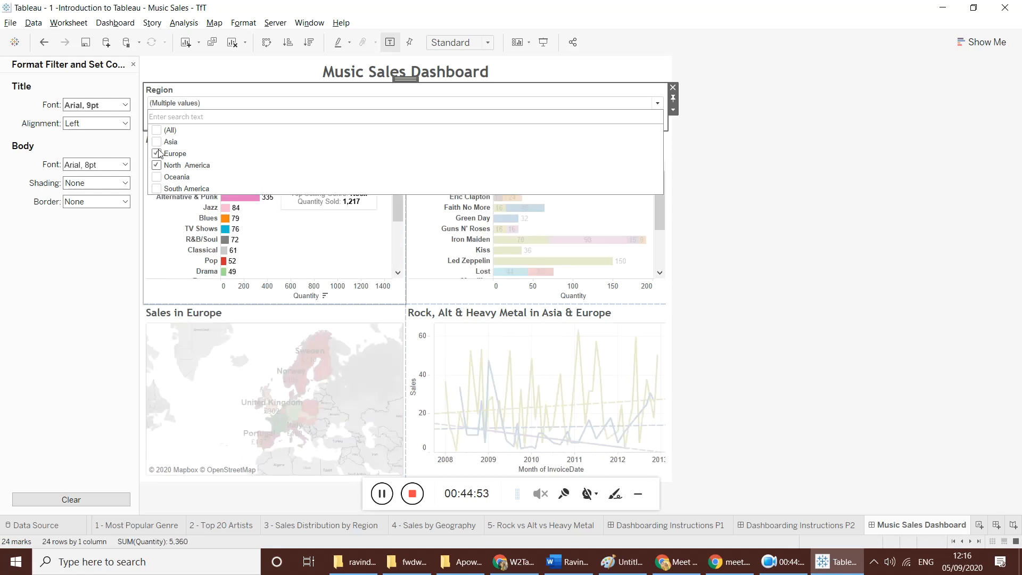
left_click(156, 177)
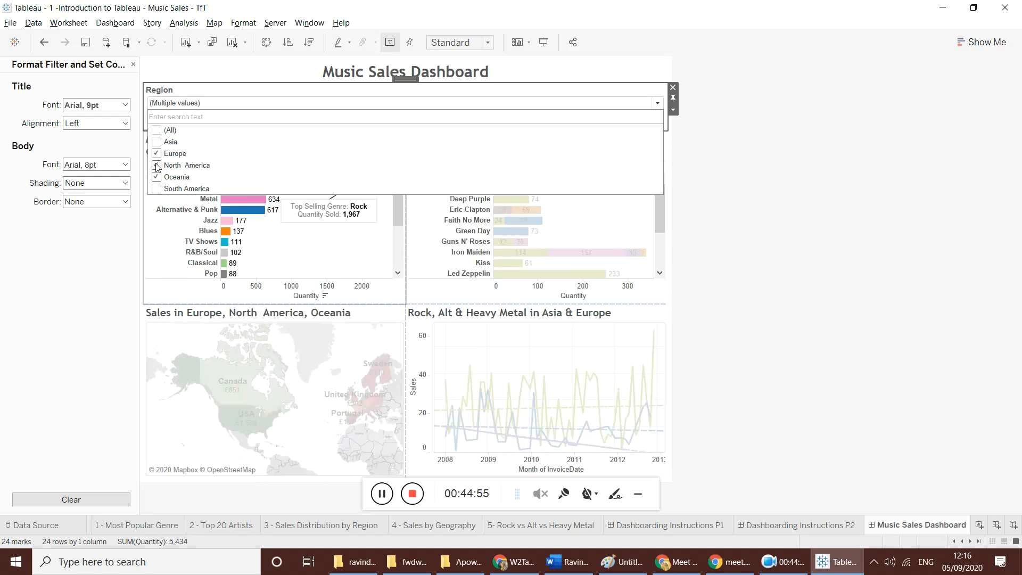
left_click(156, 141)
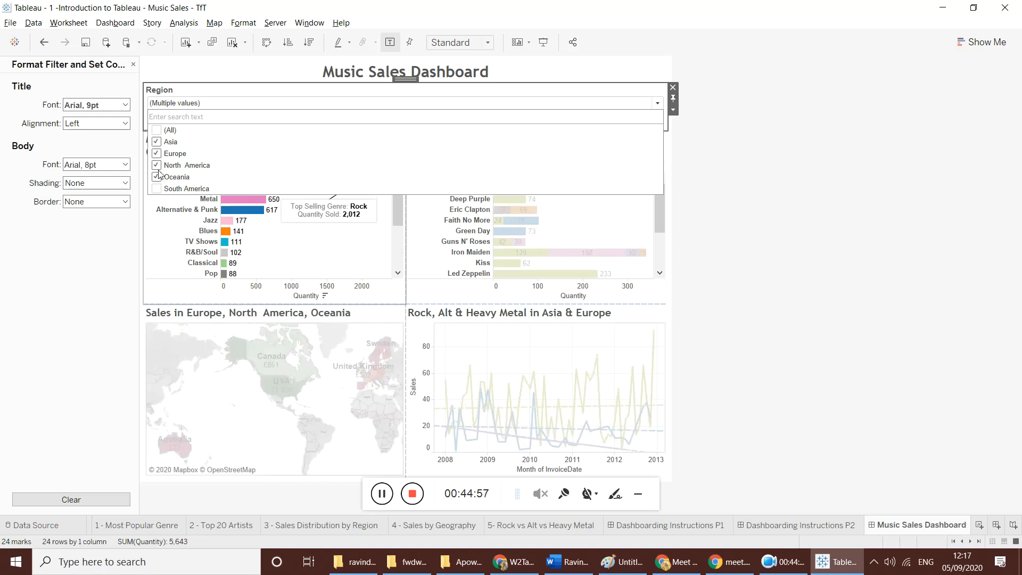
left_click(156, 165)
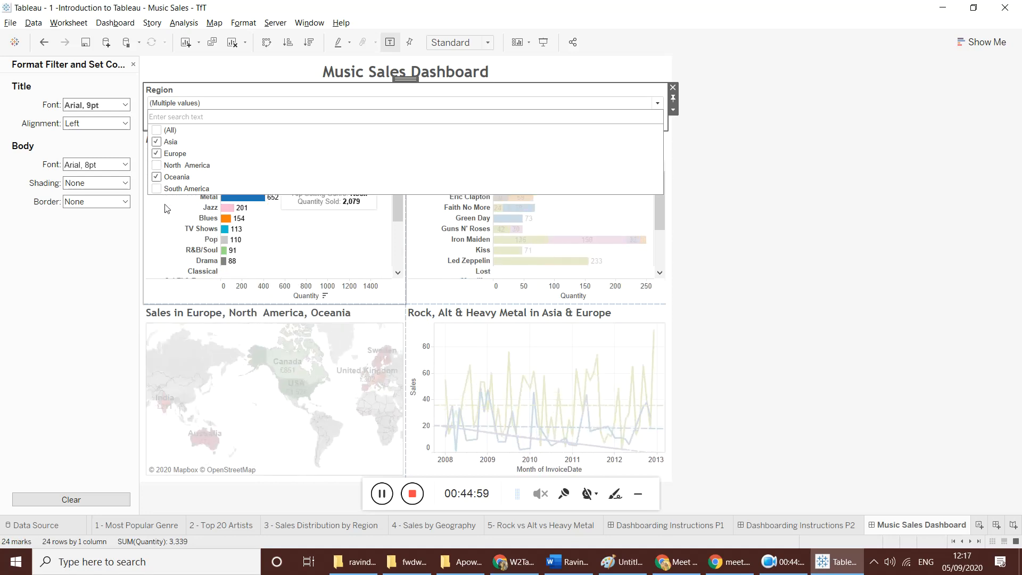
left_click(157, 177)
left_click(157, 165)
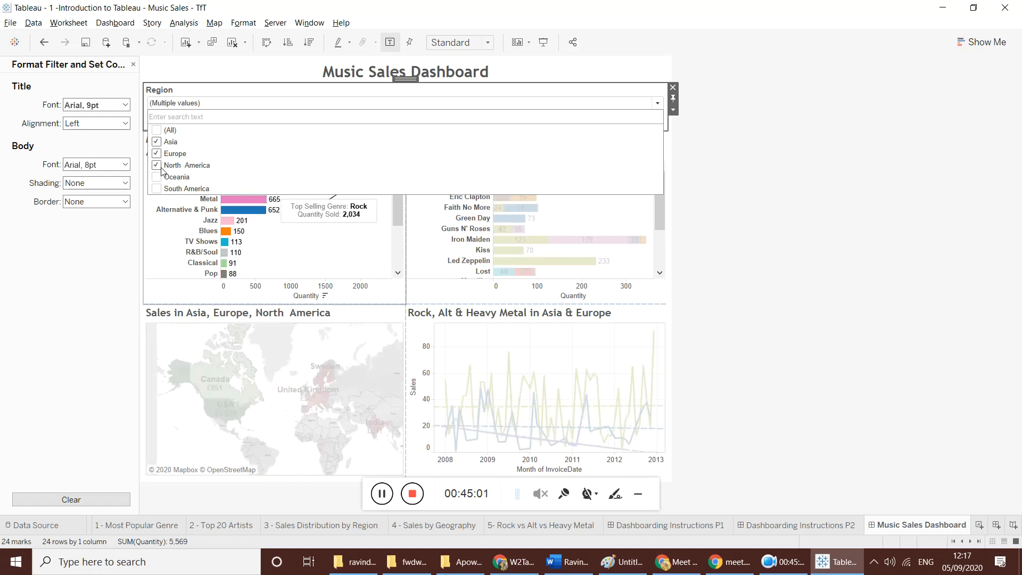
left_click(157, 165)
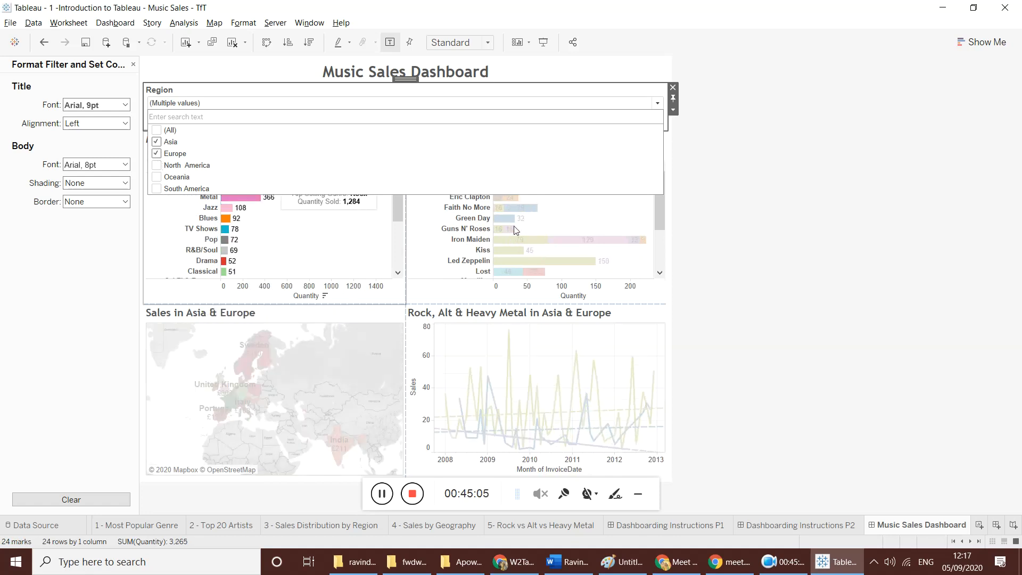
left_click(711, 225)
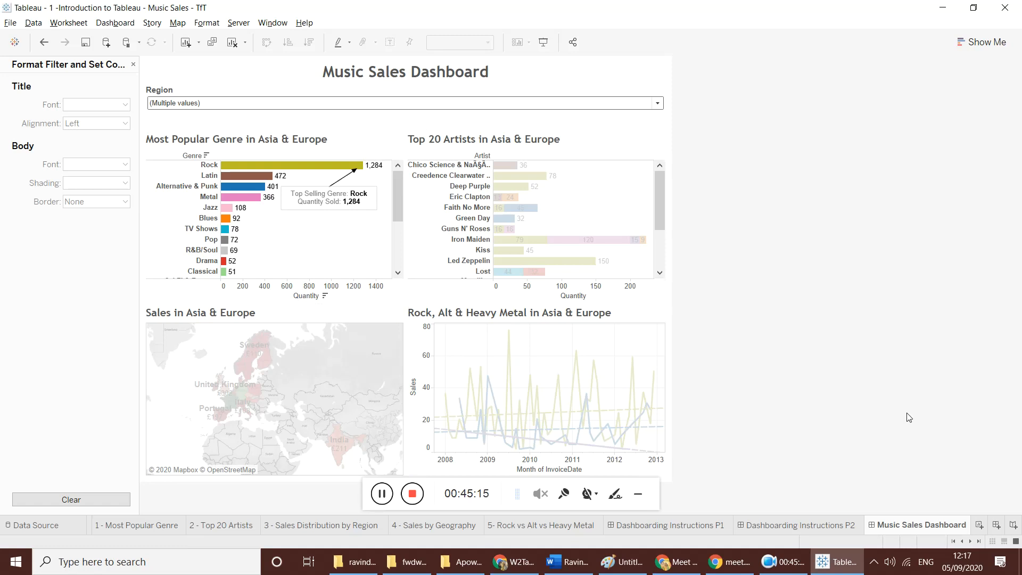
left_click(238, 23)
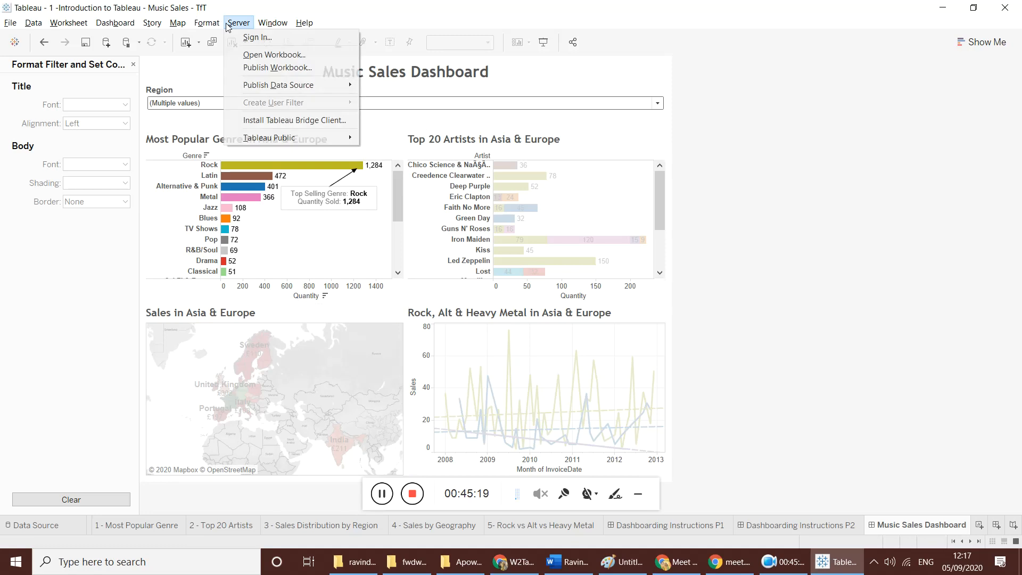
mouse_move(221, 27)
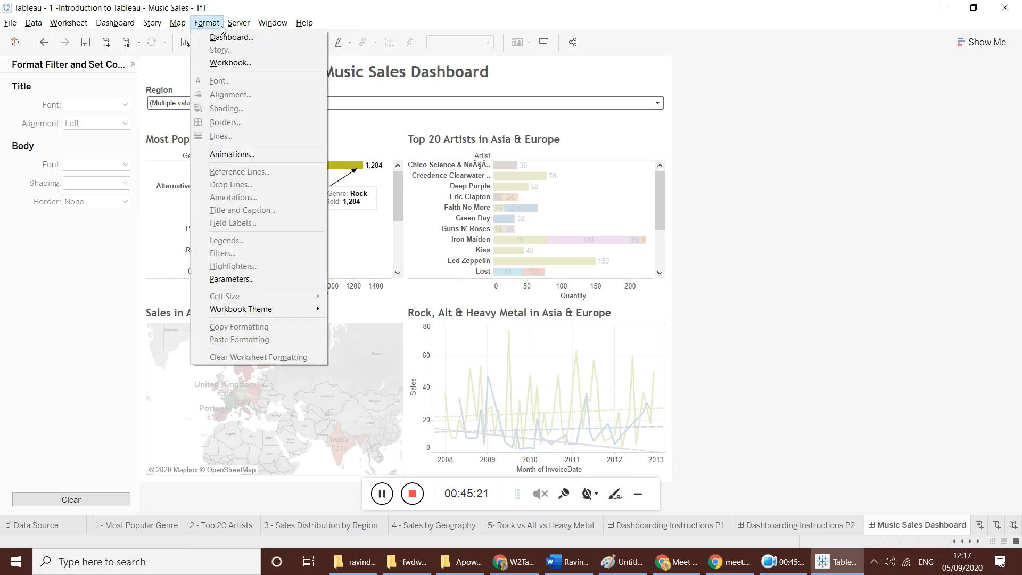
left_click(855, 172)
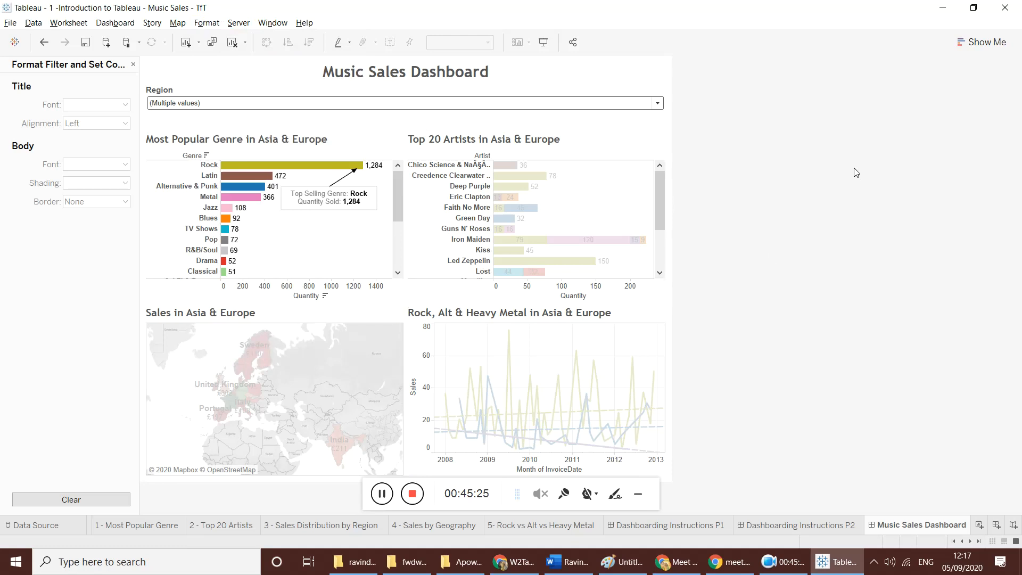
left_click(235, 22)
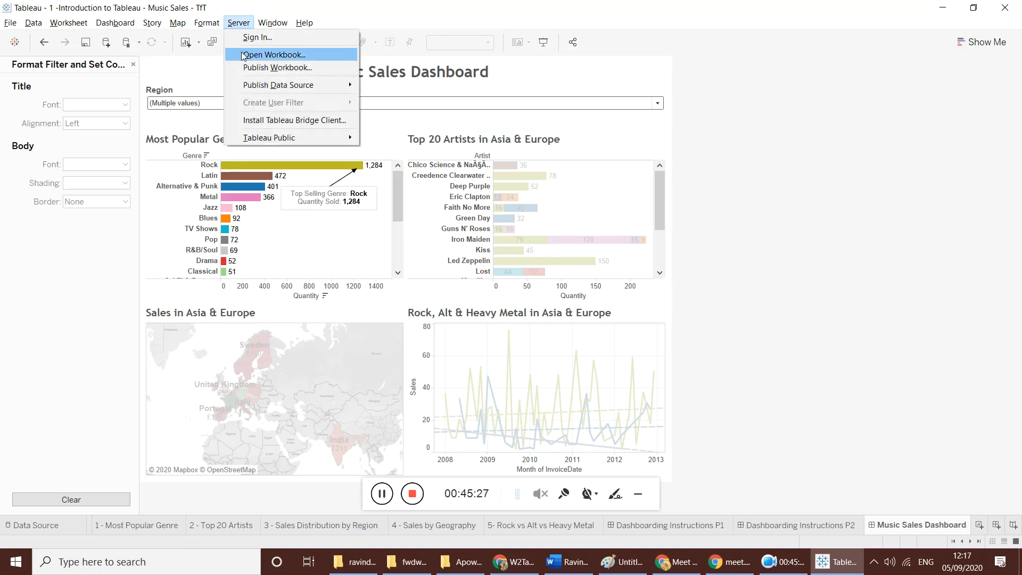
mouse_move(273, 145)
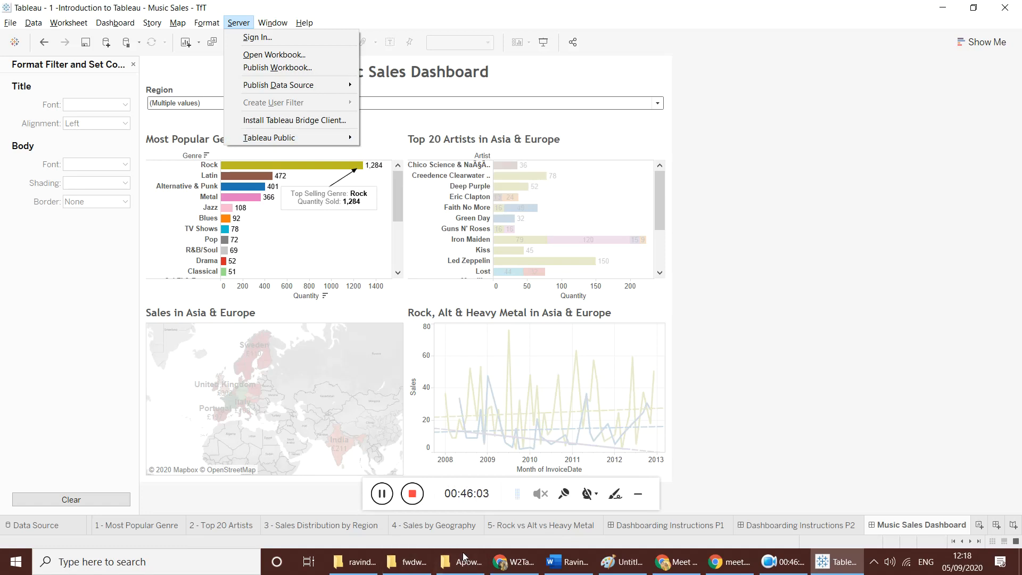
- Check the files in the fwdw2tableau folder and open the workbook "2 -Calculations Tutorial - Fundraising TfT" from it
left_click(407, 561)
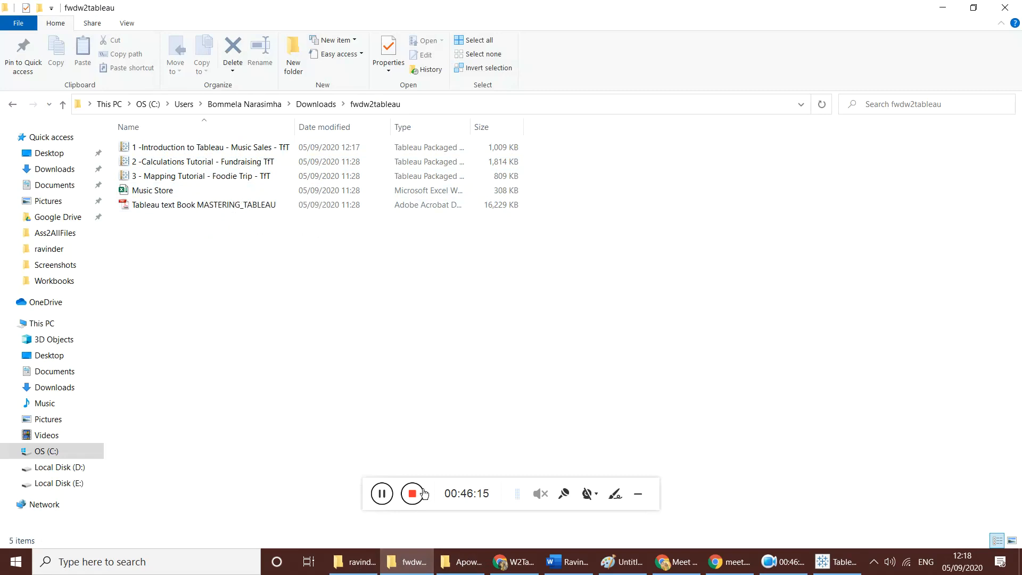
left_click(836, 562)
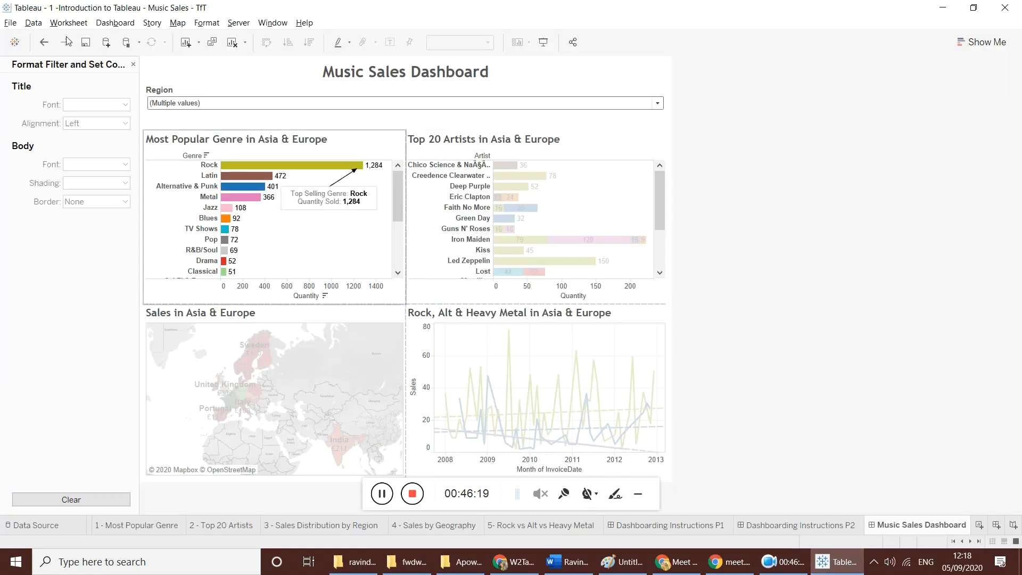
left_click(8, 24)
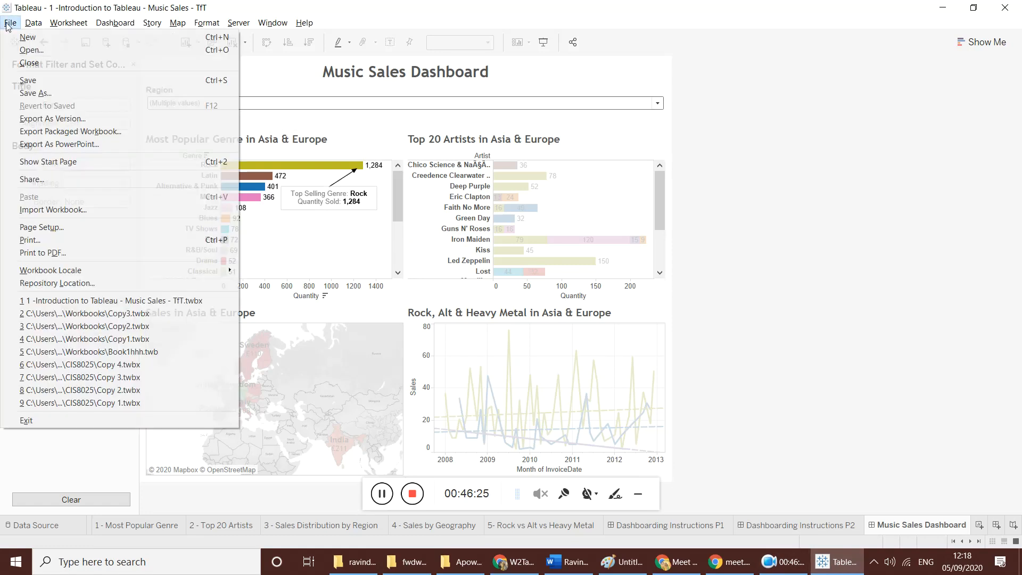
left_click(26, 37)
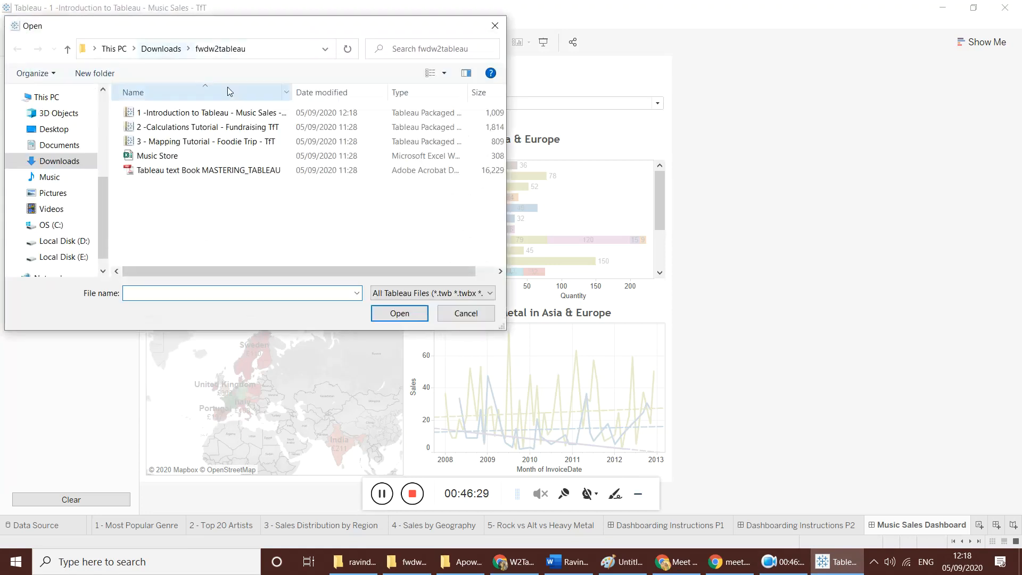
left_click(239, 128)
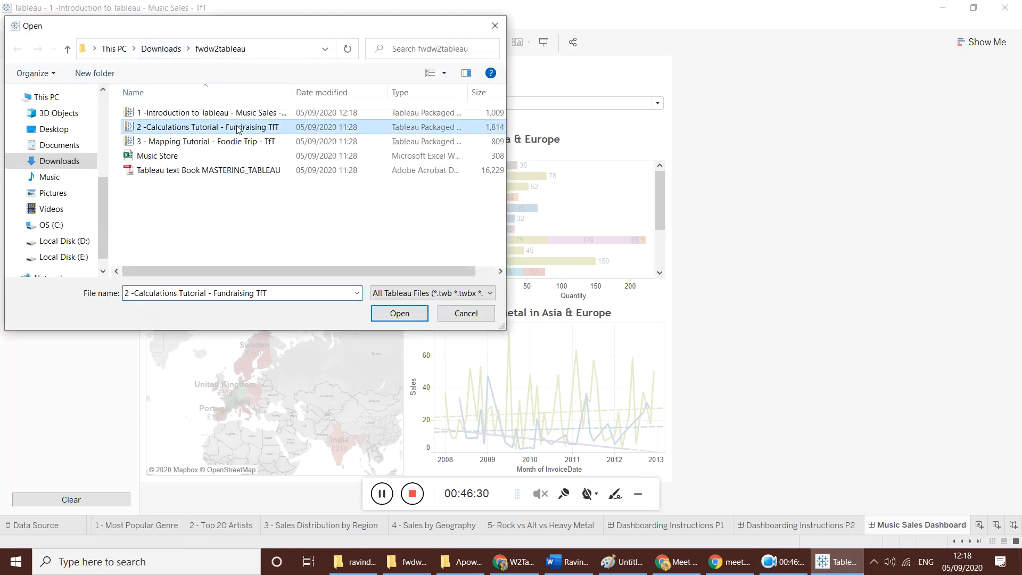
left_click(411, 314)
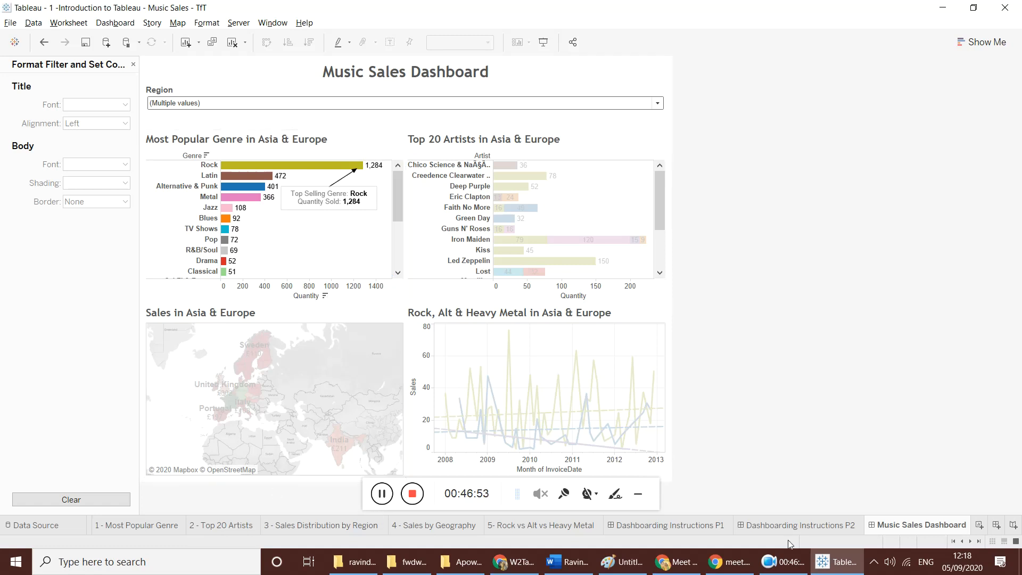
left_click(777, 571)
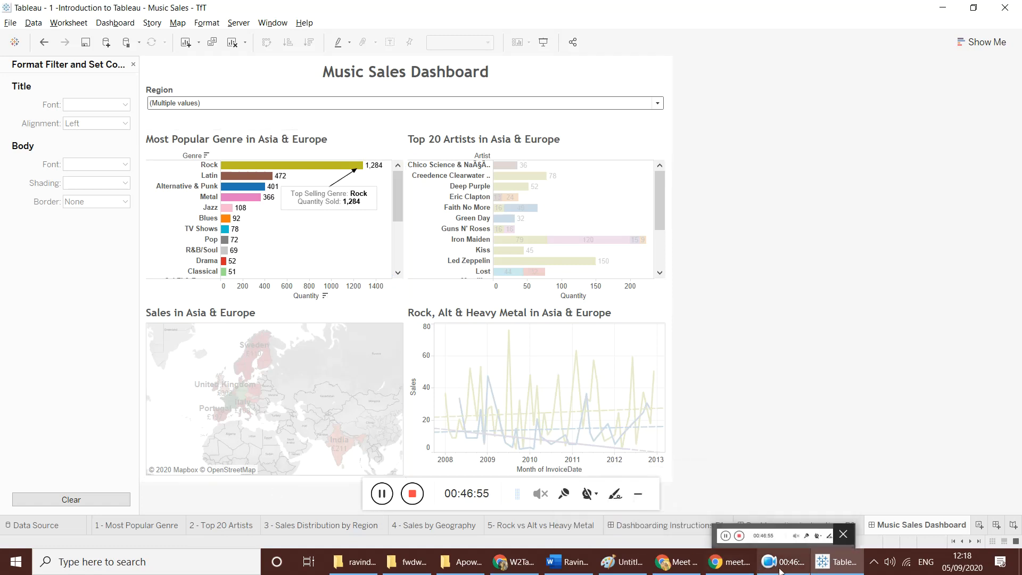